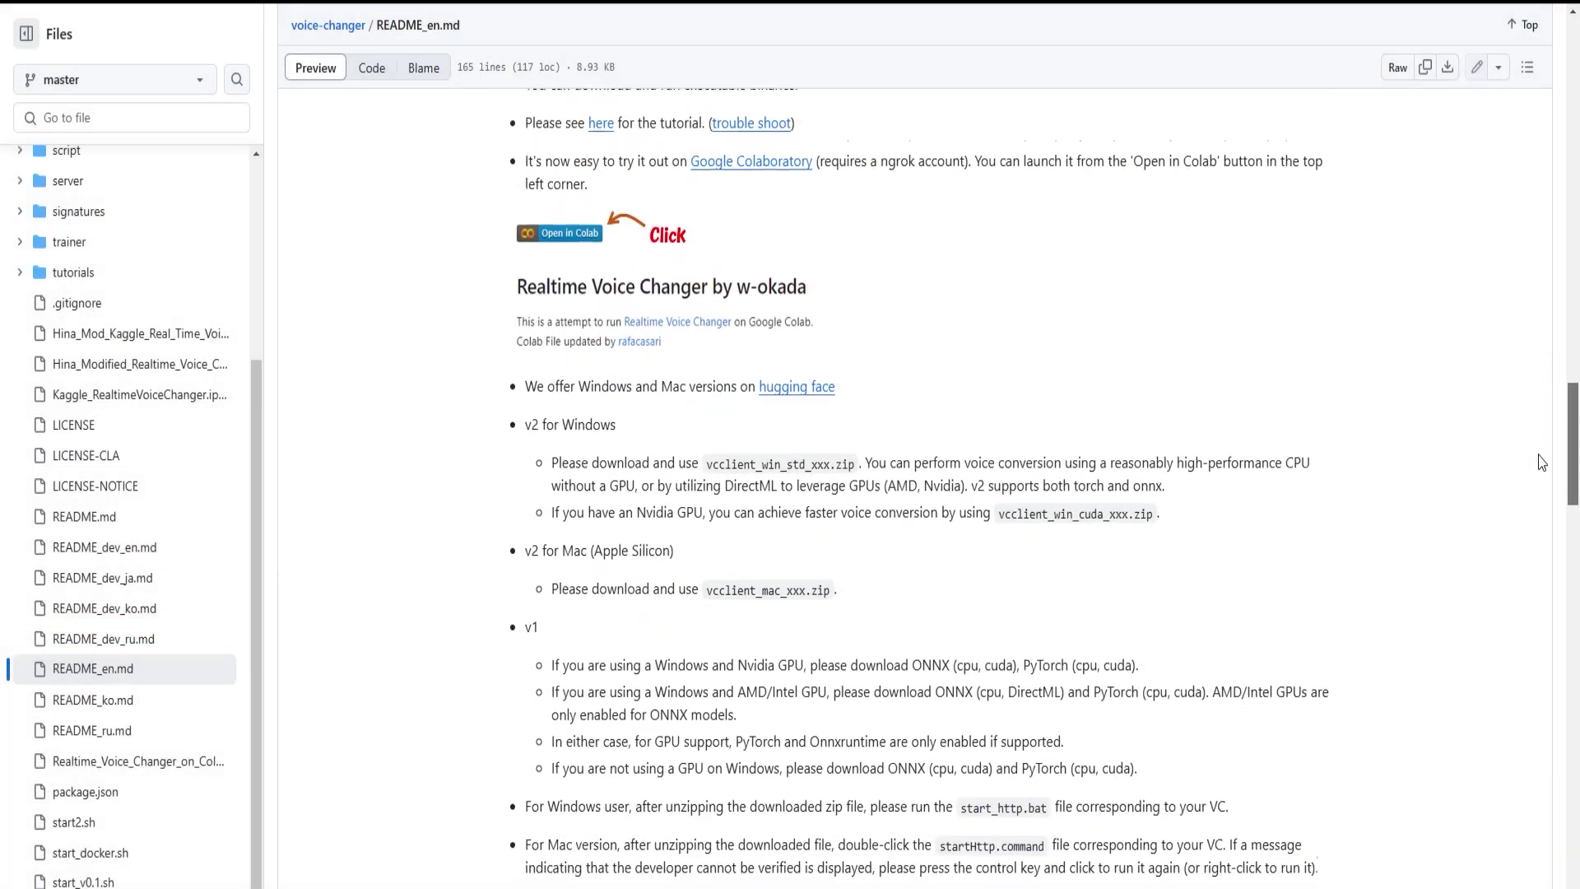
scroll(1542, 462, down, 1)
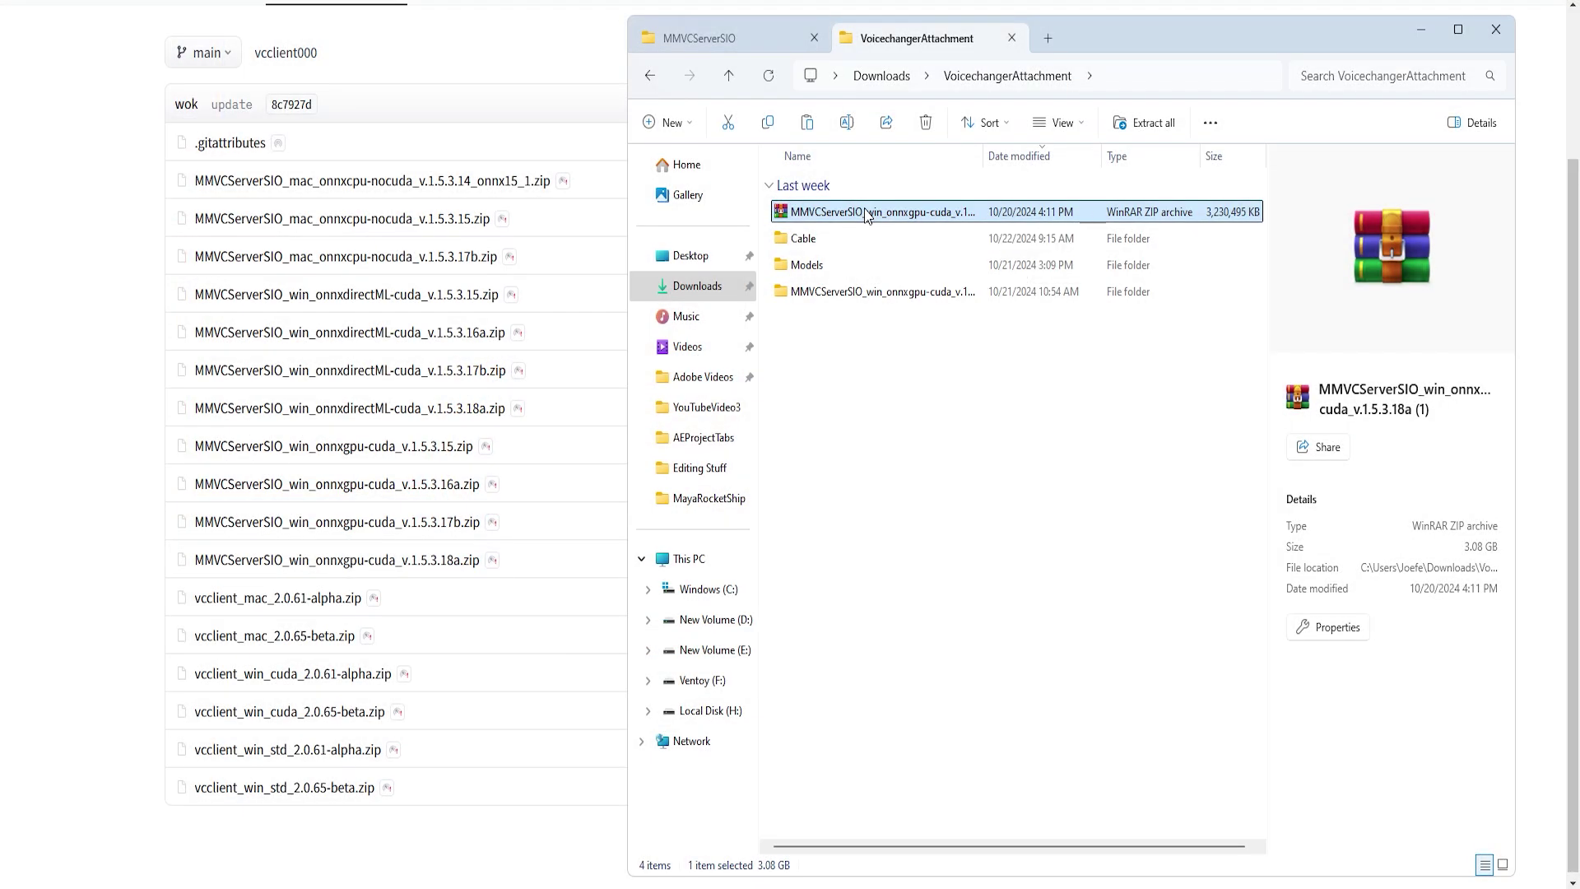
key(Delete)
click(1419, 37)
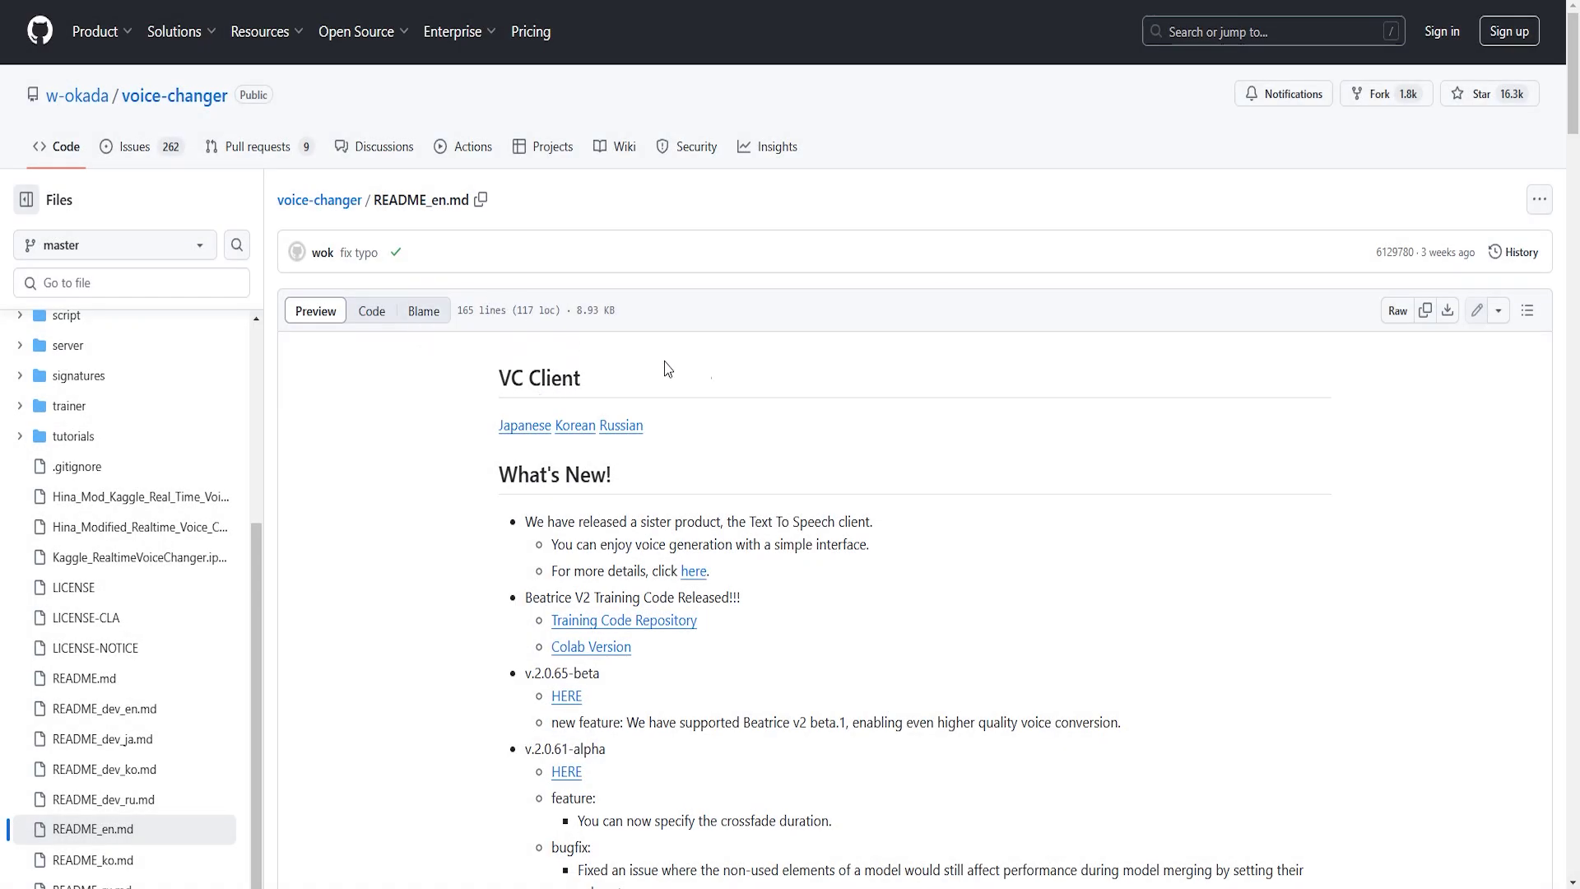
Open the Hugging Face download page linked in README_en.md's section on pre-built binaries and view its full file list.
drag(1570, 95, 1564, 442)
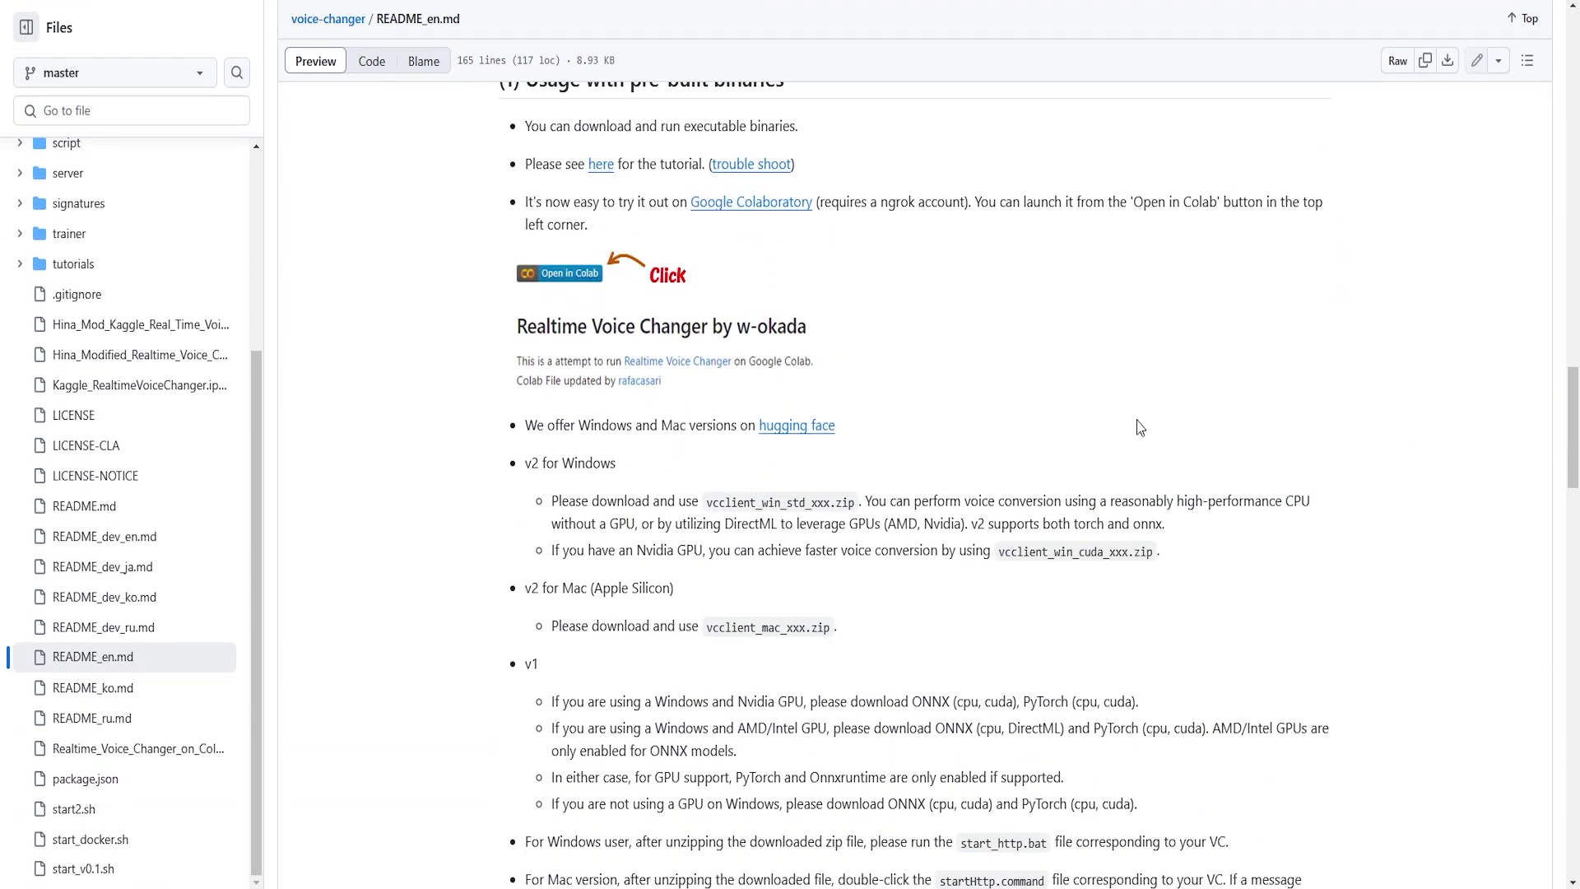
click(791, 431)
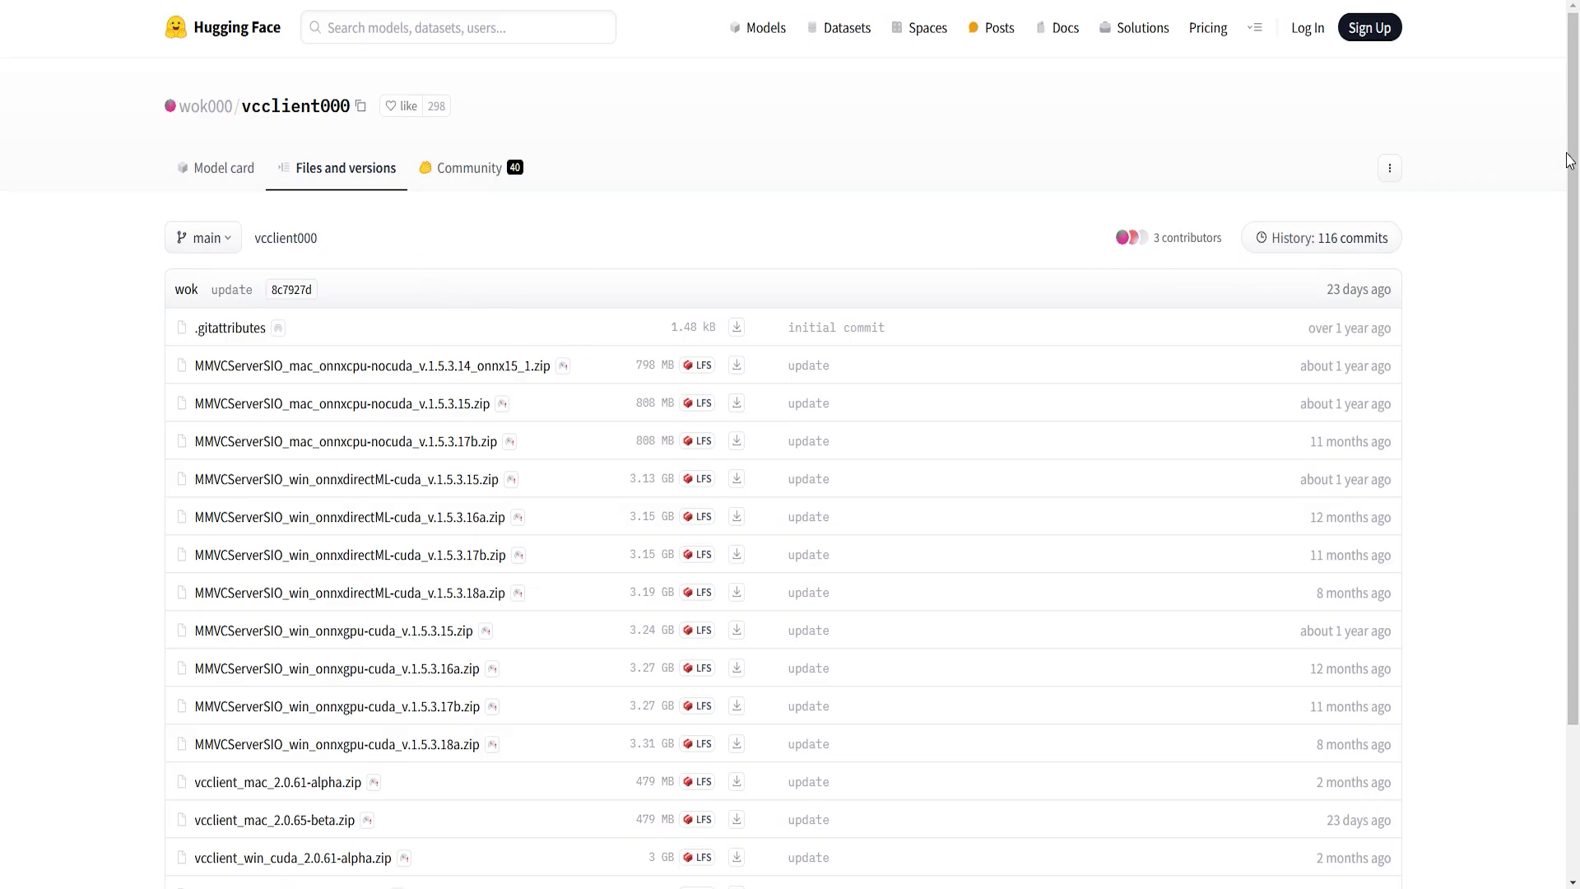
drag(1567, 160, 1569, 306)
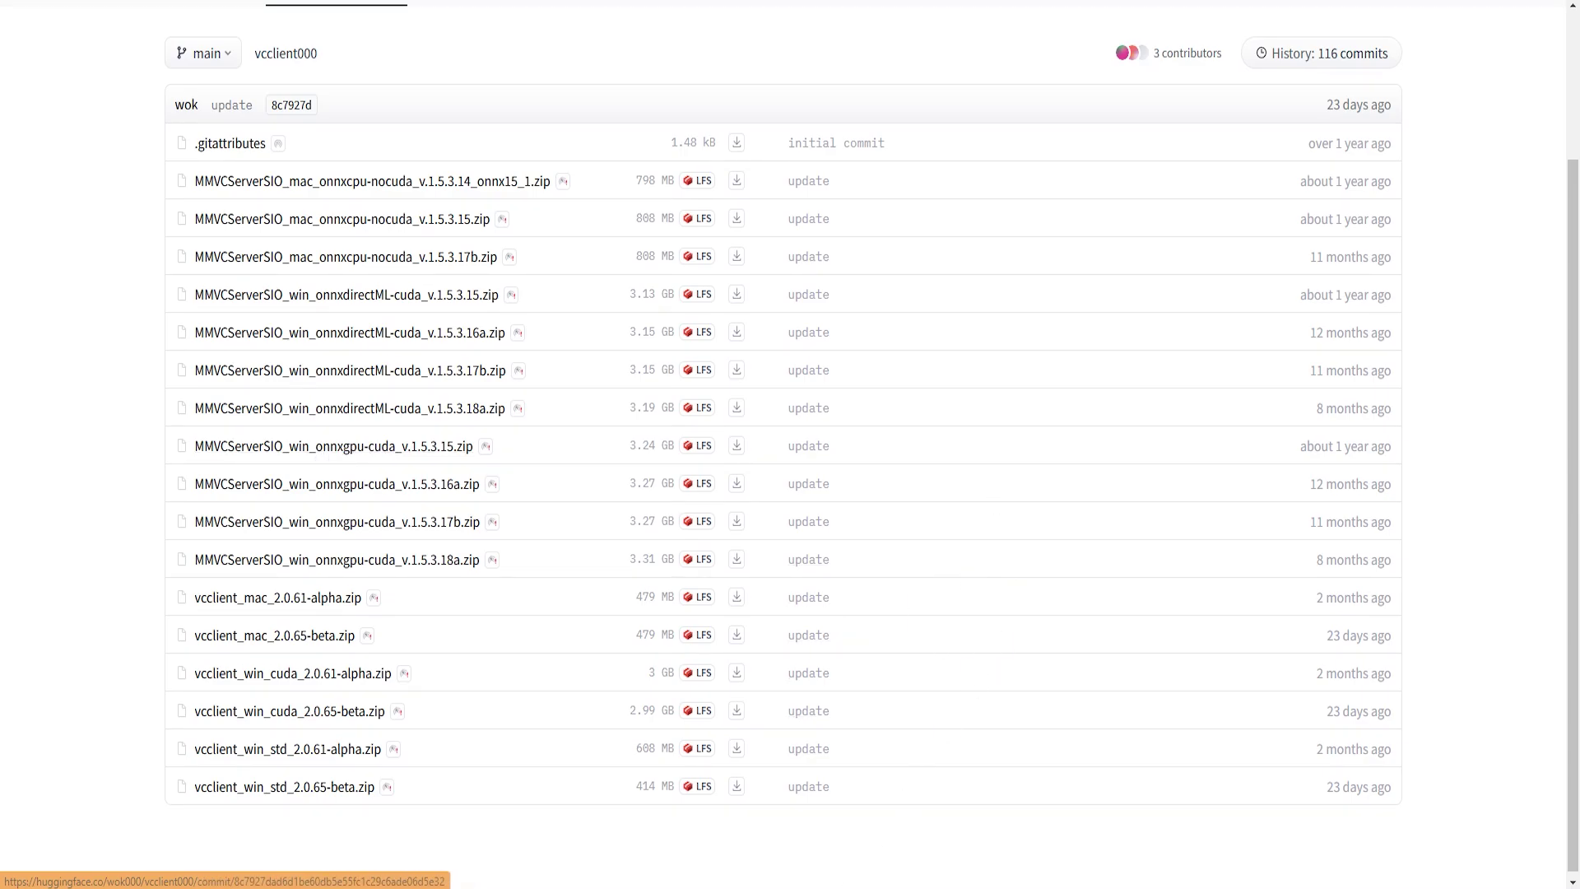
key(alt+Tab)
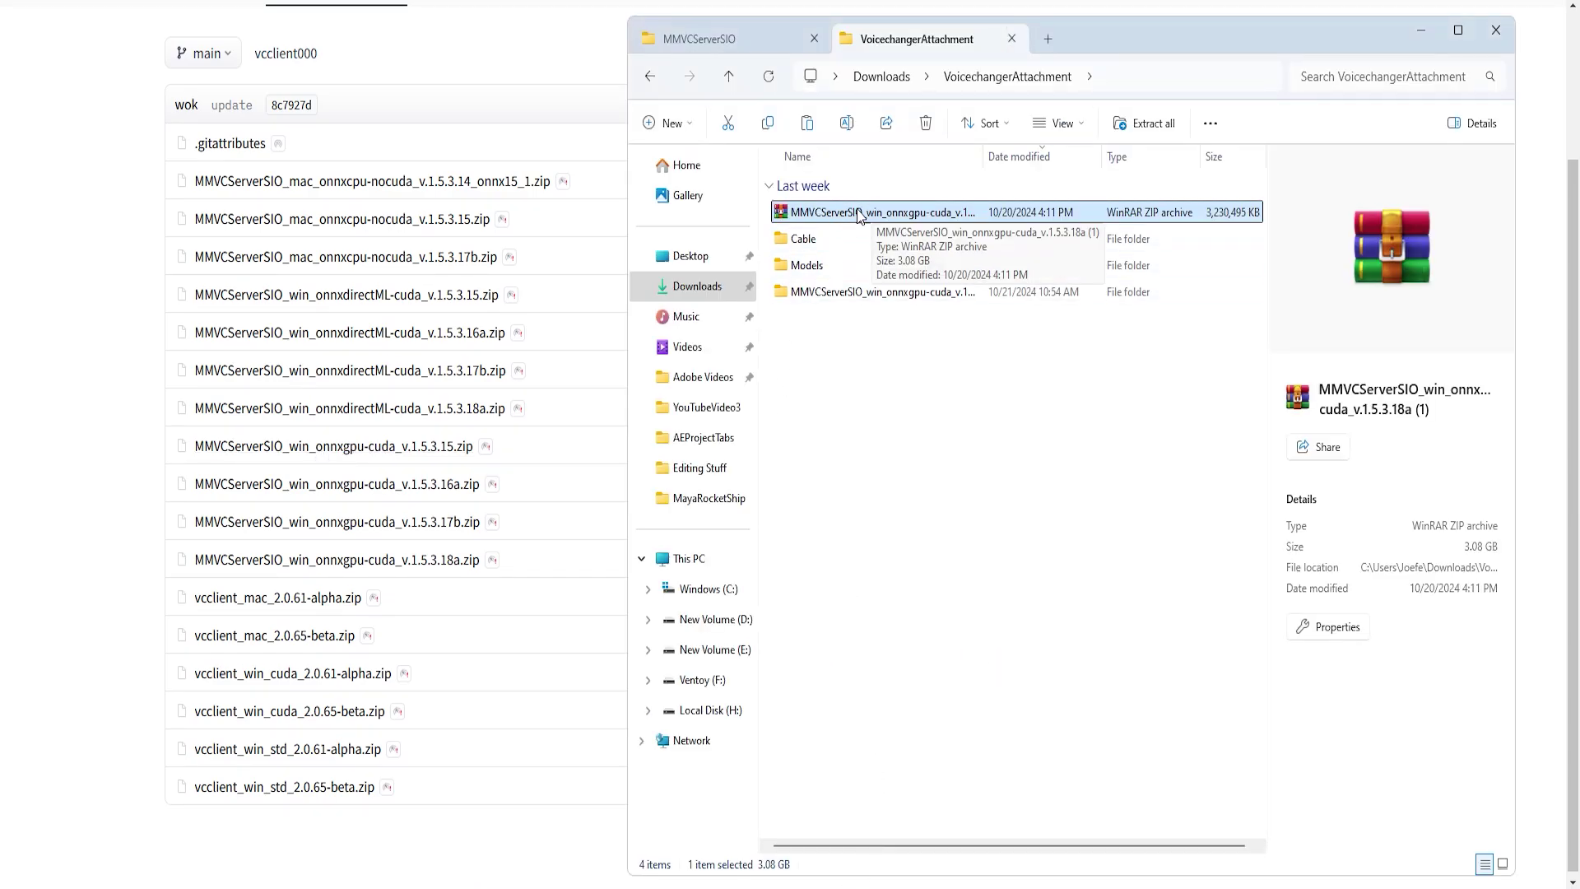
key(Delete)
click(1418, 33)
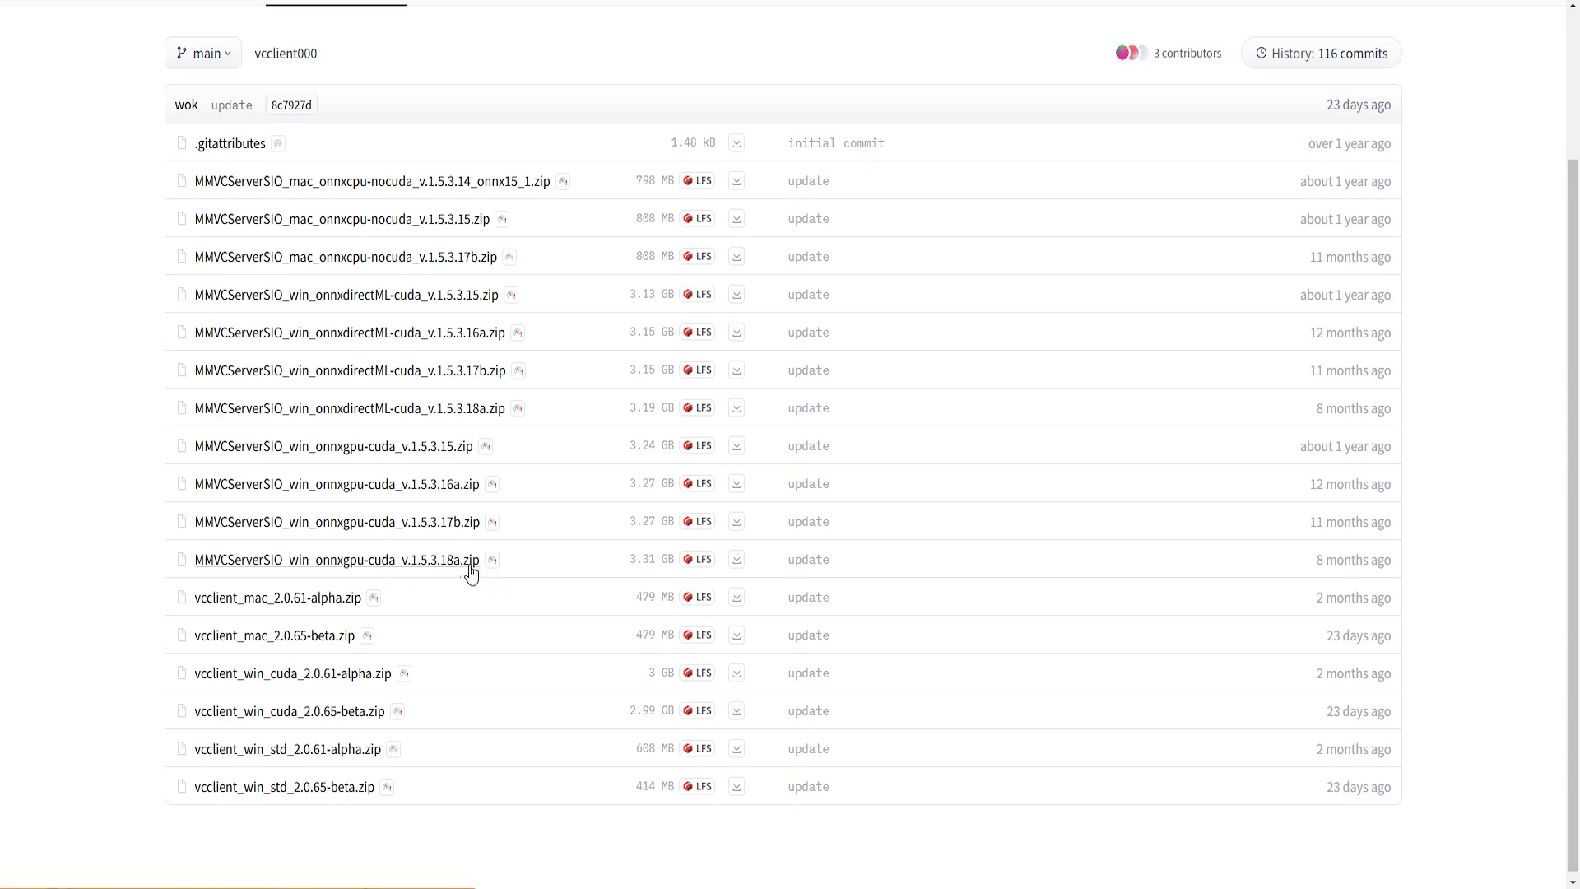
Download MMVCServerSIO_win_onnxgpu-cuda_v.1.5.3.18a.zip from the vcclient000 repository and show the download in its folder.
click(421, 562)
click(227, 332)
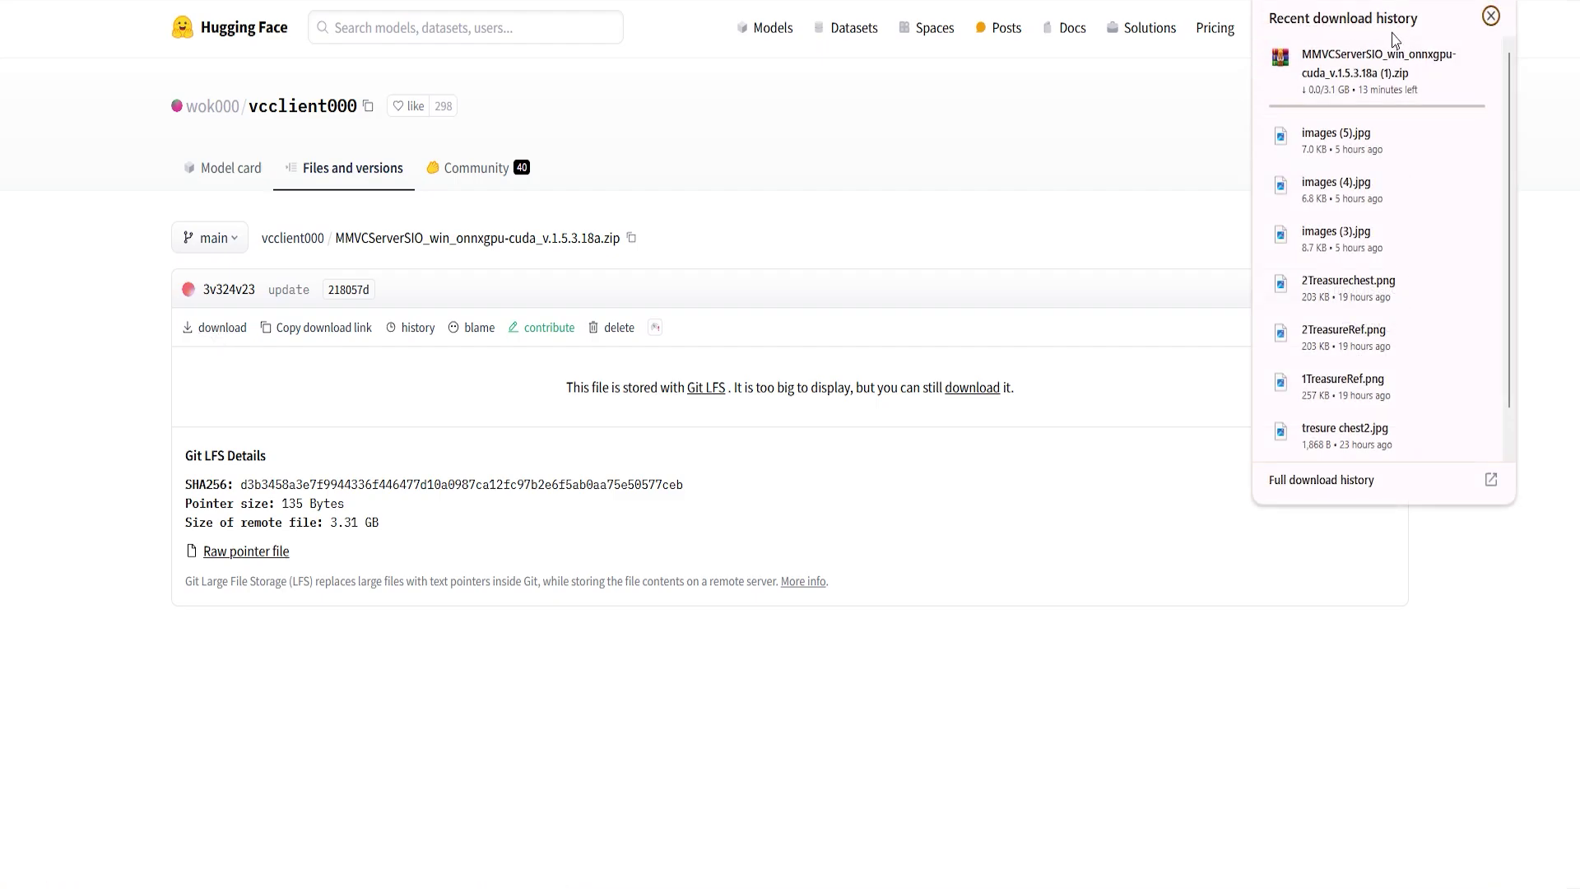
click(1319, 63)
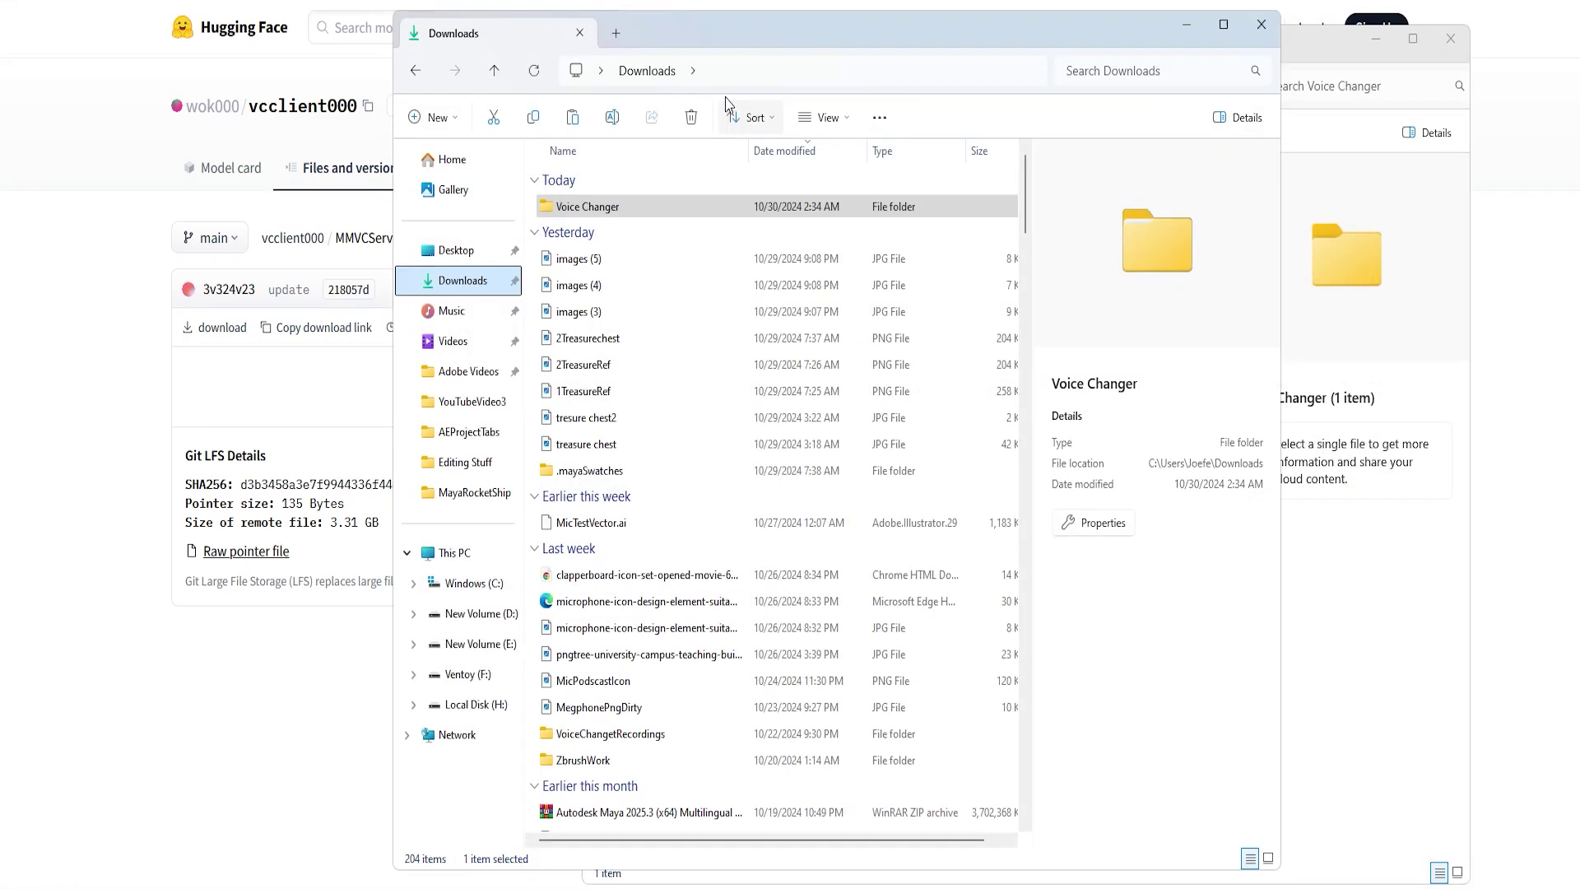
Open the Voice Changer folder in Downloads and widen its window slightly.
click(633, 203)
double_click(619, 202)
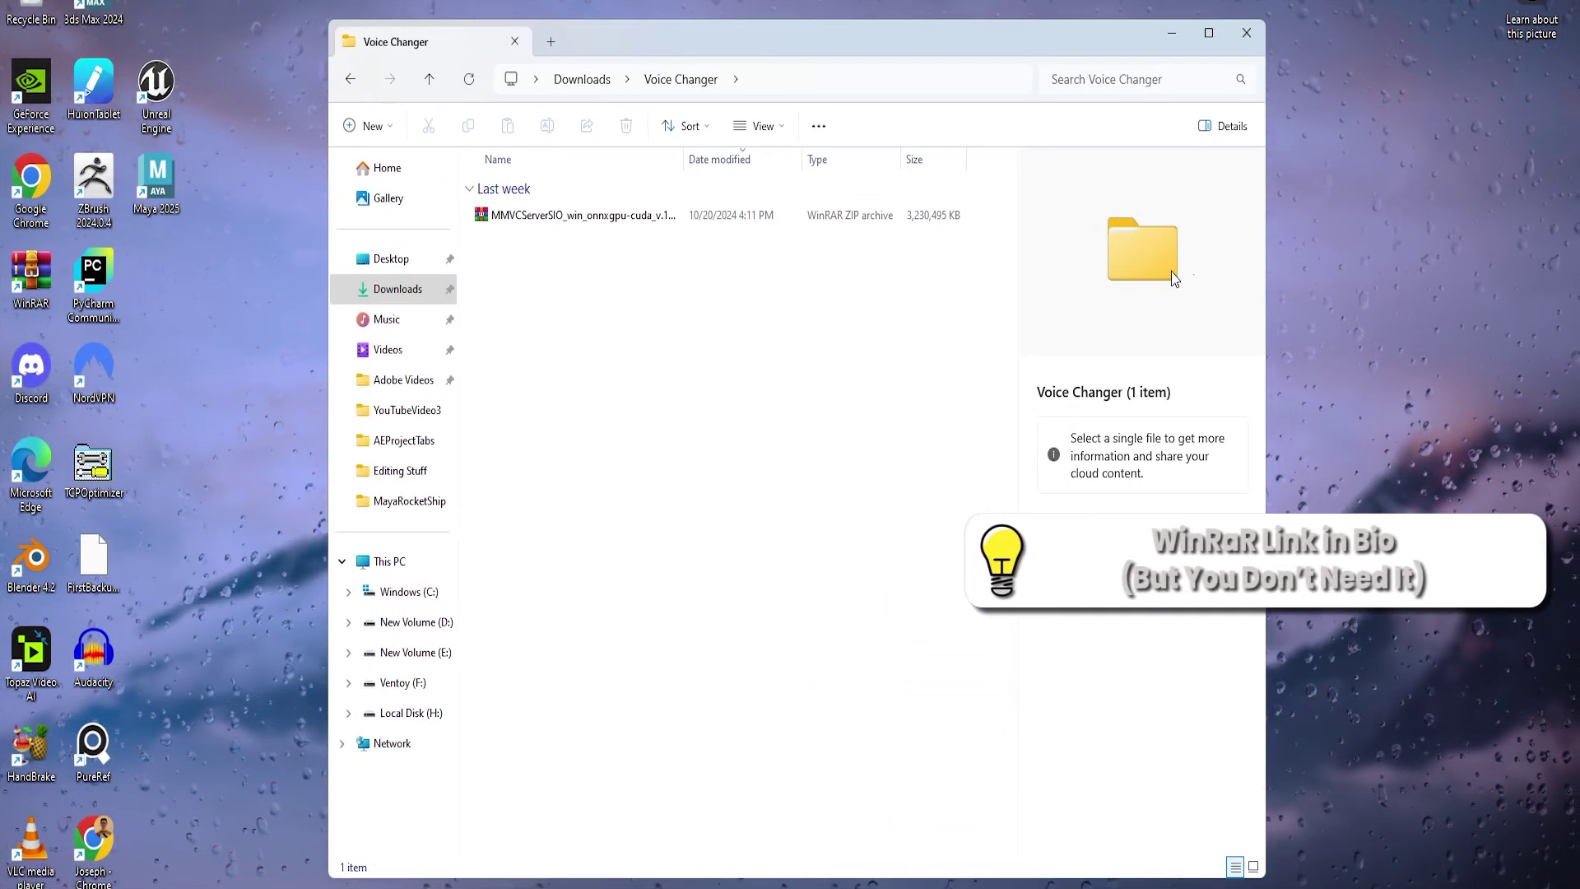
drag(1265, 324, 1328, 324)
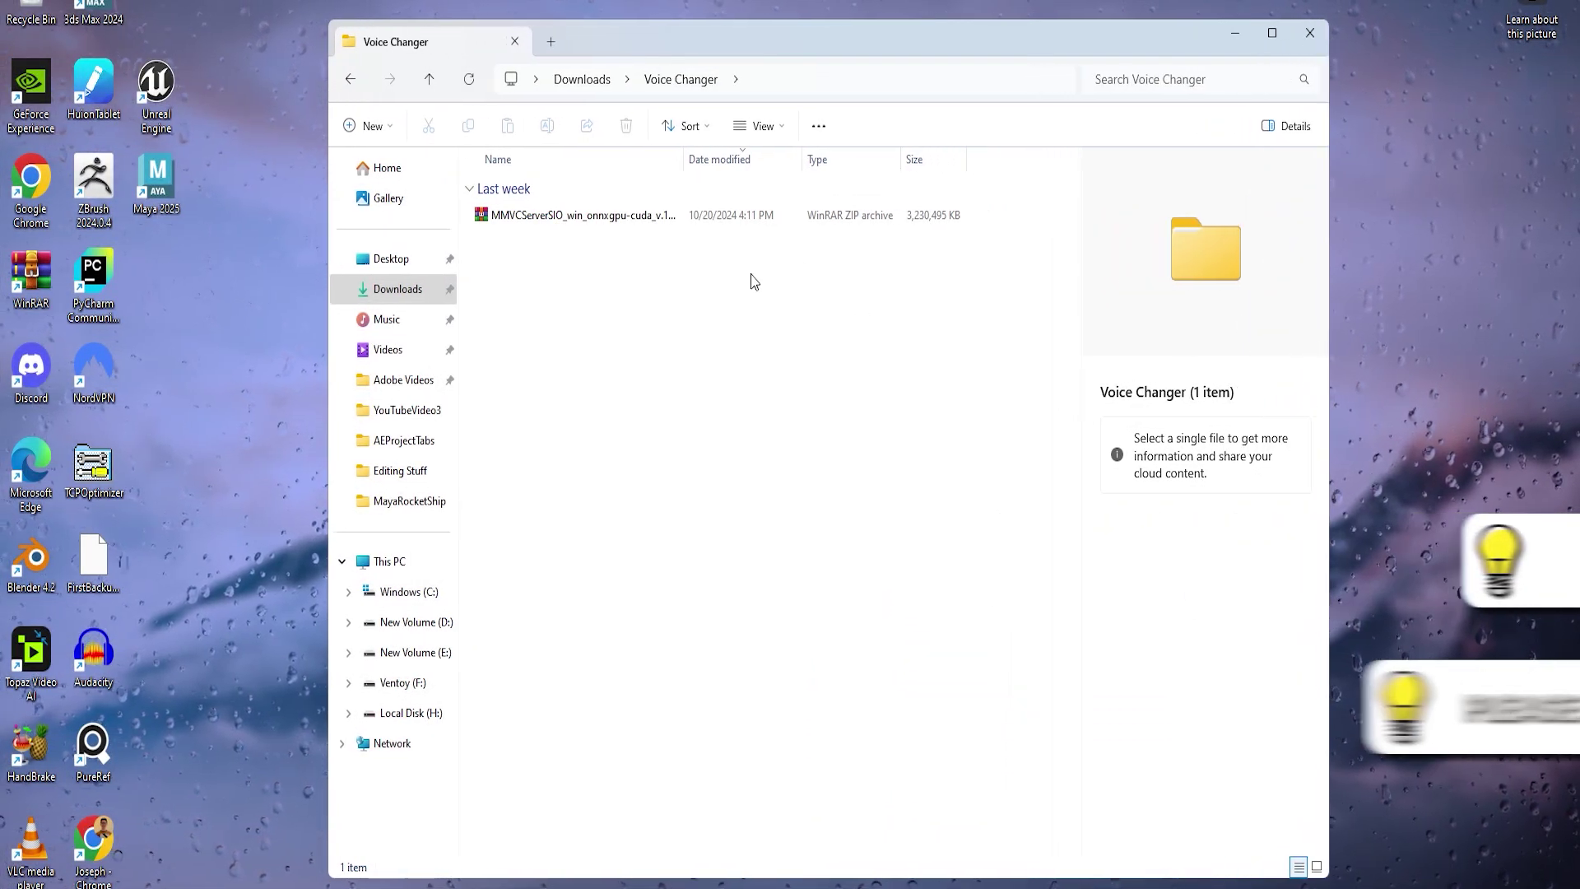
Extract the MMVCServerSIO zip archive to the suggested destination inside the Voice Changer folder.
click(583, 219)
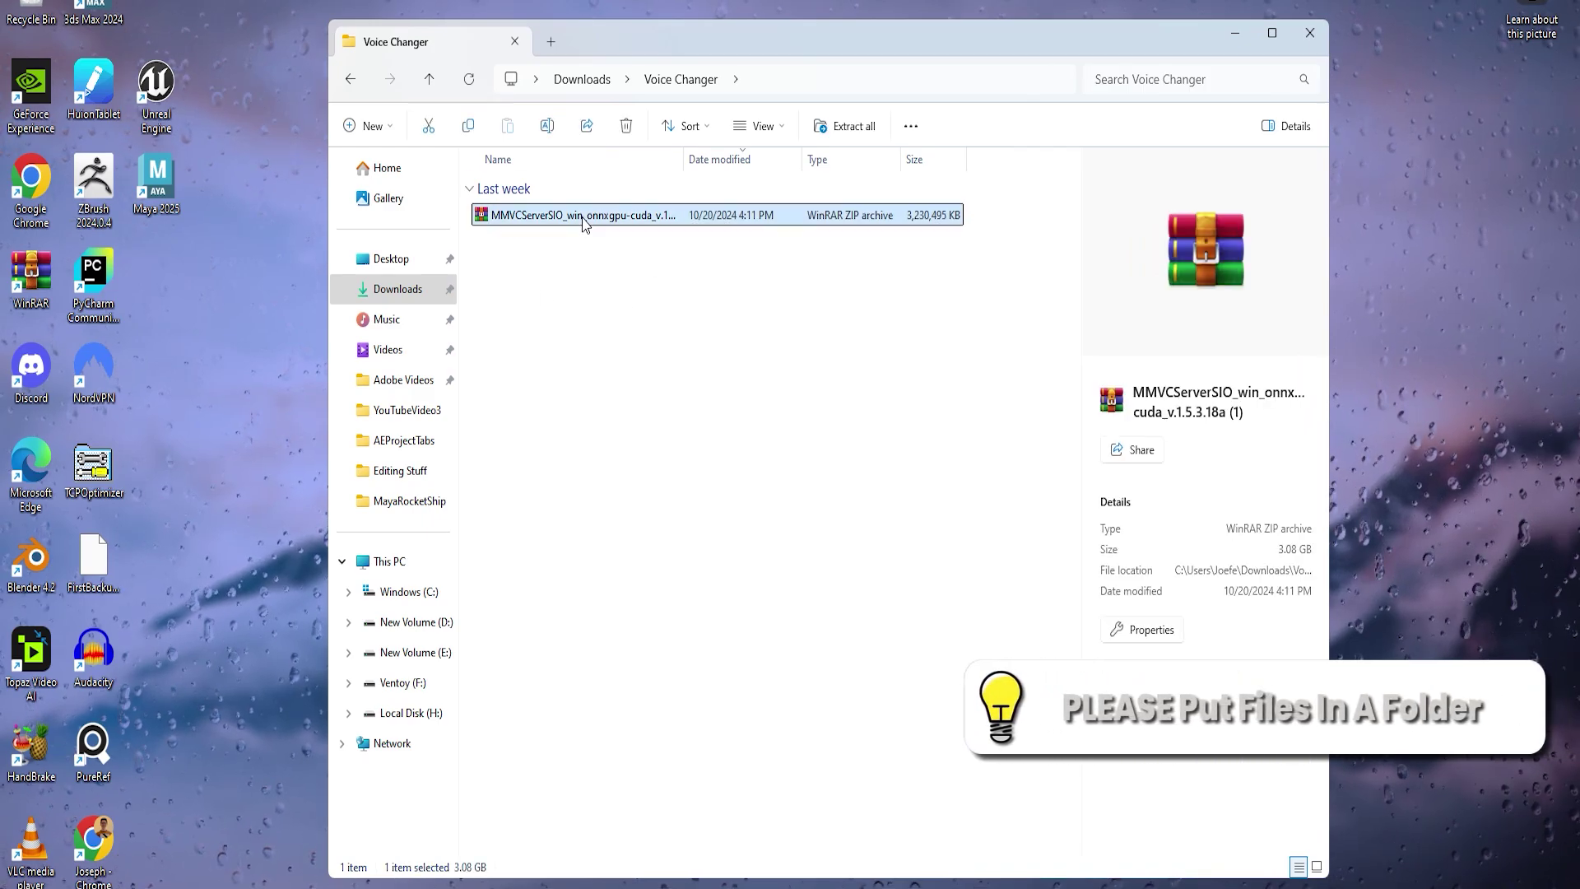
right_click(583, 219)
click(652, 569)
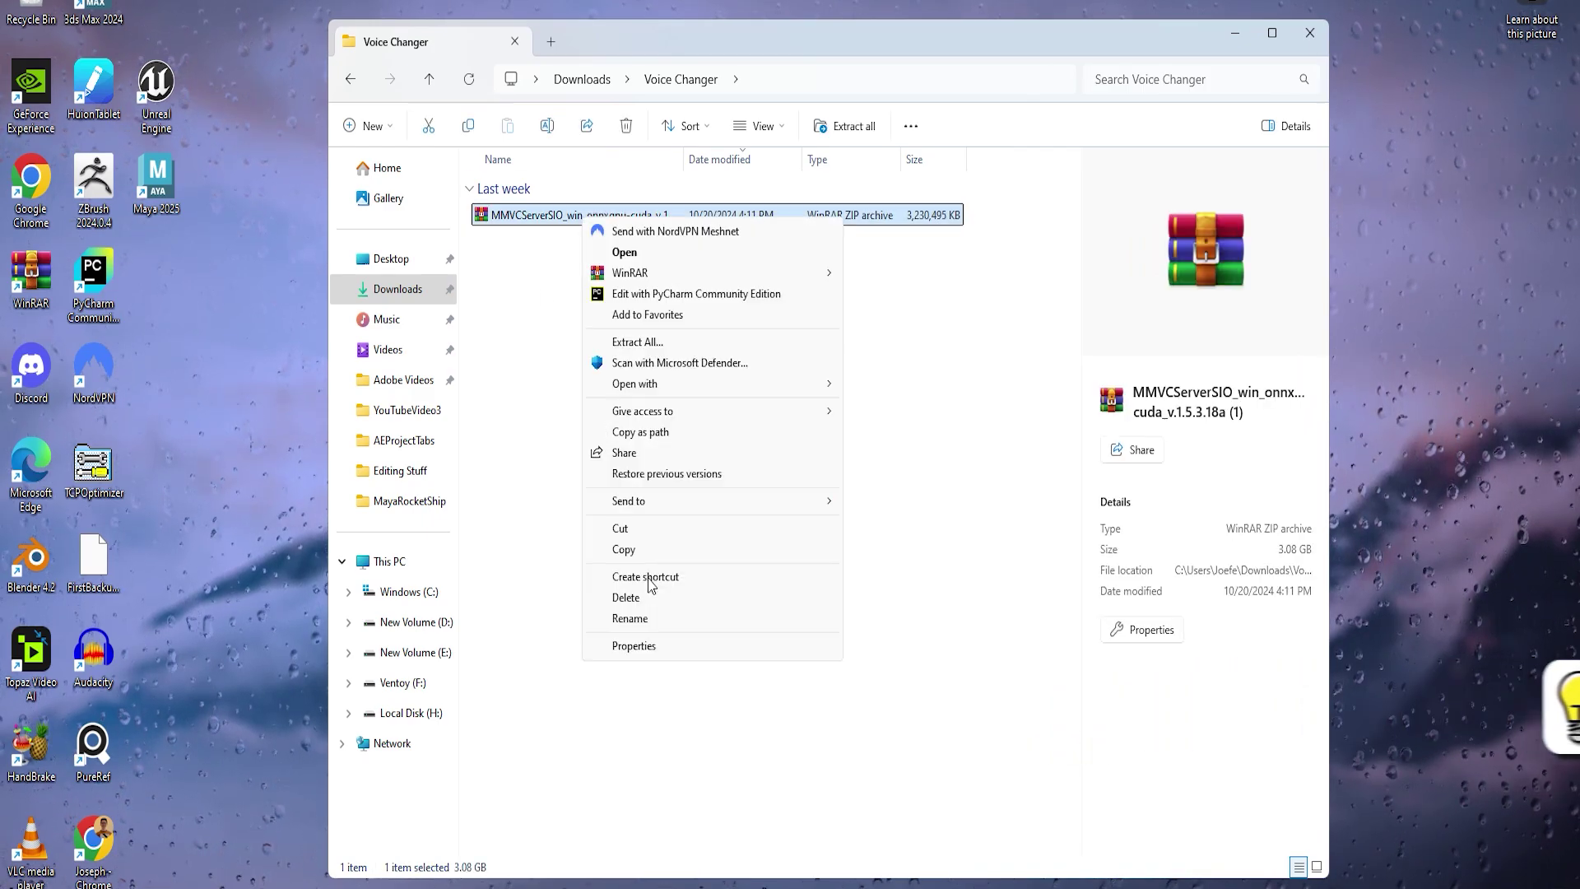
click(631, 342)
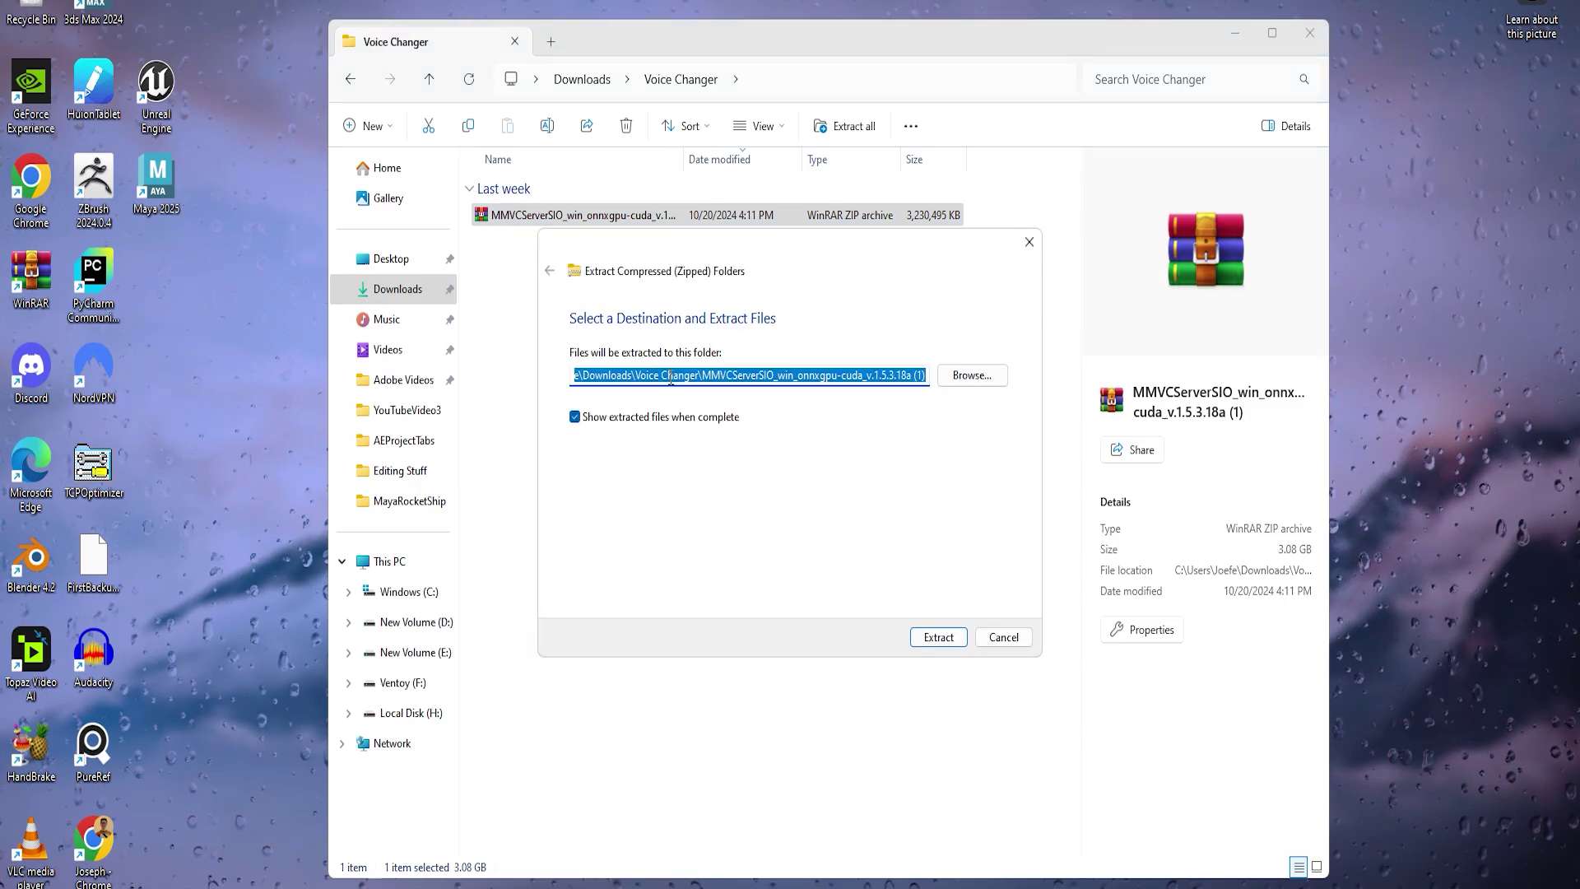
click(937, 637)
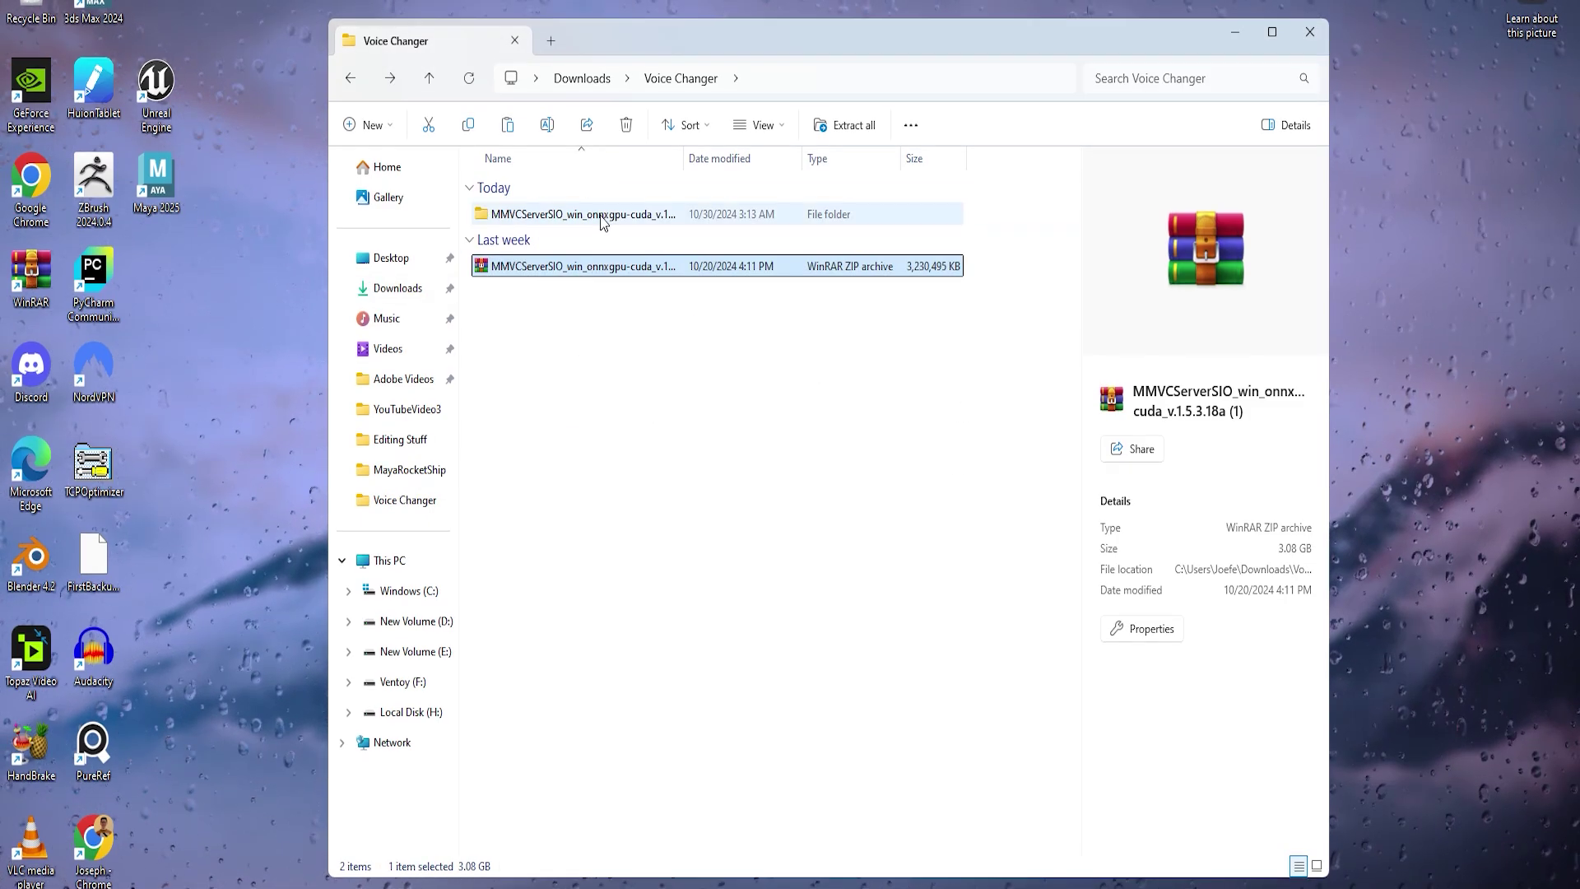
Create a new folder named Cable inside the Voice Changer folder.
click(649, 217)
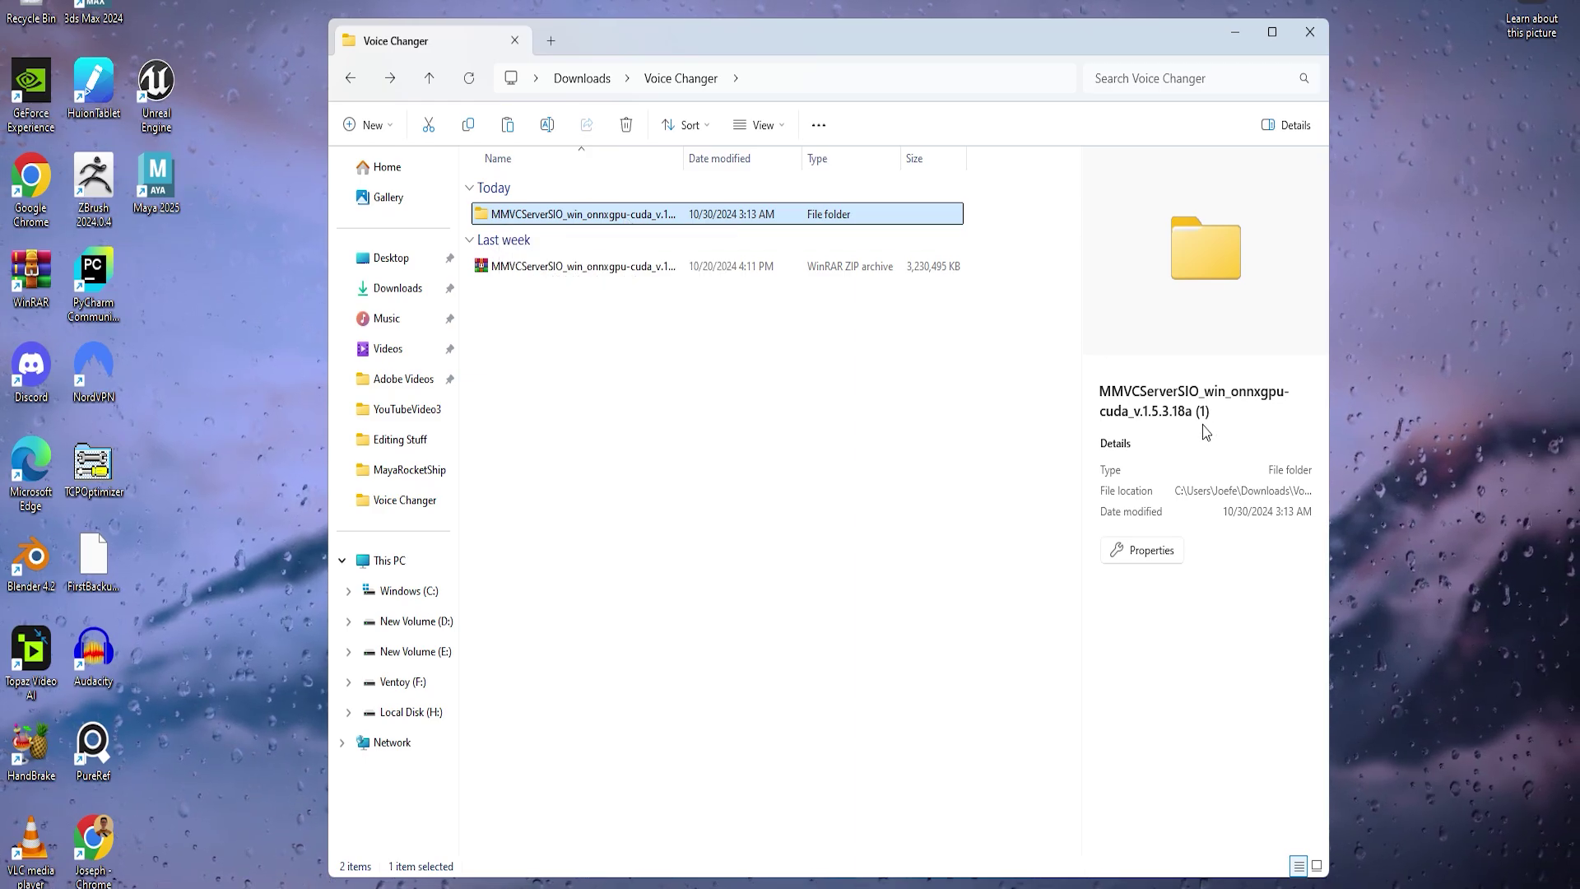
click(372, 125)
click(415, 167)
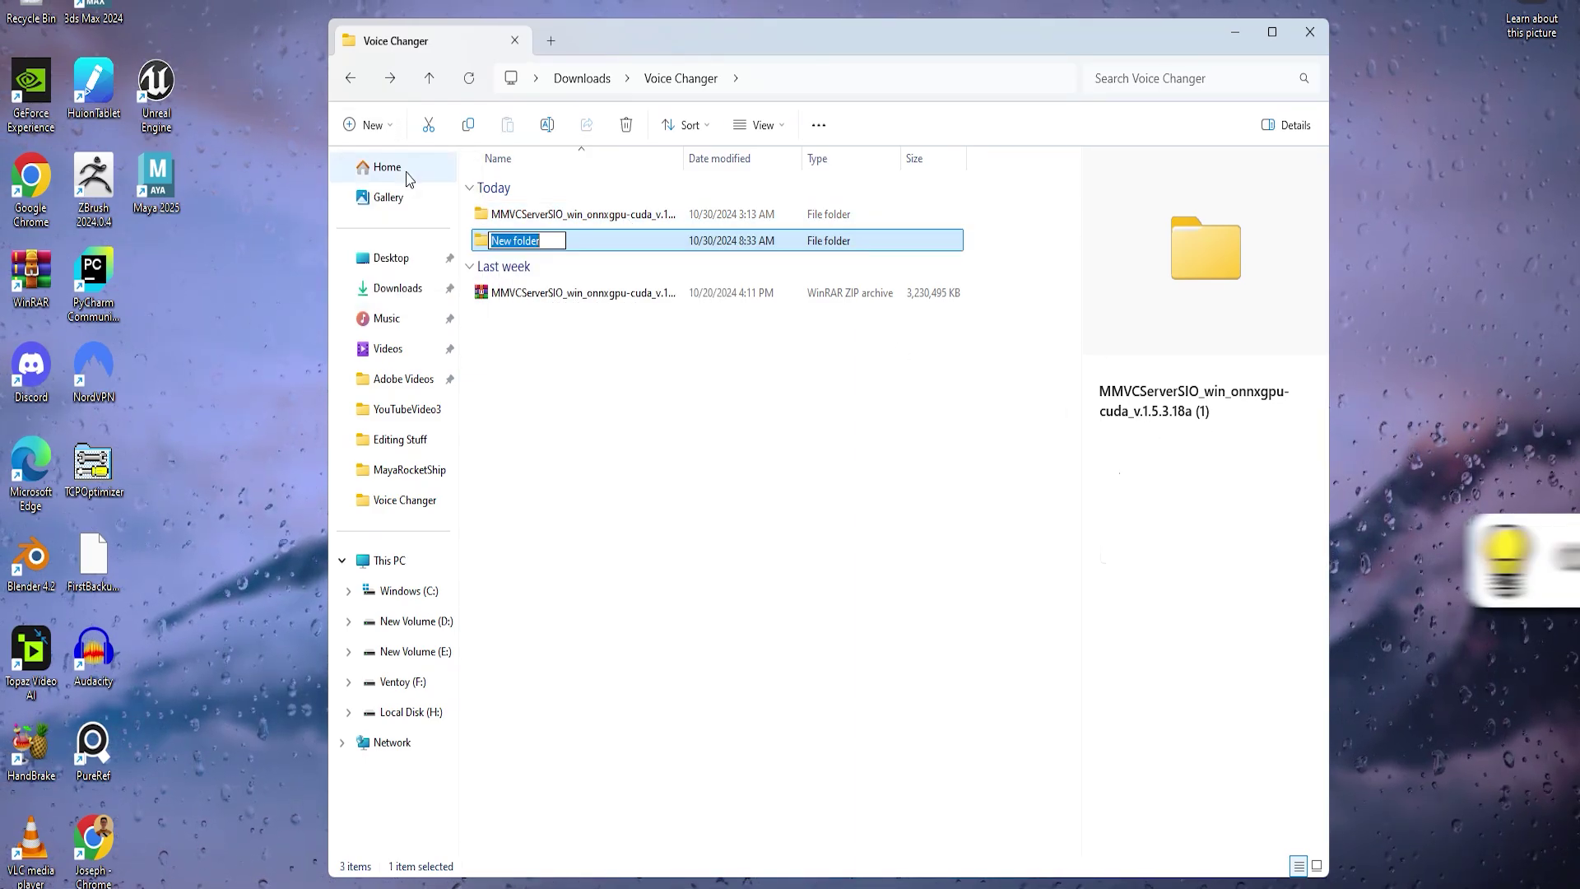
text(Cable)
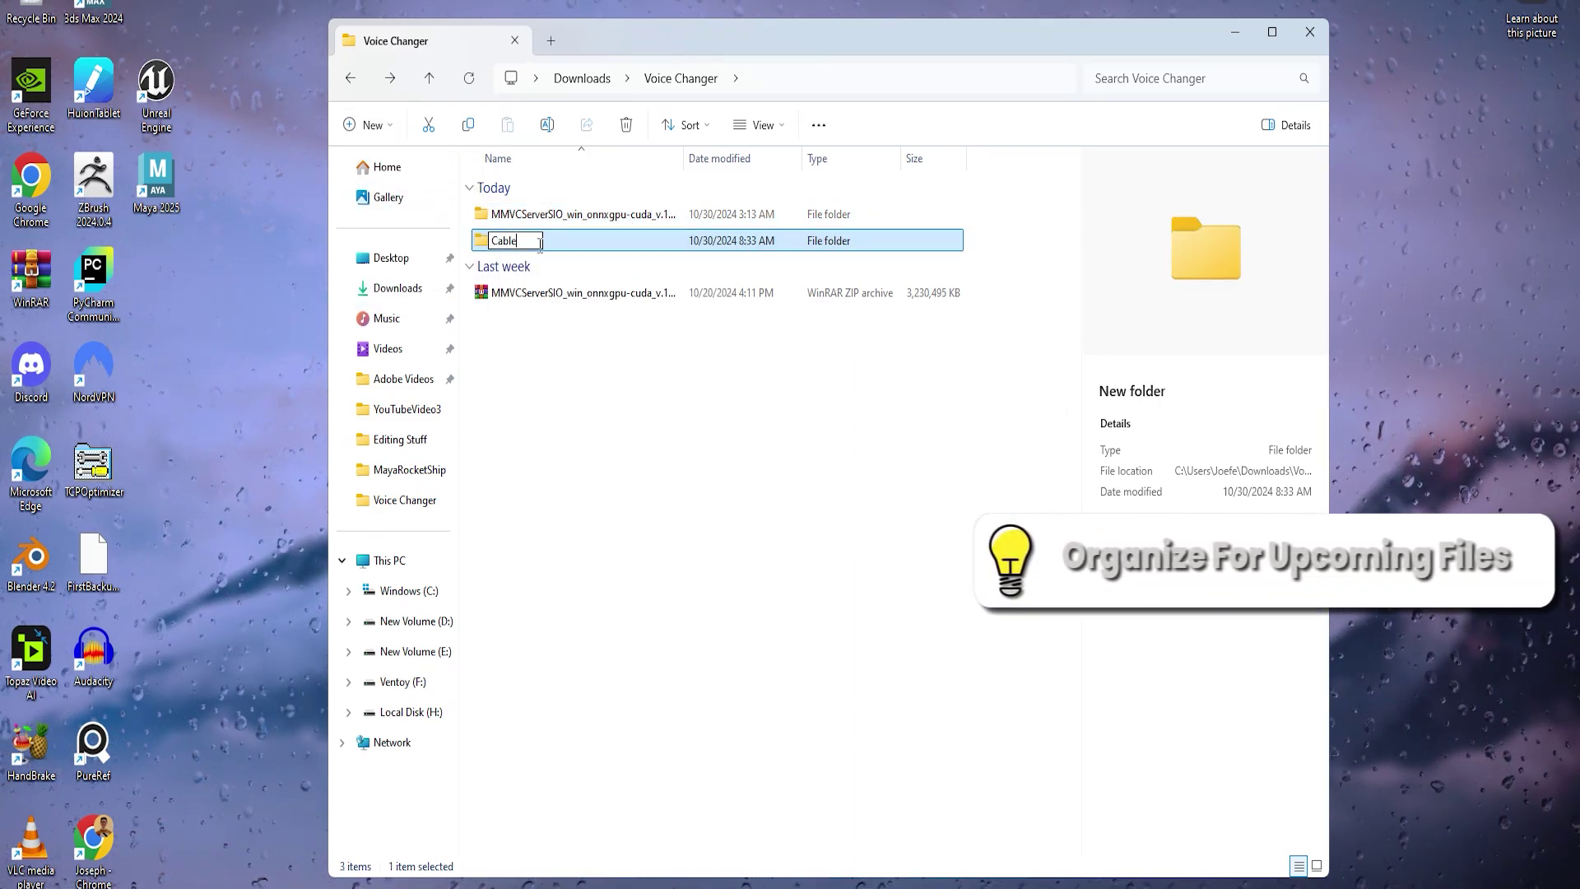
key(Return)
Create another new folder named Voices alongside the Cable folder.
click(372, 129)
click(415, 167)
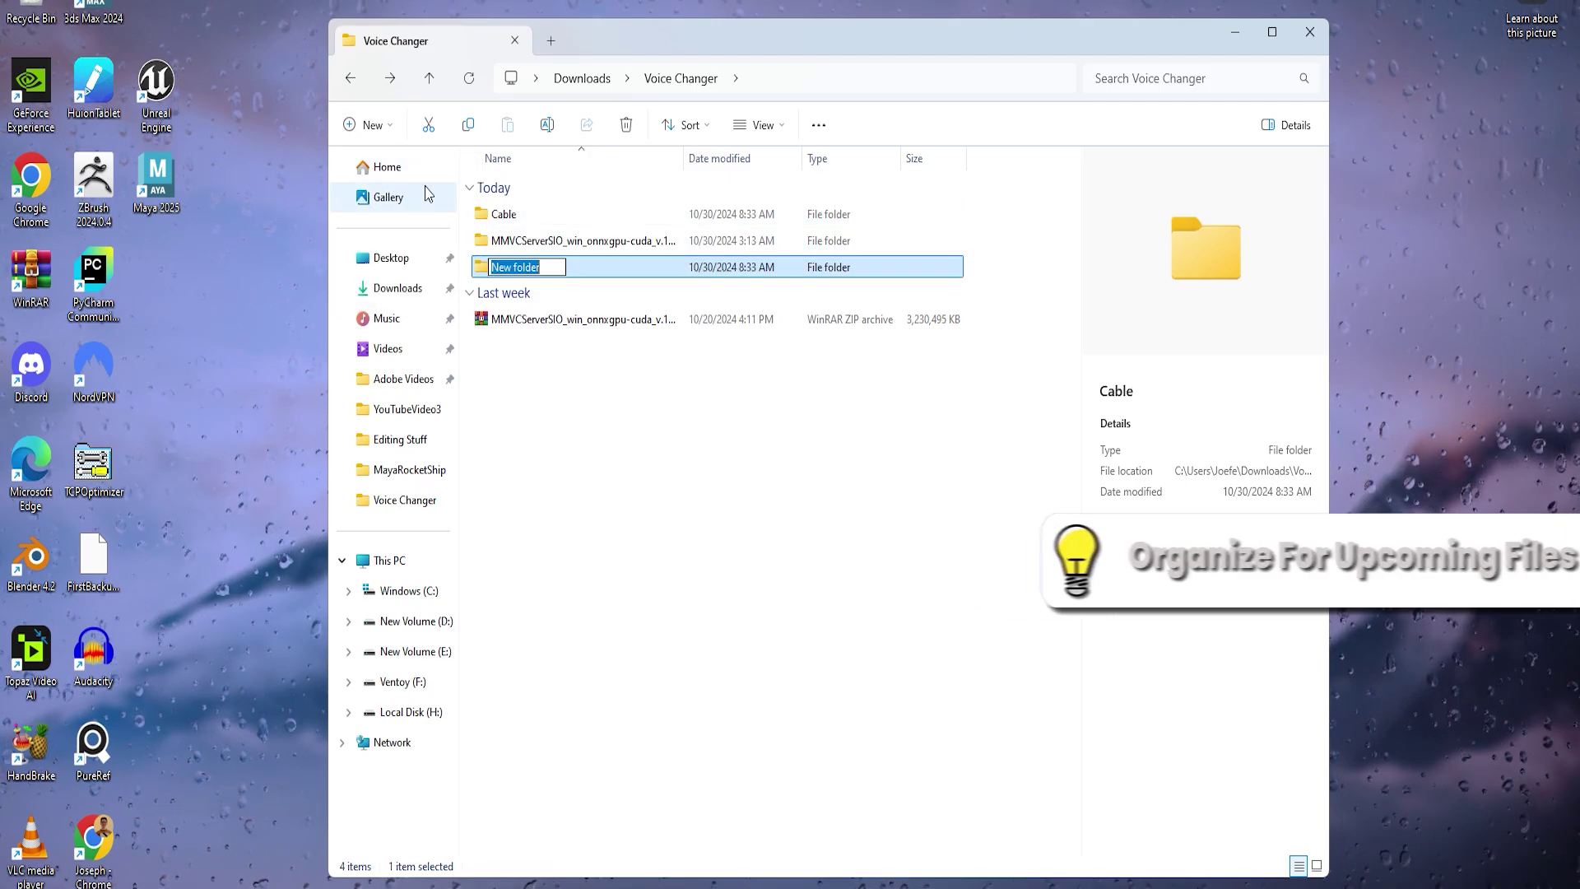
text(Voice)
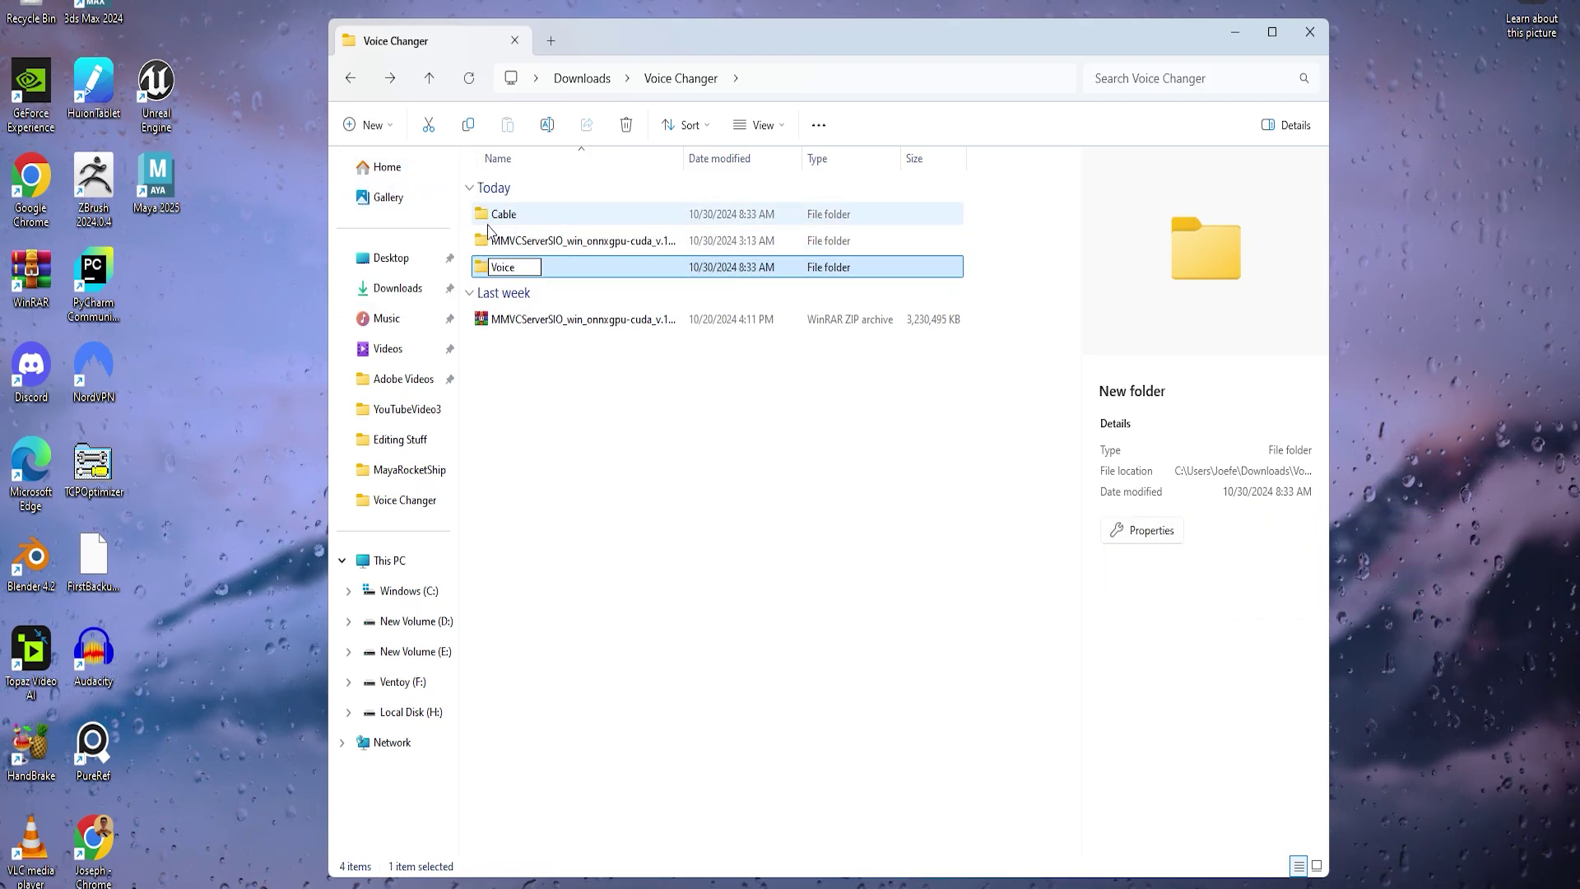
text(s)
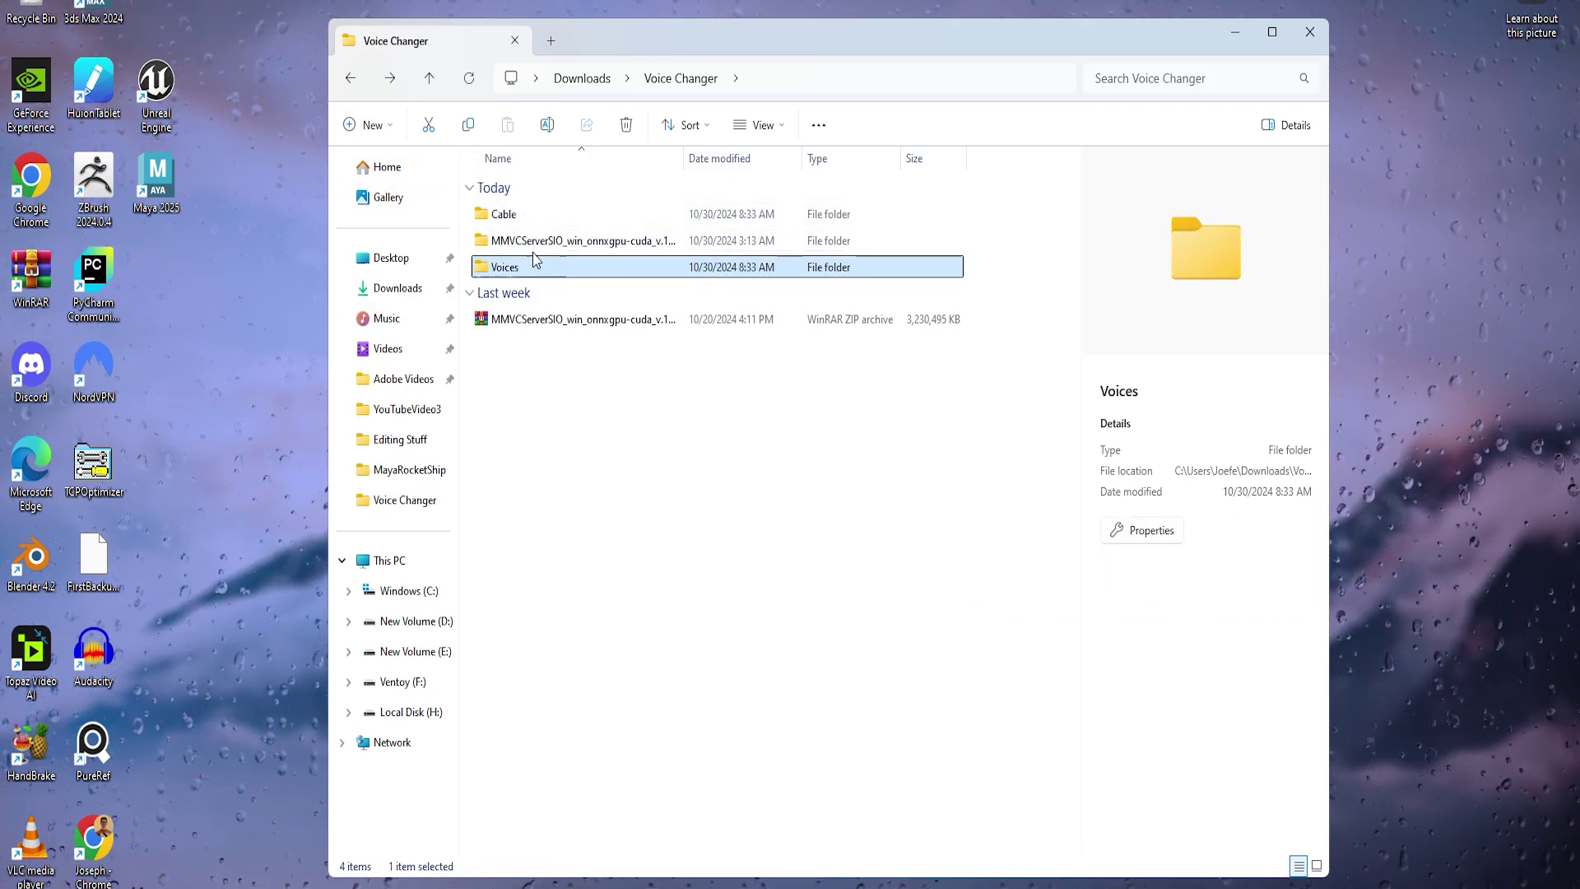
click(573, 273)
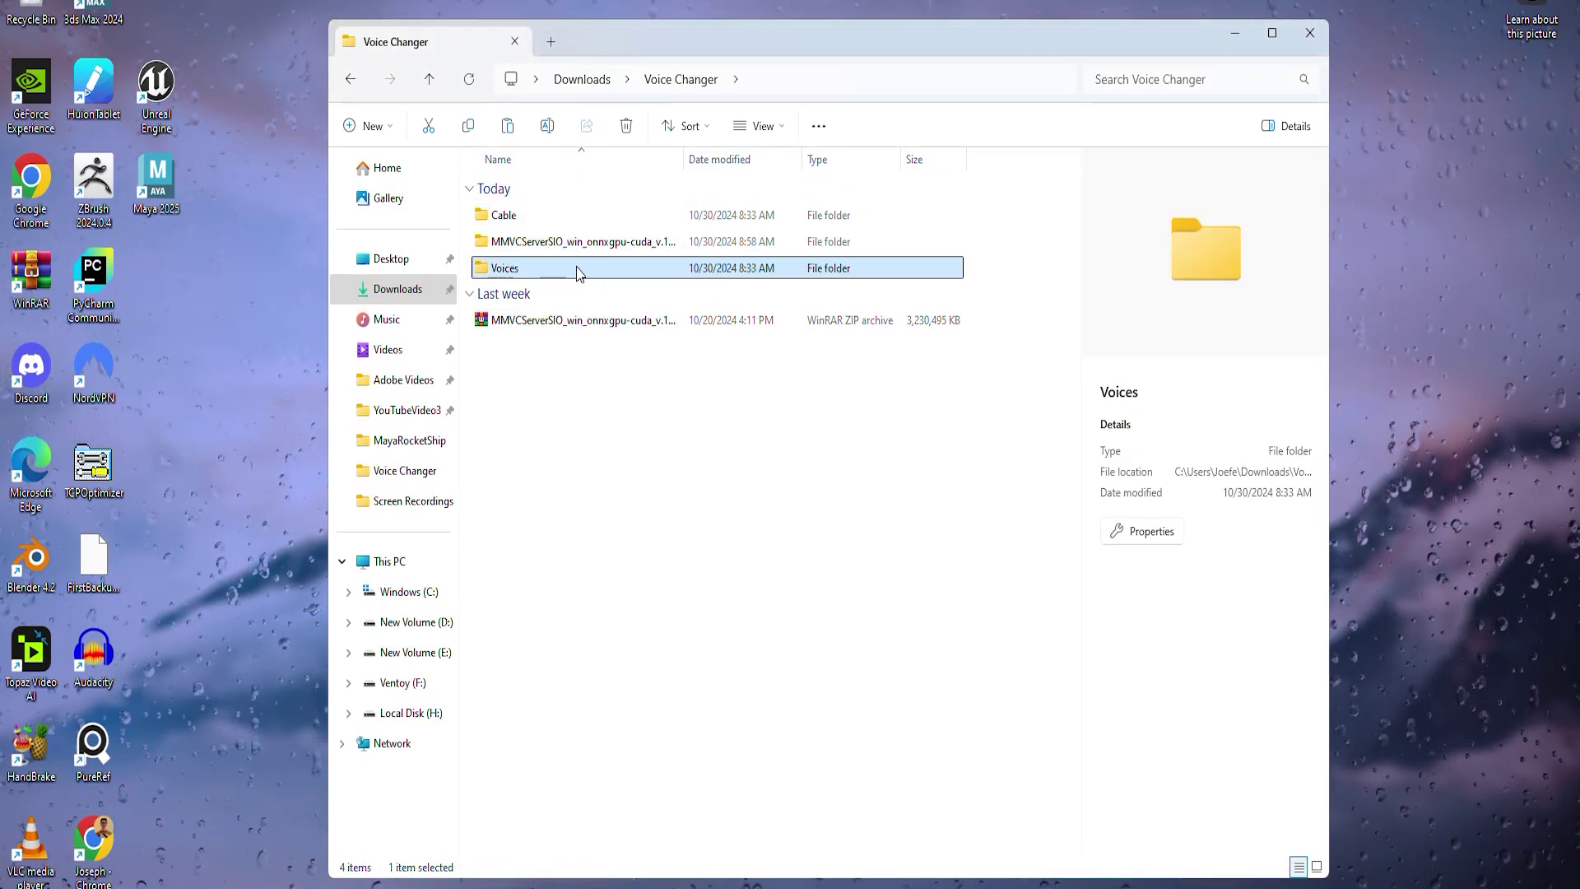
Open the MMVCServerSIO folder inside the extracted MMVCServerSIO_win_onnxgpu-cuda_v.1.5.3.18a (1) folder.
double_click(567, 241)
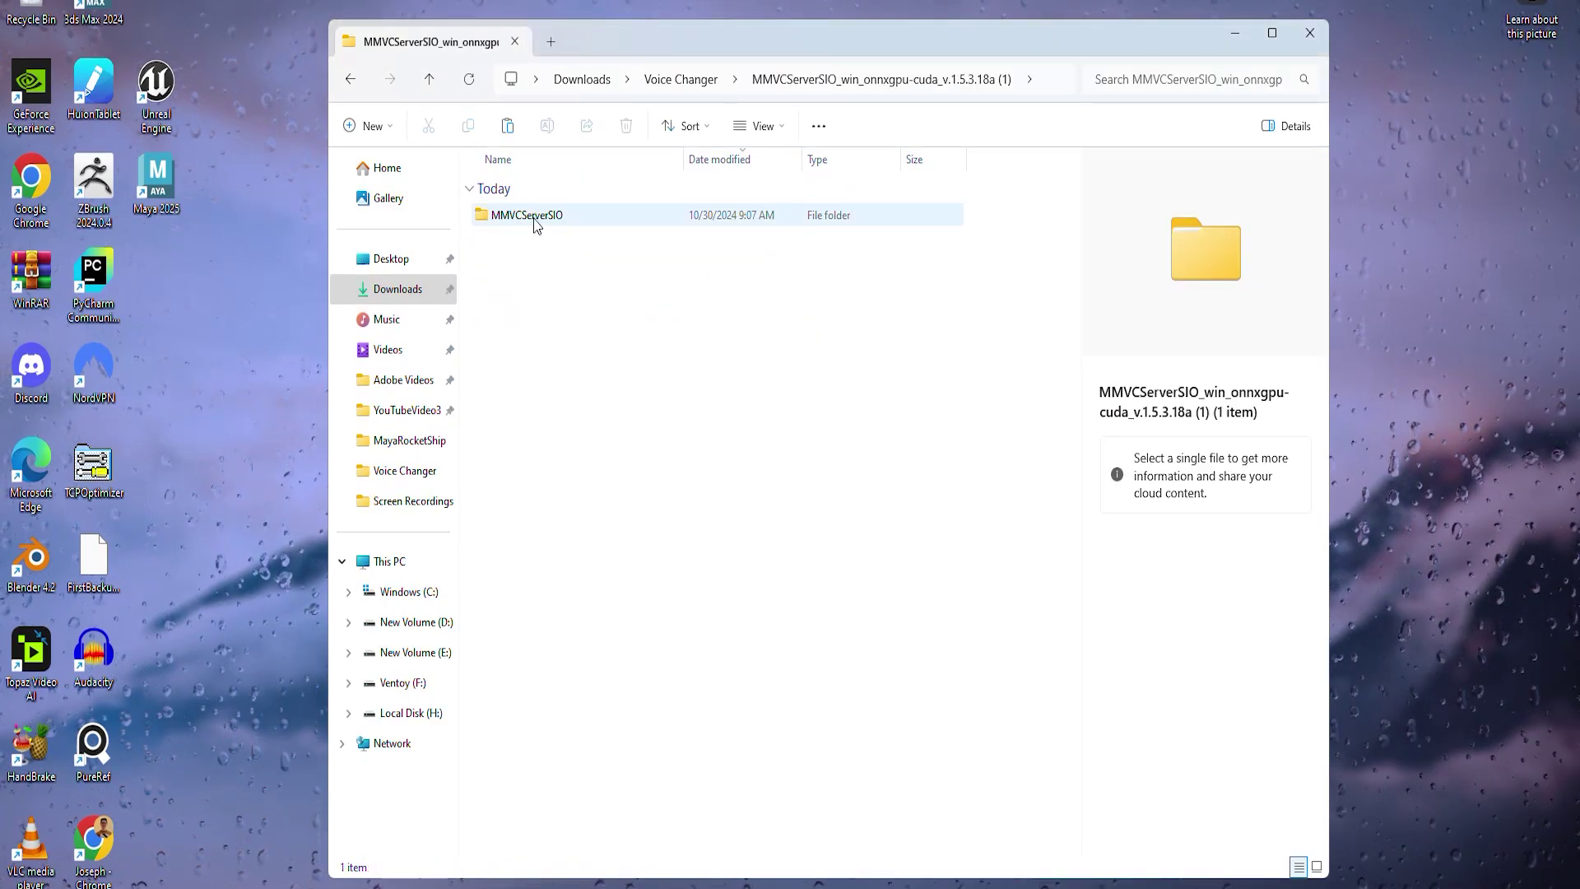
double_click(542, 217)
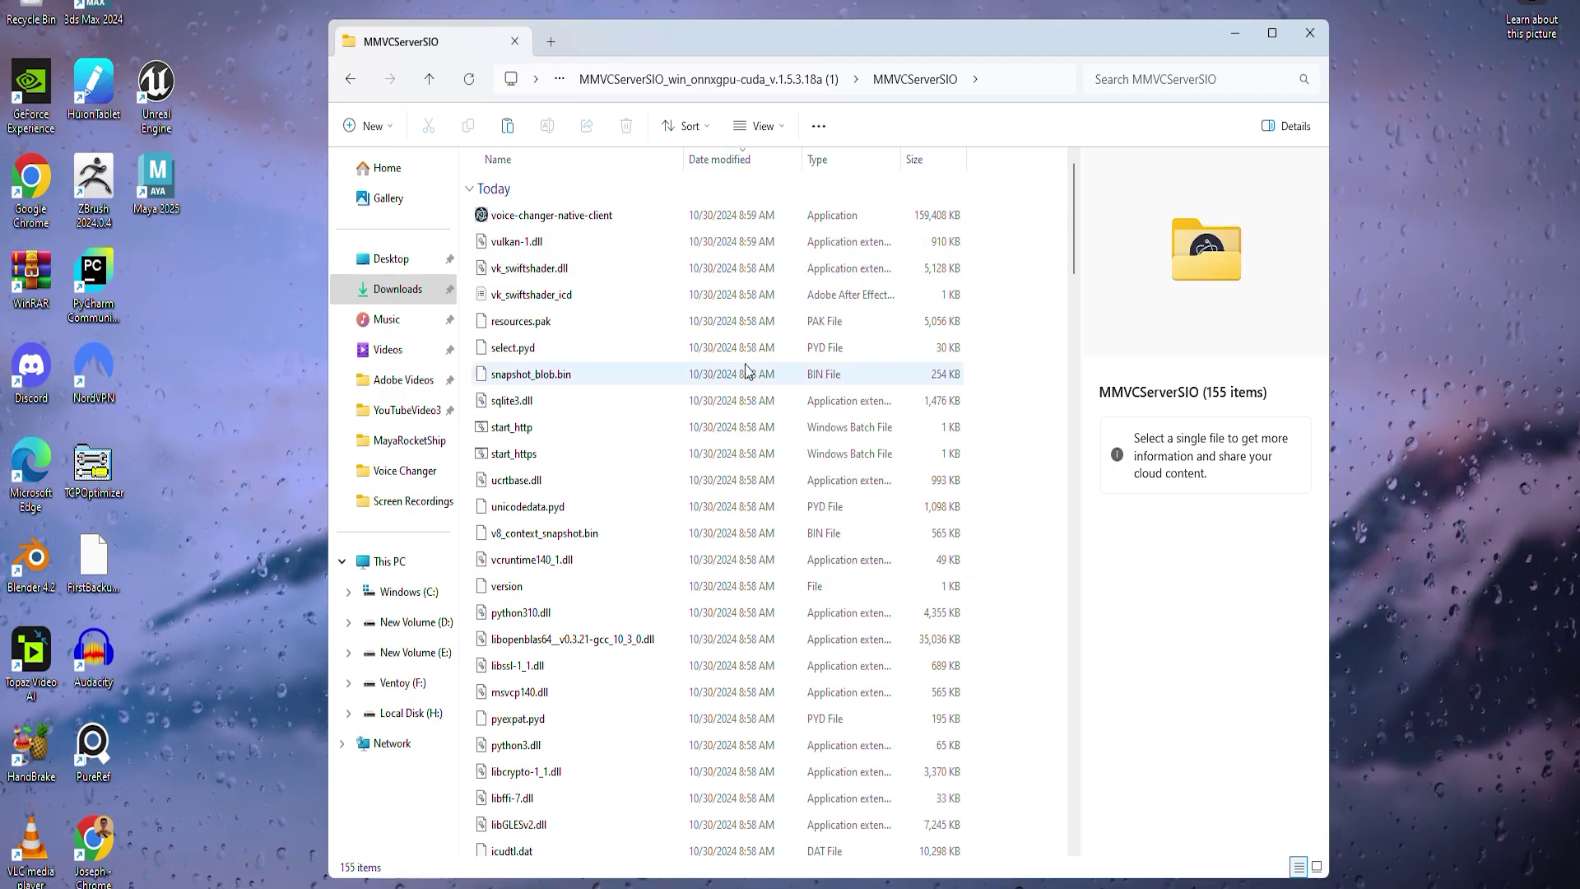
Search the MMVCServerSIO folder for start_ht, select the start_http batch file, and clear the search.
click(1193, 76)
text(start_ht)
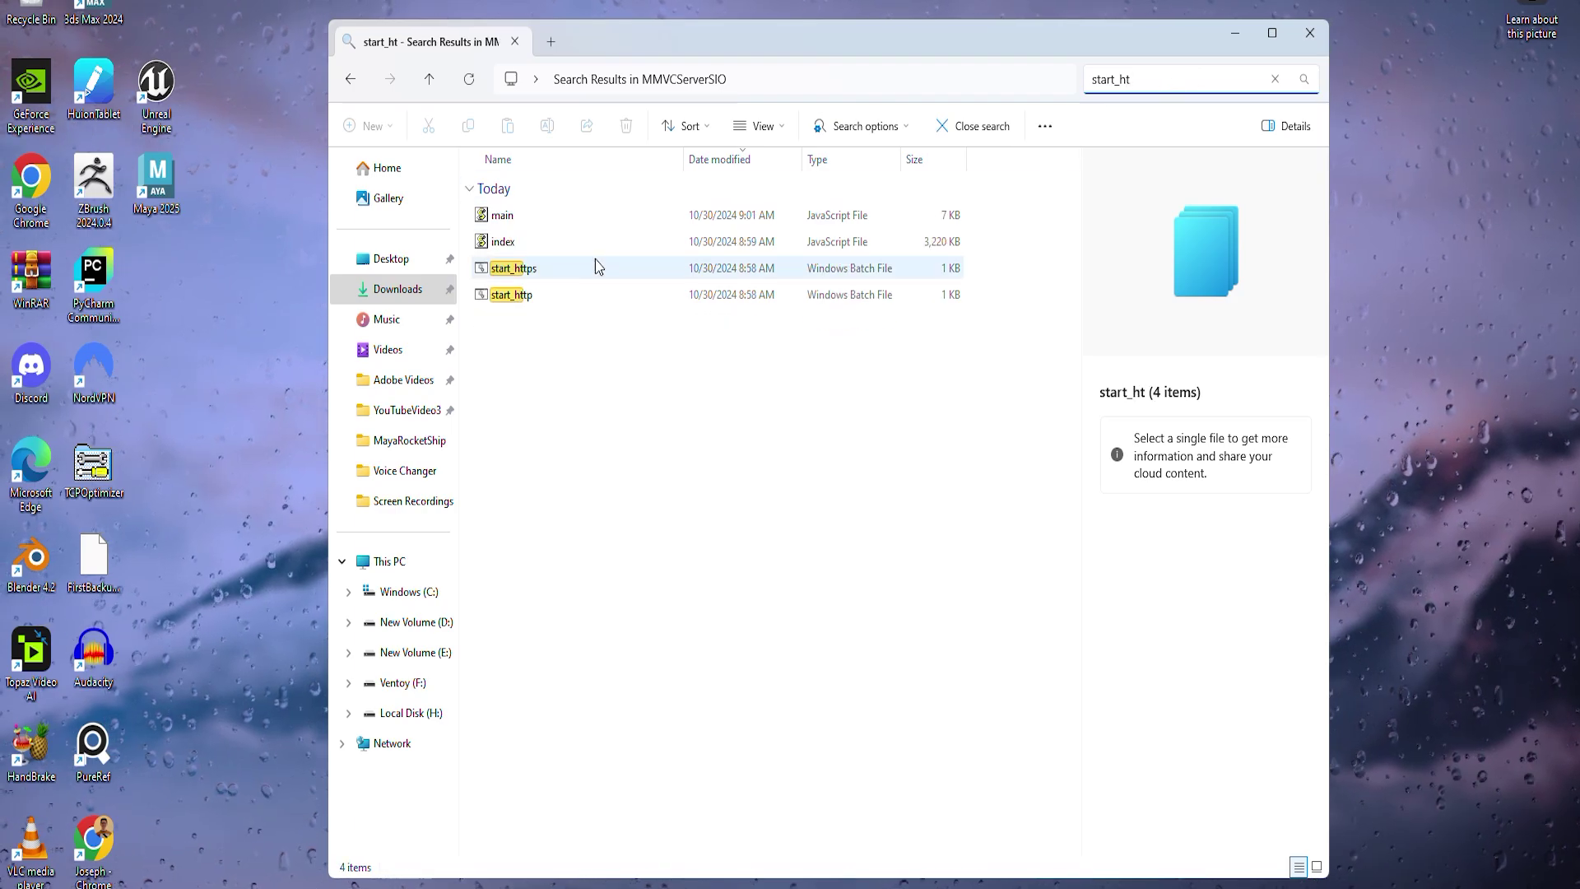
click(533, 296)
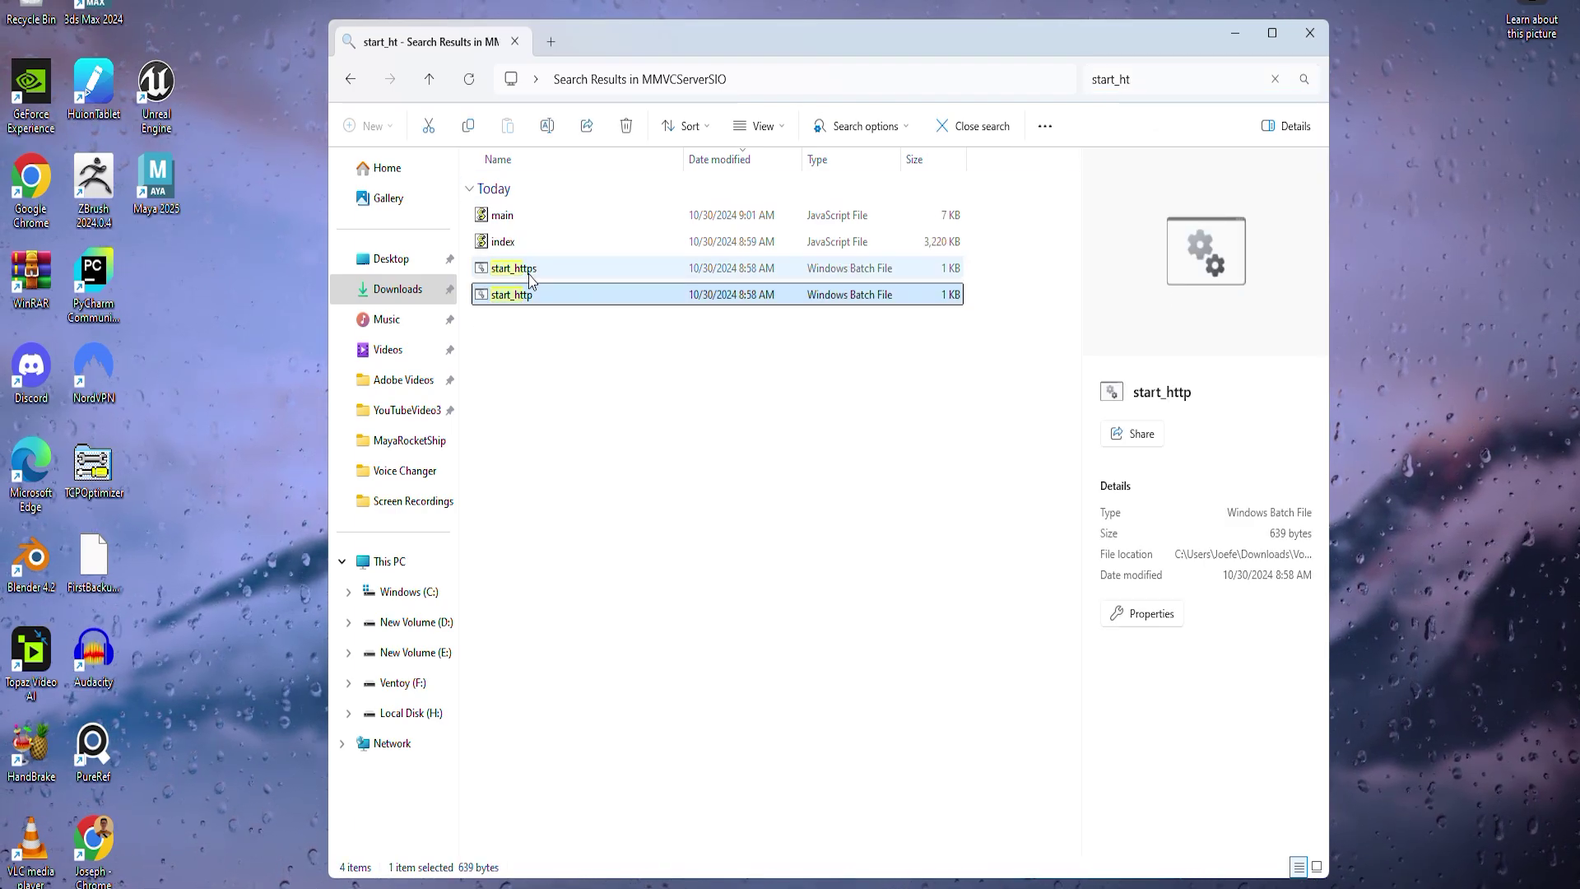
click(549, 274)
click(543, 298)
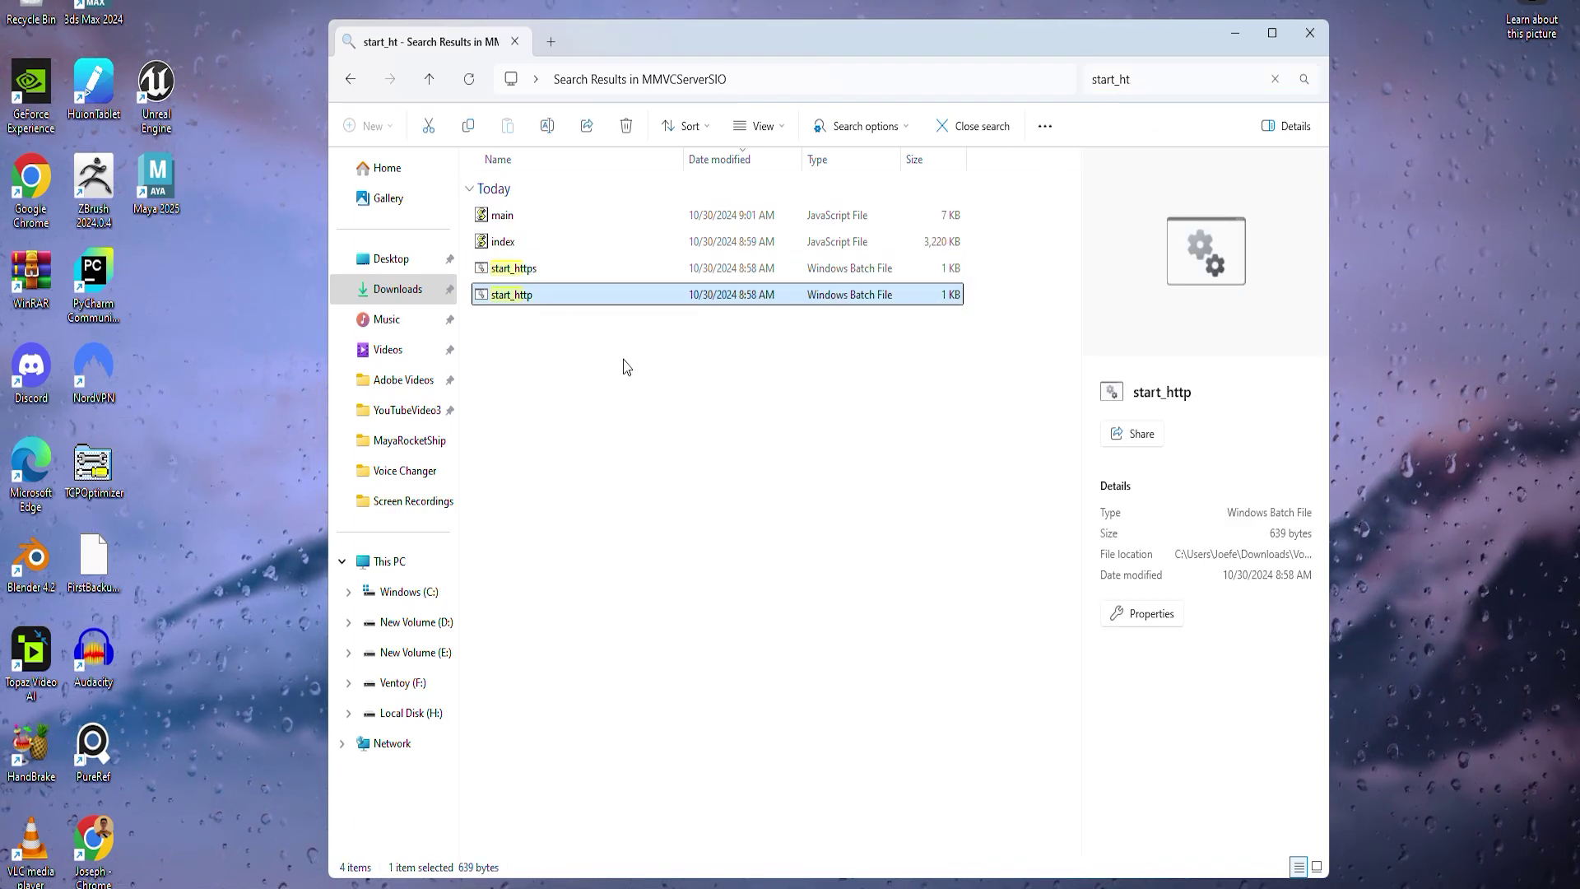
click(1274, 81)
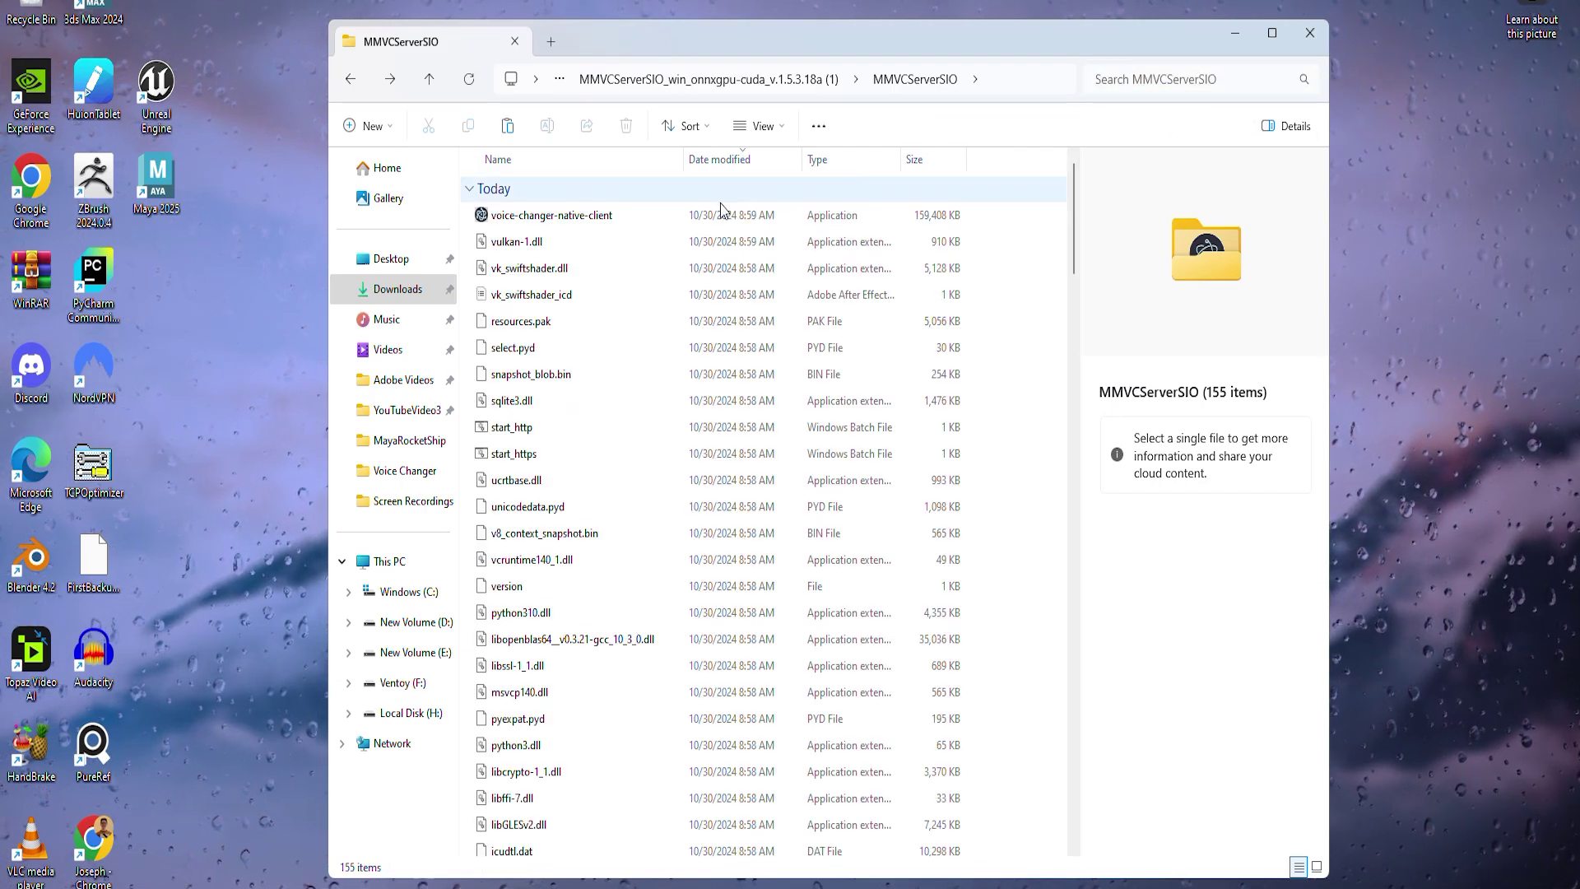
Run the start_http batch file directly from the MMVCServerSIO folder, allowing it past the SmartScreen block.
click(565, 453)
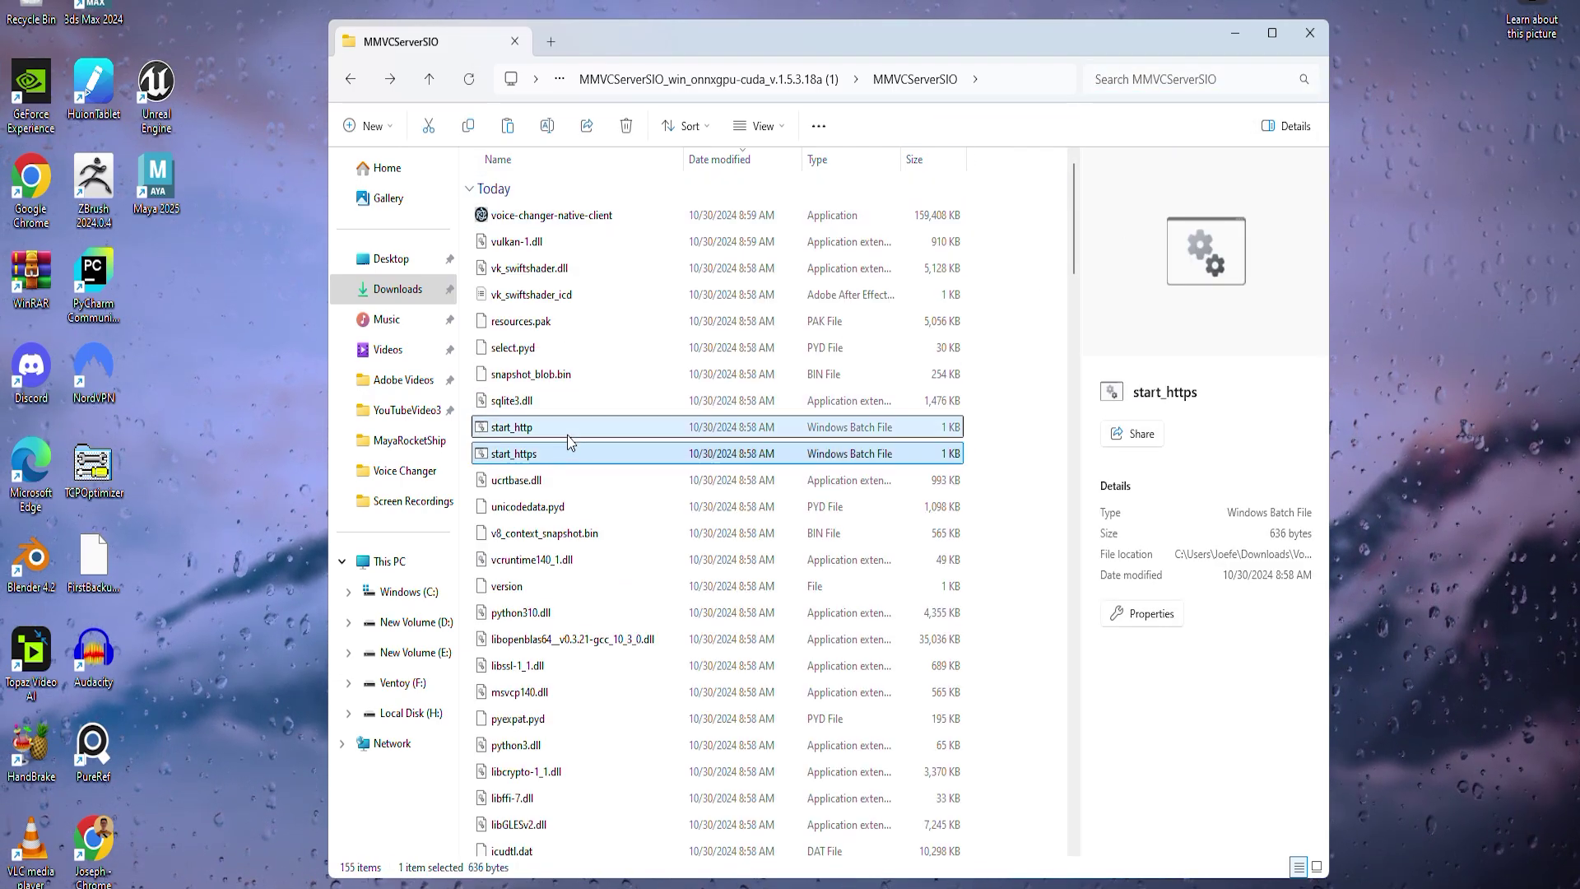
click(532, 433)
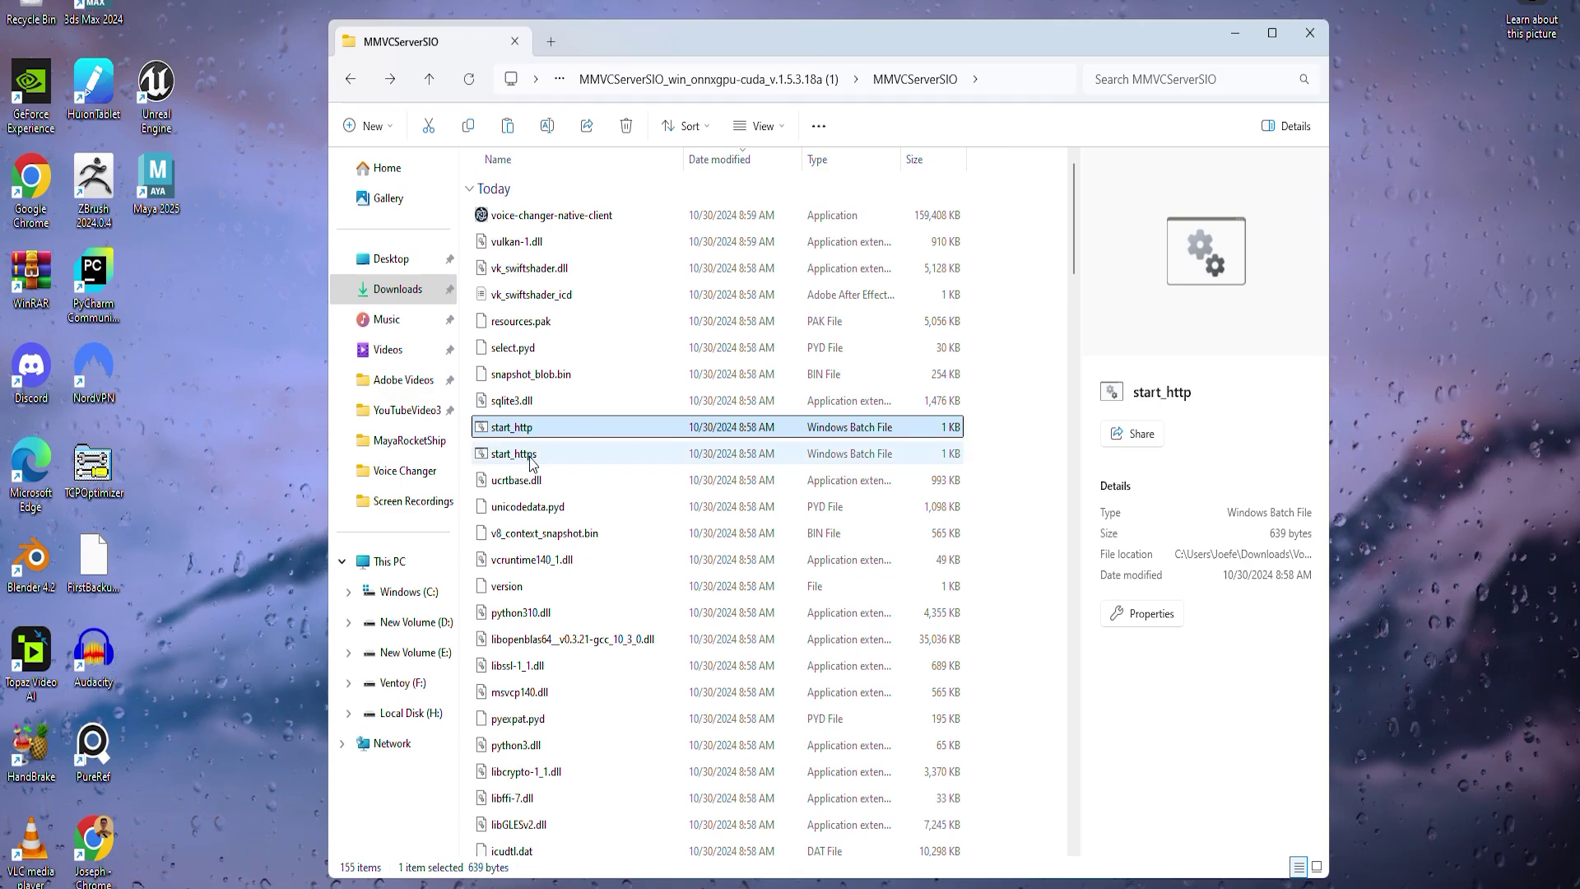
click(565, 453)
click(563, 434)
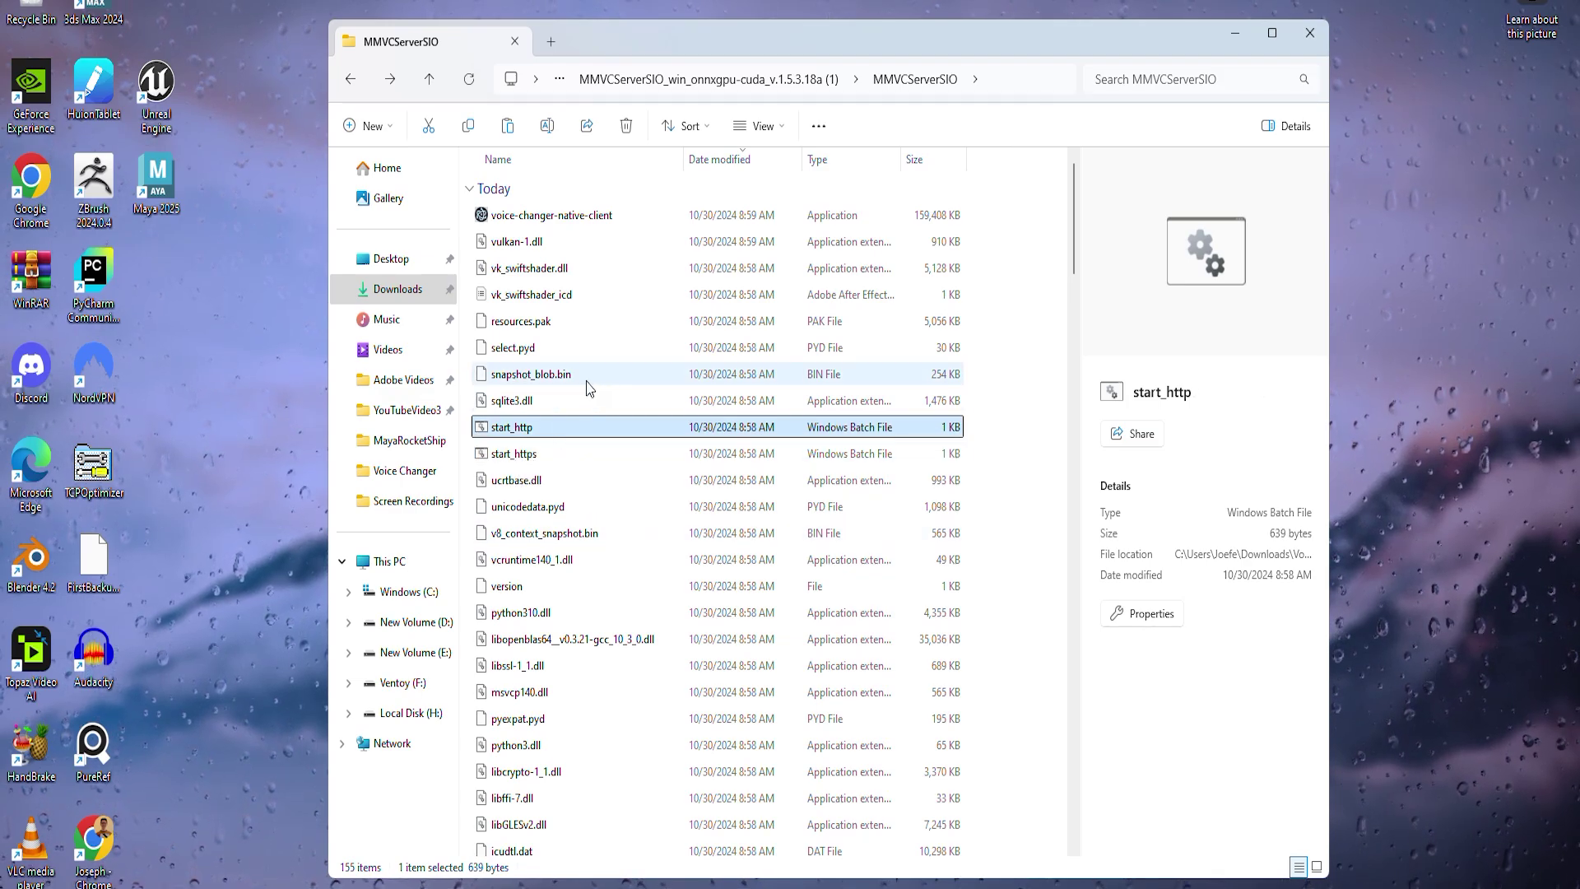
double_click(517, 430)
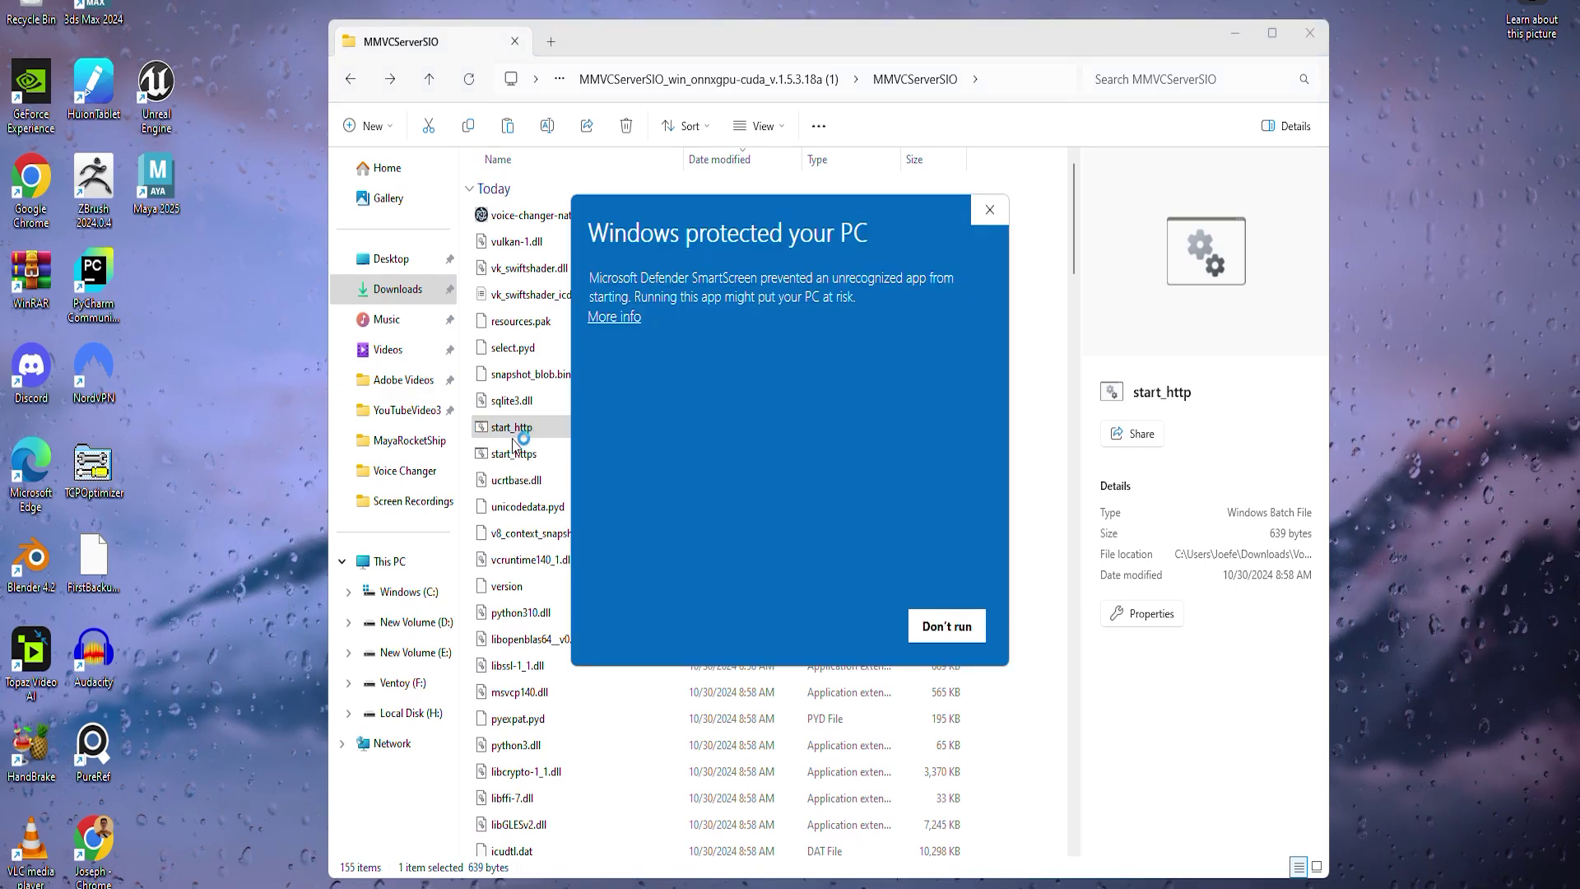
click(614, 319)
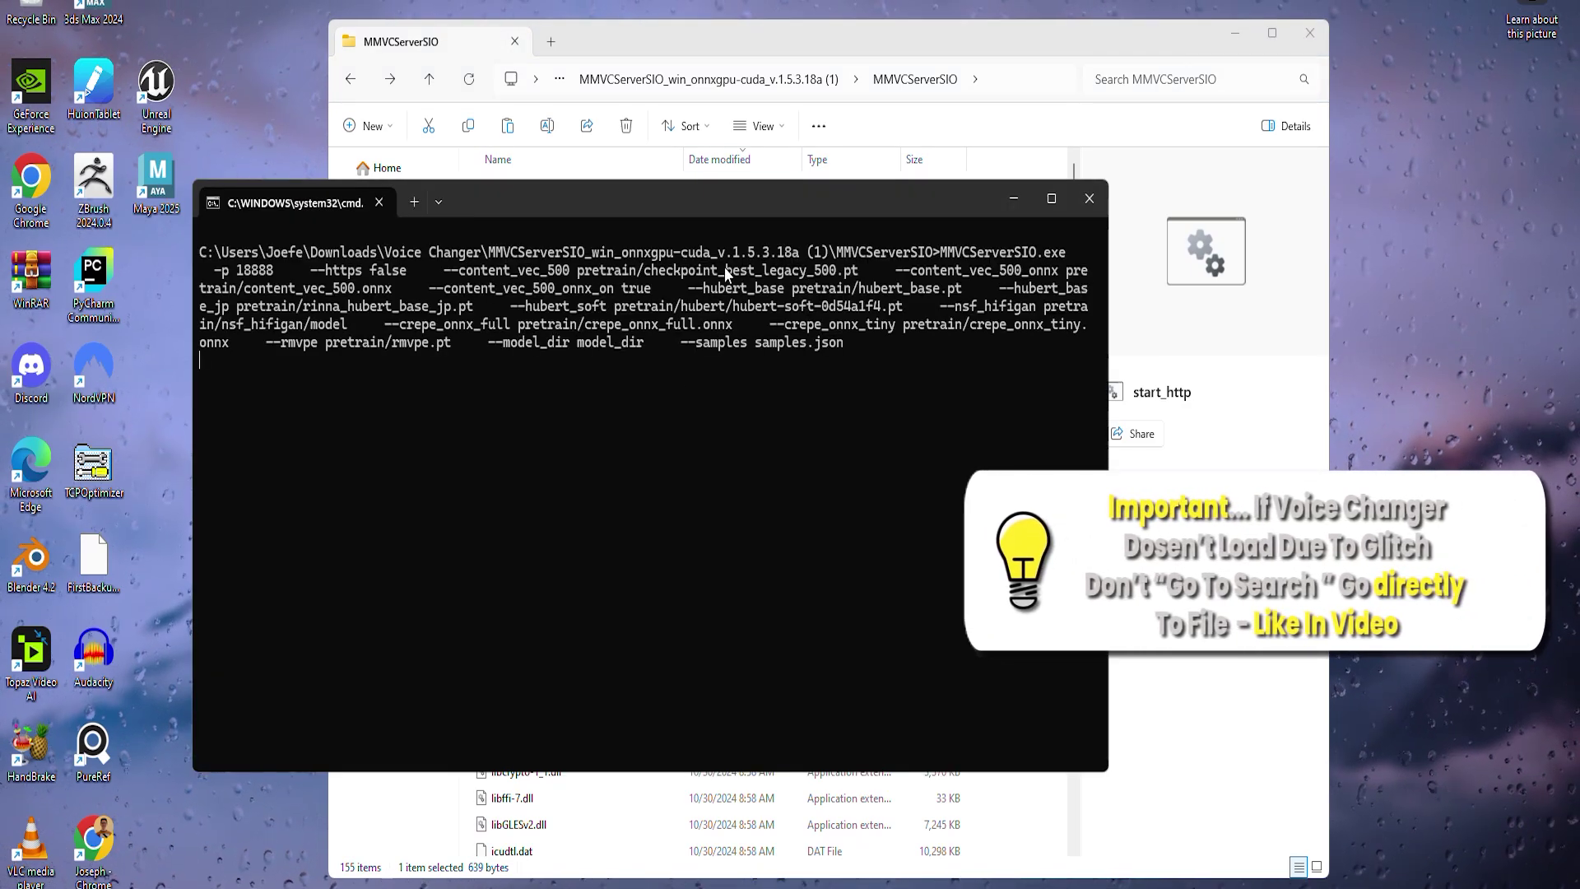
Move the server console window aside and allow mmvcserversio to access public and private networks.
drag(682, 199, 571, 73)
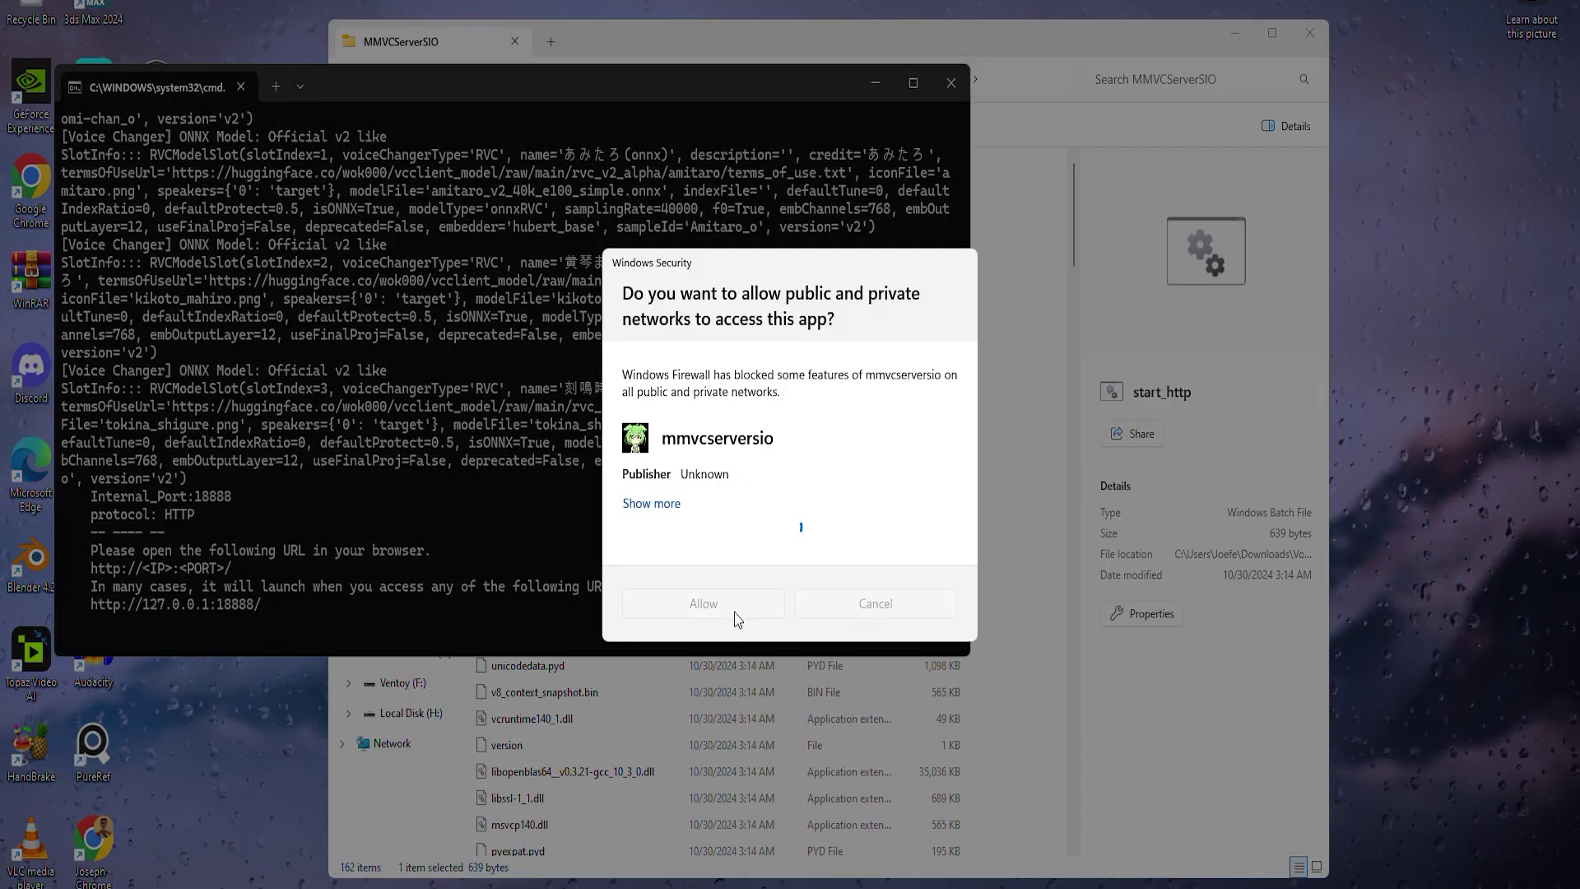
click(735, 612)
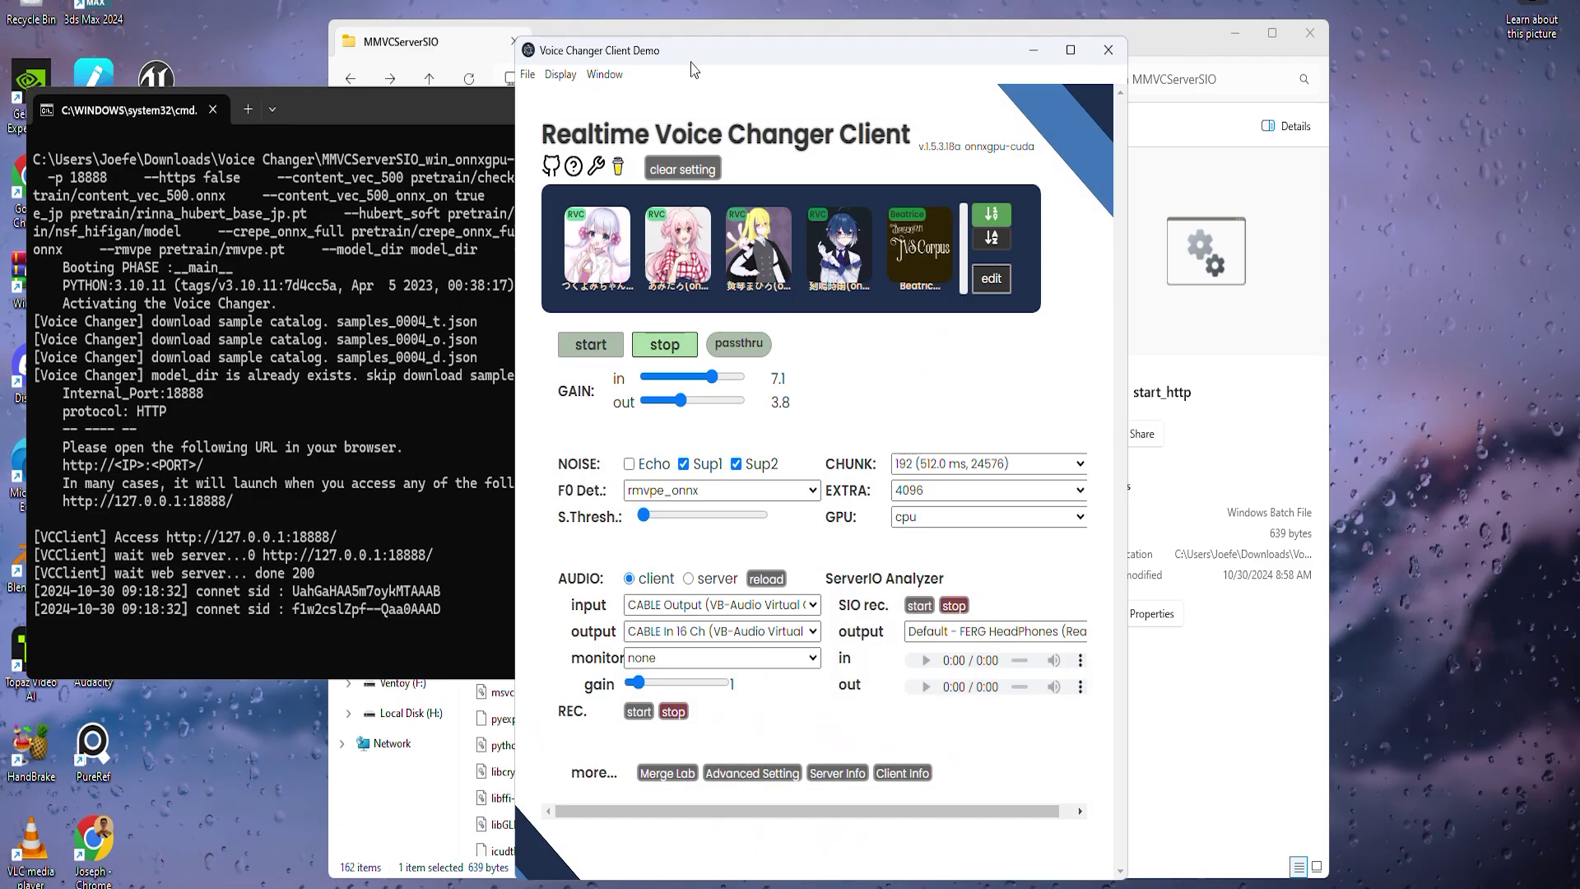
Clear the other windows away from the voice changer client, then look through its Model Slot Configuration and close it.
click(1237, 32)
key(alt+Tab)
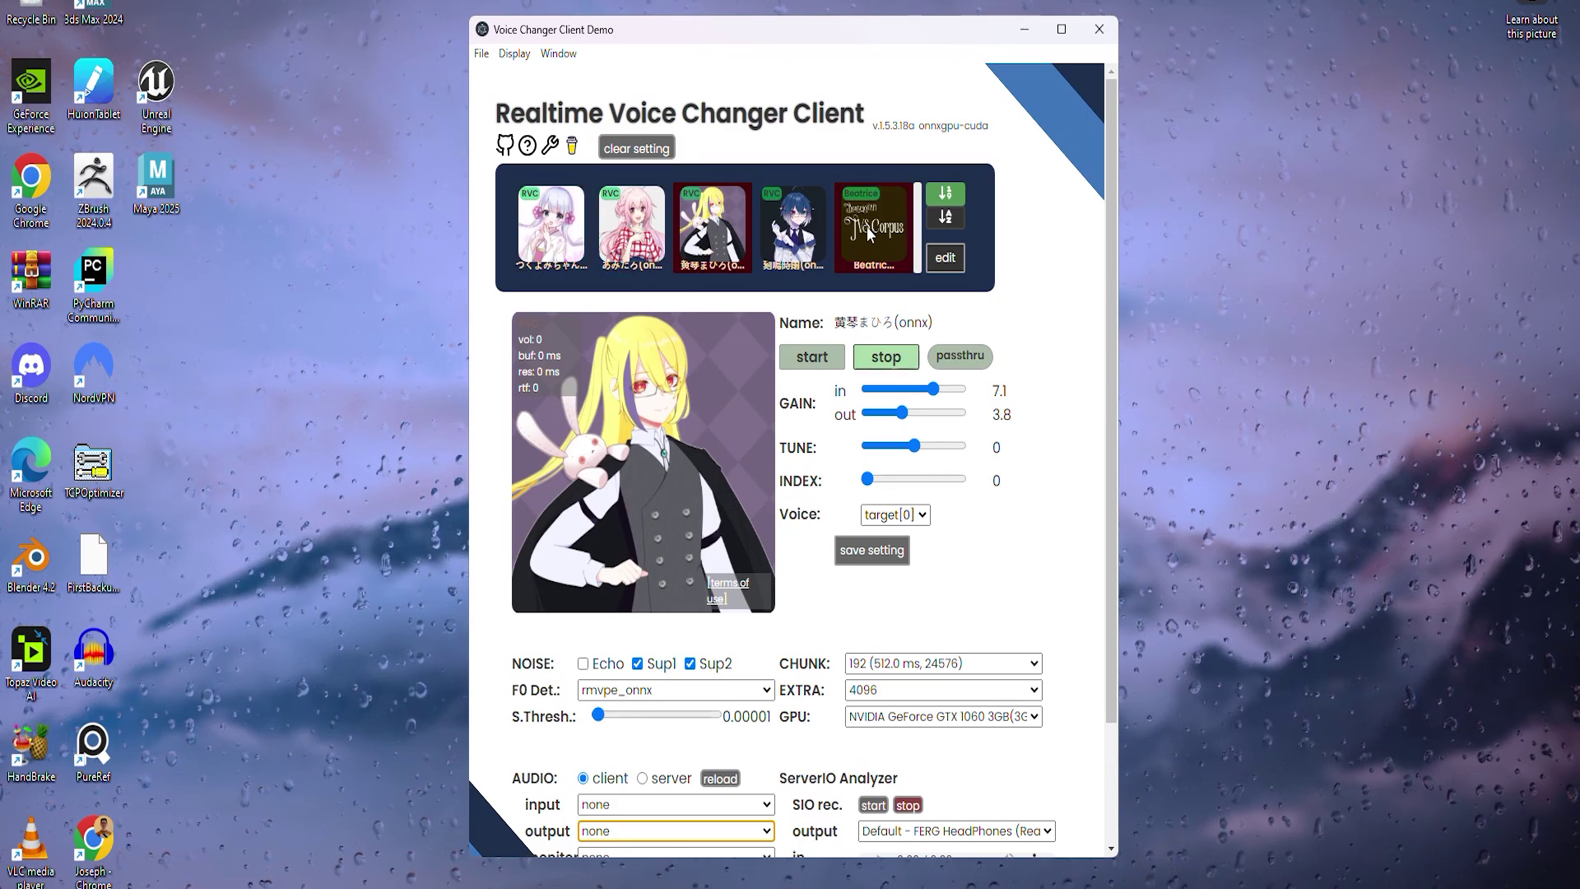
click(944, 259)
scroll(687, 358, down, 8)
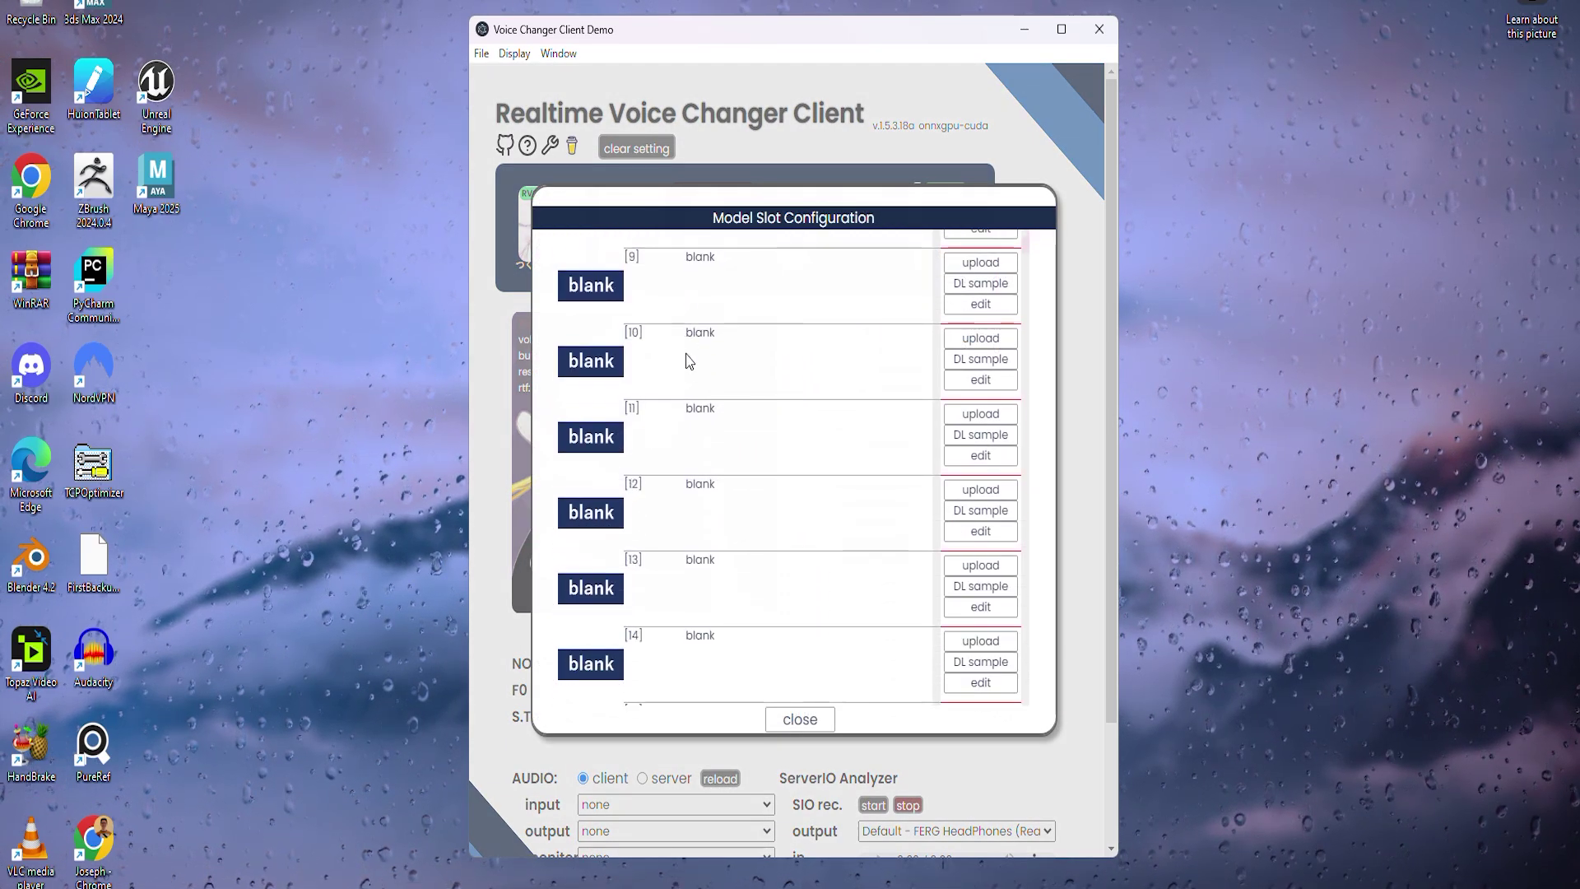
scroll(689, 360, up, 8)
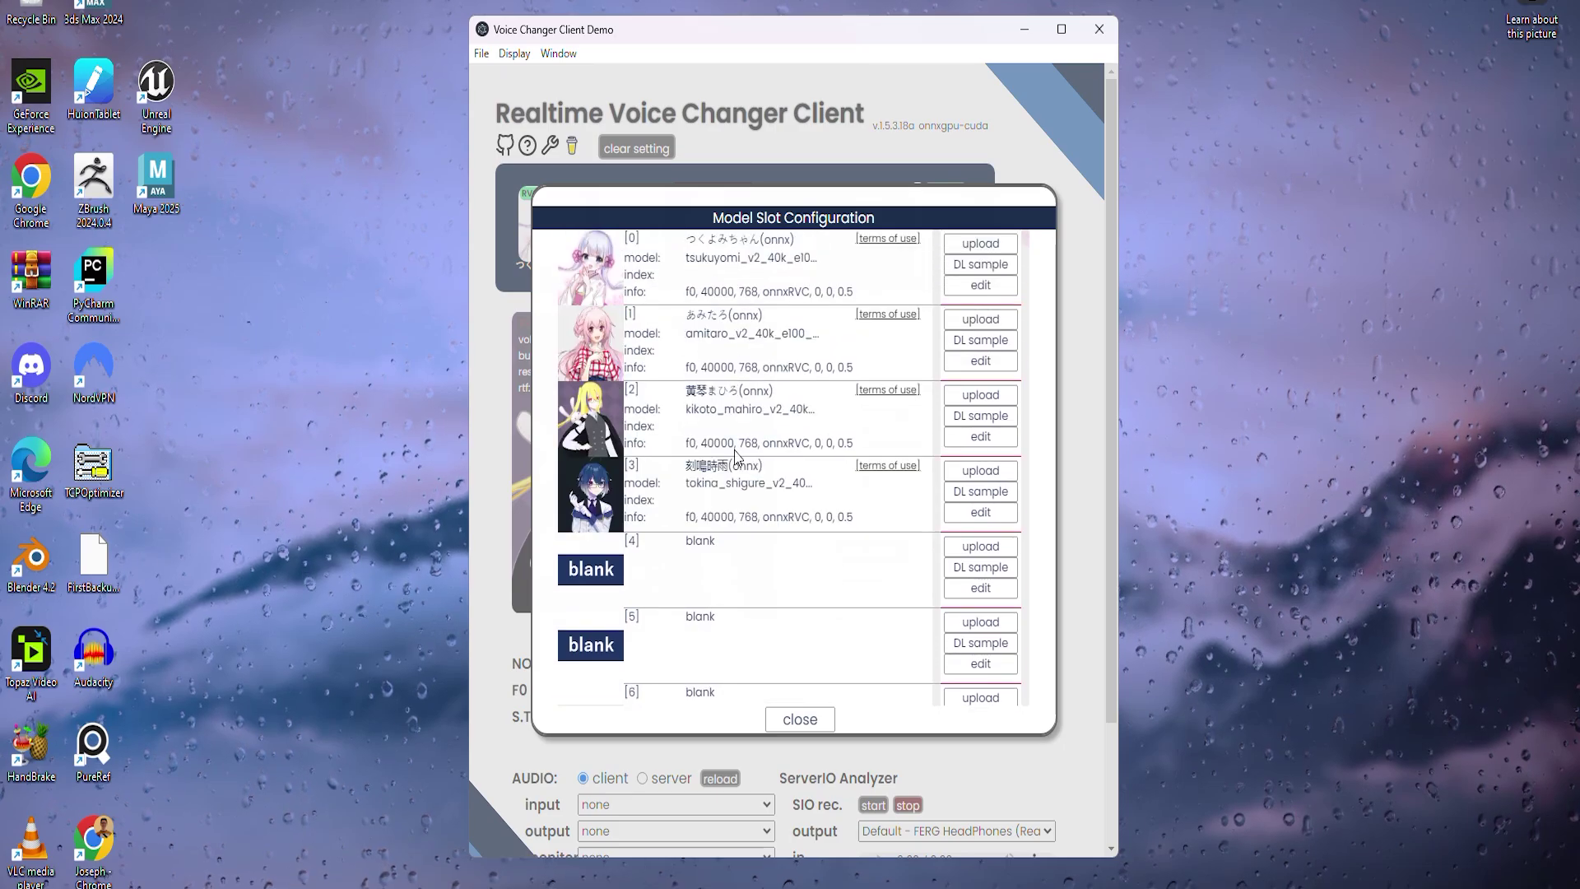
click(810, 716)
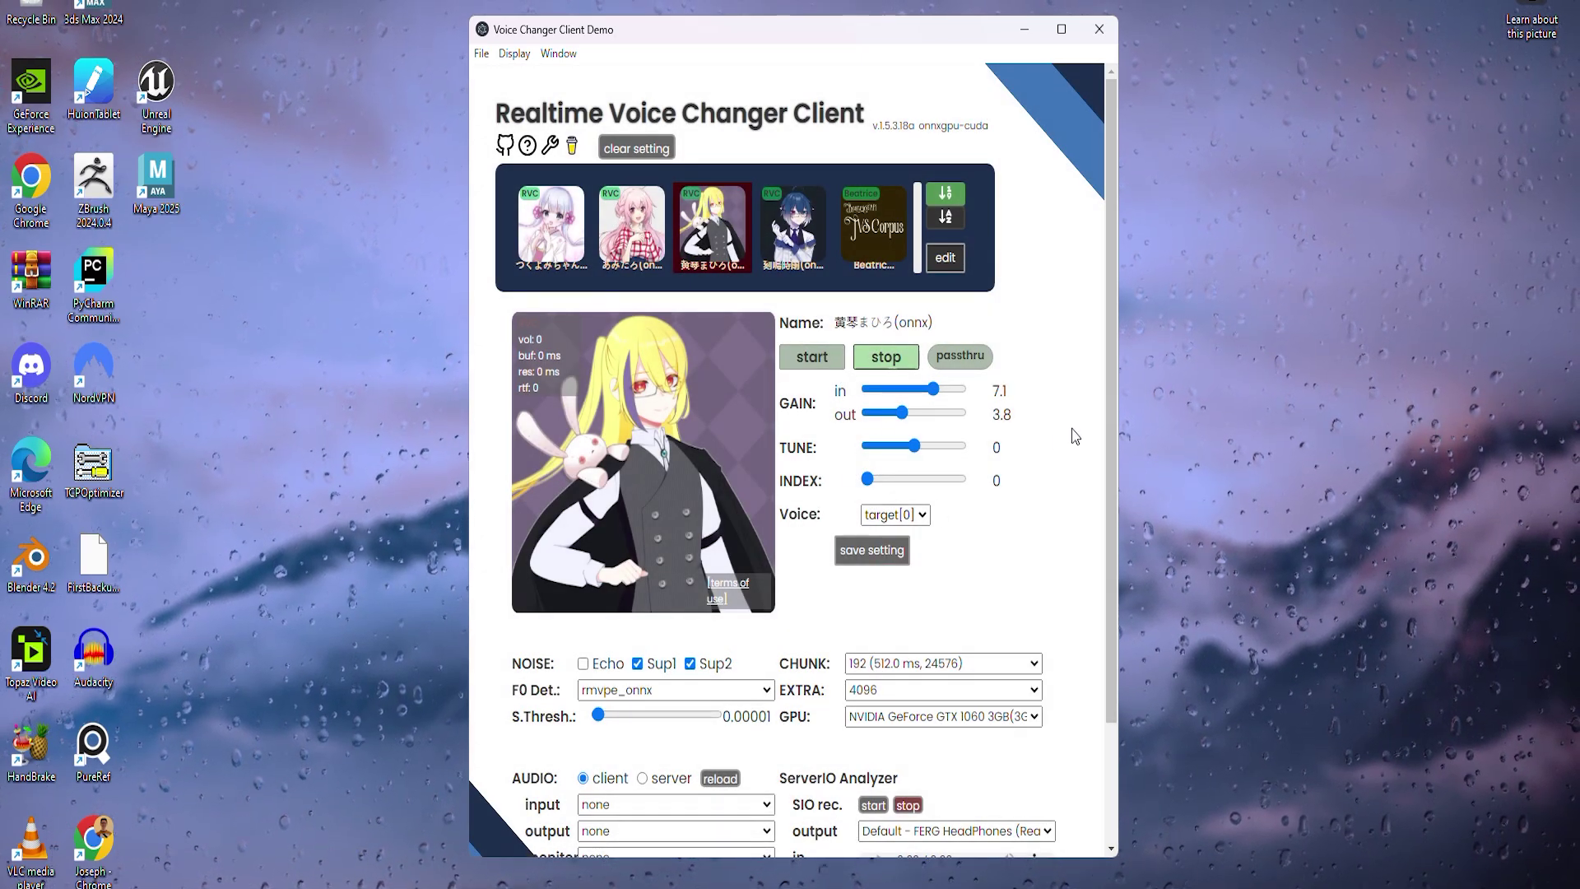
Look over the client's Advanced Setting dialog and close it.
drag(1113, 436, 1116, 553)
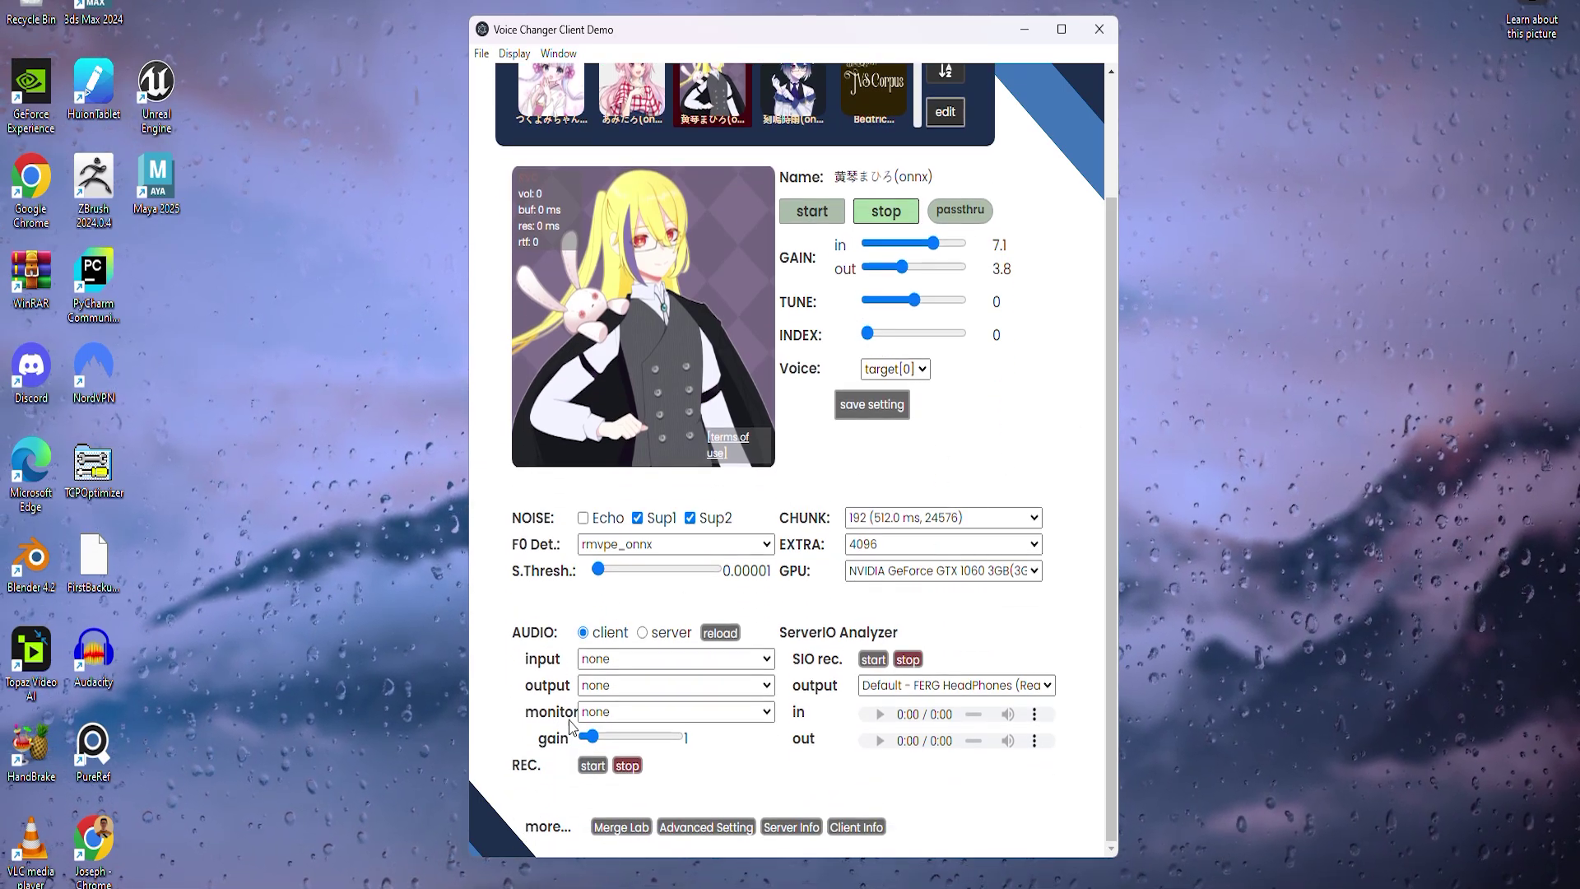
click(695, 828)
click(777, 580)
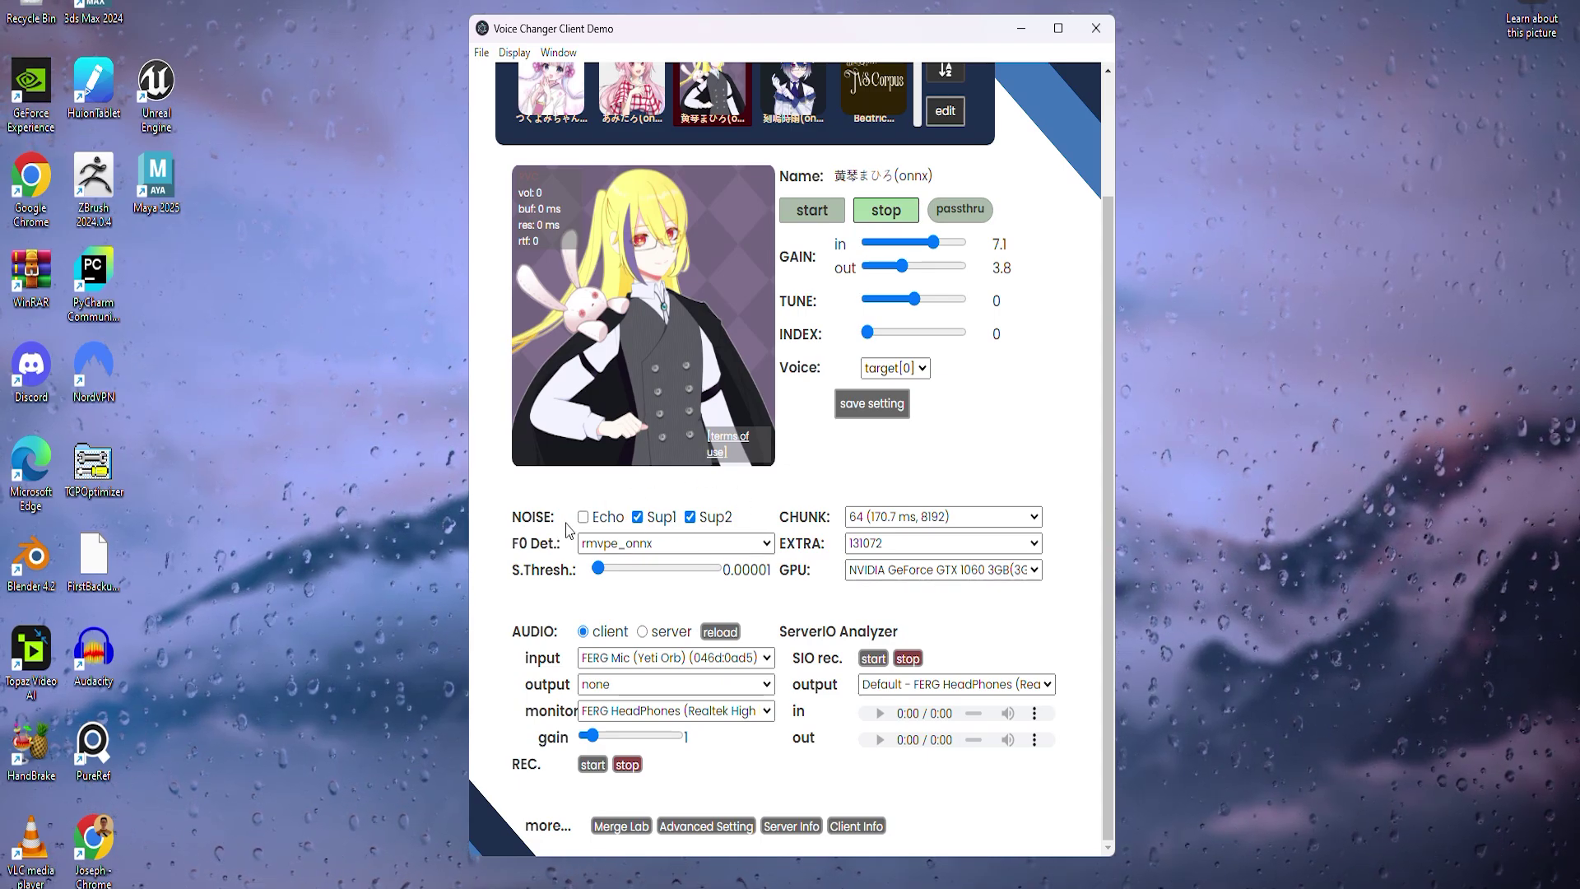
Choose rmvpe_onnx as the F0 detector, leaving the silence threshold at 0.00001.
click(619, 549)
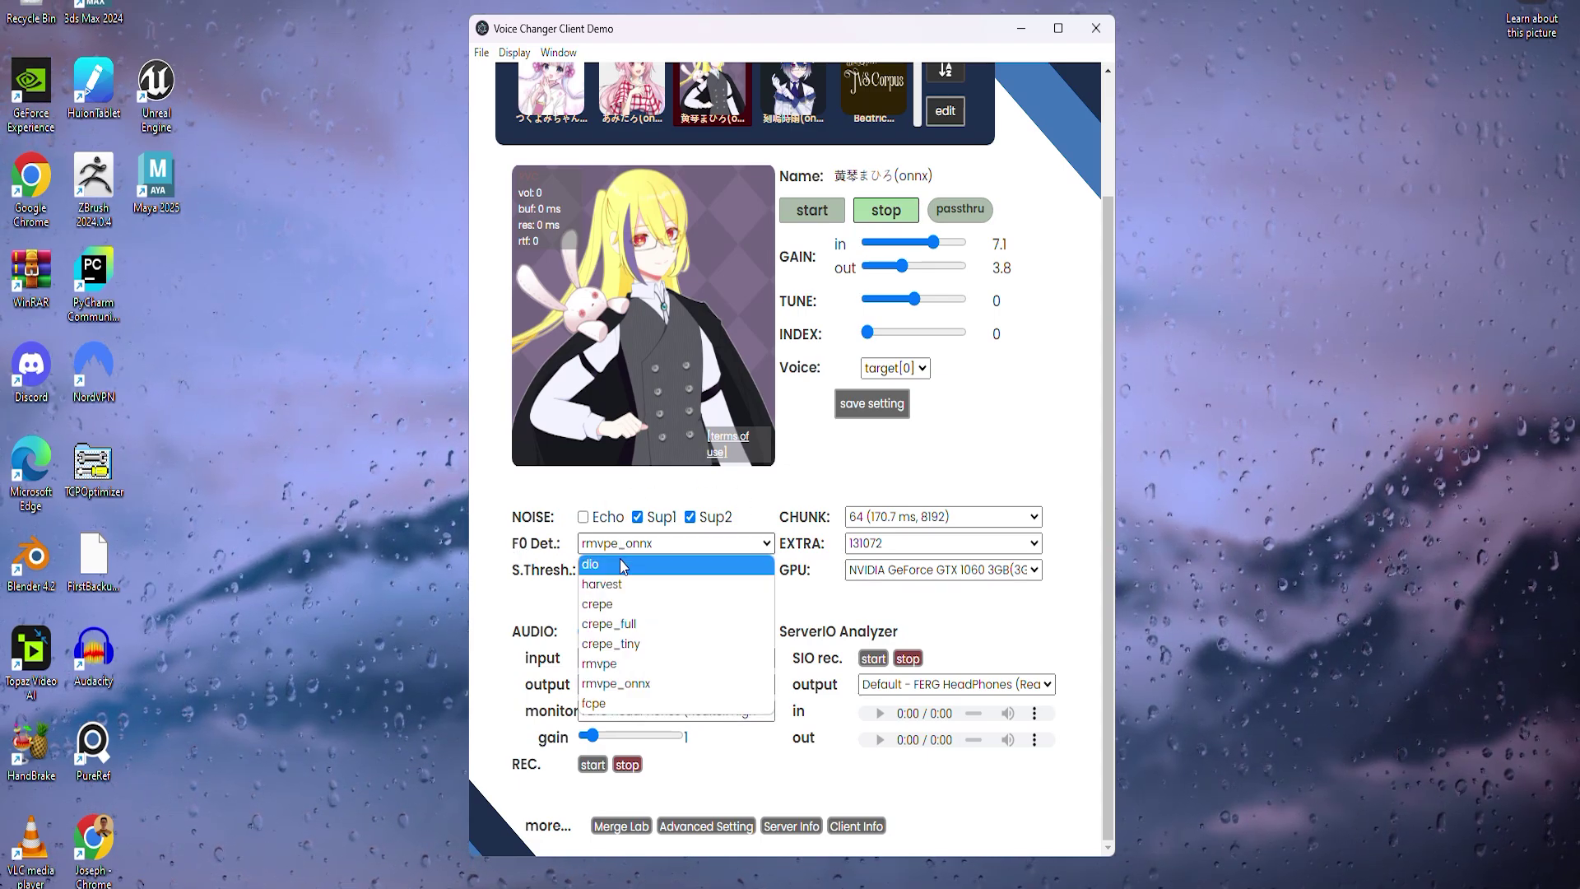
click(623, 679)
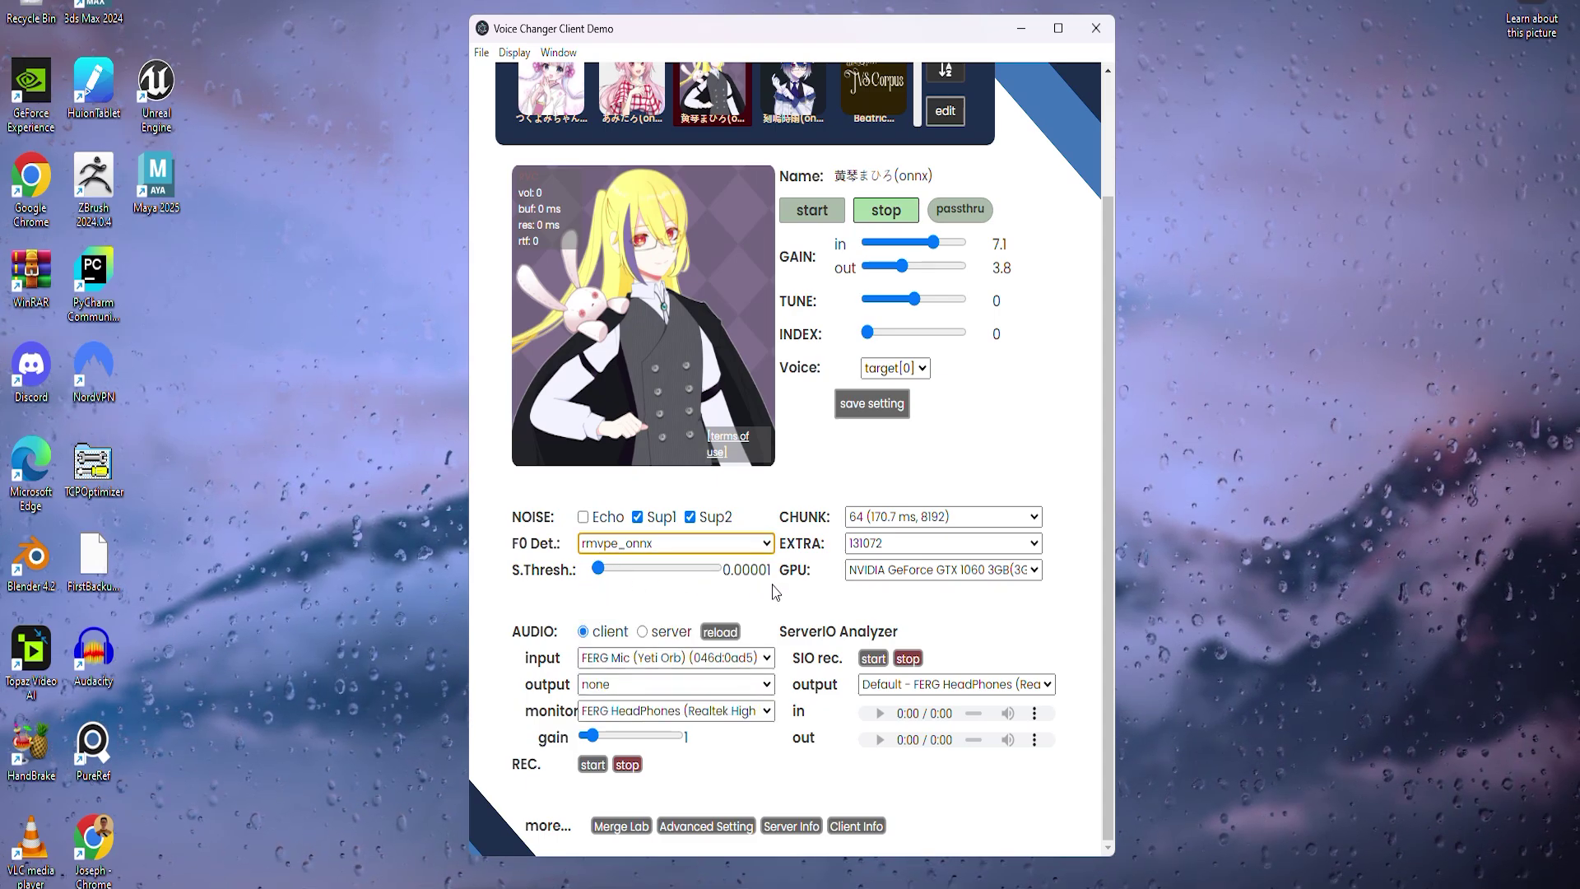
click(706, 583)
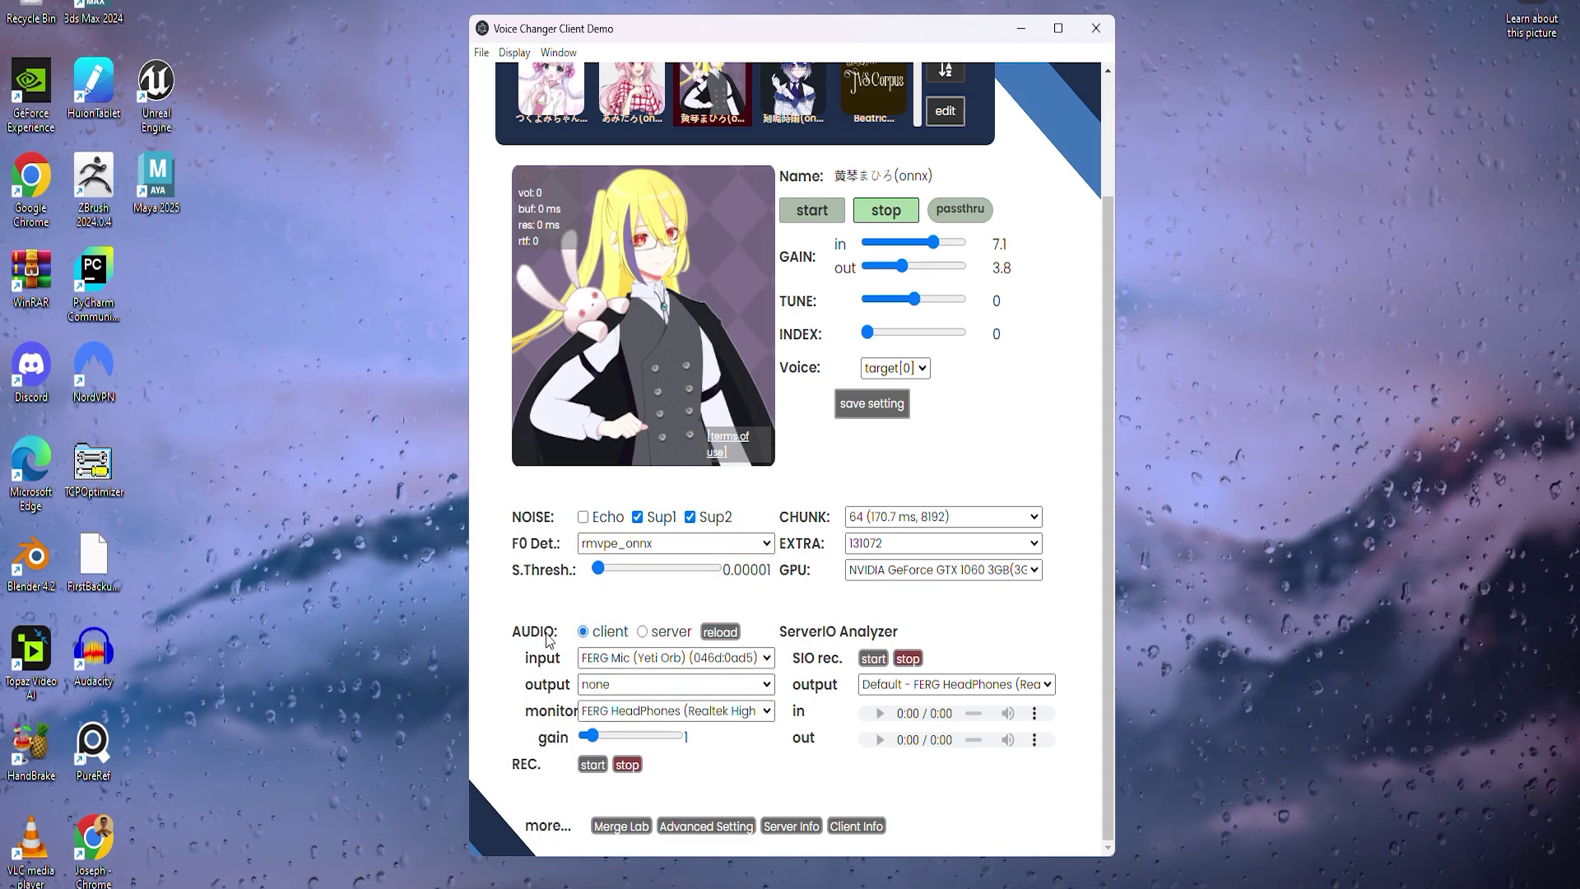
Set the client audio input to FERG Mic (Yeti Orb), the output to none, and the monitor to FERG HeadPhones (Realtek High Definition Audio).
click(625, 658)
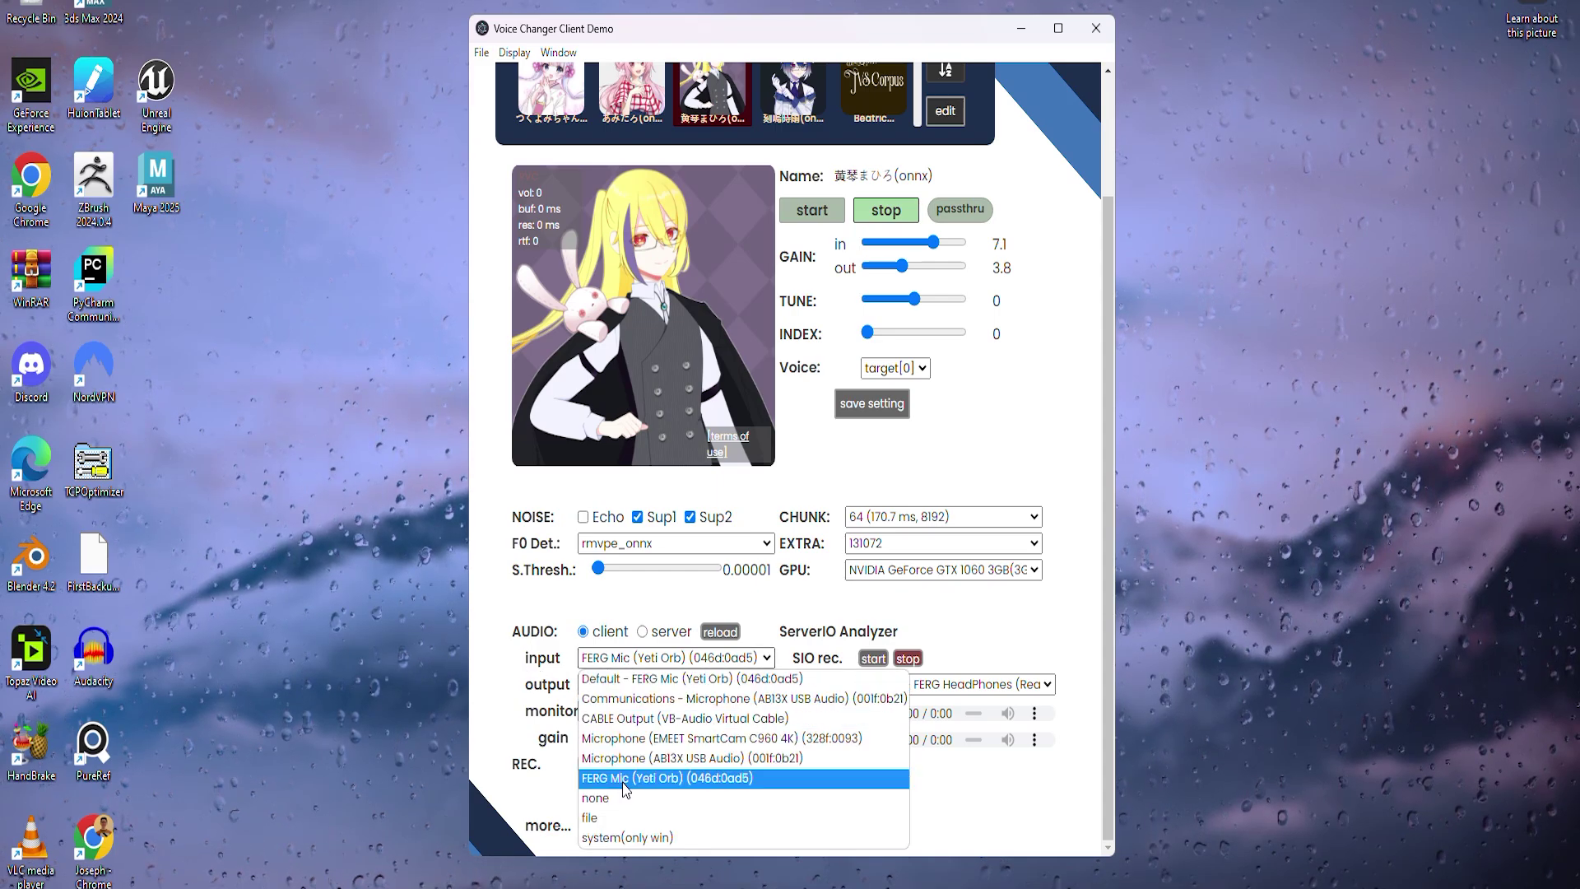
click(625, 780)
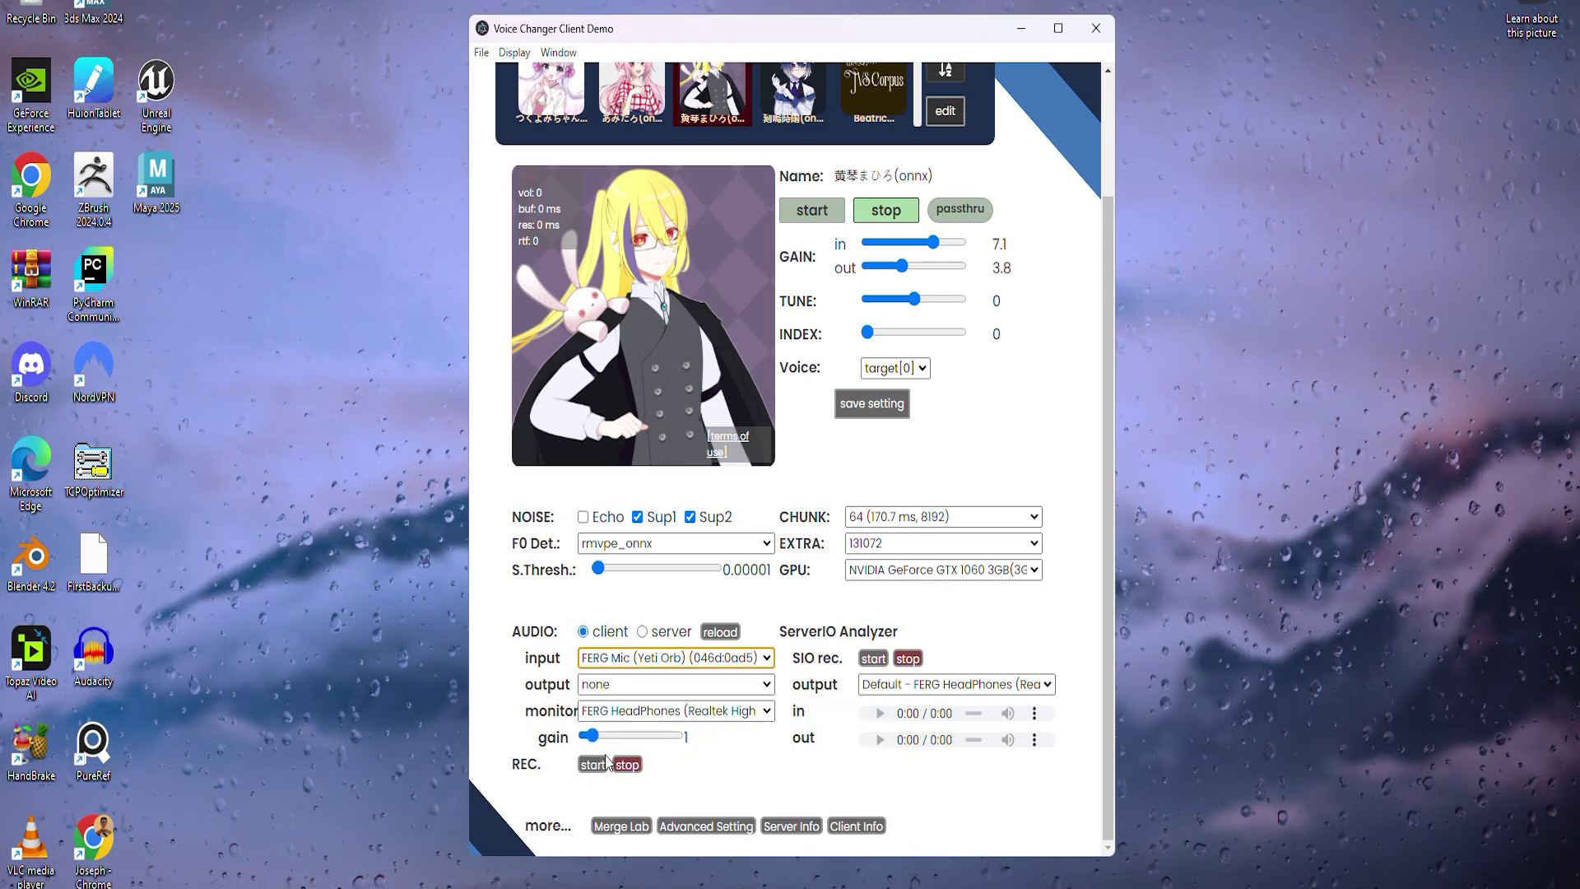
click(579, 690)
click(613, 691)
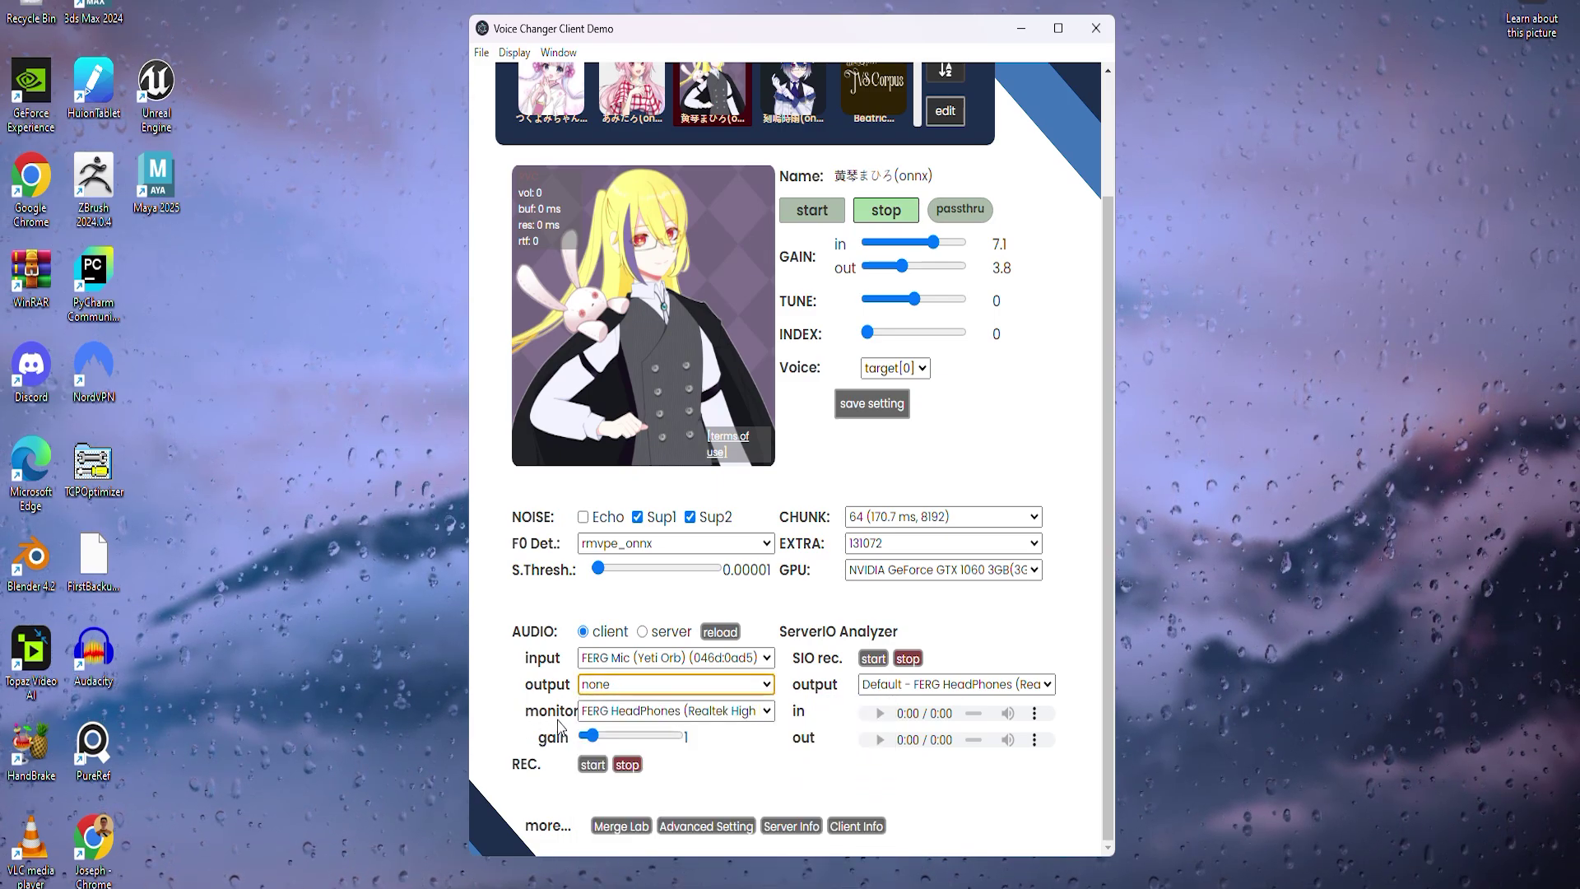
click(644, 717)
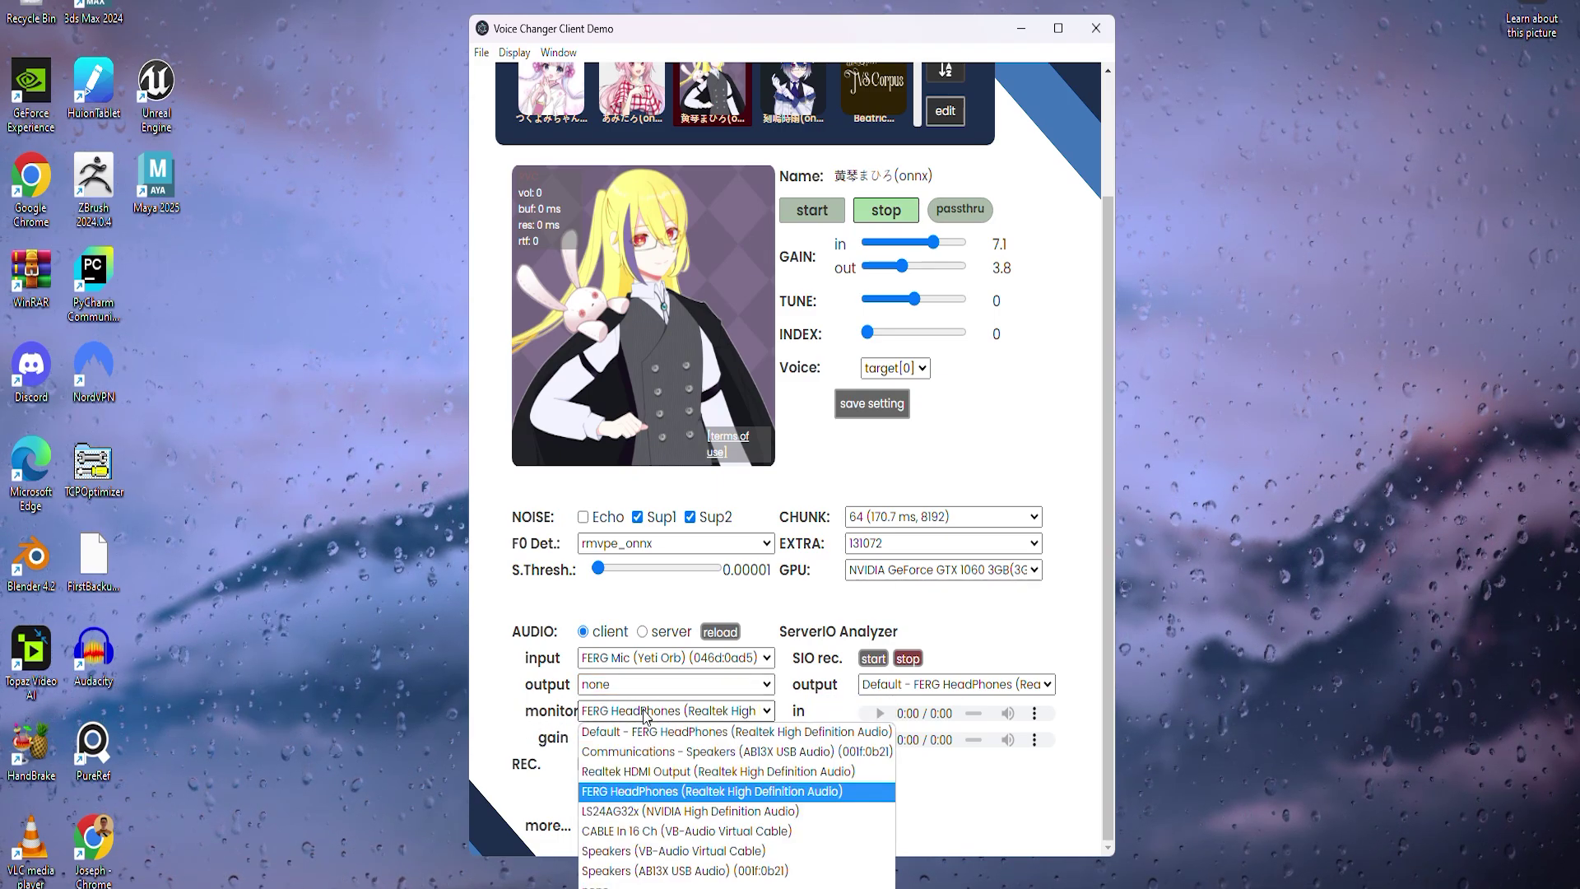
click(643, 791)
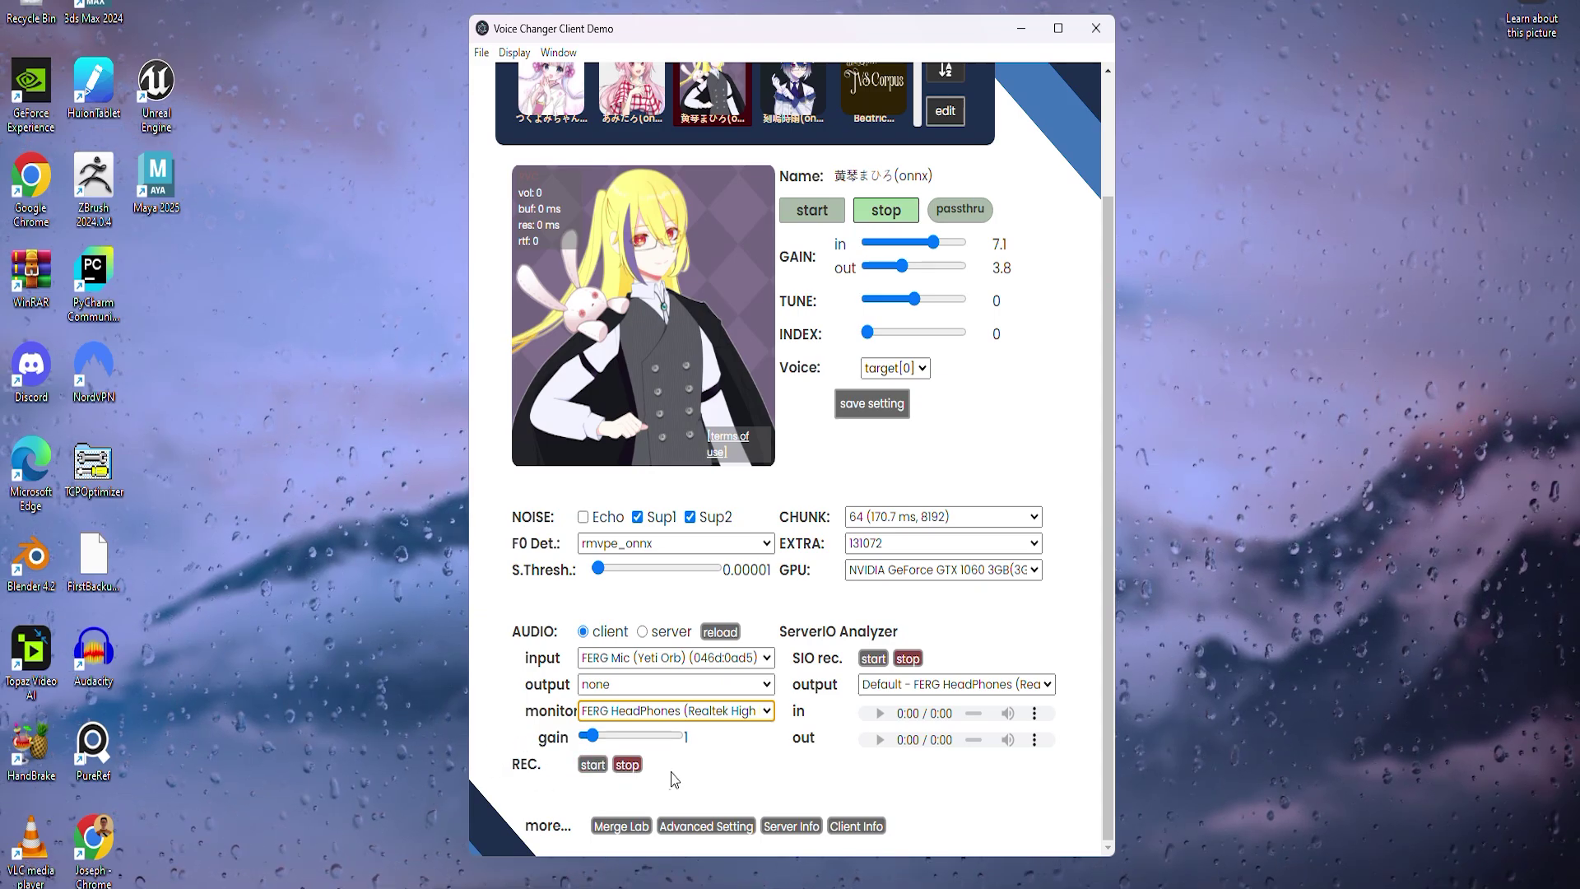
Try chunk sizes of 32 (85.3 ms, 4096) and 64 (170.7 ms, 8192).
click(893, 520)
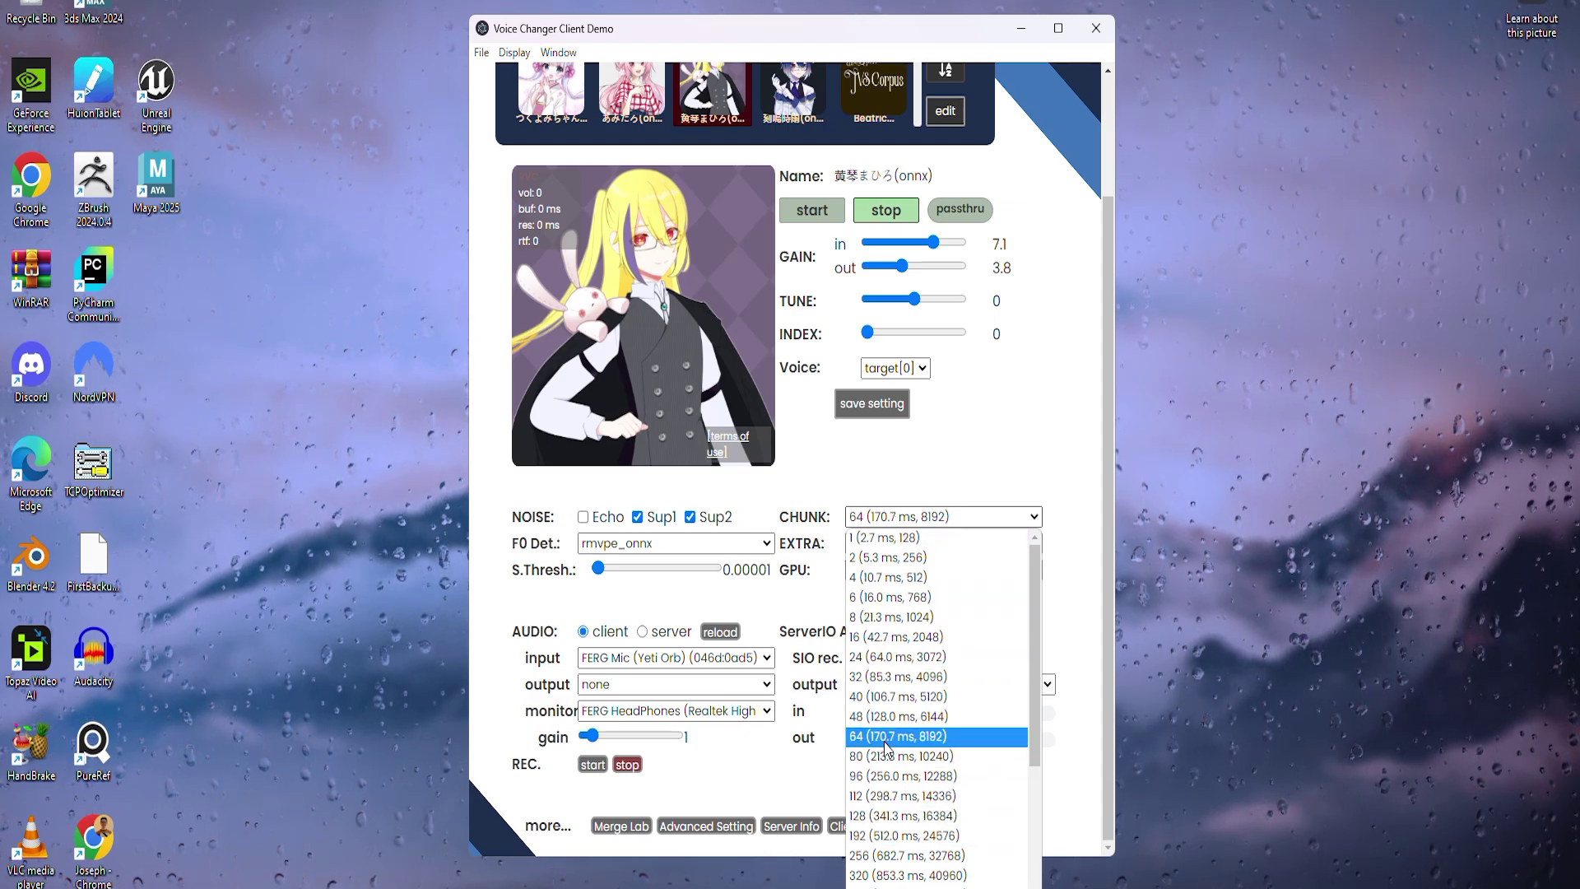
click(879, 676)
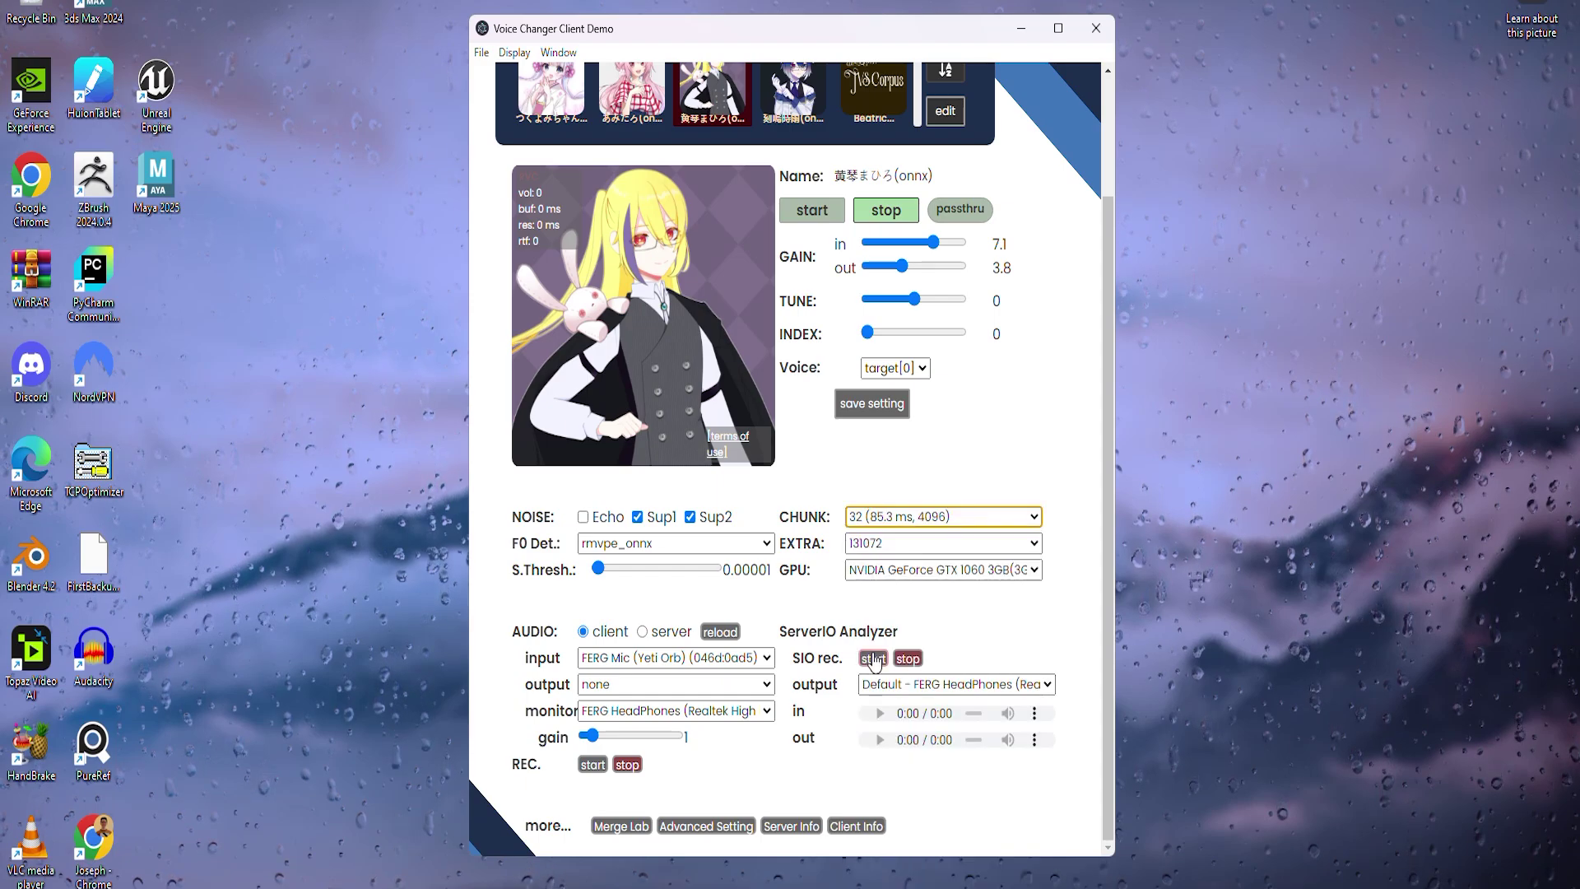
click(893, 517)
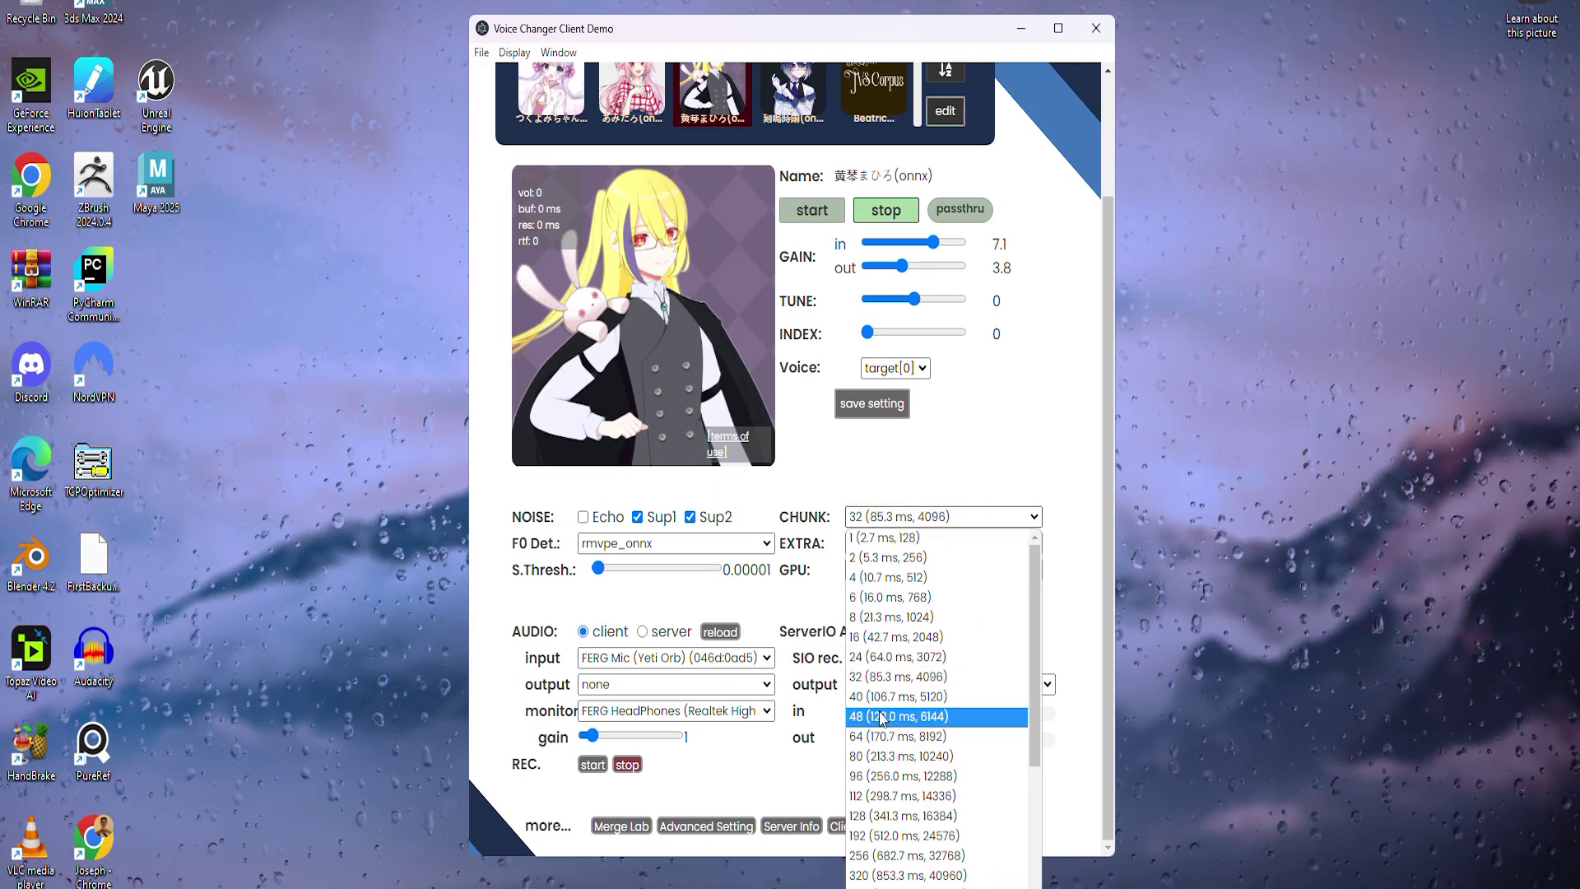
click(879, 737)
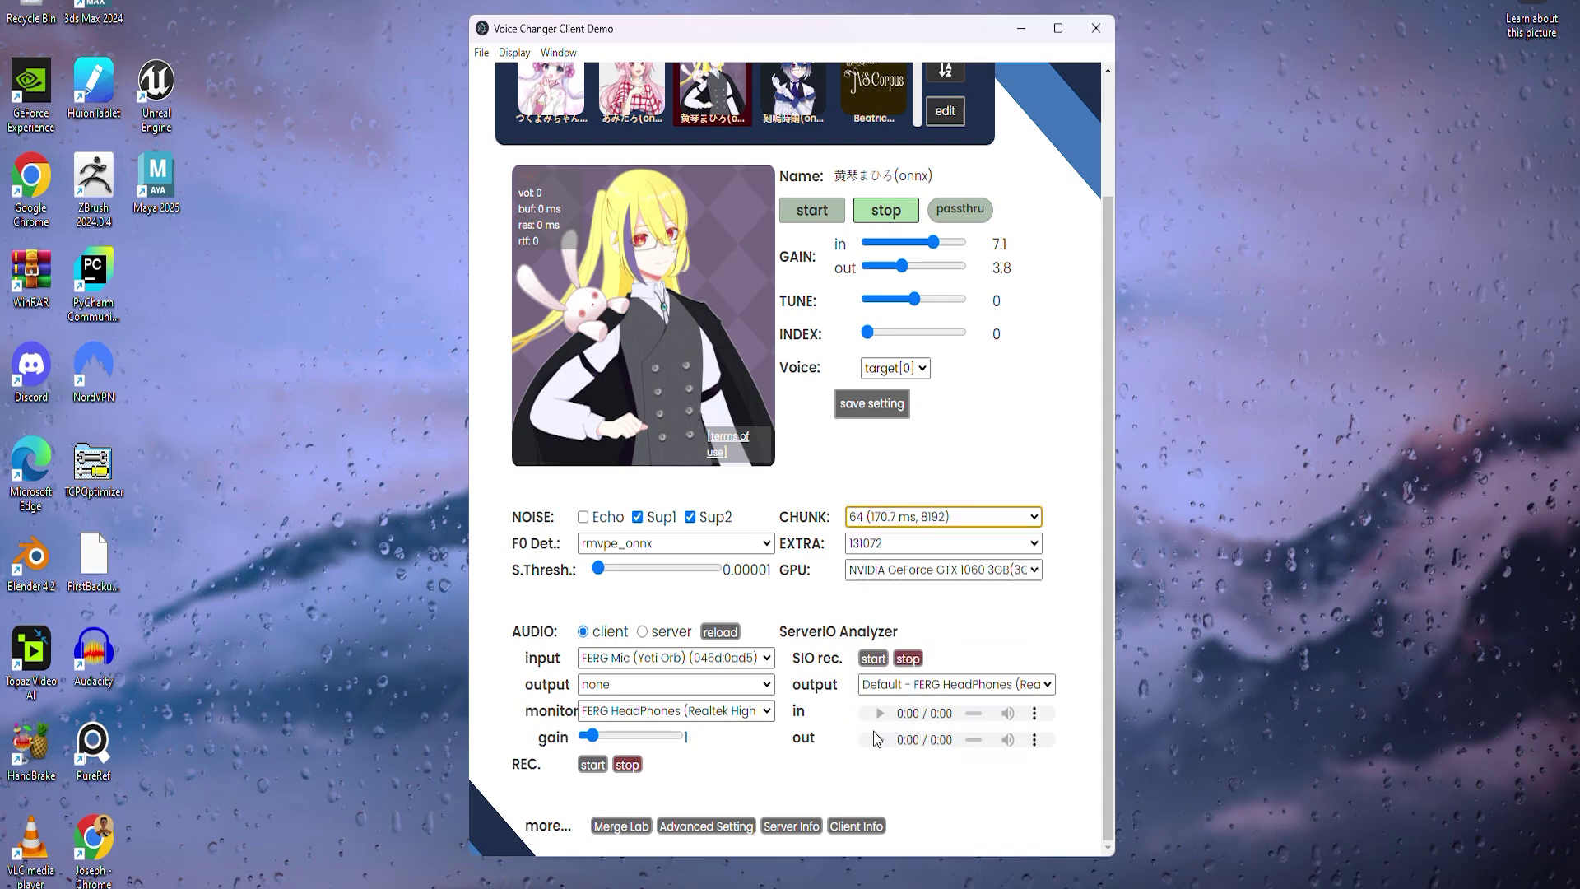
Configure processing with chunk 48 (128.0 ms, 6144), extra 131072, and the NVIDIA GeForce GTX 1060 3GB as GPU.
click(885, 518)
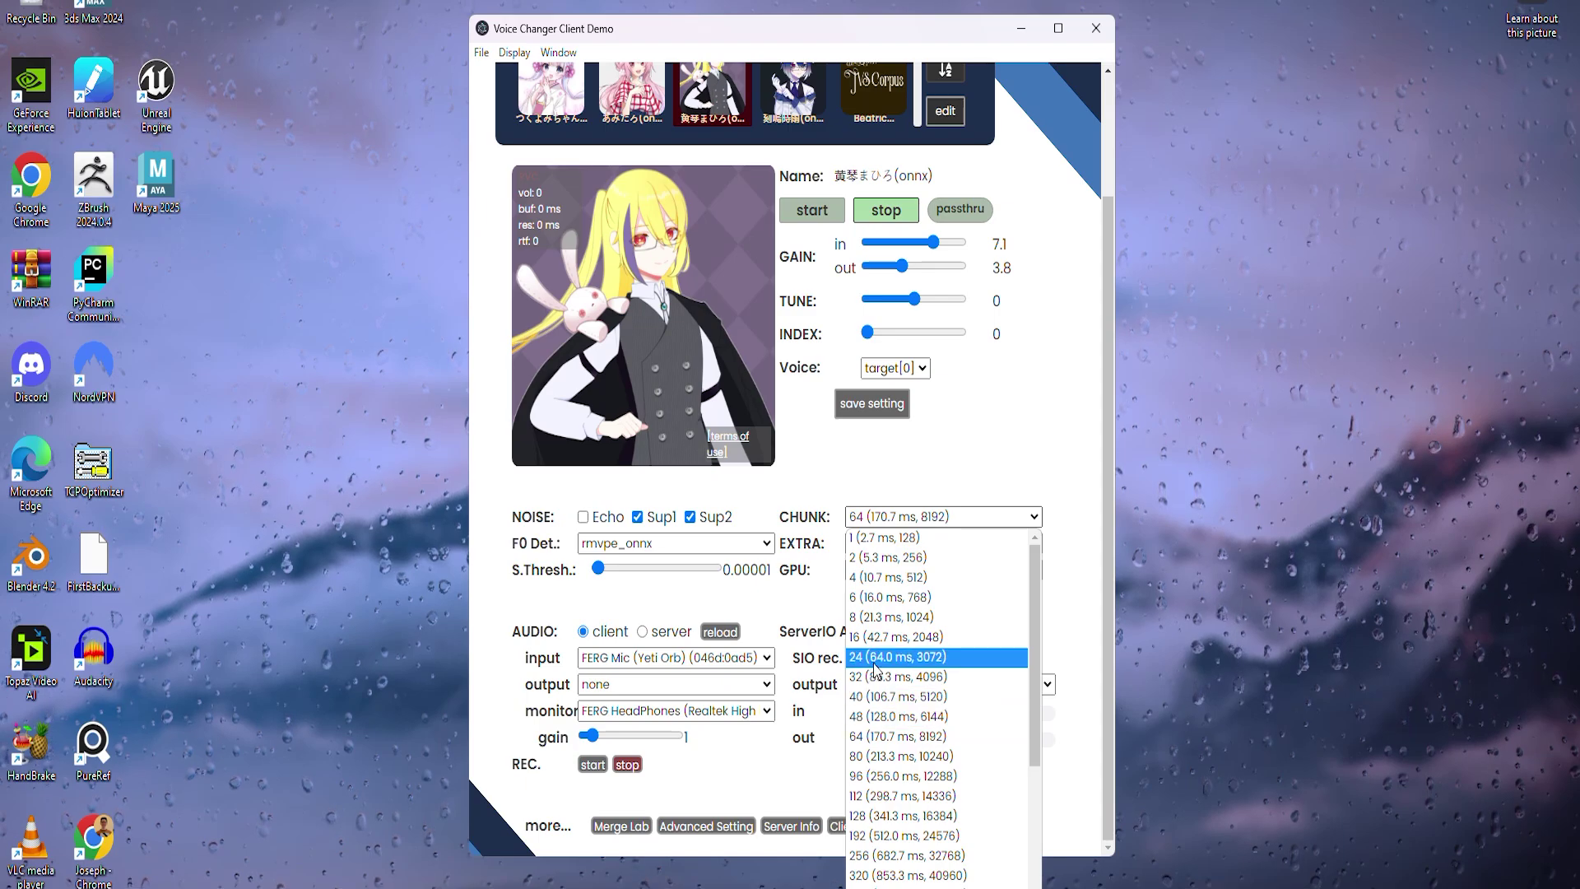
click(872, 718)
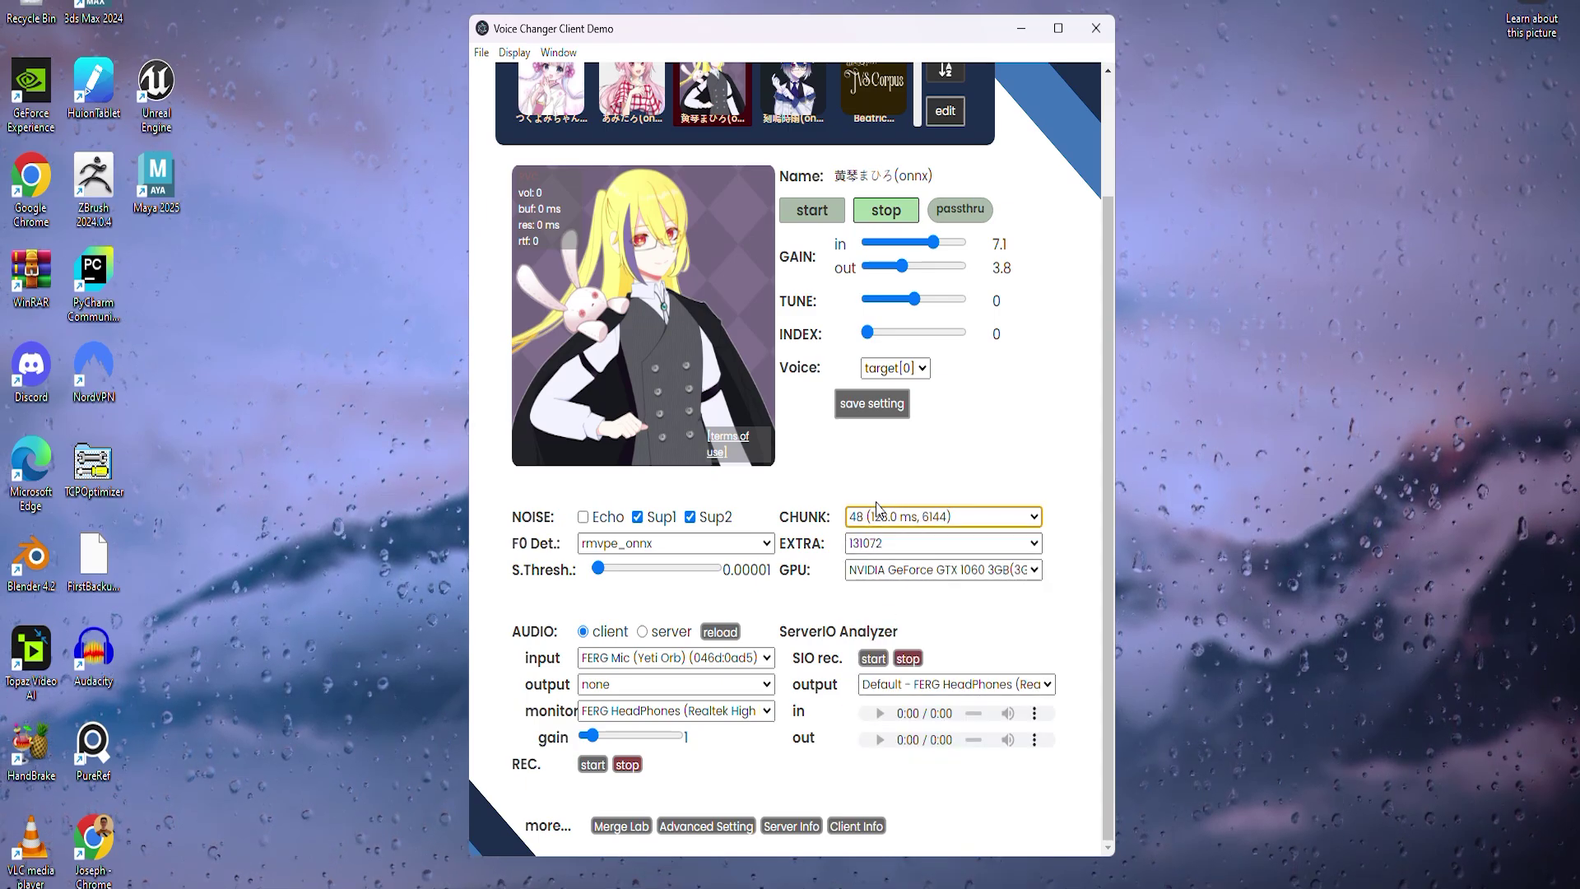
click(905, 545)
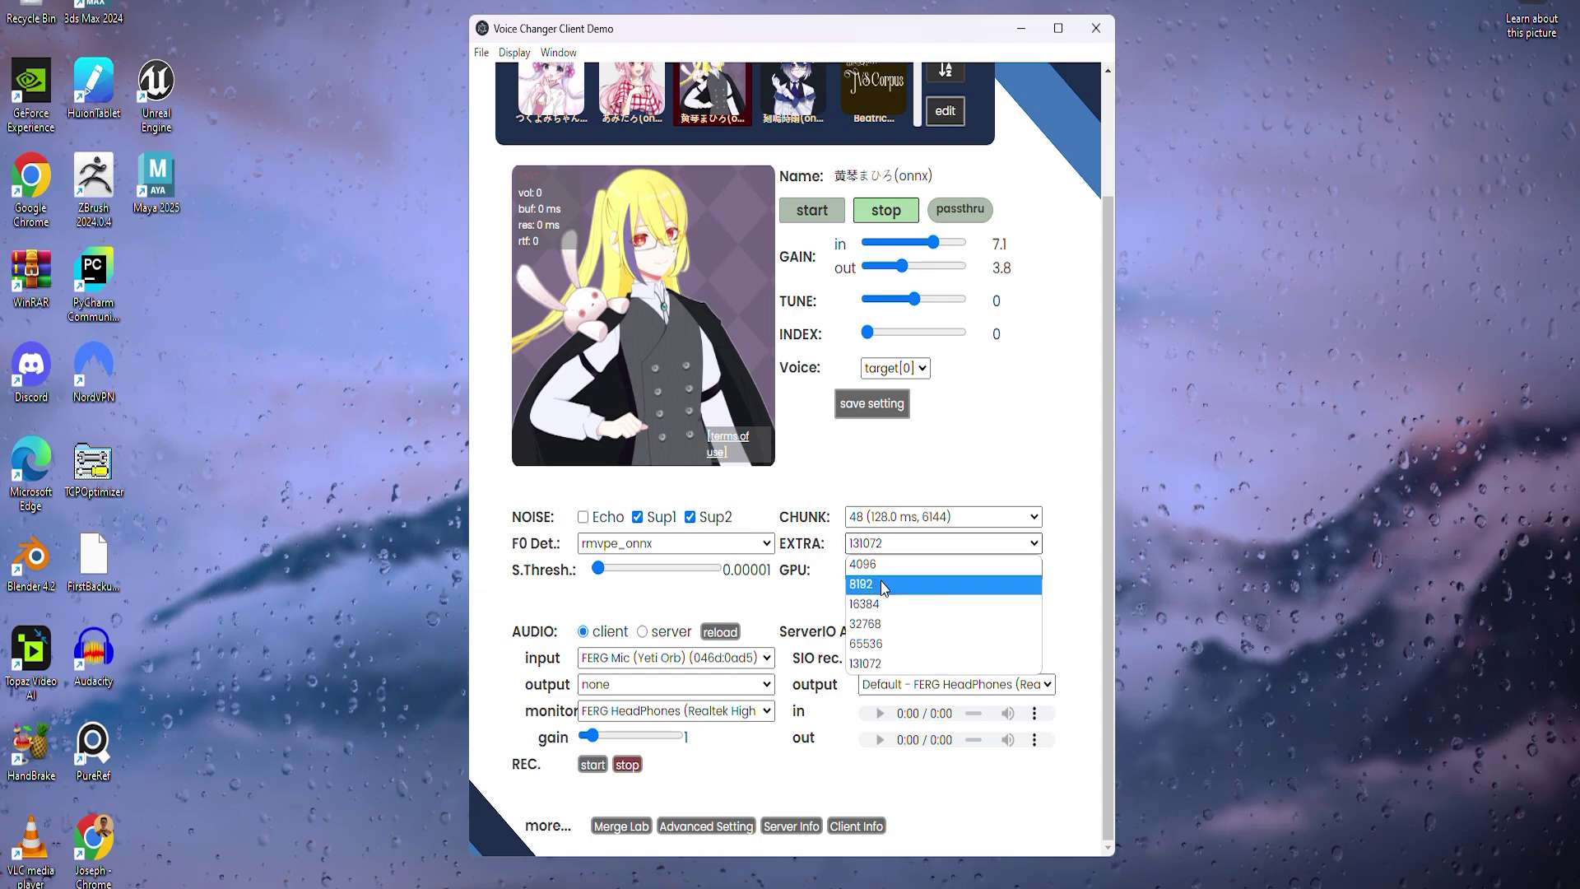
click(874, 665)
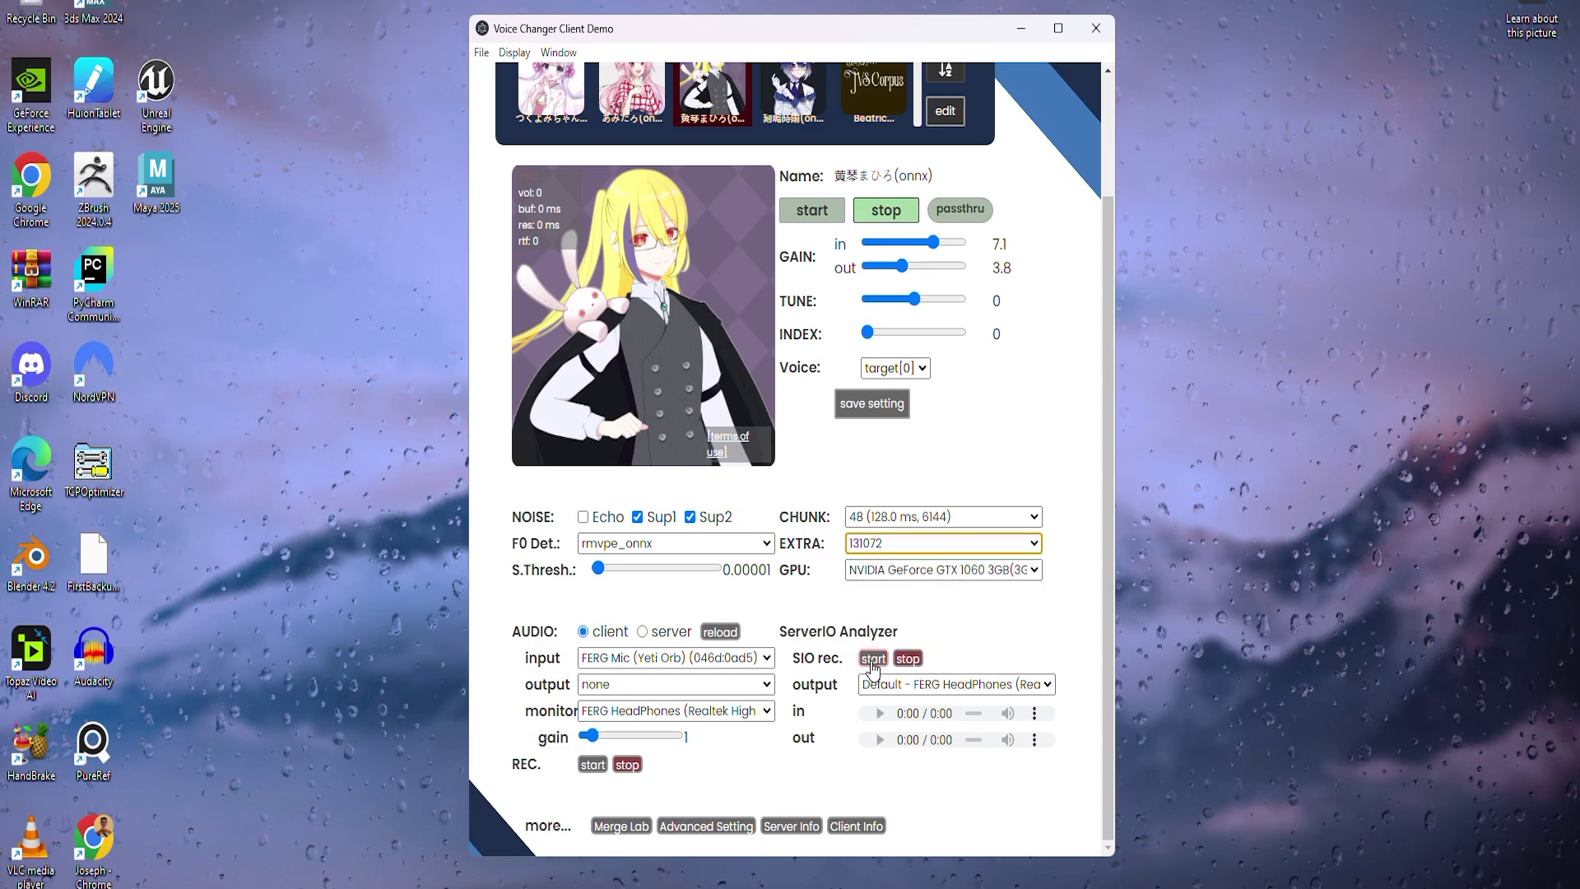
click(893, 570)
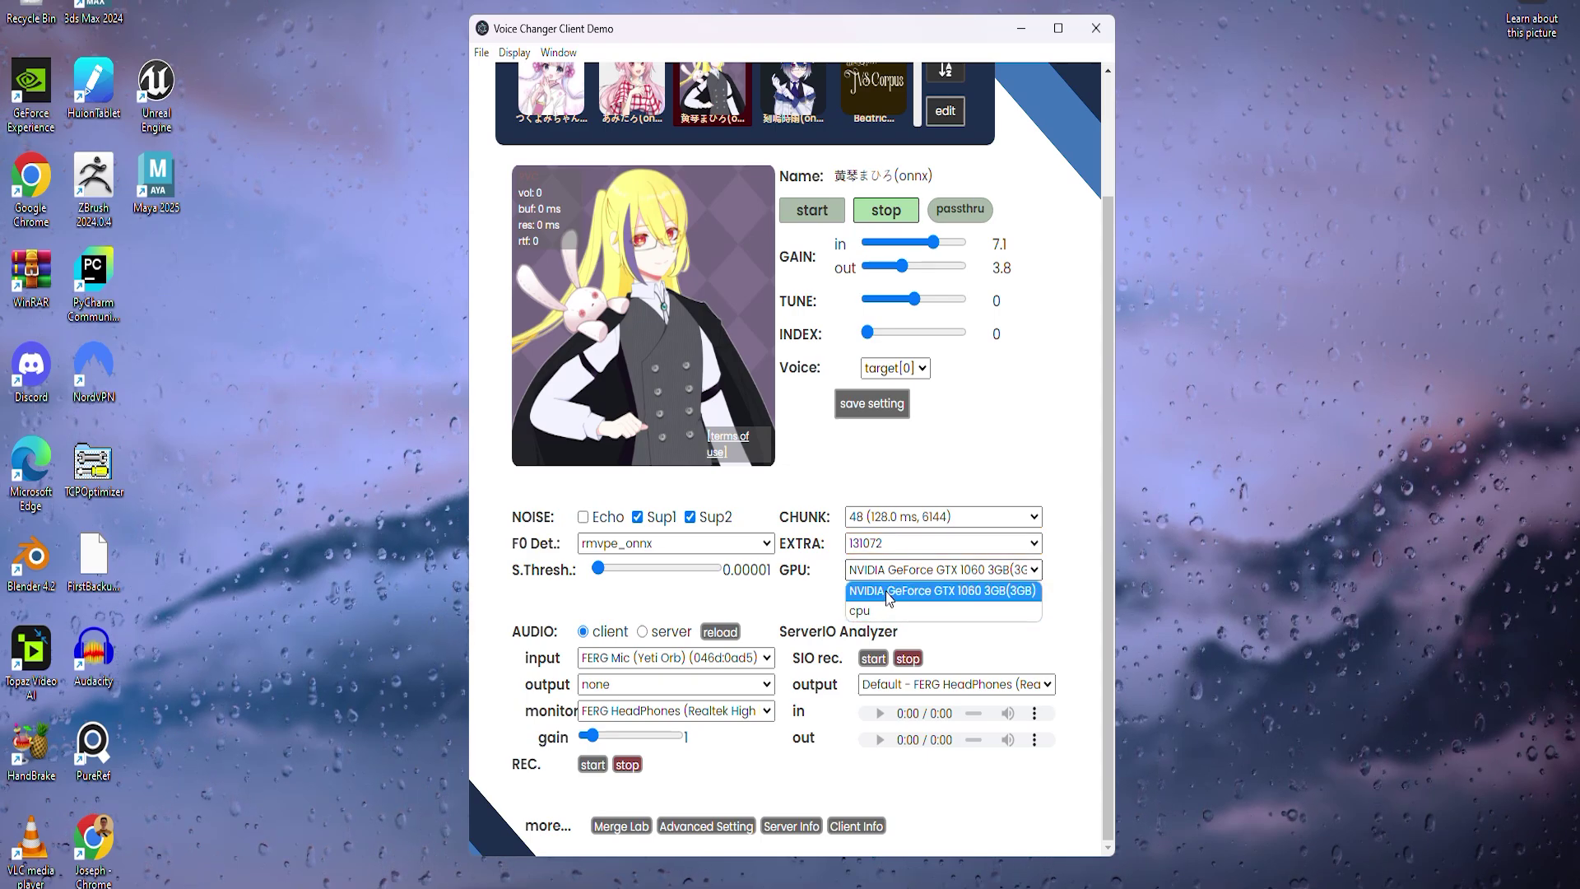
click(889, 592)
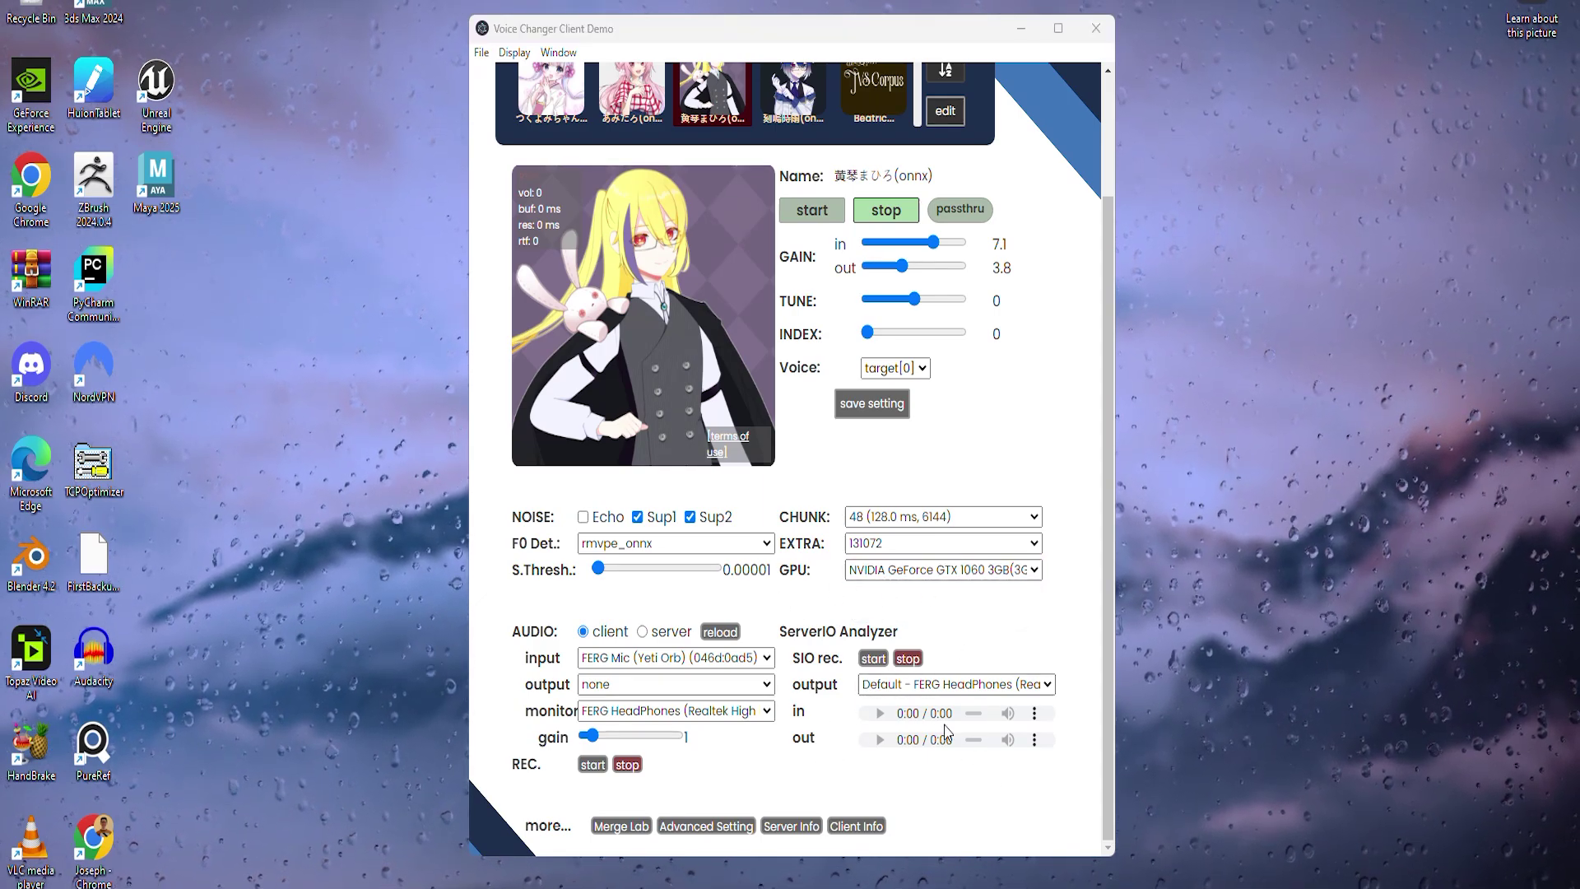
Record a short test clip and save it in Downloads as the WAV file AudioRecording.
click(592, 765)
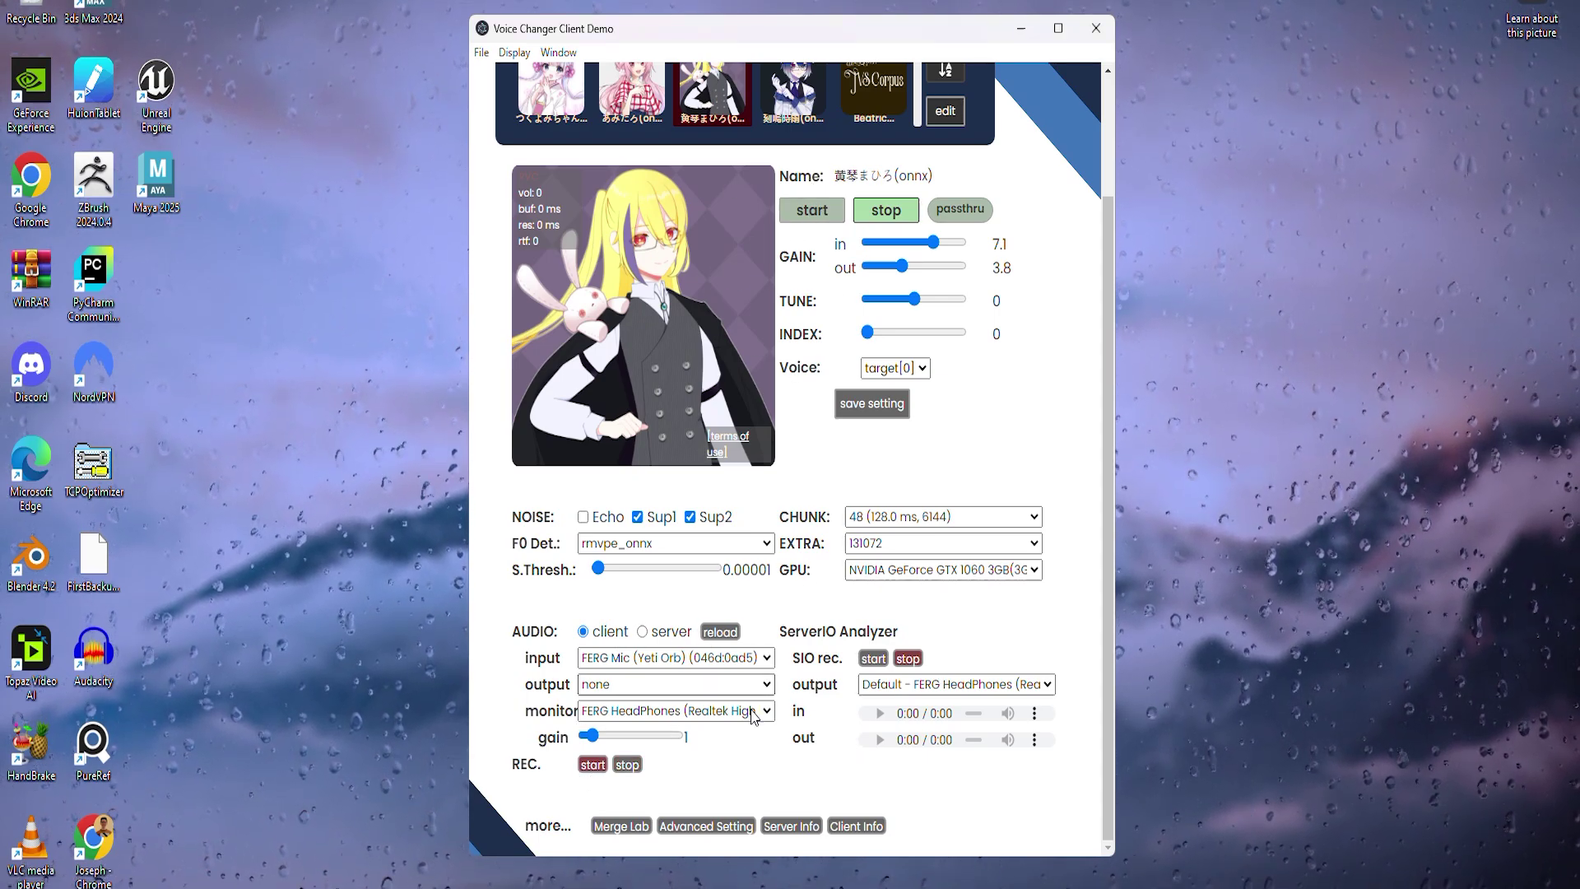
click(629, 767)
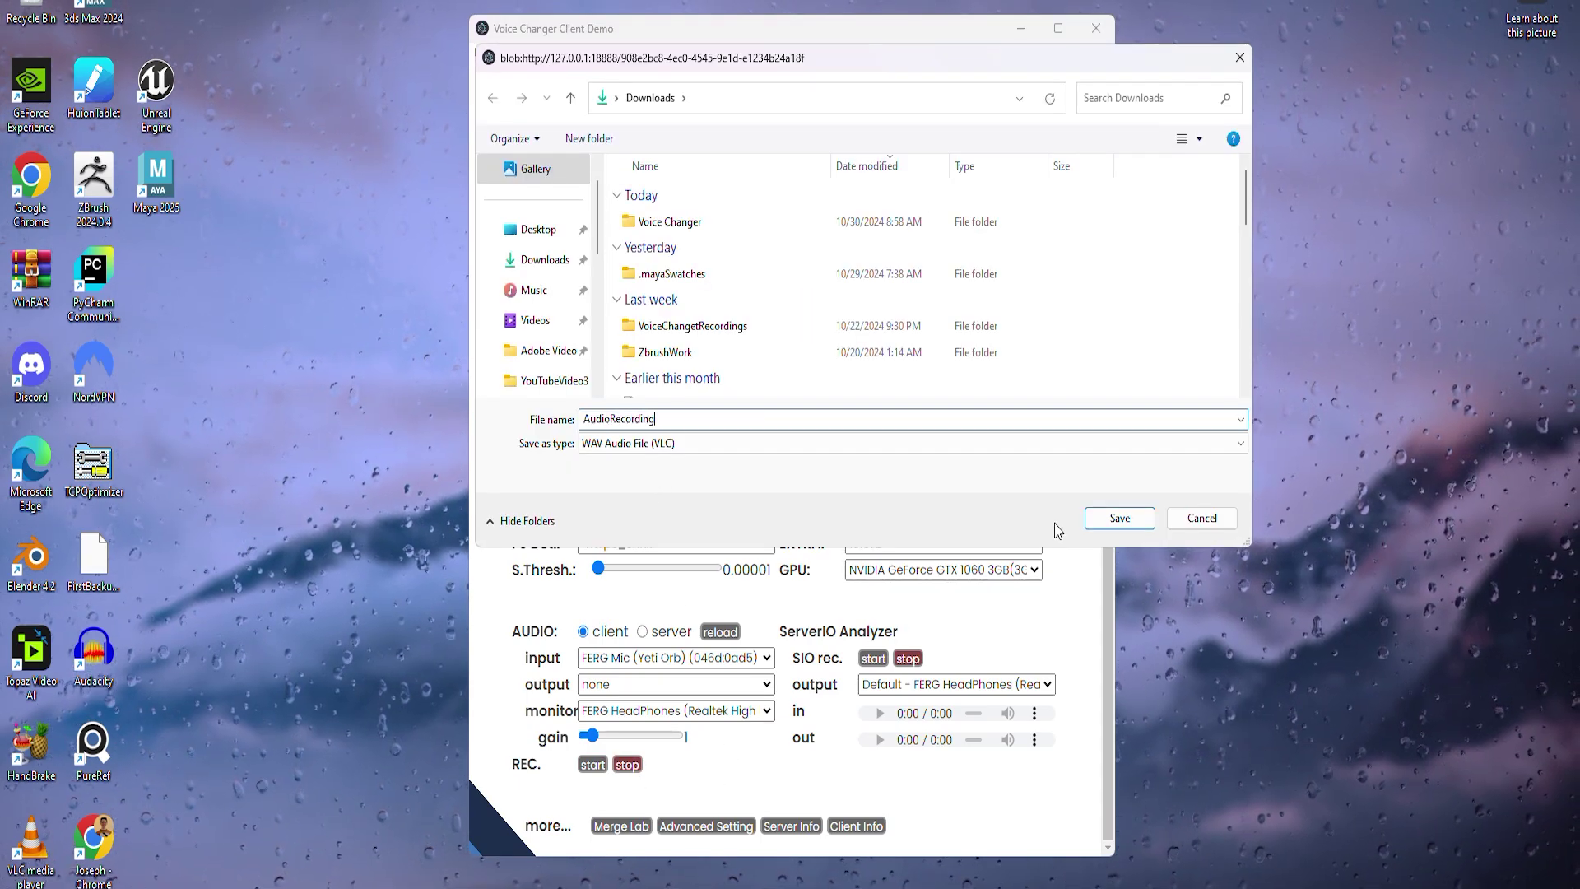
click(1139, 522)
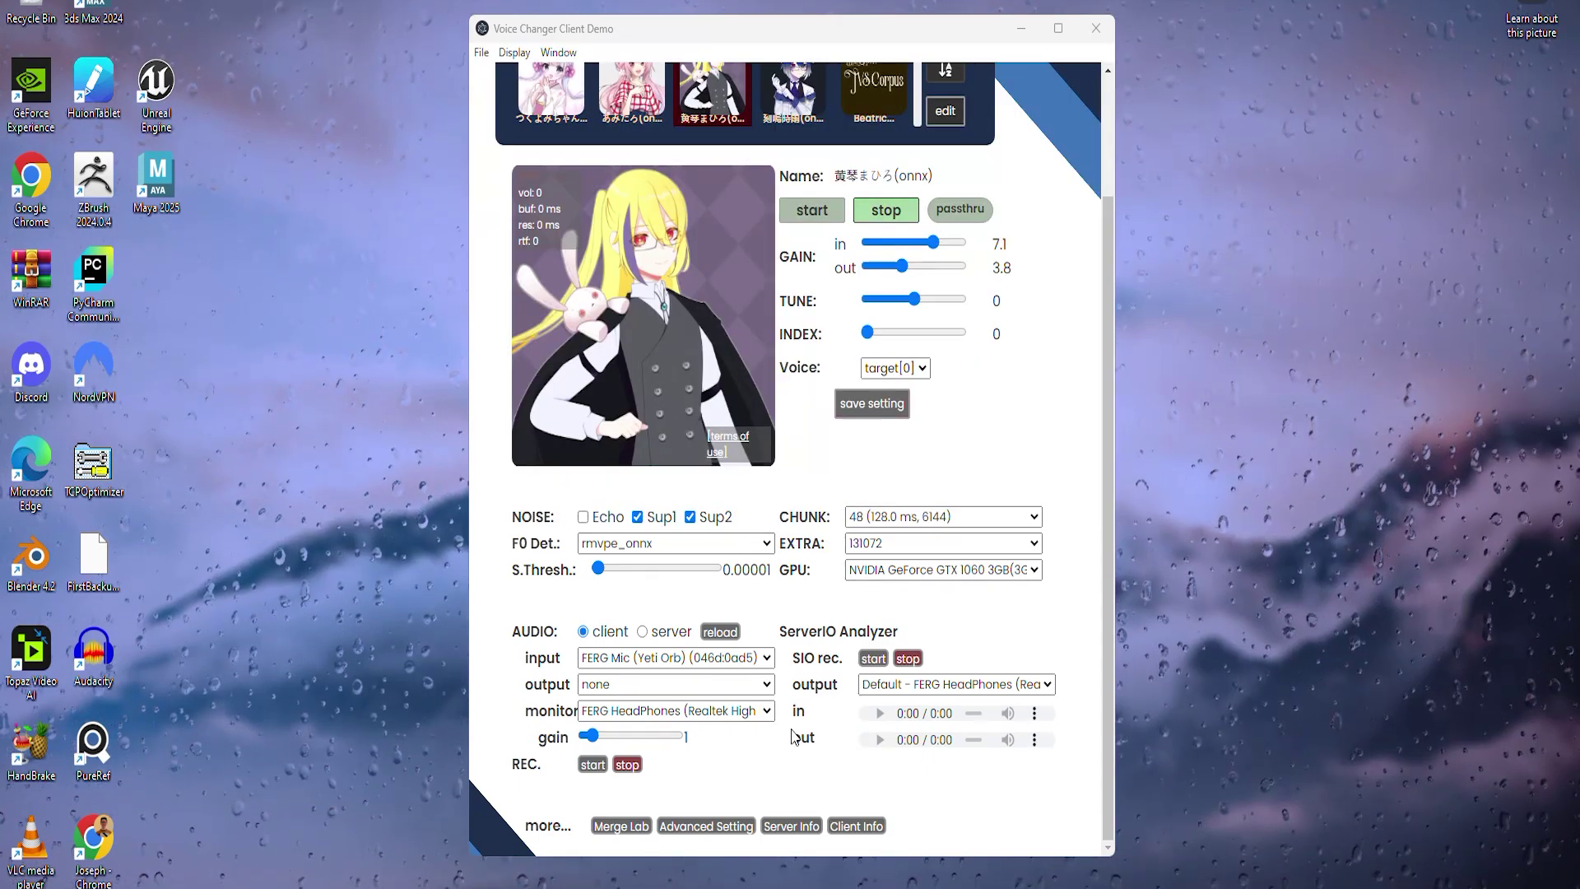
In the advanced settings, set the protocol to sio and the crossfade overlap to 4096.
click(700, 827)
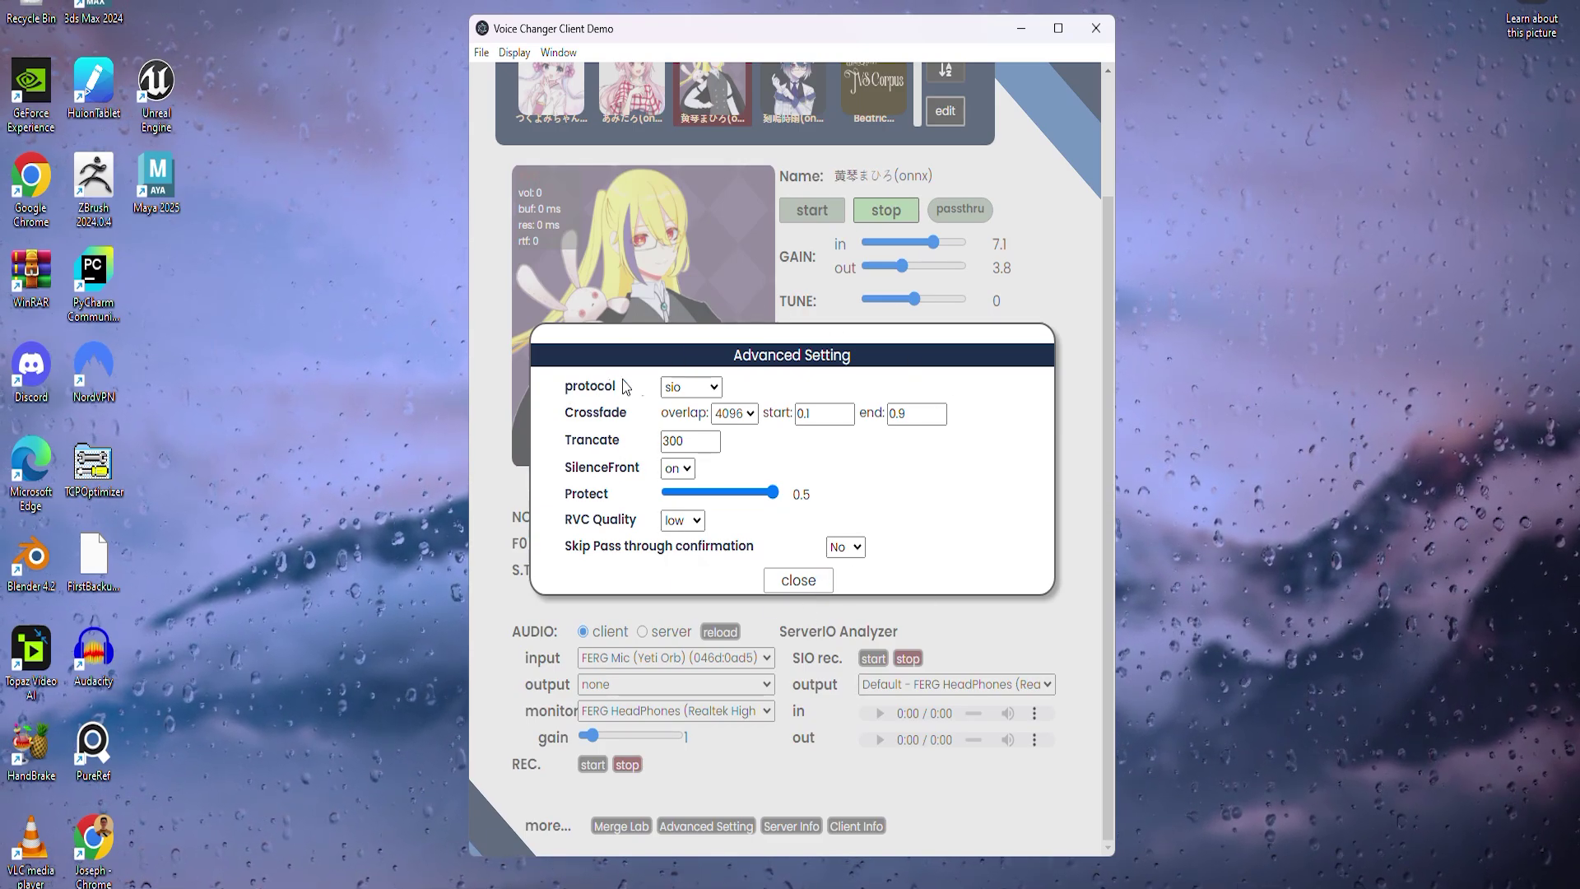
click(681, 387)
click(700, 412)
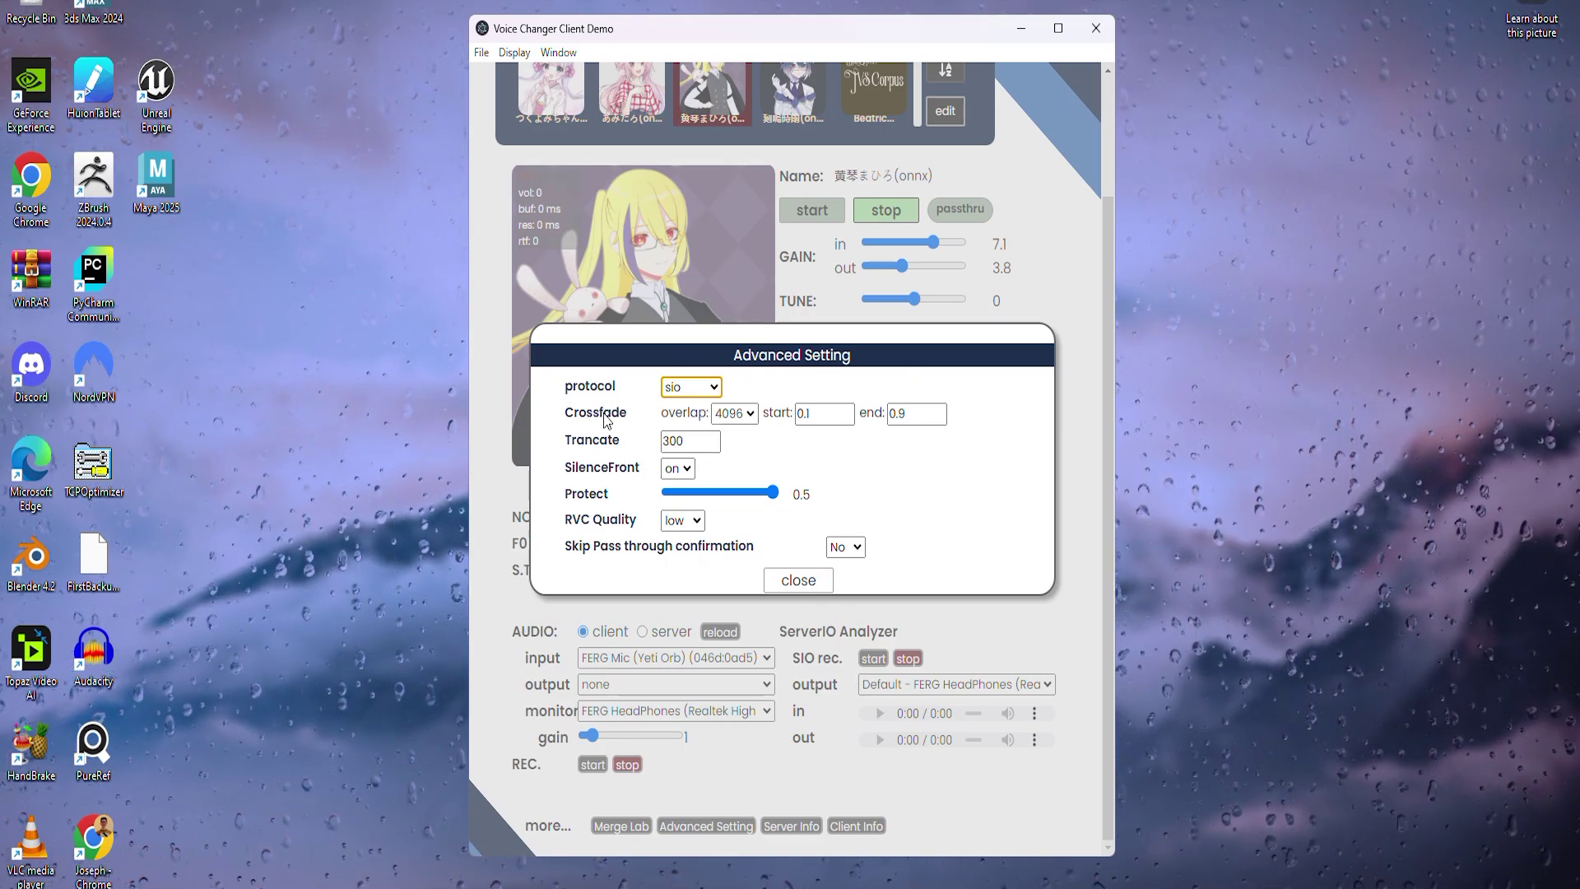
click(733, 413)
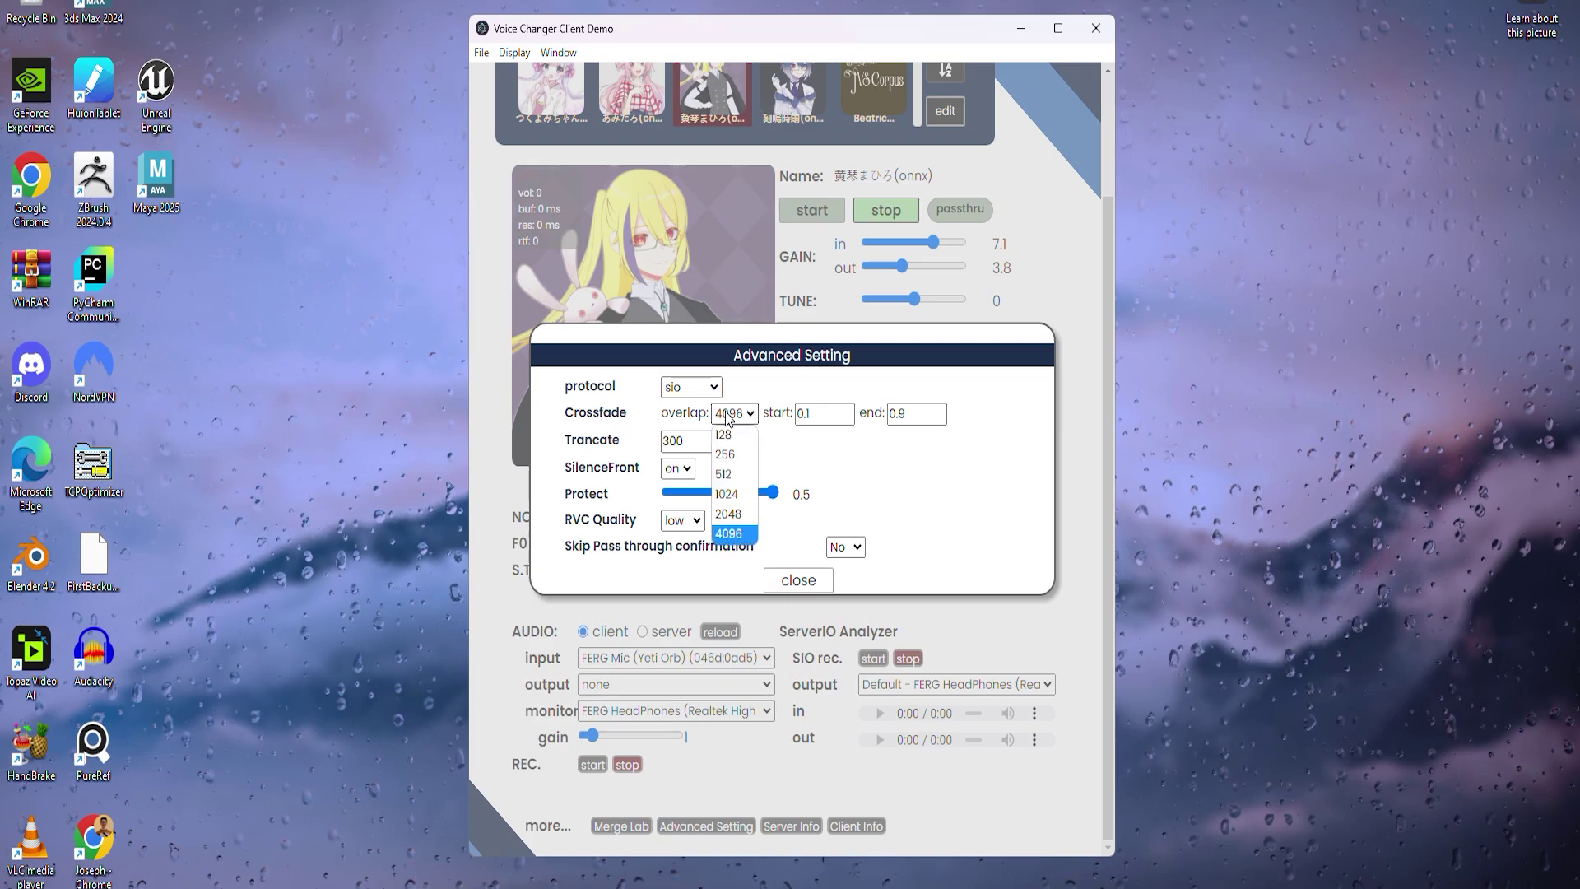
click(728, 521)
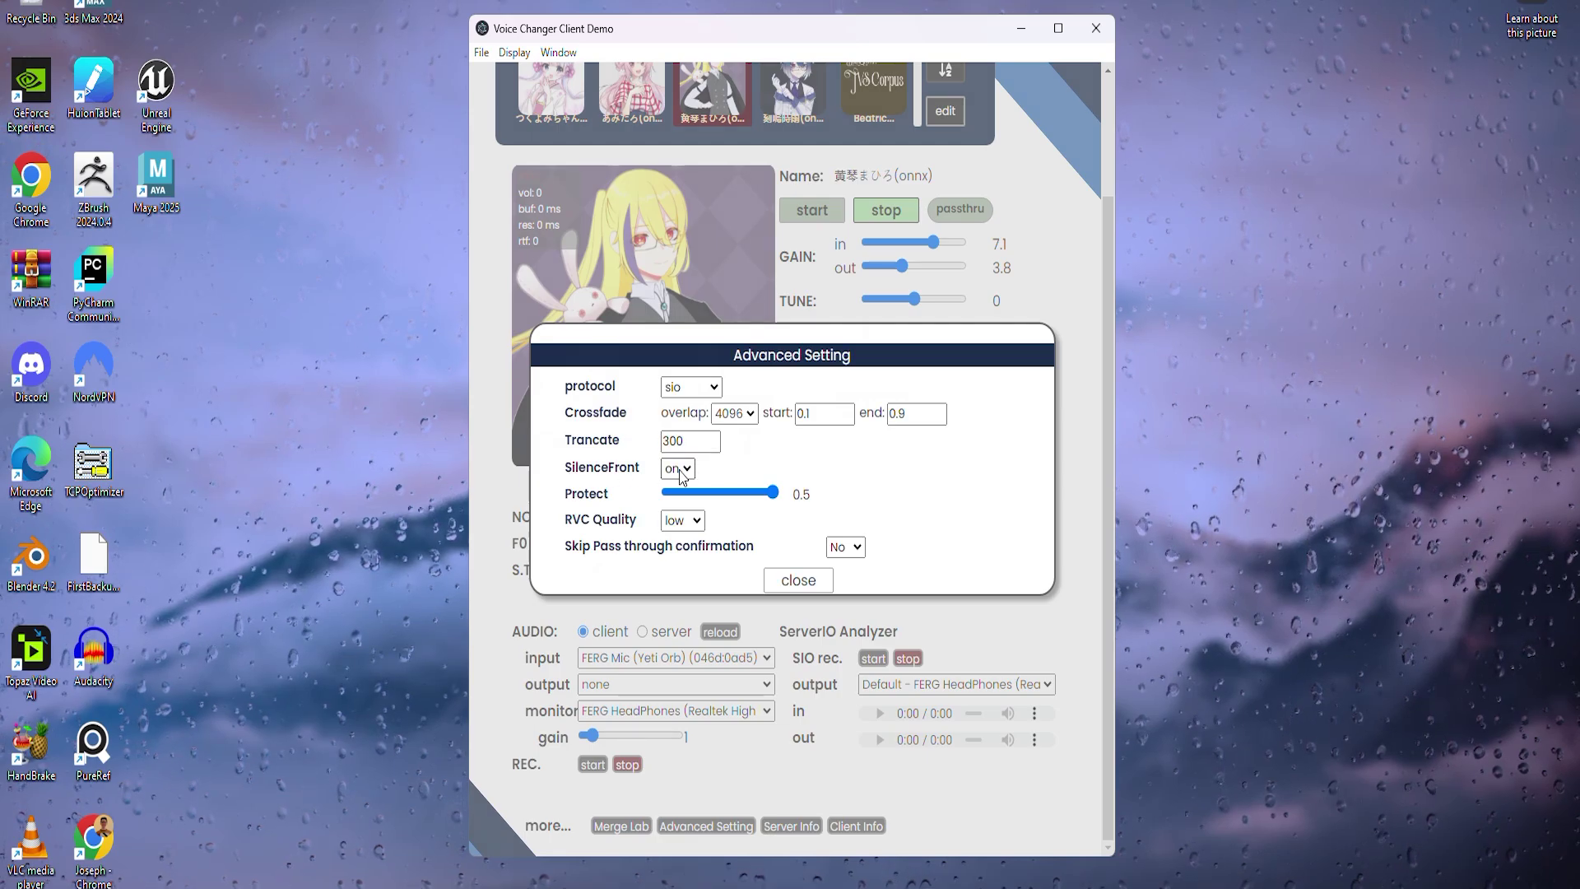
Complete the advanced settings with SilenceFront on, Protect 0.5, RVC Quality low, and a choice for Skip Pass through confirmation.
click(676, 509)
click(730, 498)
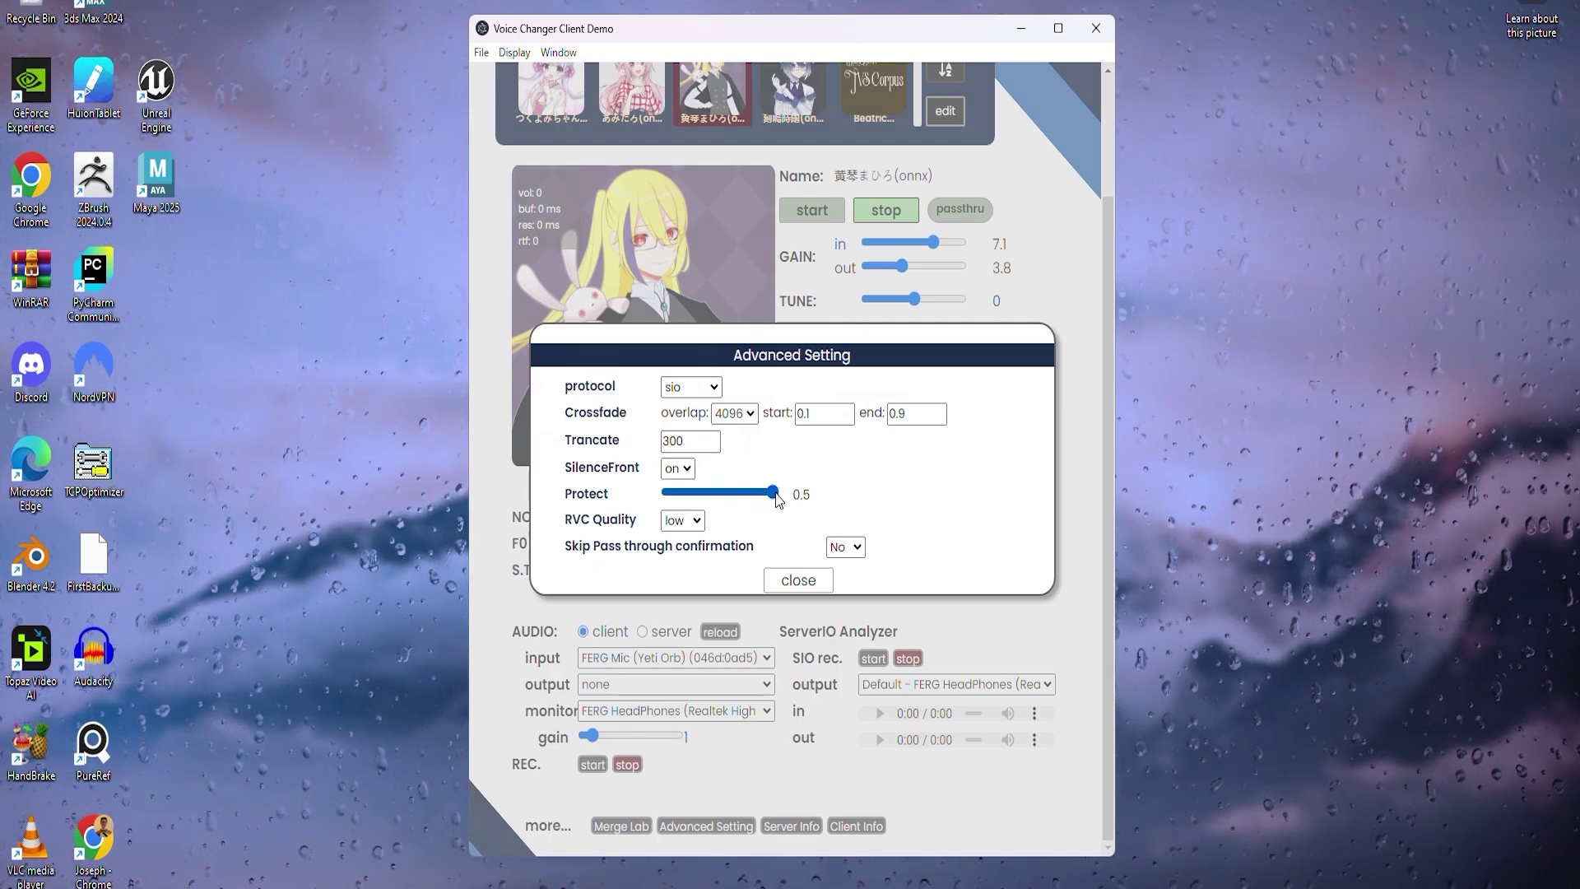
click(691, 527)
click(691, 528)
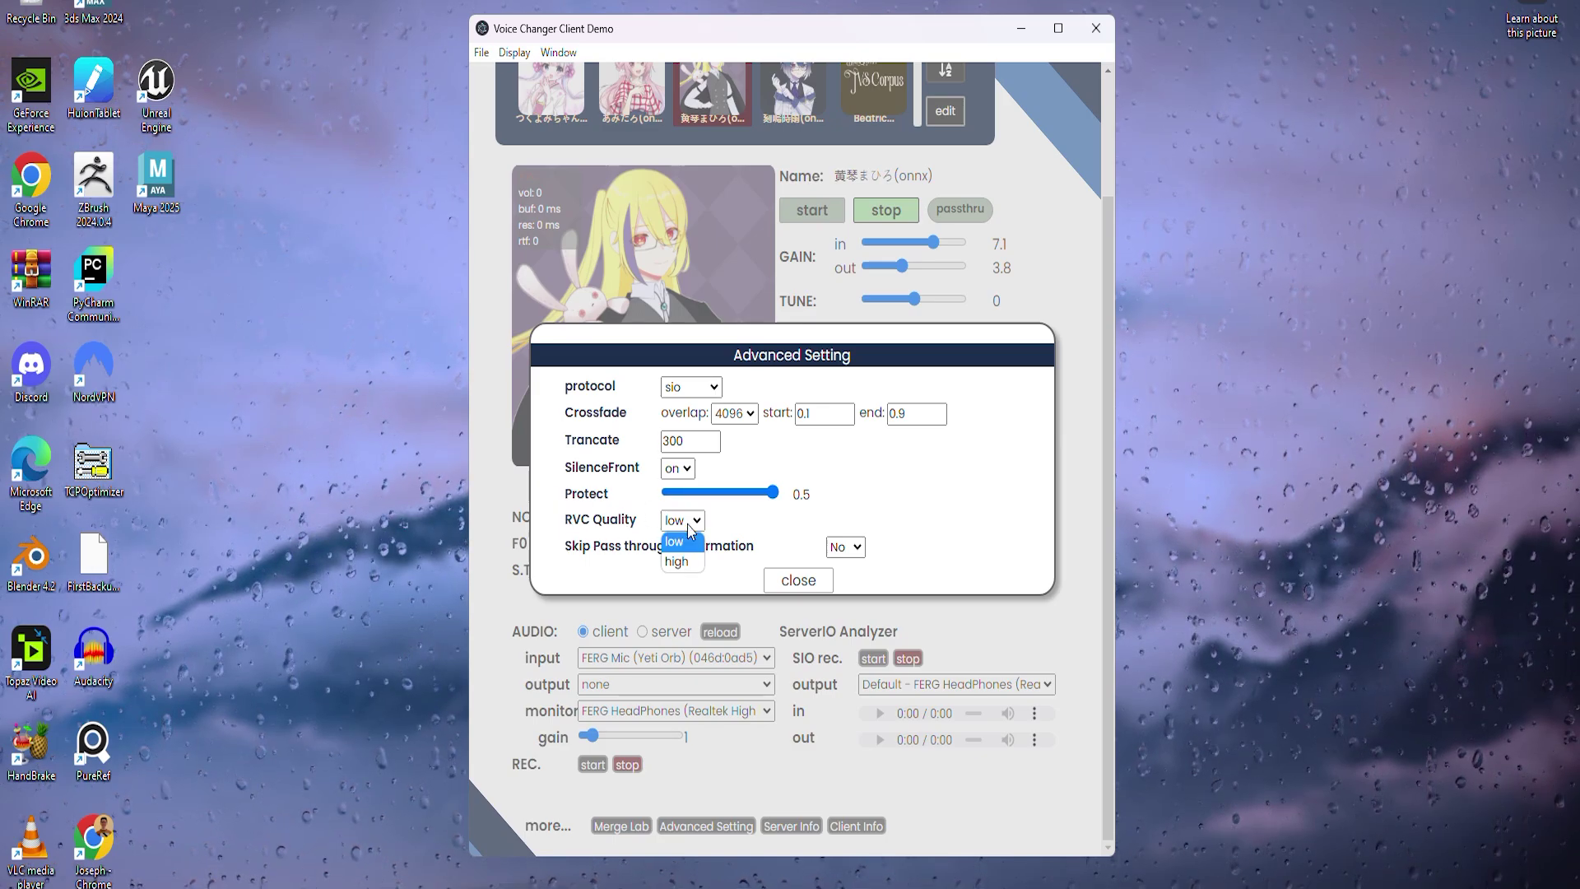
click(683, 543)
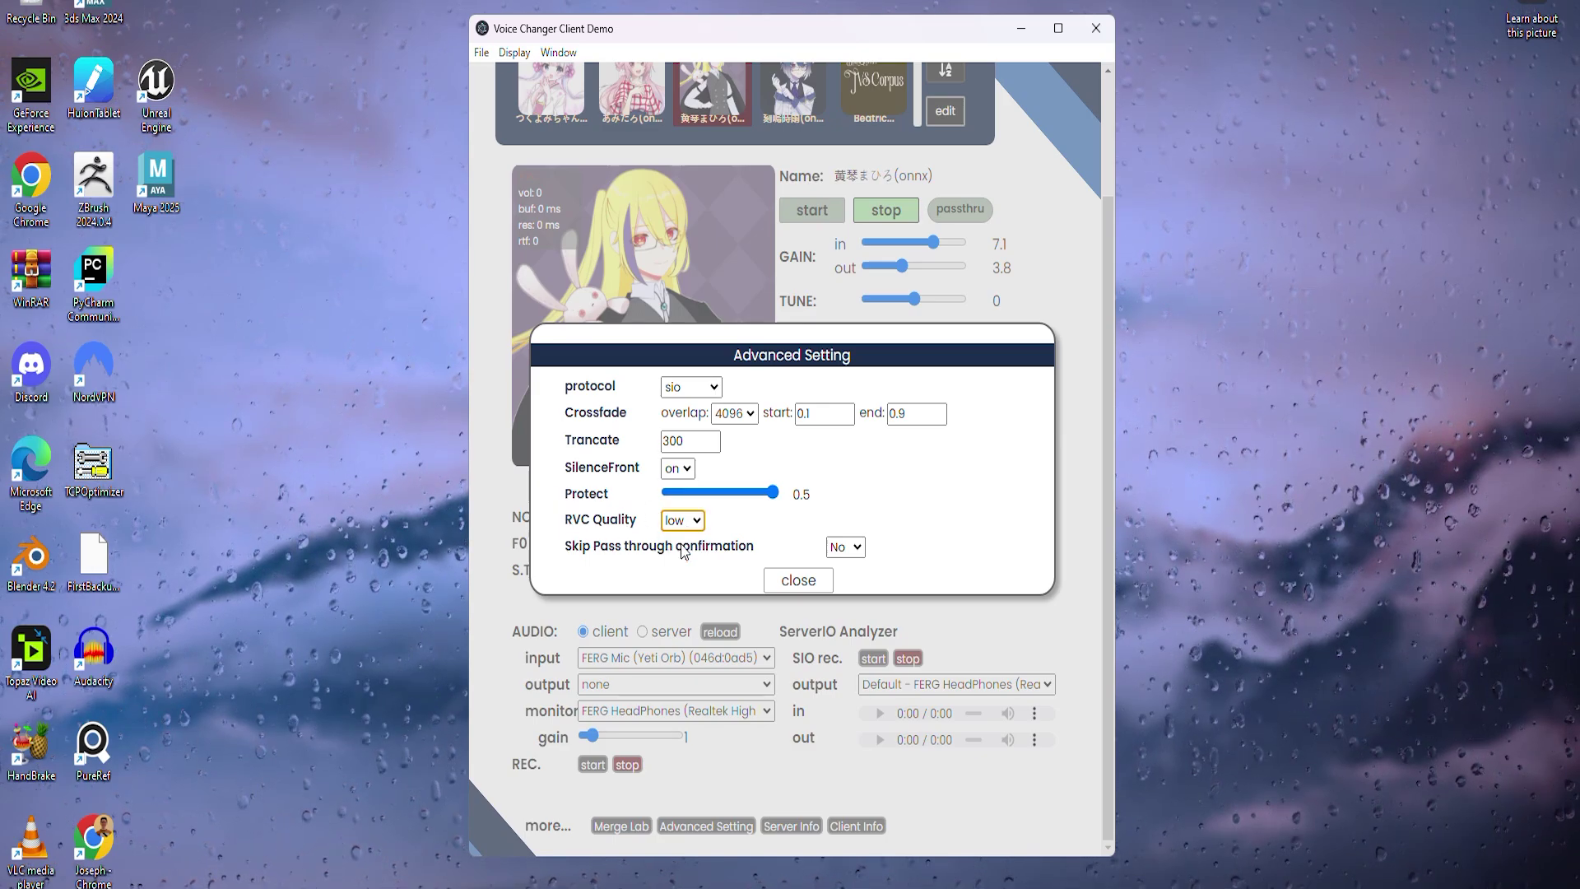
click(845, 549)
click(841, 565)
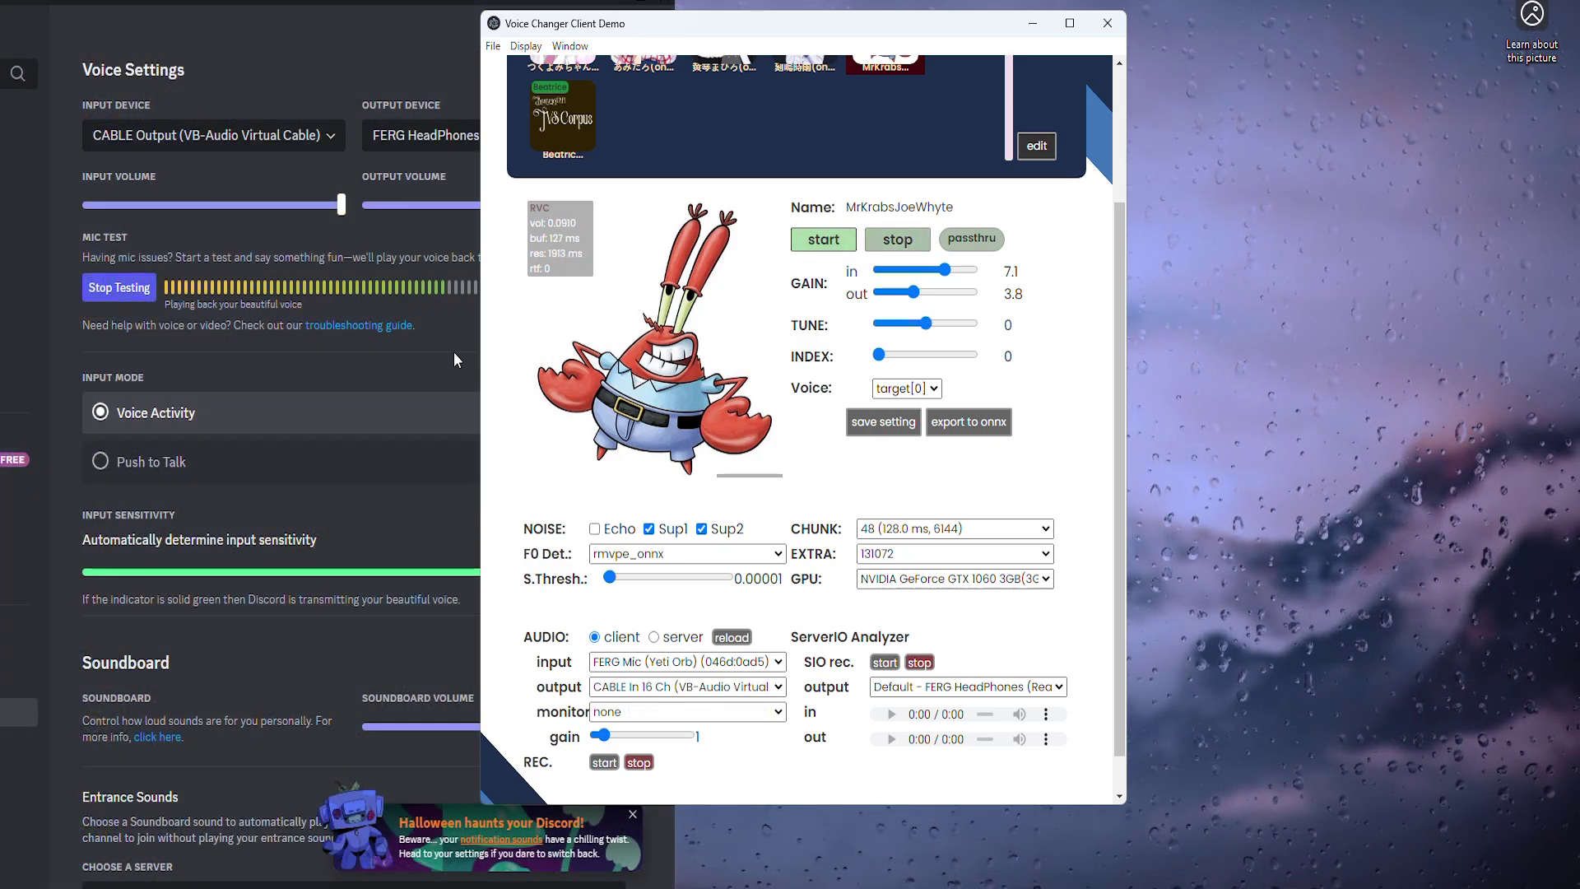
Compare Discord's running mic test with the voice changer's live MrKrabsJoeWhyte voice.
click(454, 353)
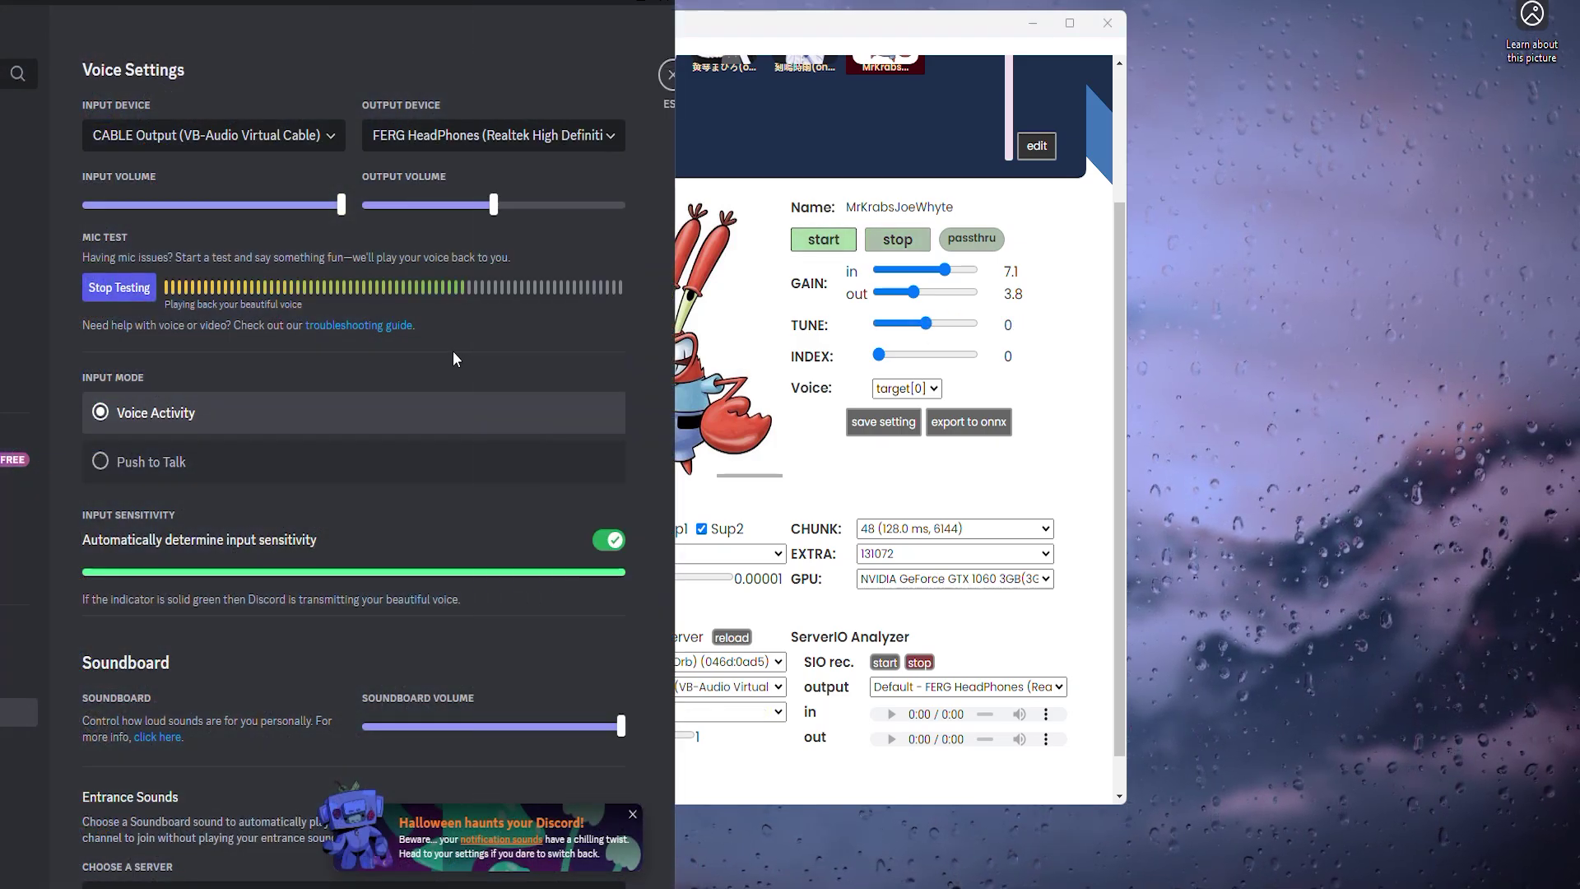
click(864, 175)
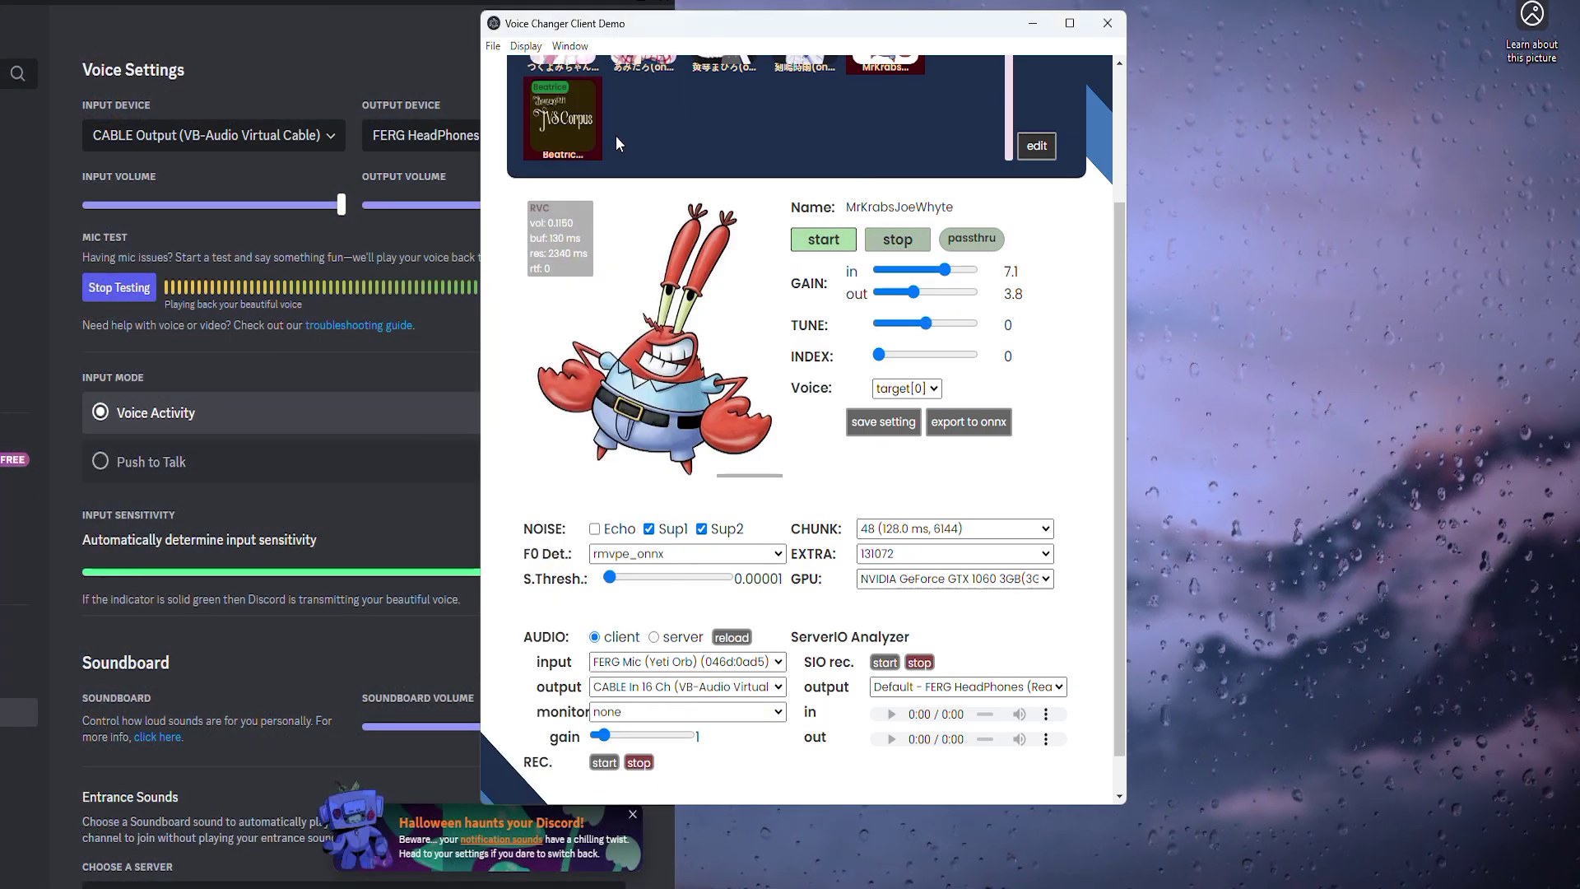
click(451, 327)
click(776, 231)
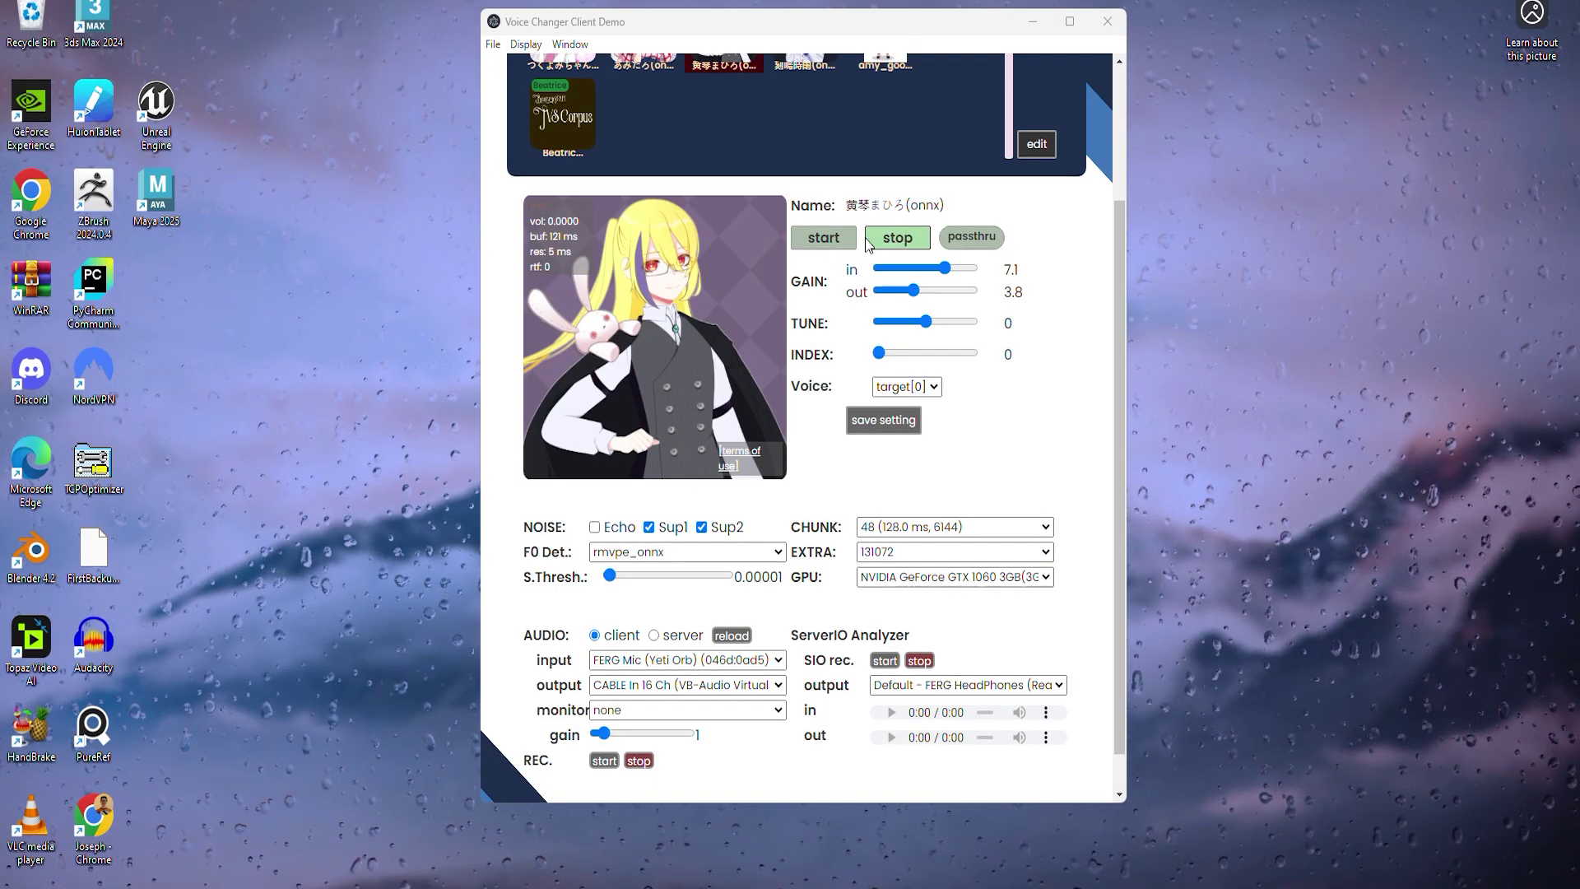
Test voice conversion with the 黄琴まひろ(onnx) model, including passthru, and stop the conversion.
click(825, 245)
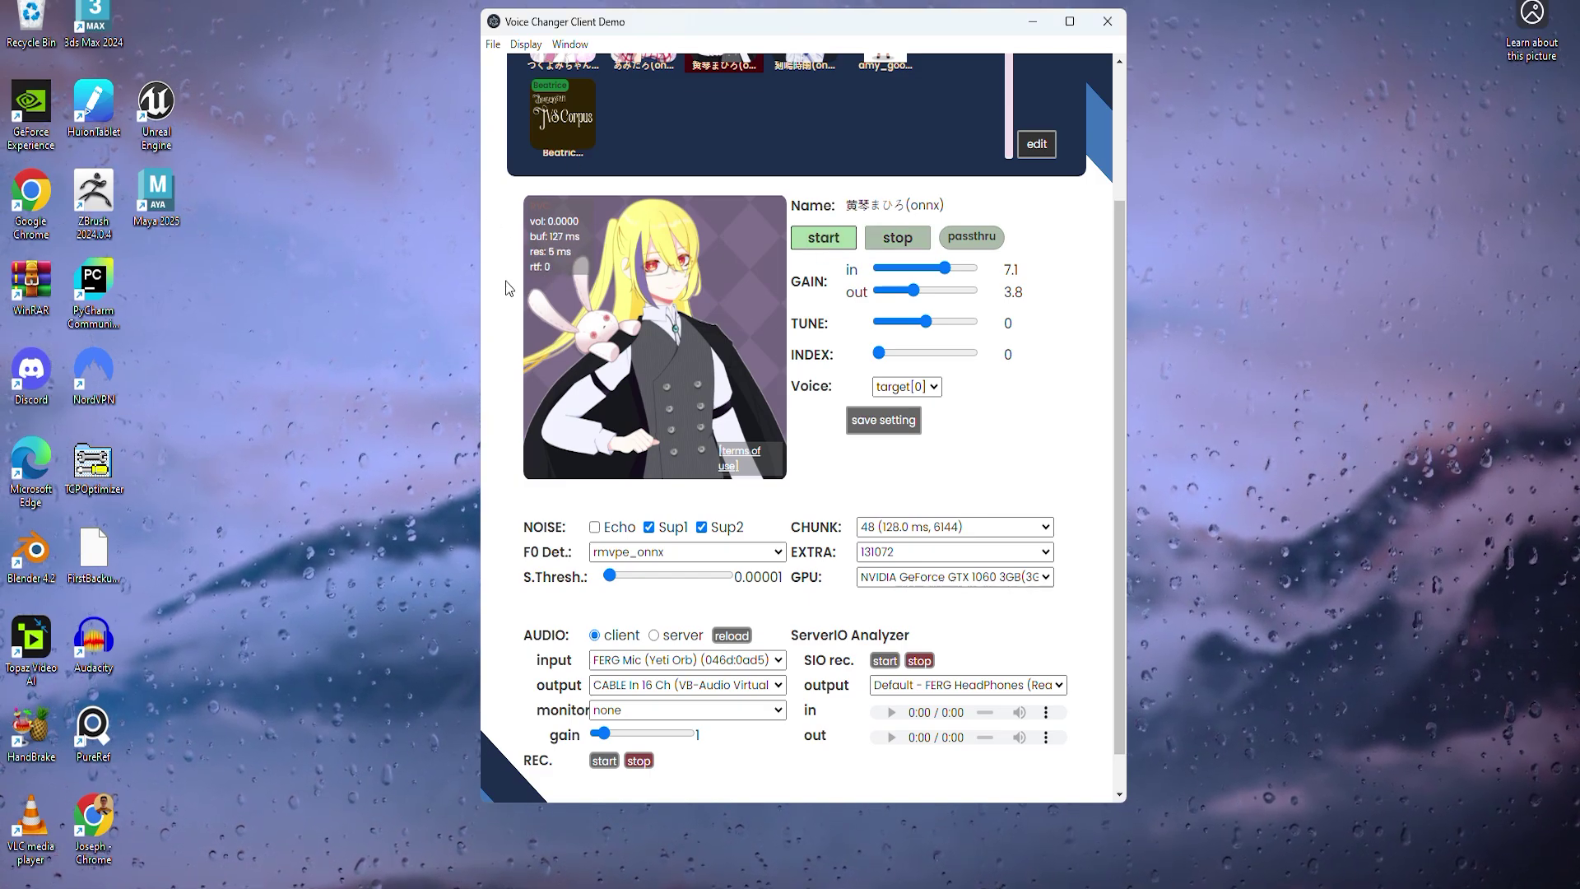
click(974, 238)
click(755, 450)
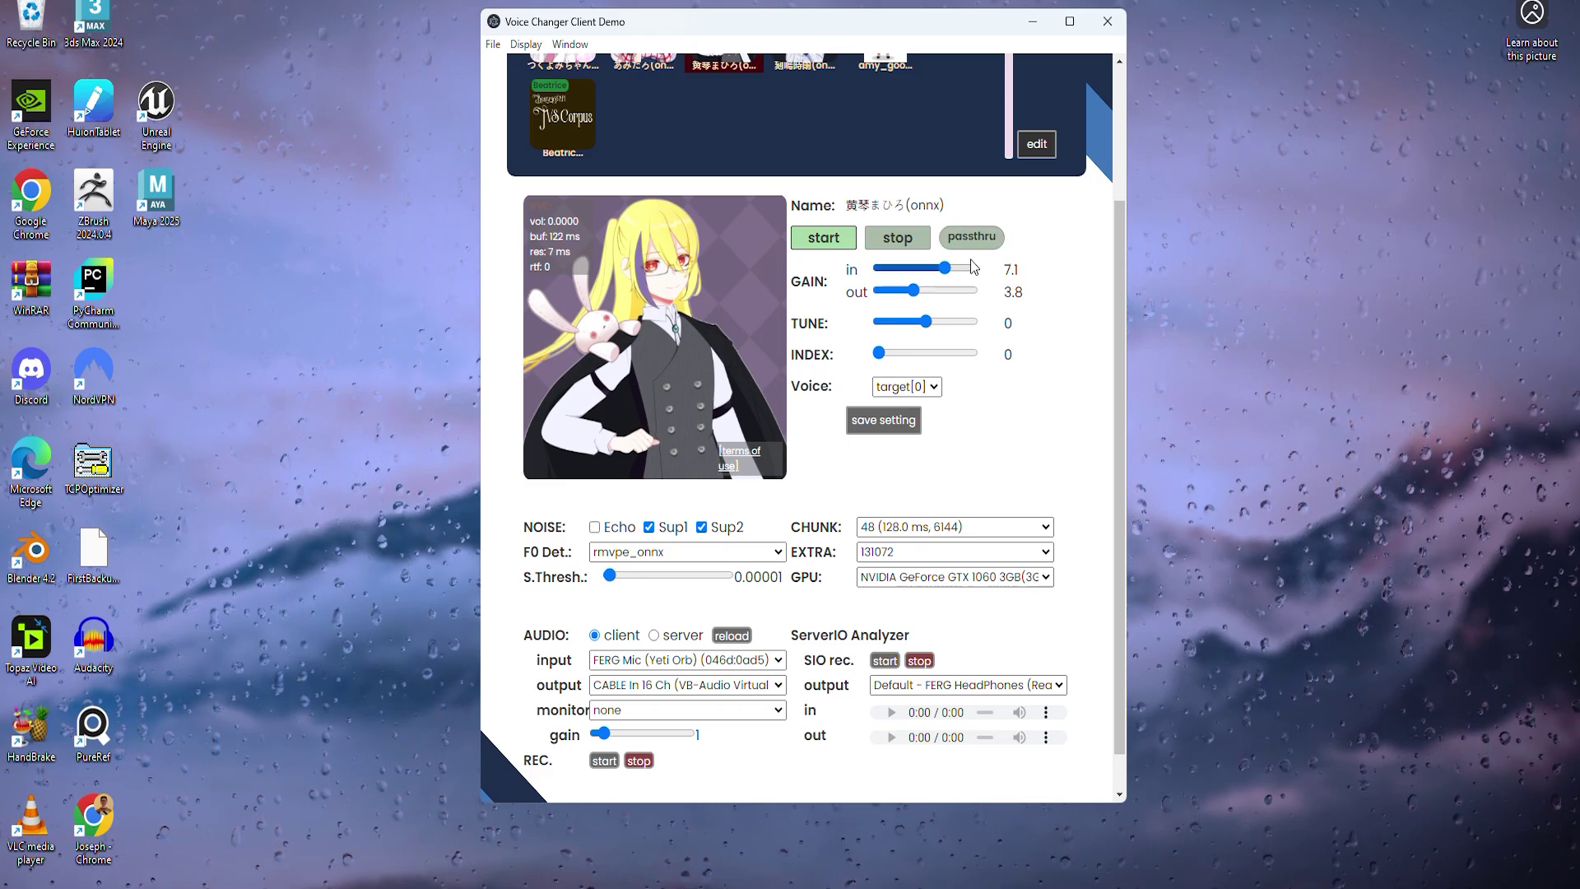
click(899, 237)
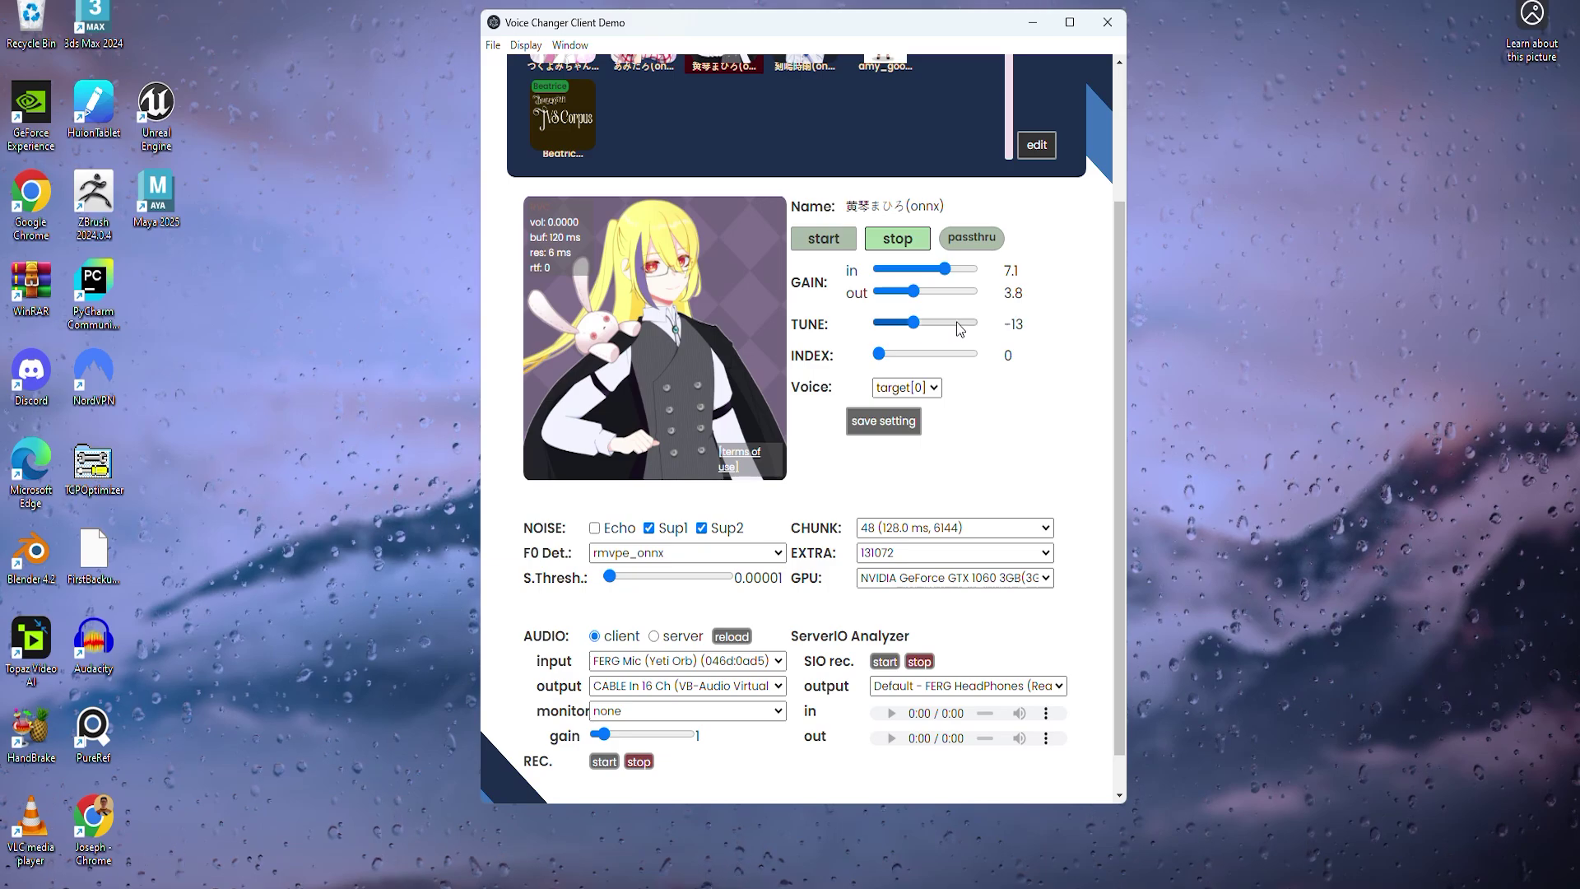
Set the 黄琴まひろ(onnx) model's Tune to 3, keeping Index at 0 and Voice at target[0].
mouse_move(924, 324)
mouse_down()
mouse_move(942, 324)
mouse_move(927, 328)
mouse_up()
click(928, 325)
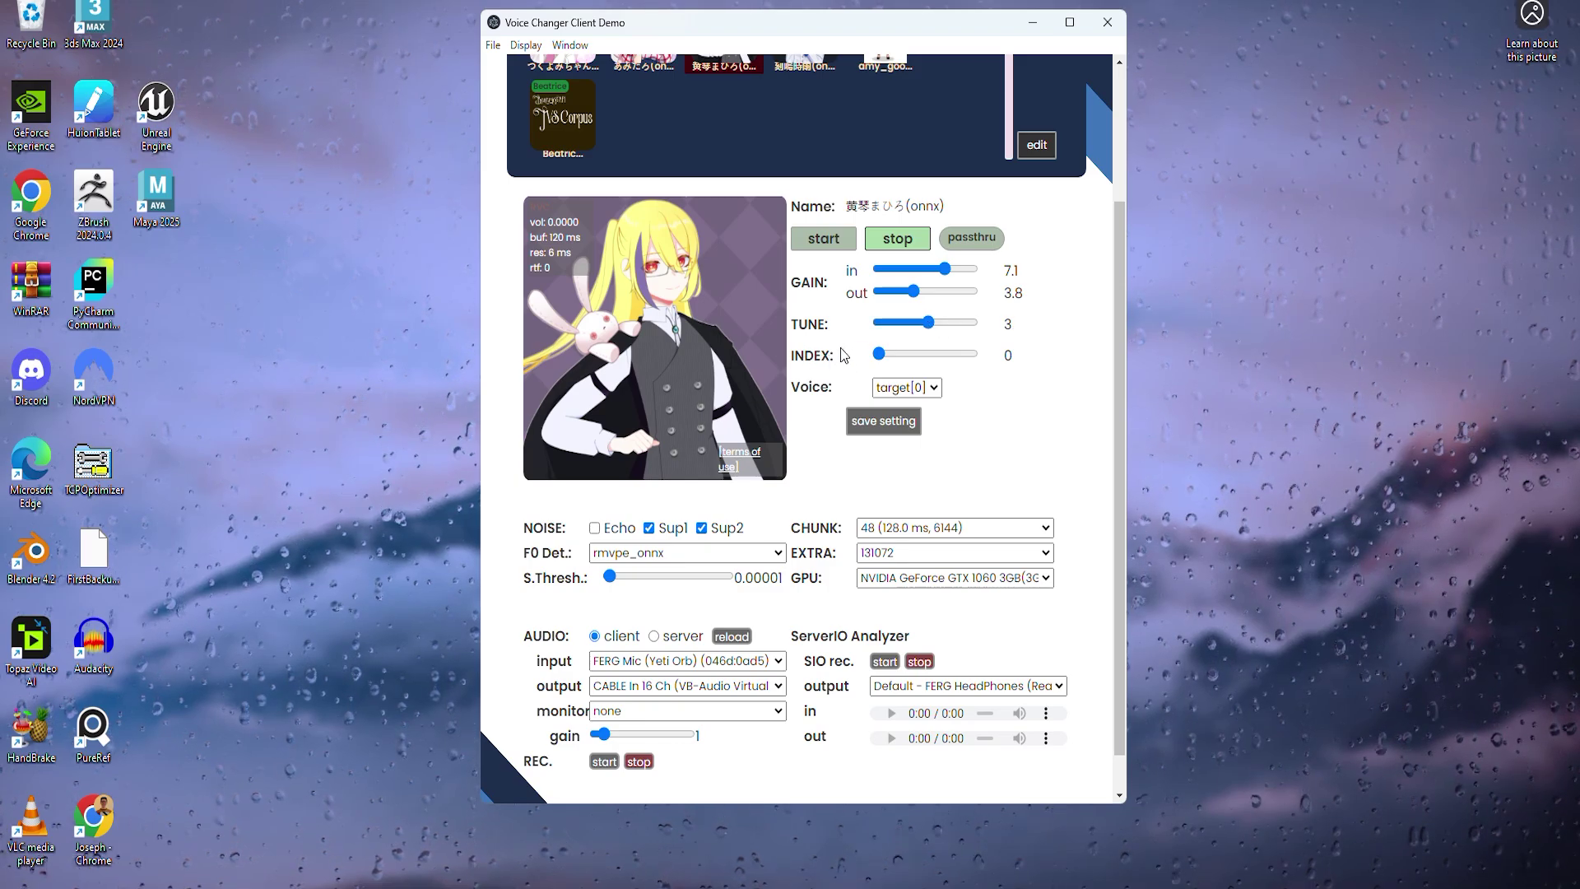
click(887, 356)
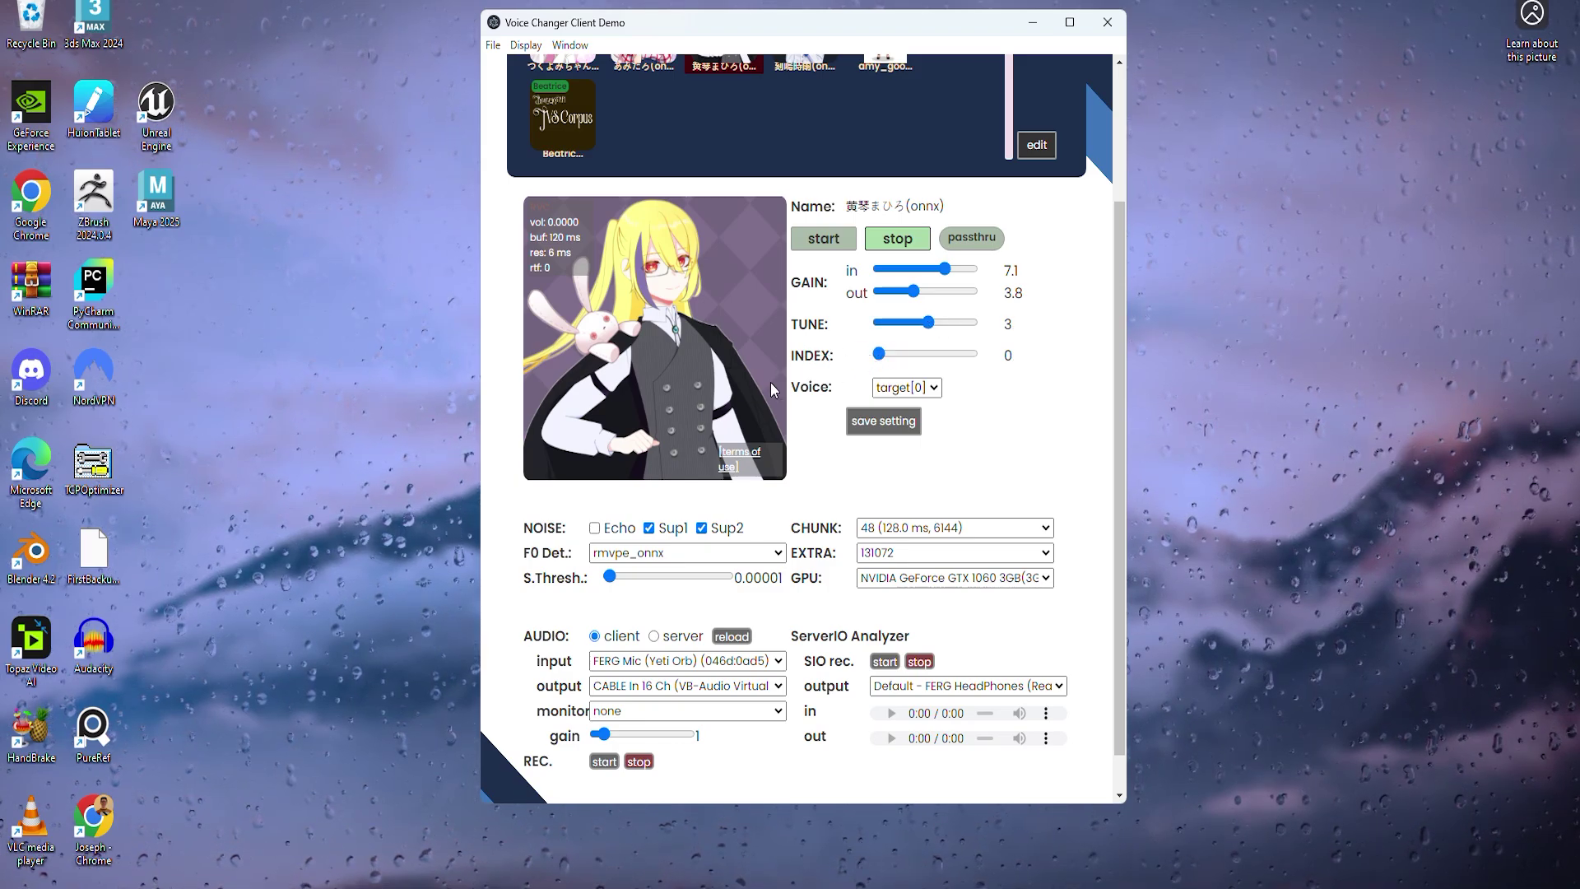
click(929, 388)
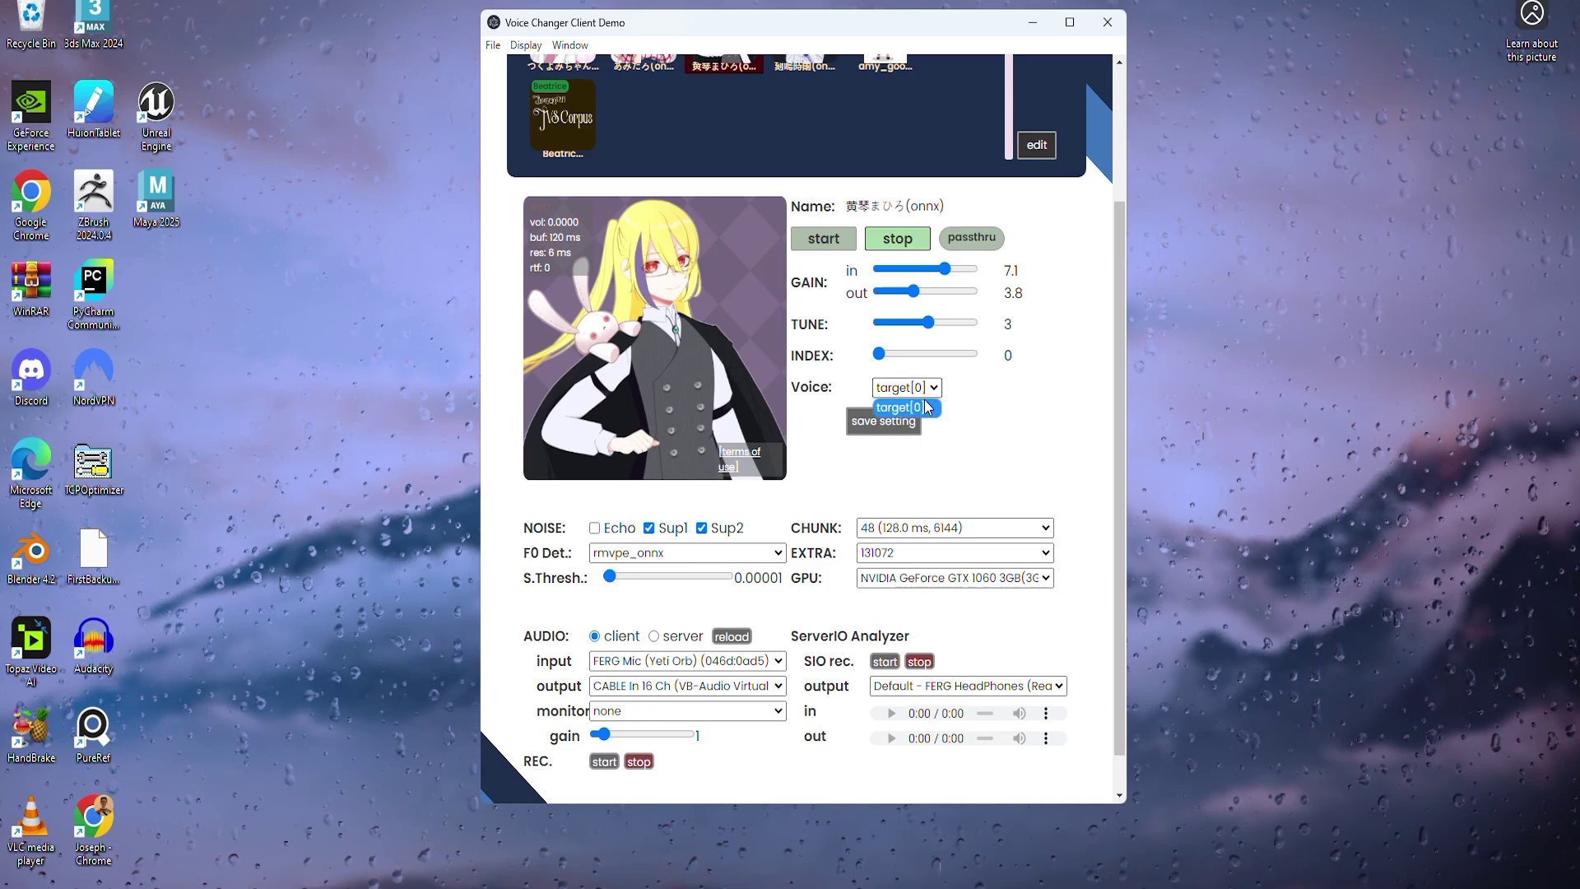
click(899, 409)
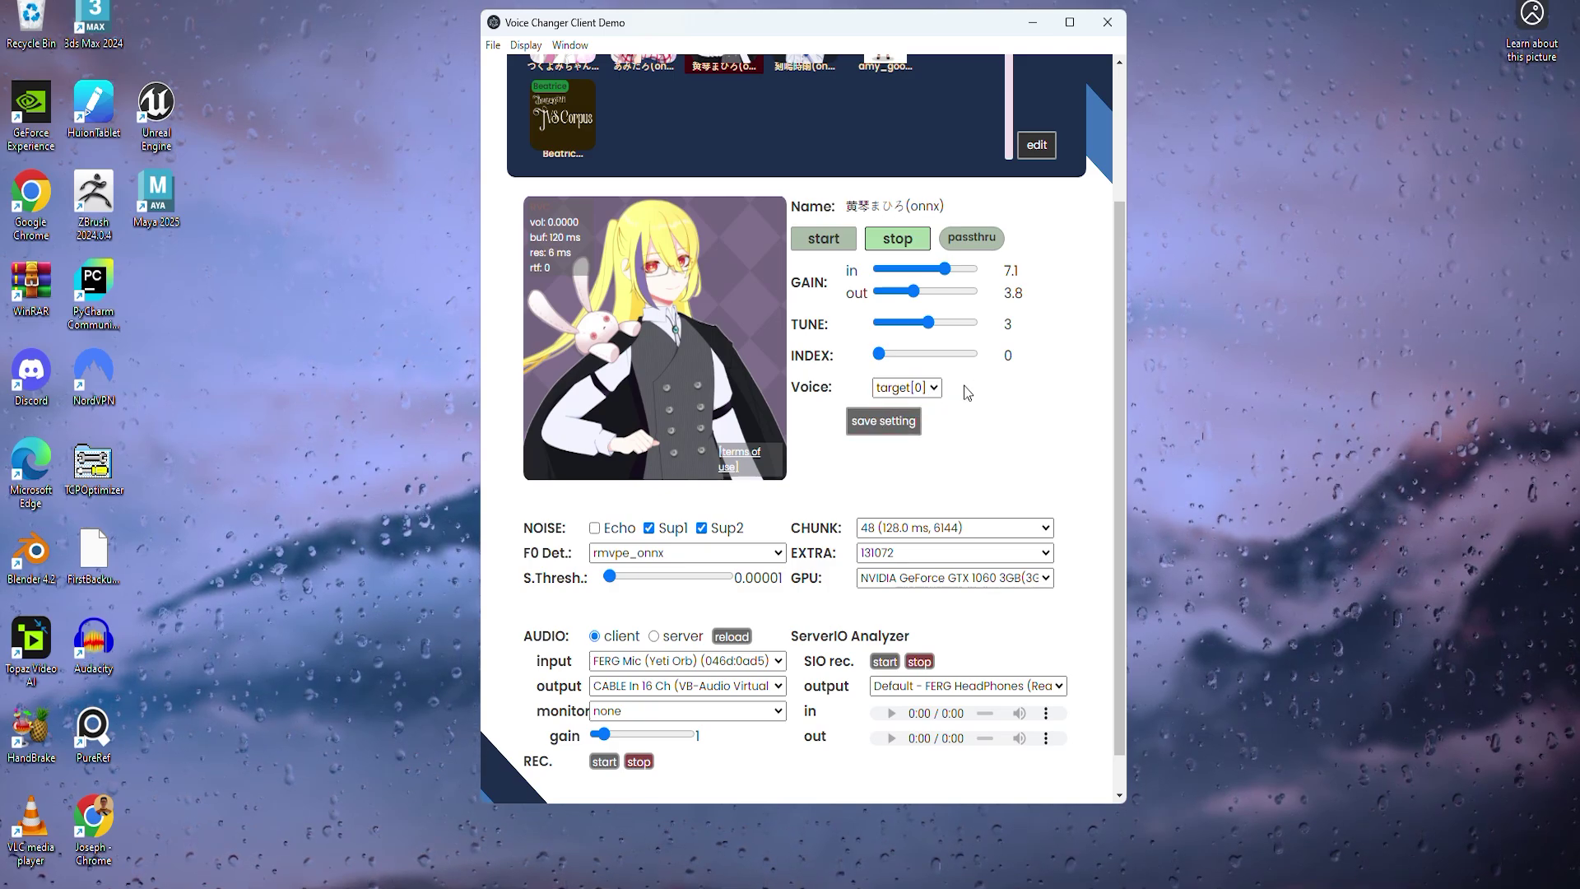
In the Voices Settings note in Notepad, add an Example entry listing Gain - Default, Tune - 3 and Index - 0.
key(alt+Tab)
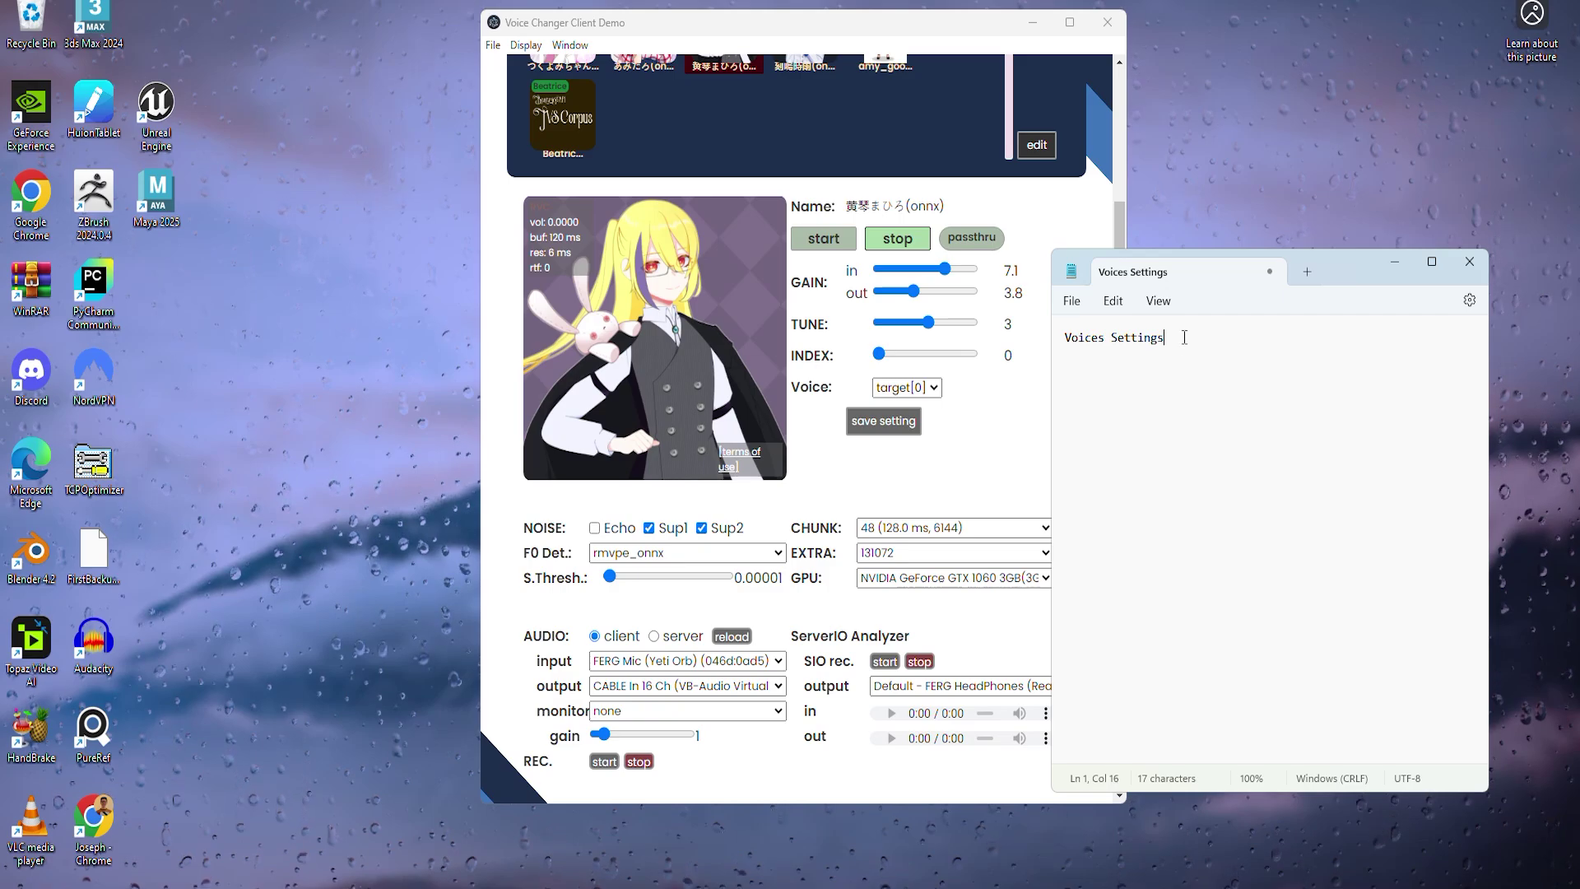
key(Return)
key(Return)
text(Example  )
text(Gain)
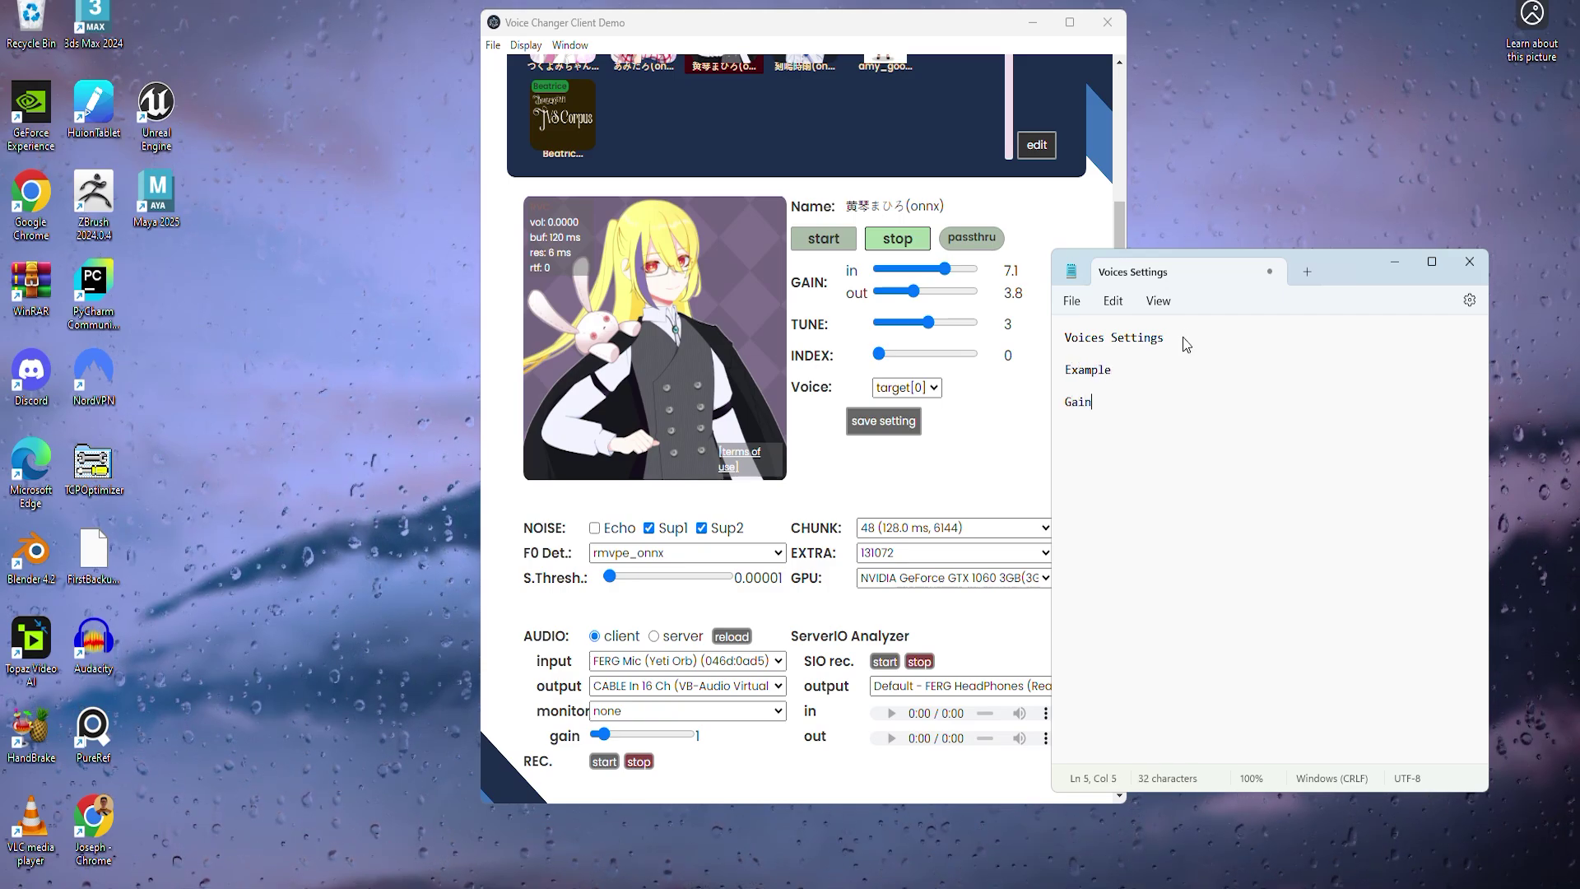
text( - Default Tune - 3)
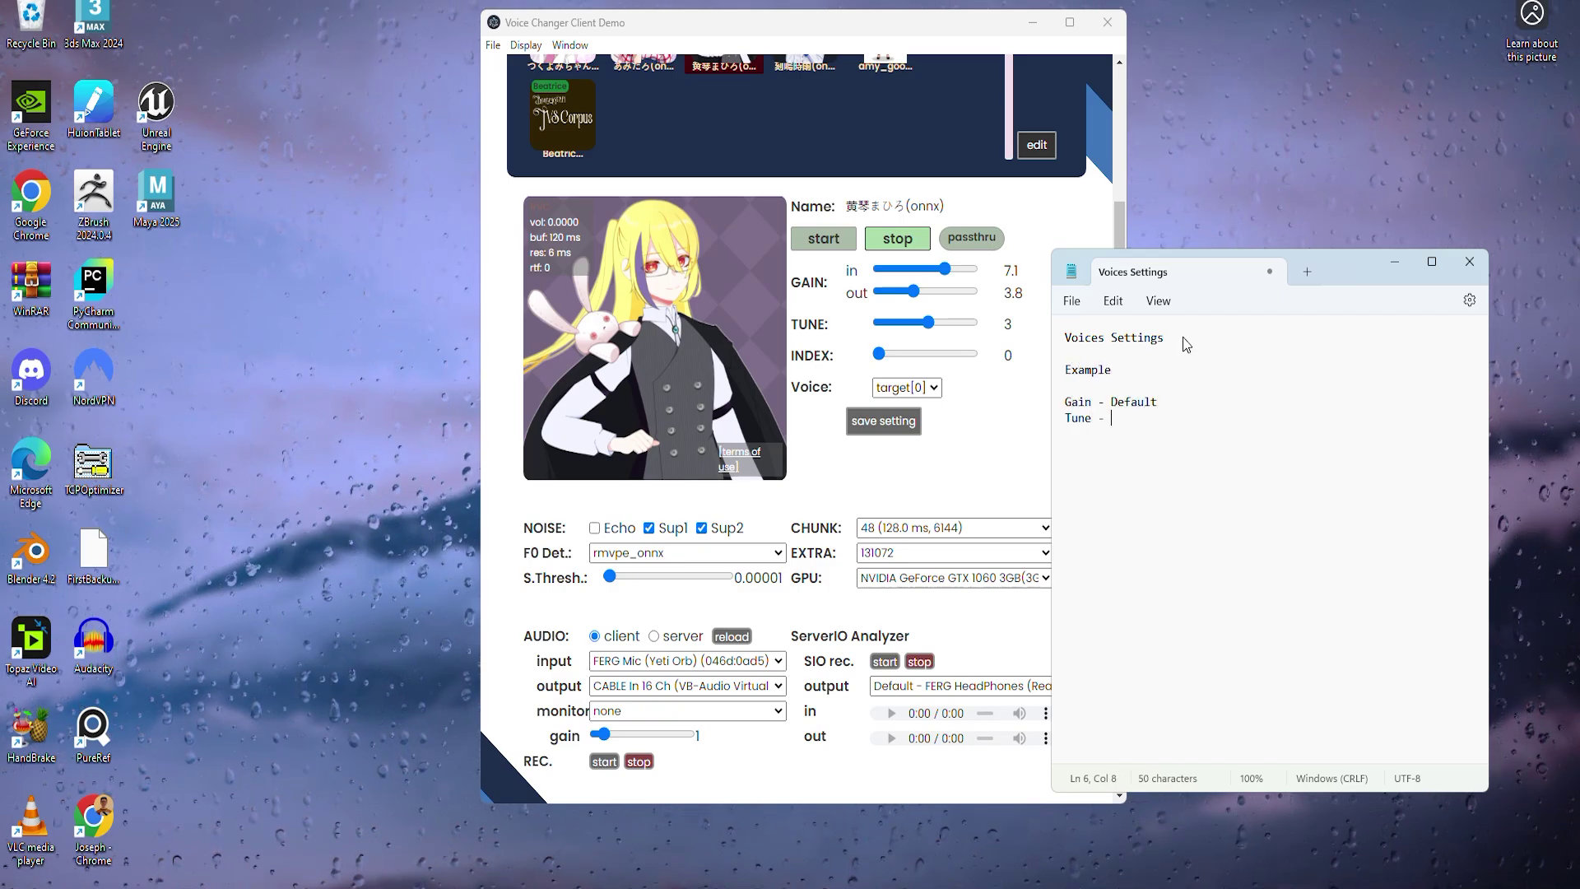
key(Return)
text(Index - 0)
key(Return)
key(Return)
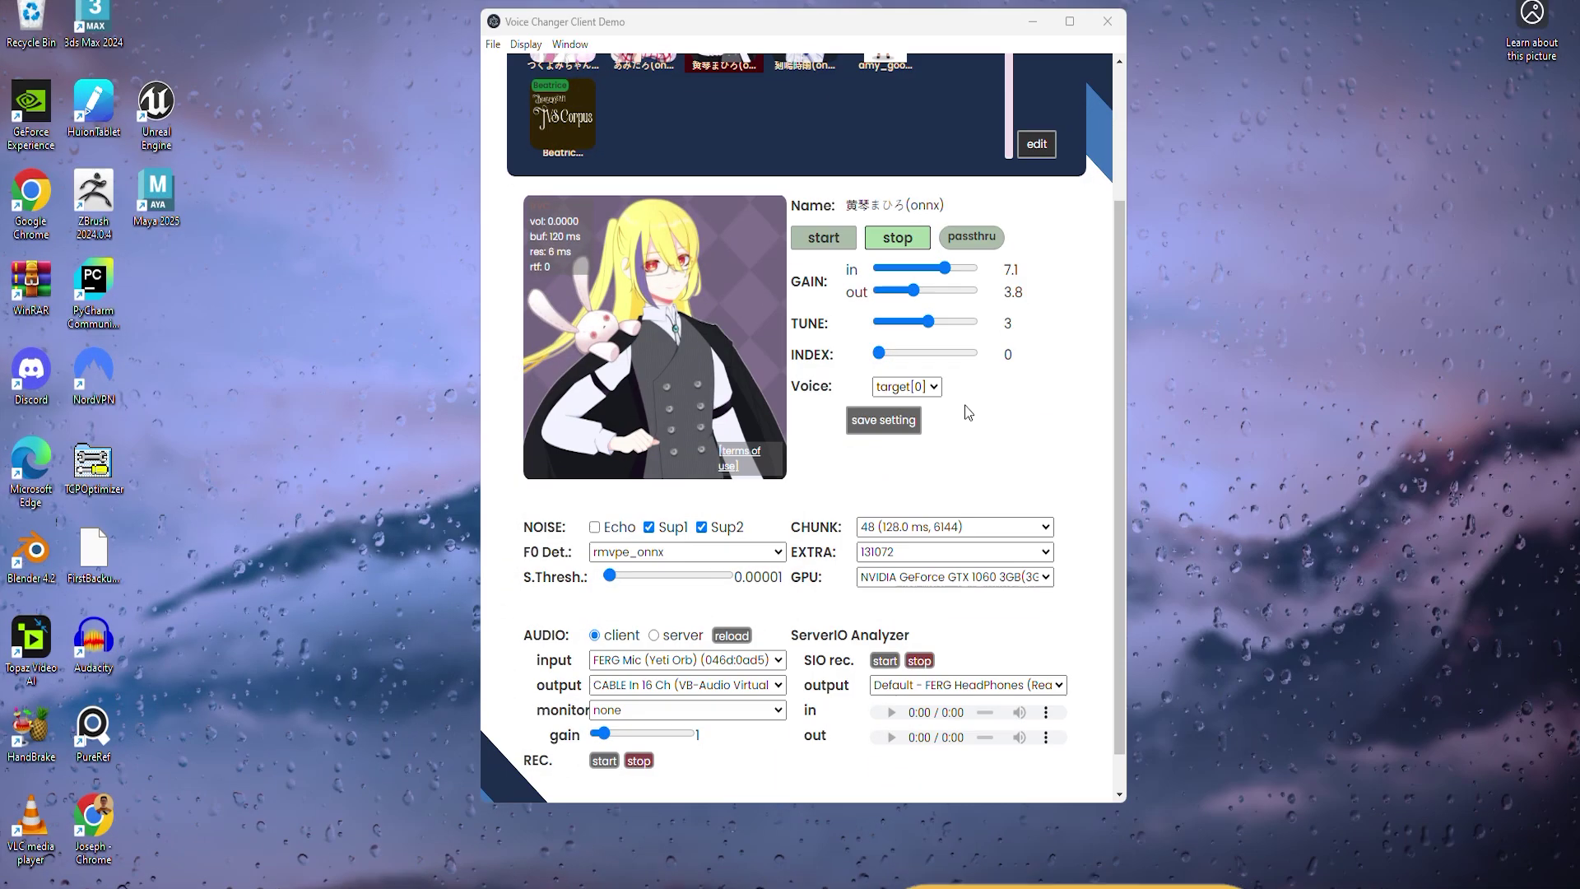
Examine the model slot configuration, including the file upload options for blank slot 5.
drag(1122, 385, 1124, 289)
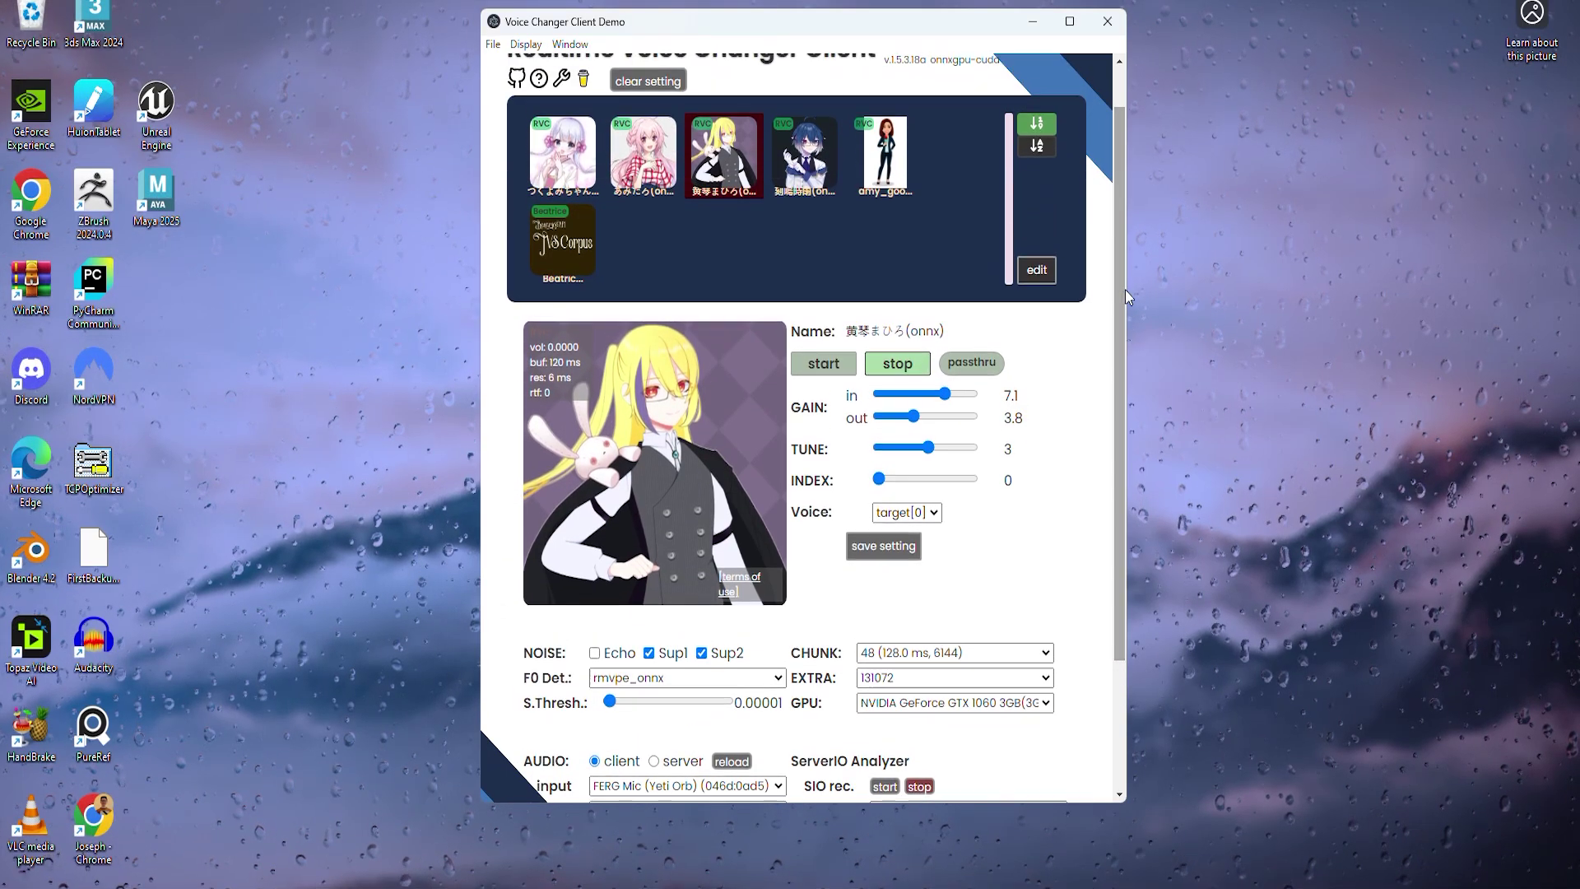
click(1036, 271)
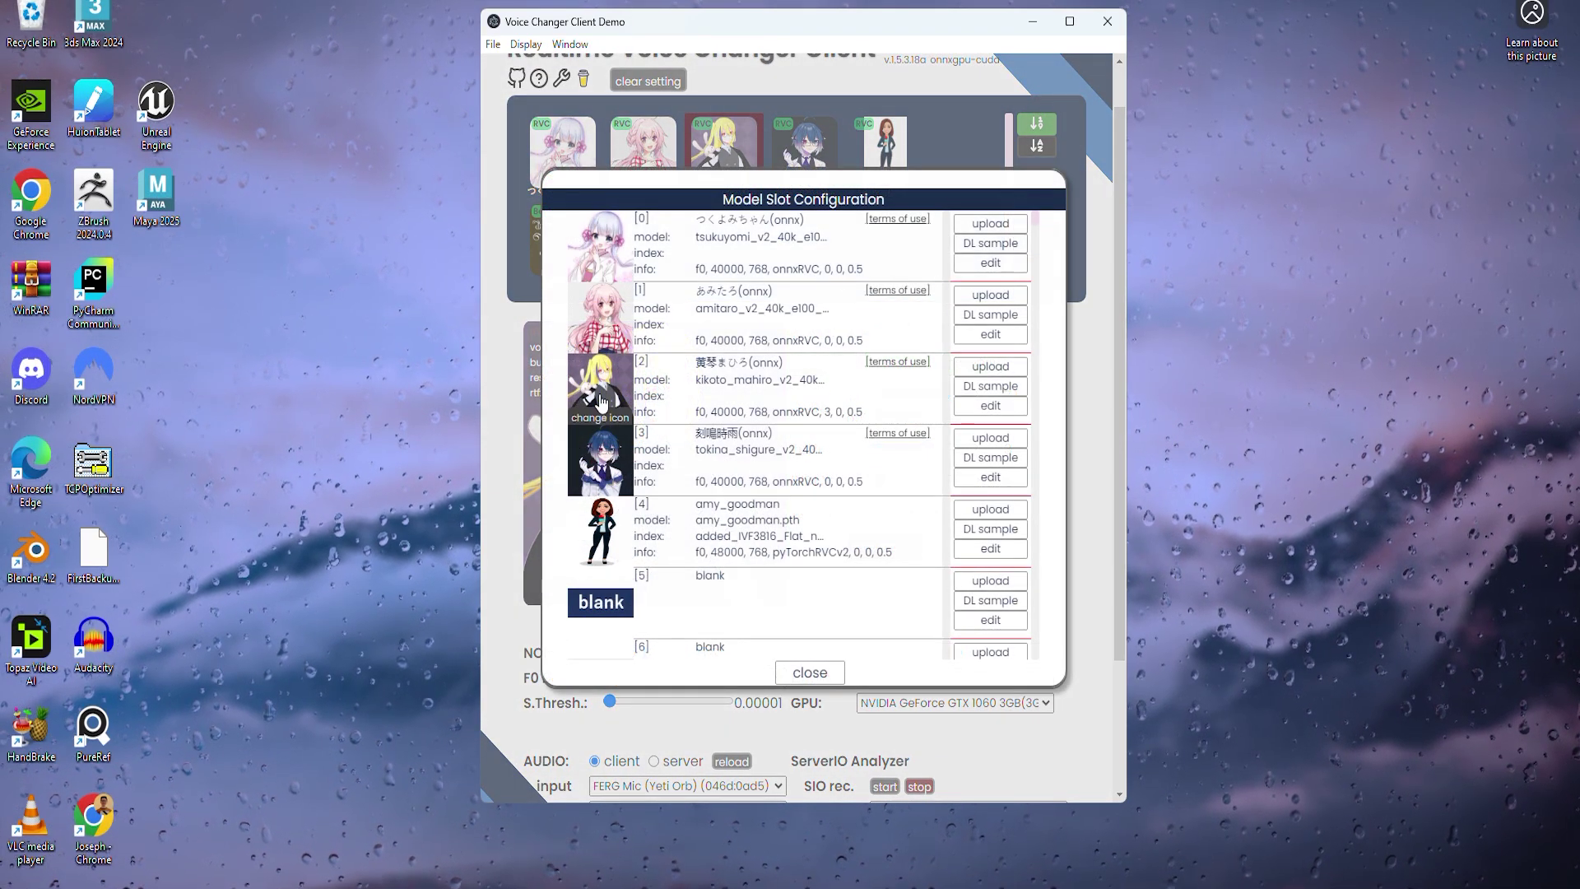
scroll(611, 534, down, 10)
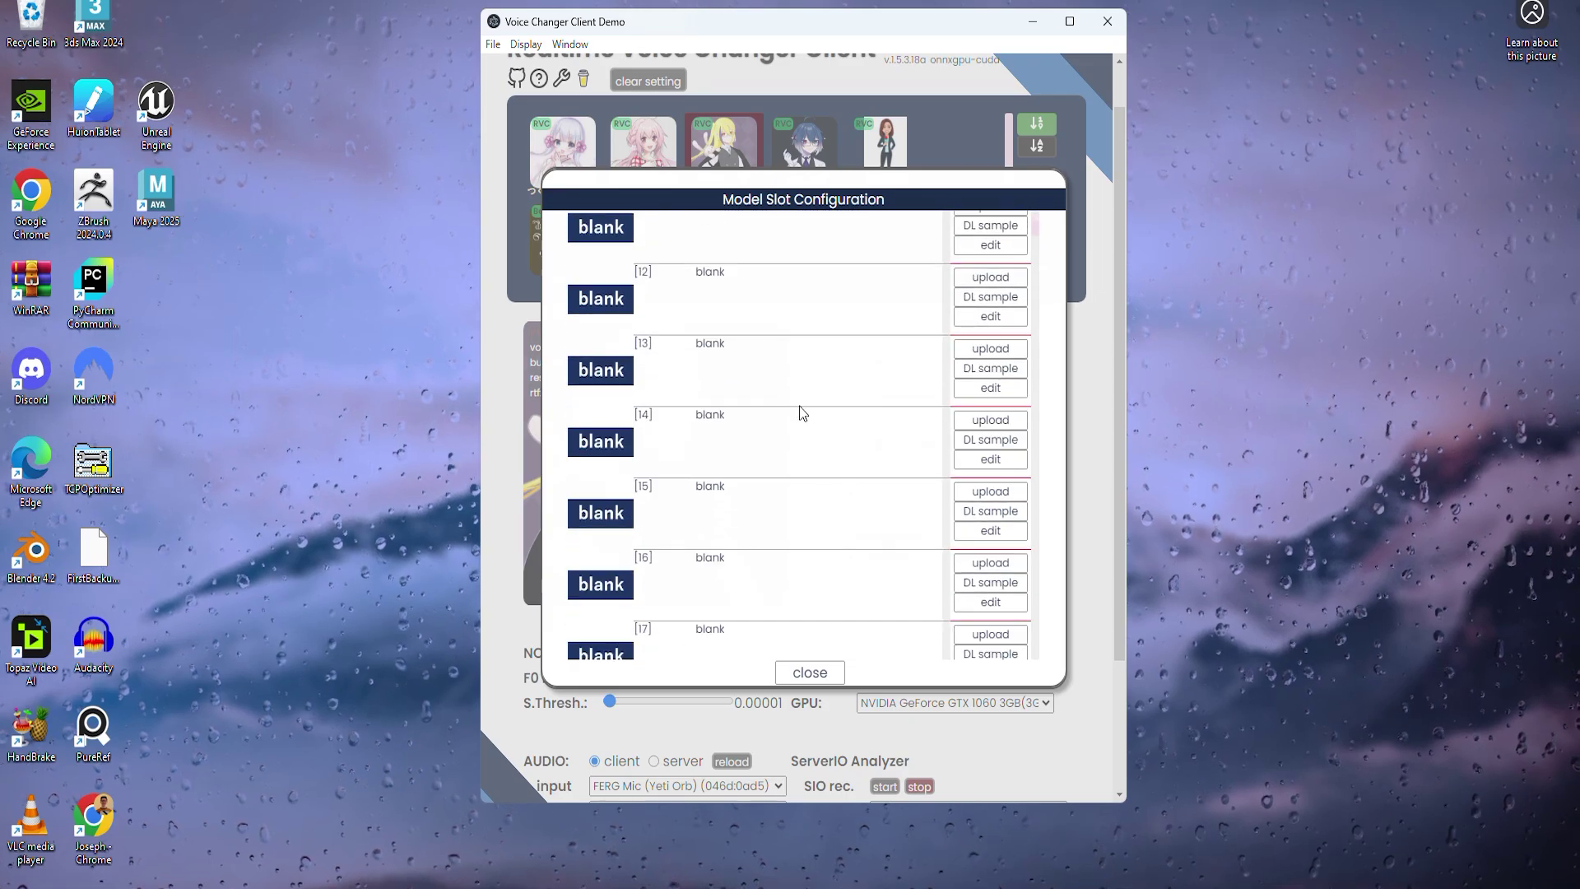
scroll(785, 439, up, 9)
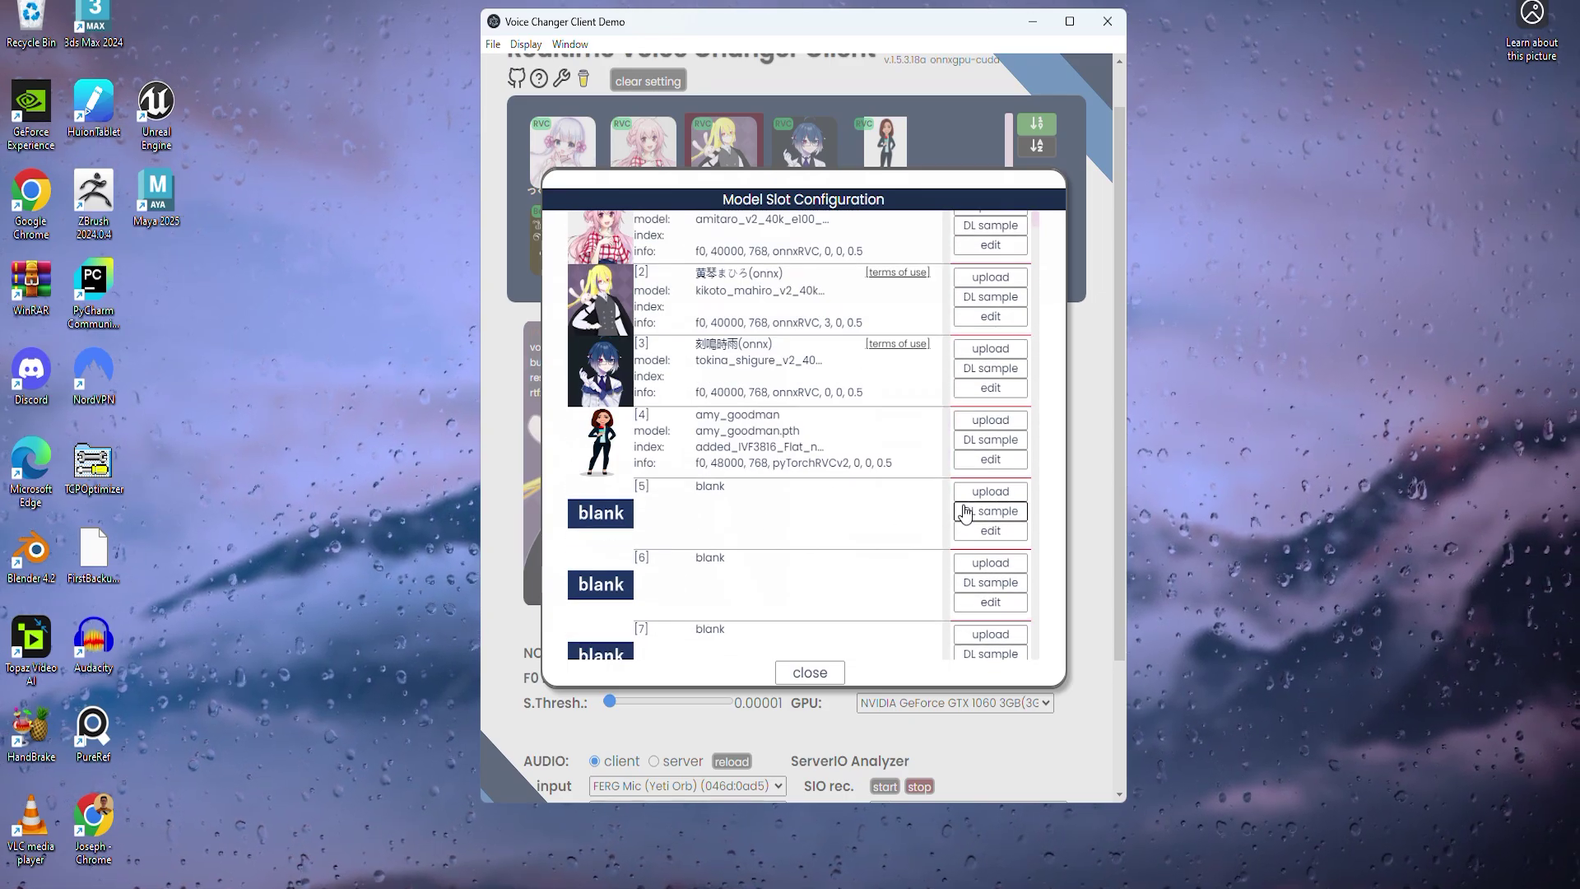
click(990, 491)
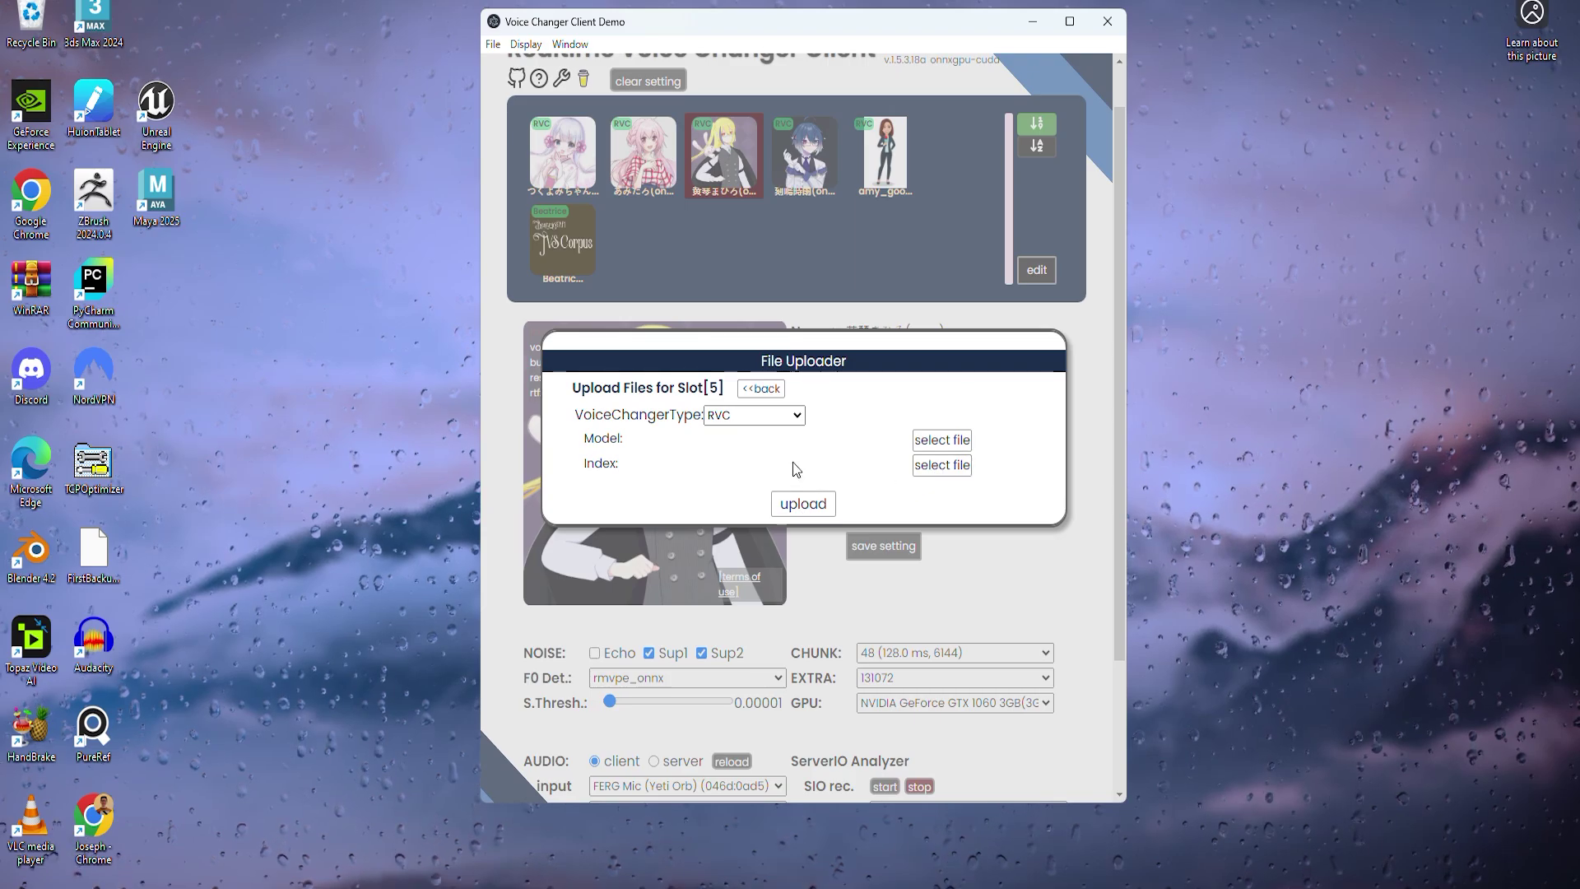
click(774, 396)
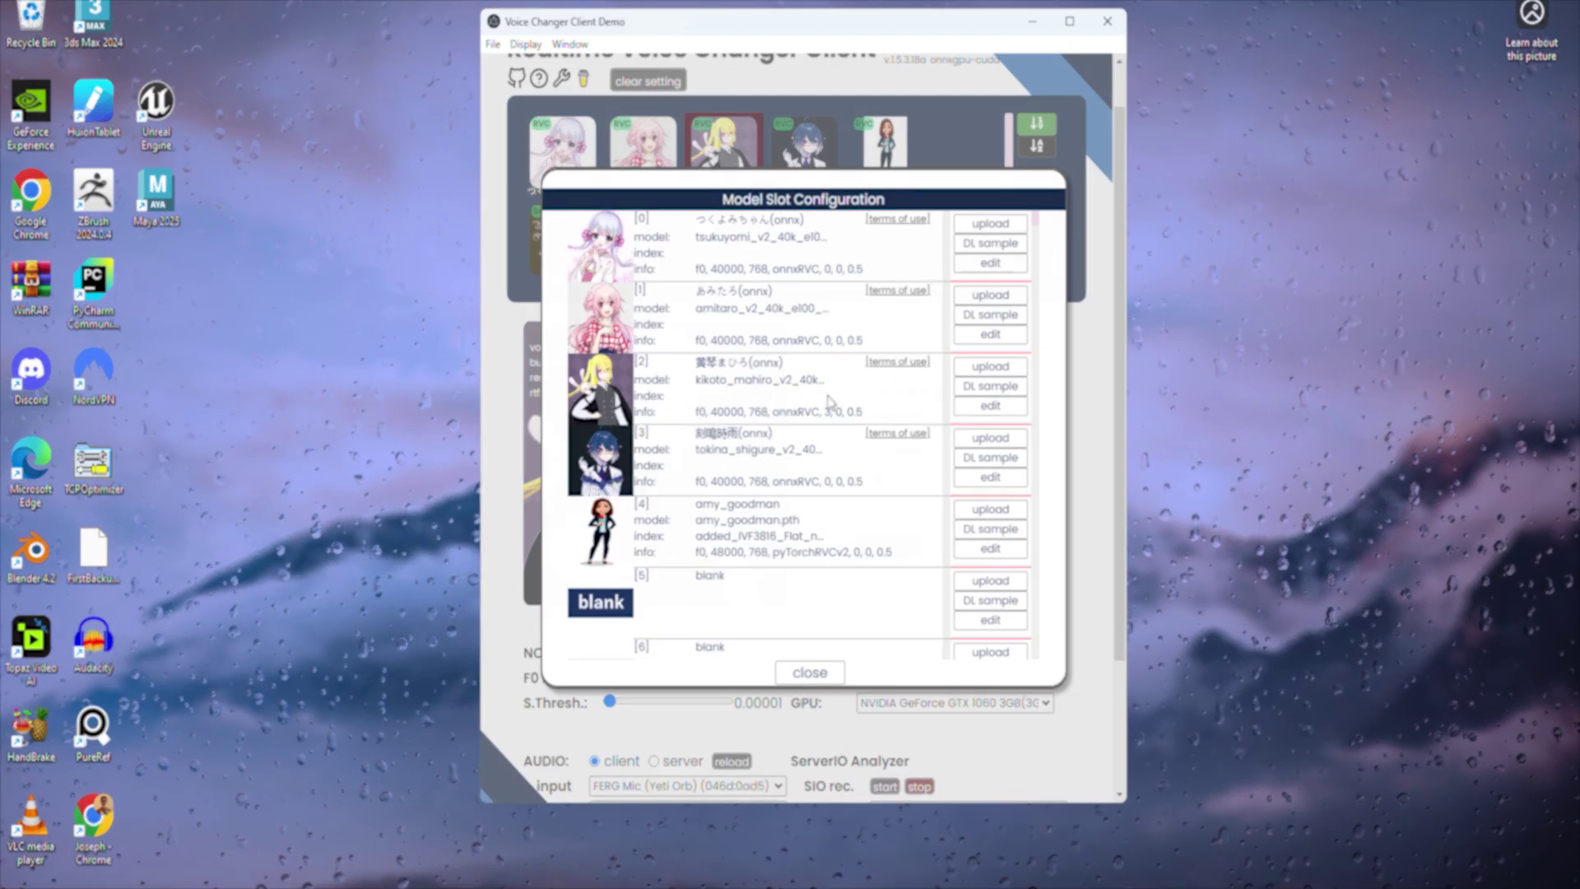
scroll(796, 411, down, 4)
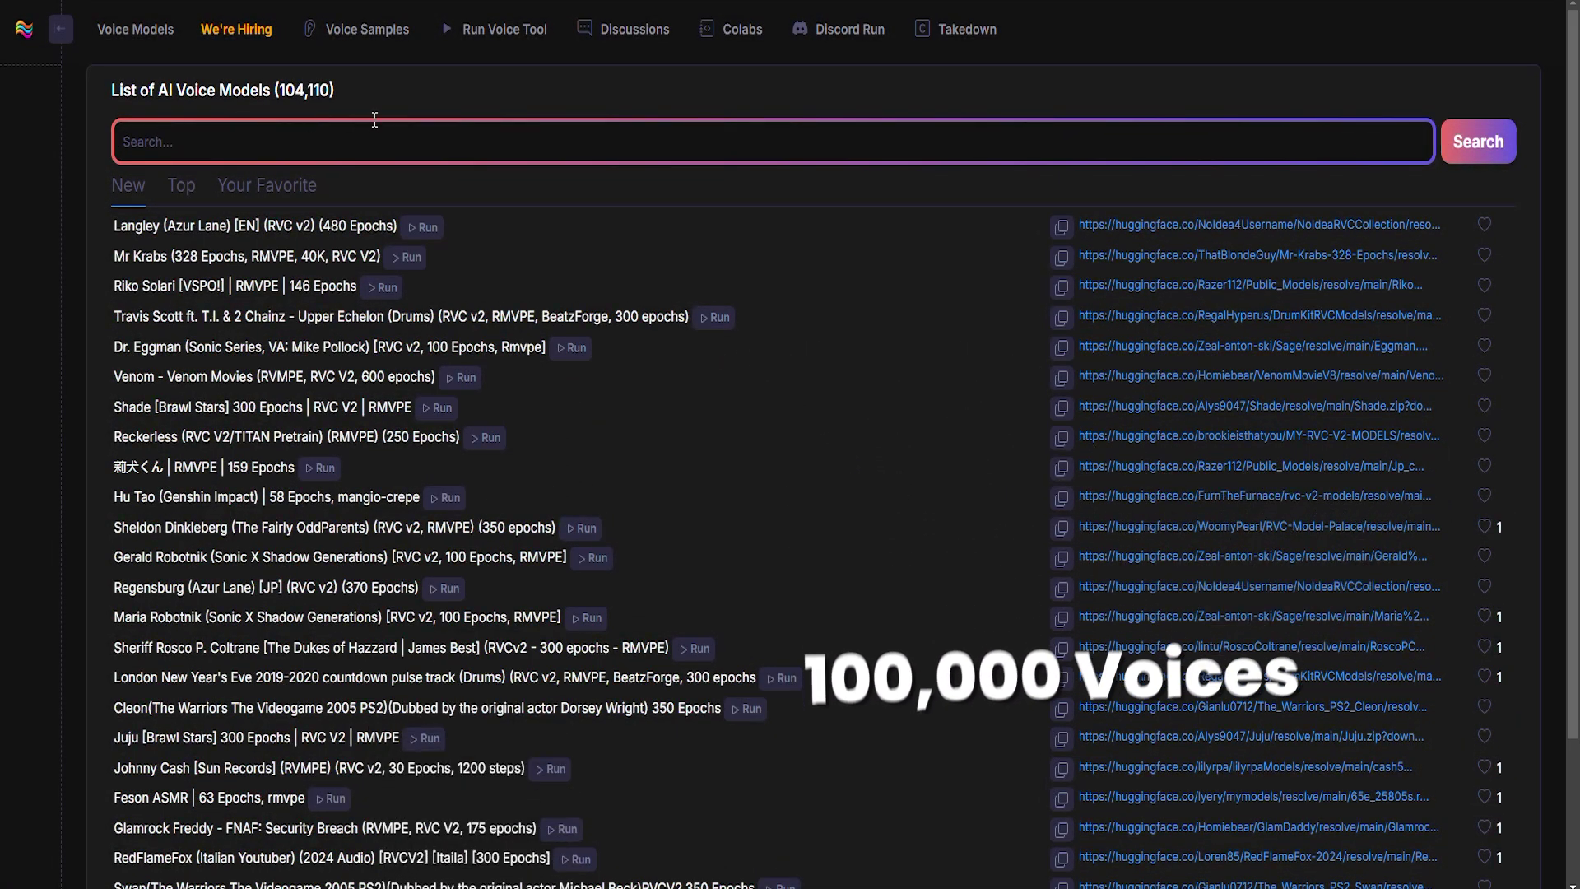
On voice-models.com, search the voice models for Star Wars and open the second page of results.
text(Star )
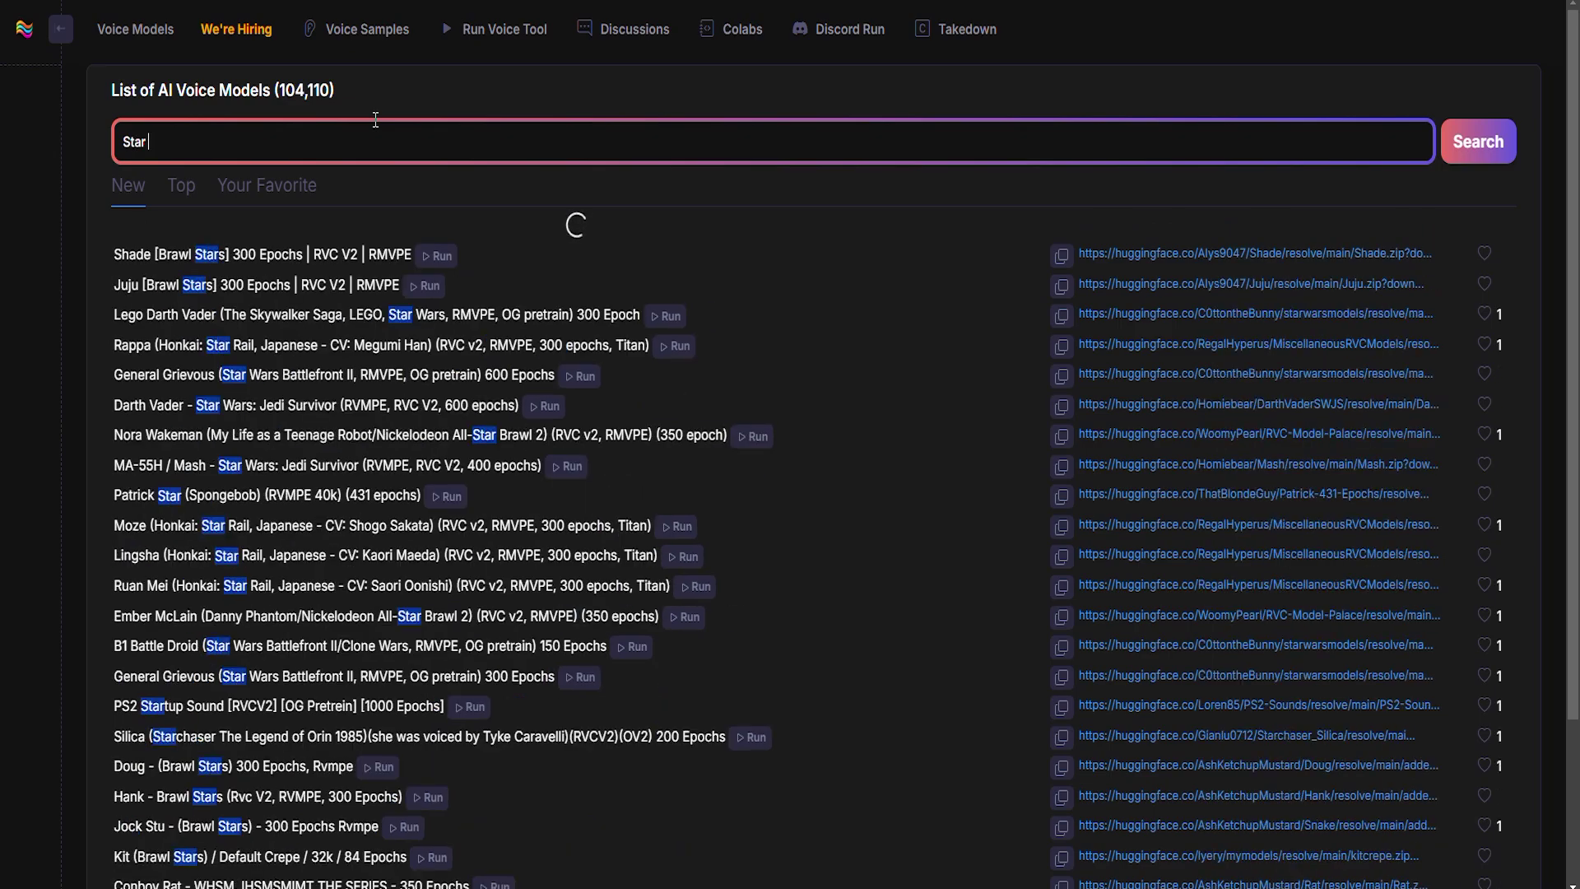
text(Wars)
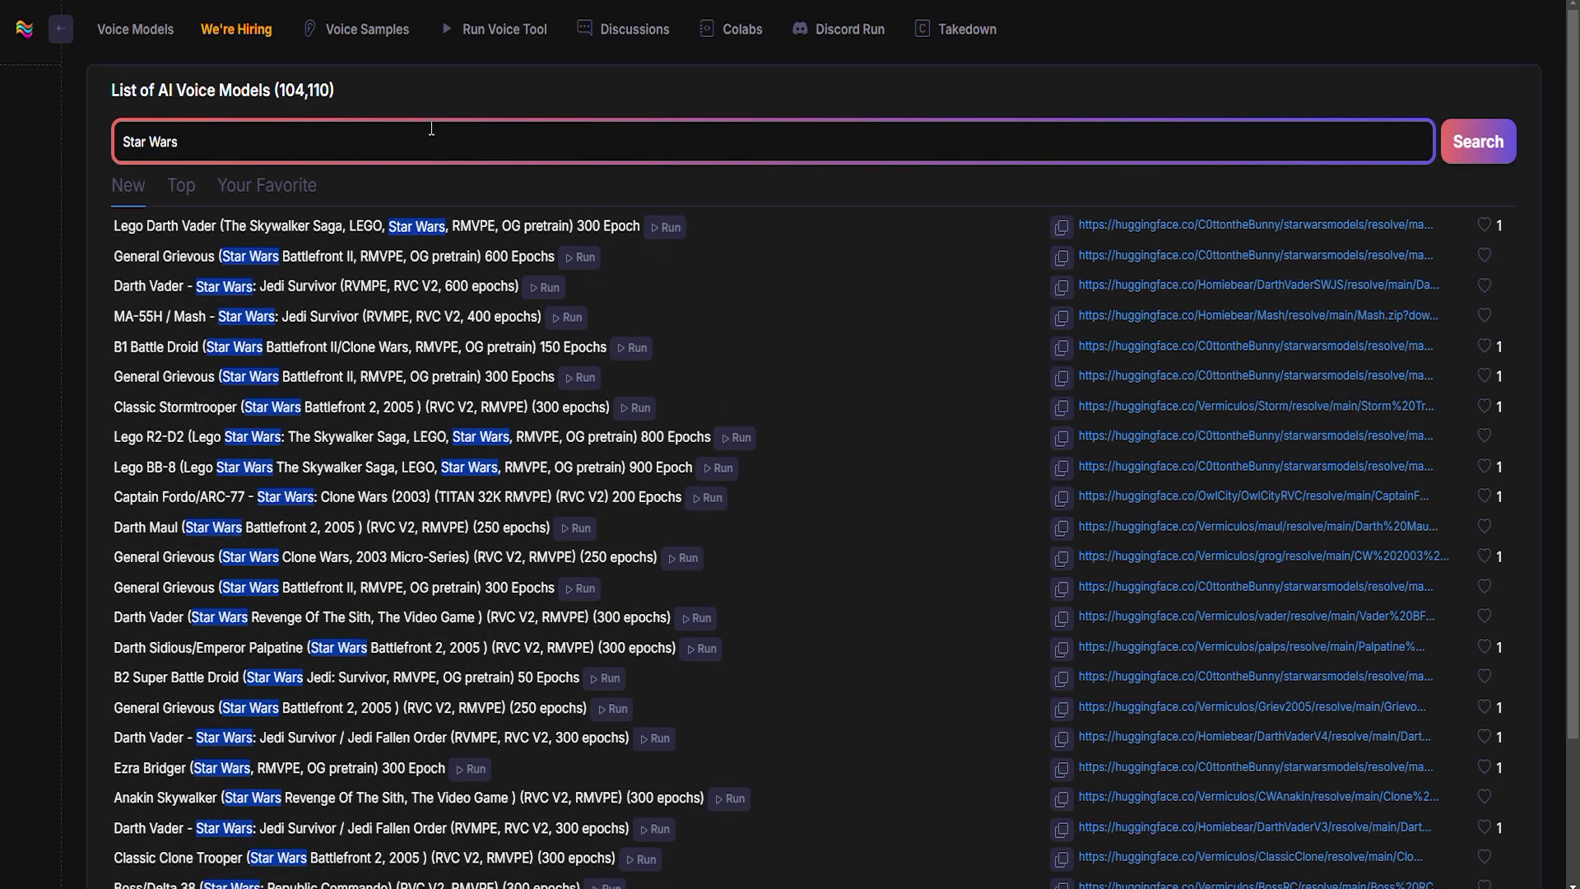
scroll(463, 272, down, 3)
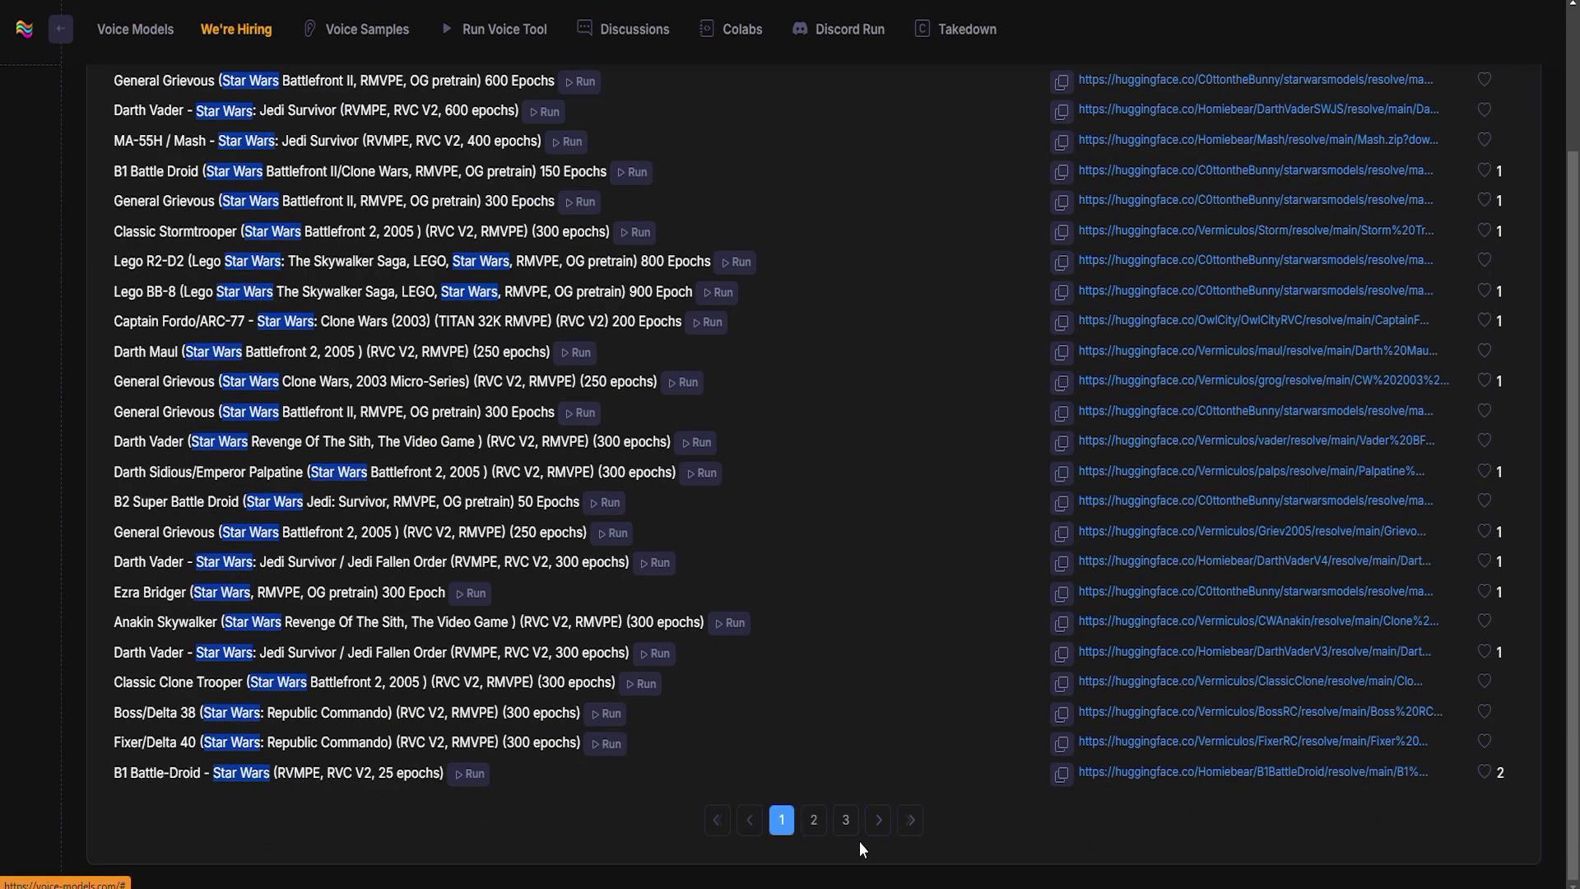
click(813, 823)
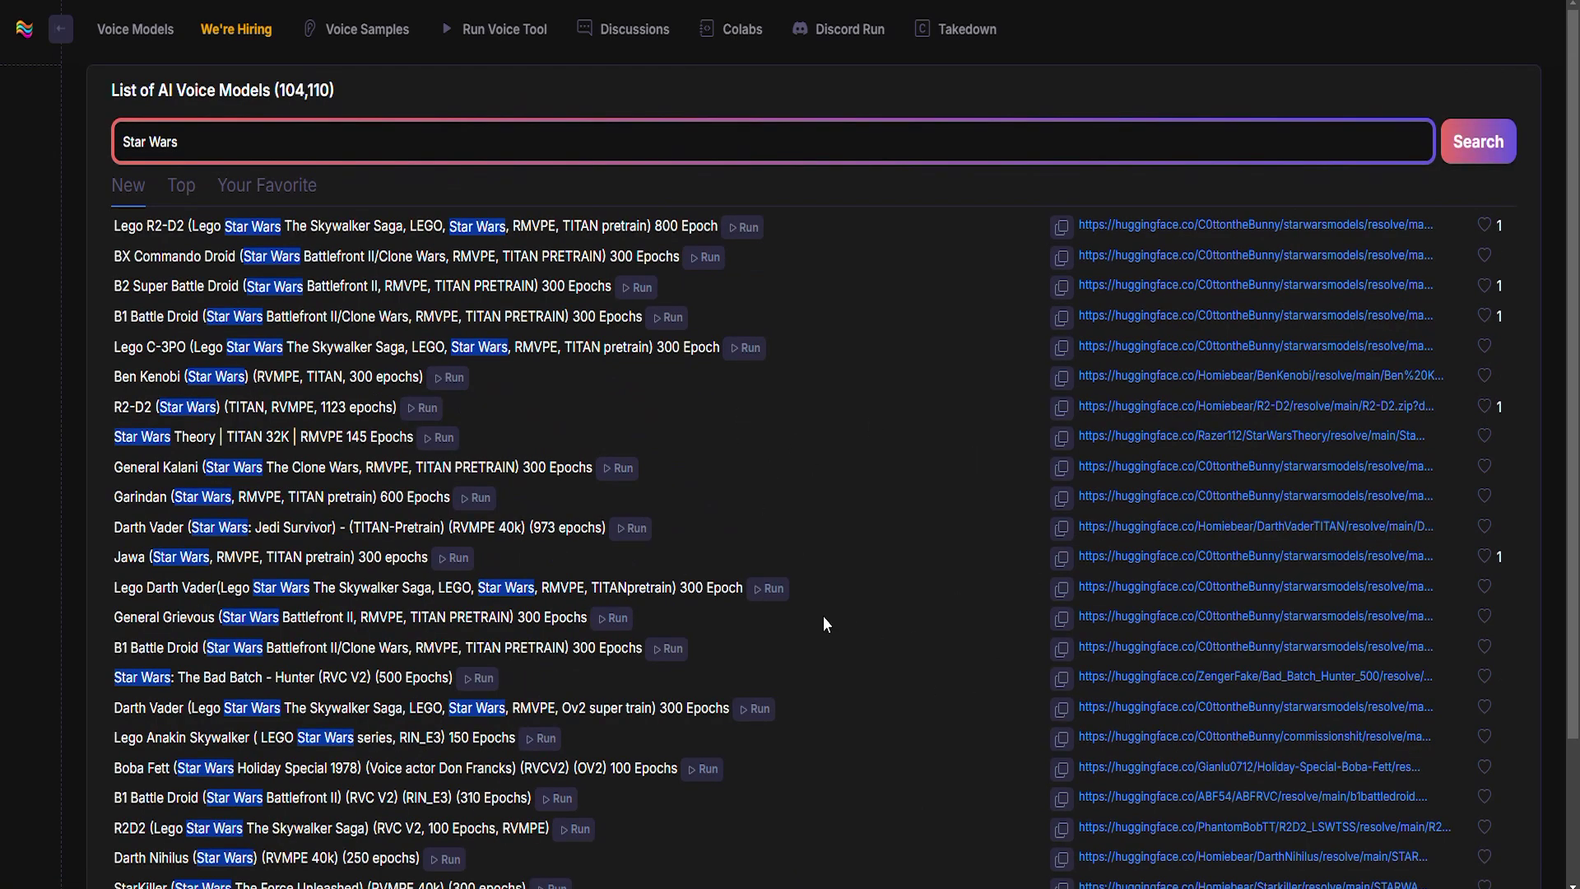
Search the voice models for Spongebob and browse the results.
drag(185, 141, 108, 138)
text(Spongebob)
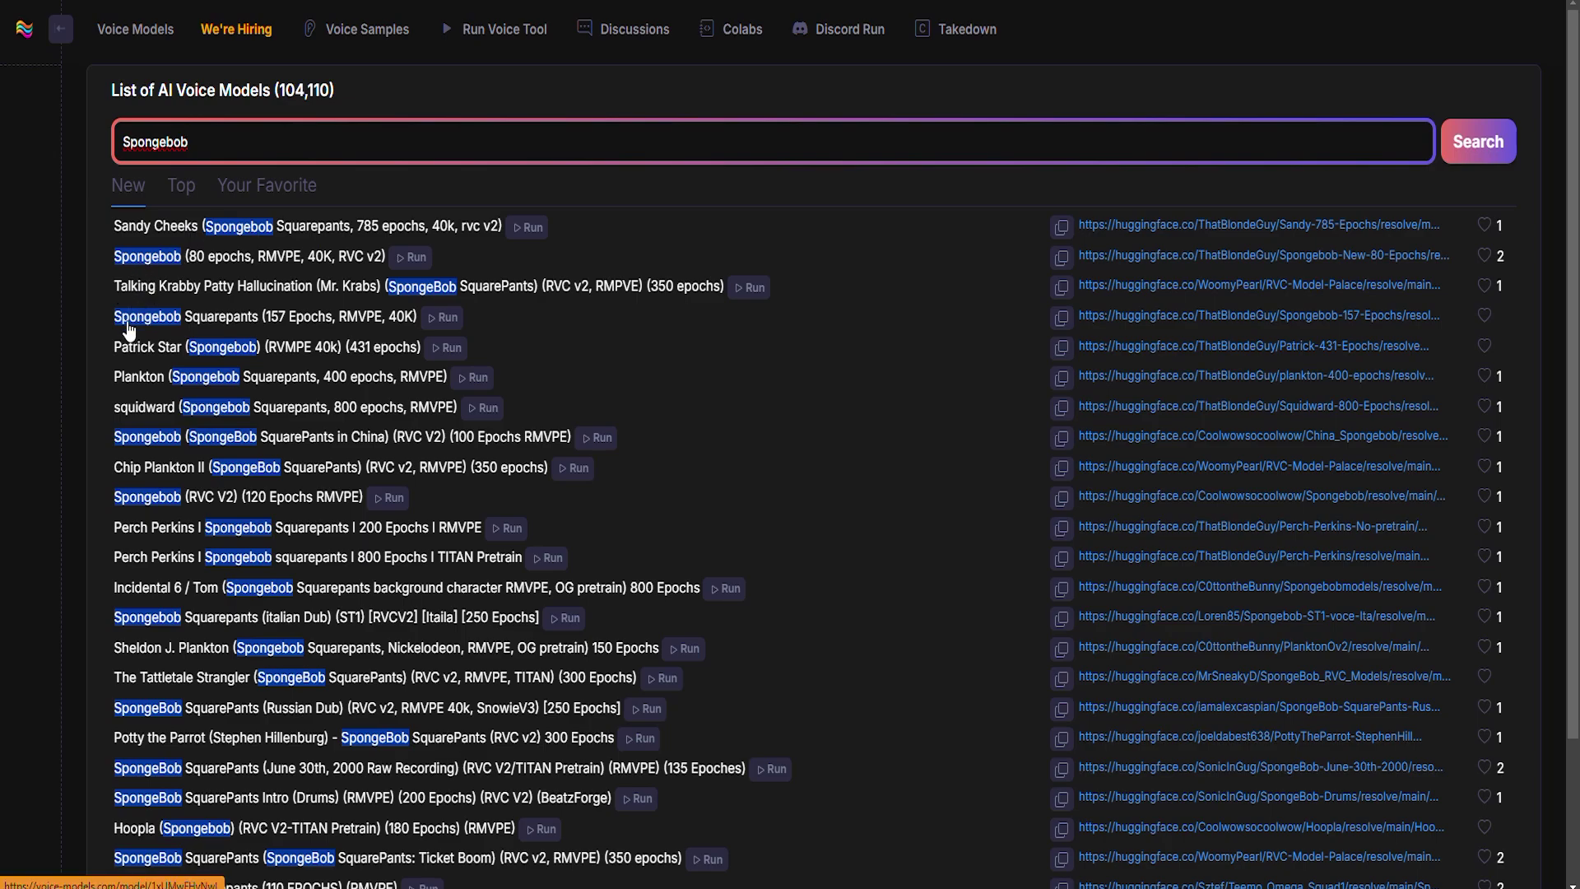
scroll(189, 403, down, 2)
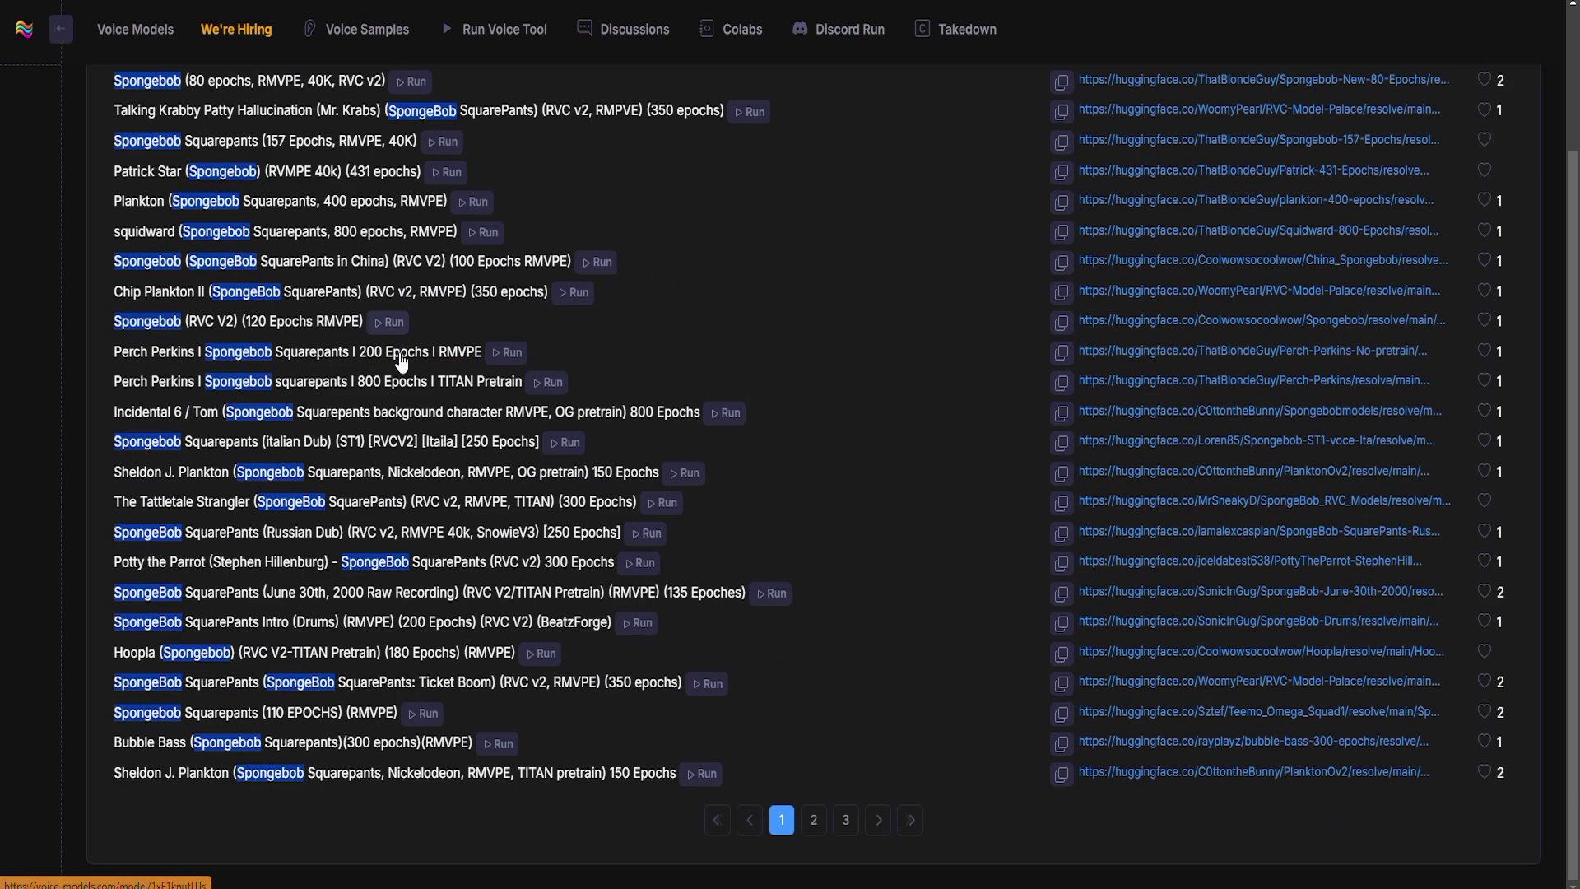
scroll(464, 329, up, 2)
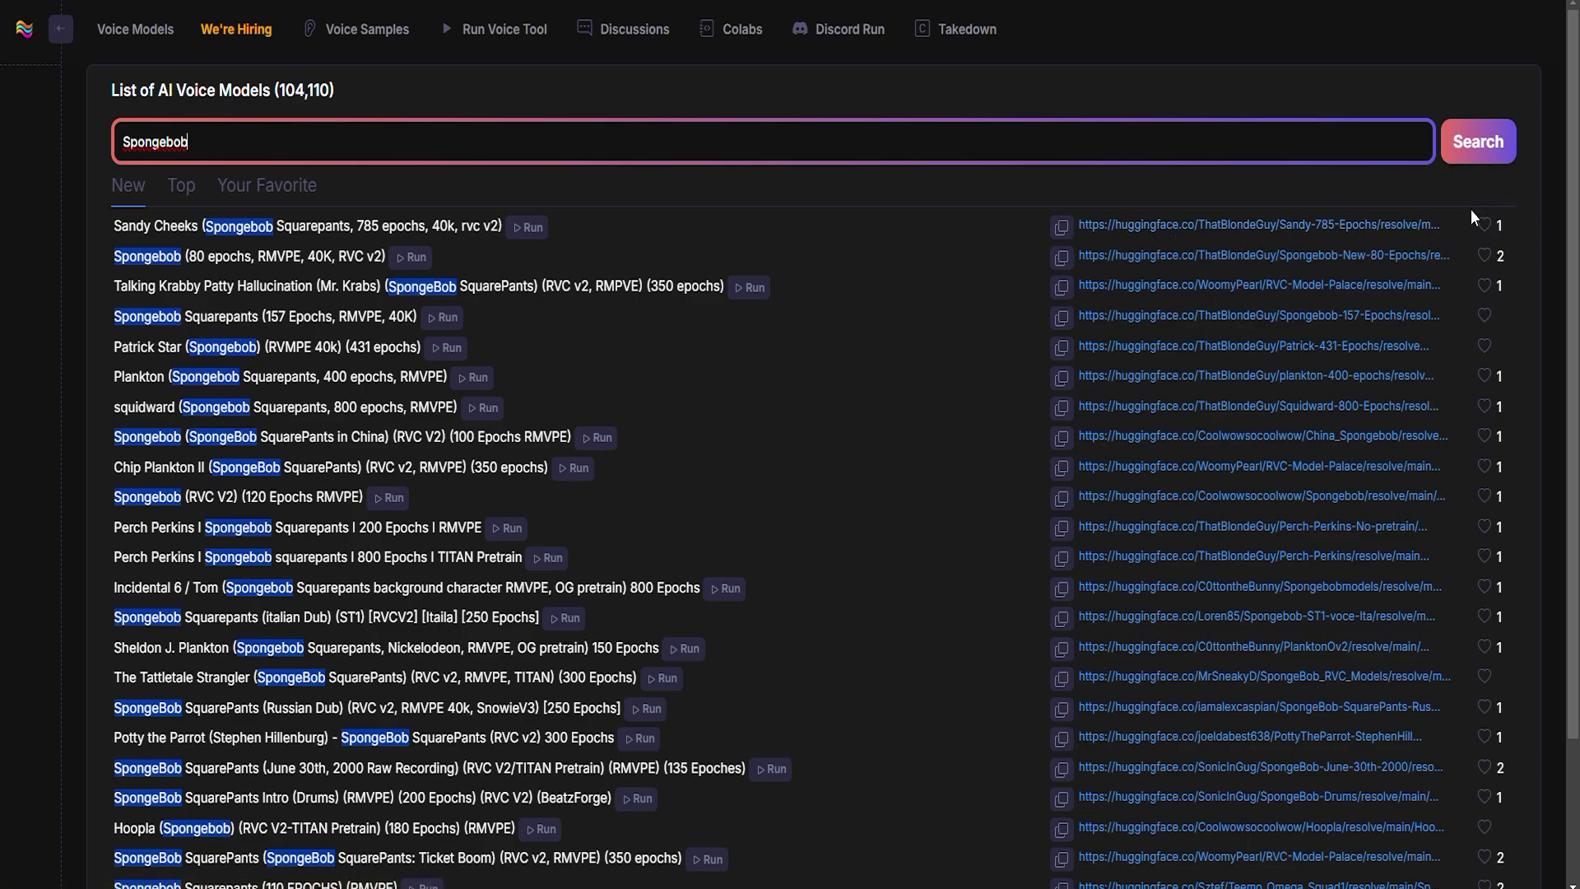
scroll(1490, 296, down, 2)
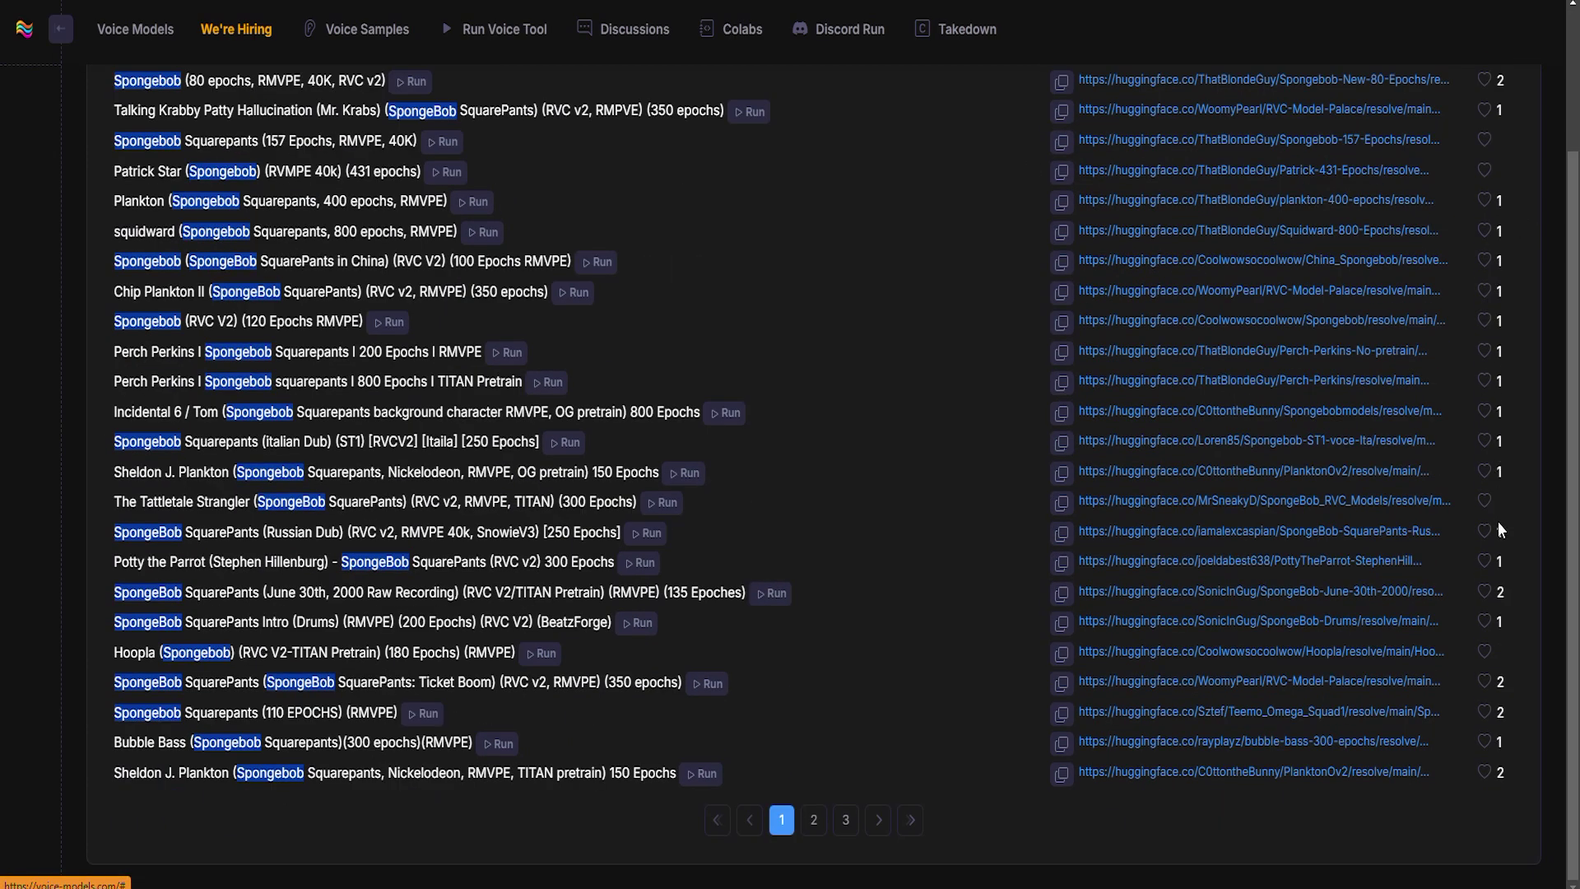
scroll(1298, 687, up, 1)
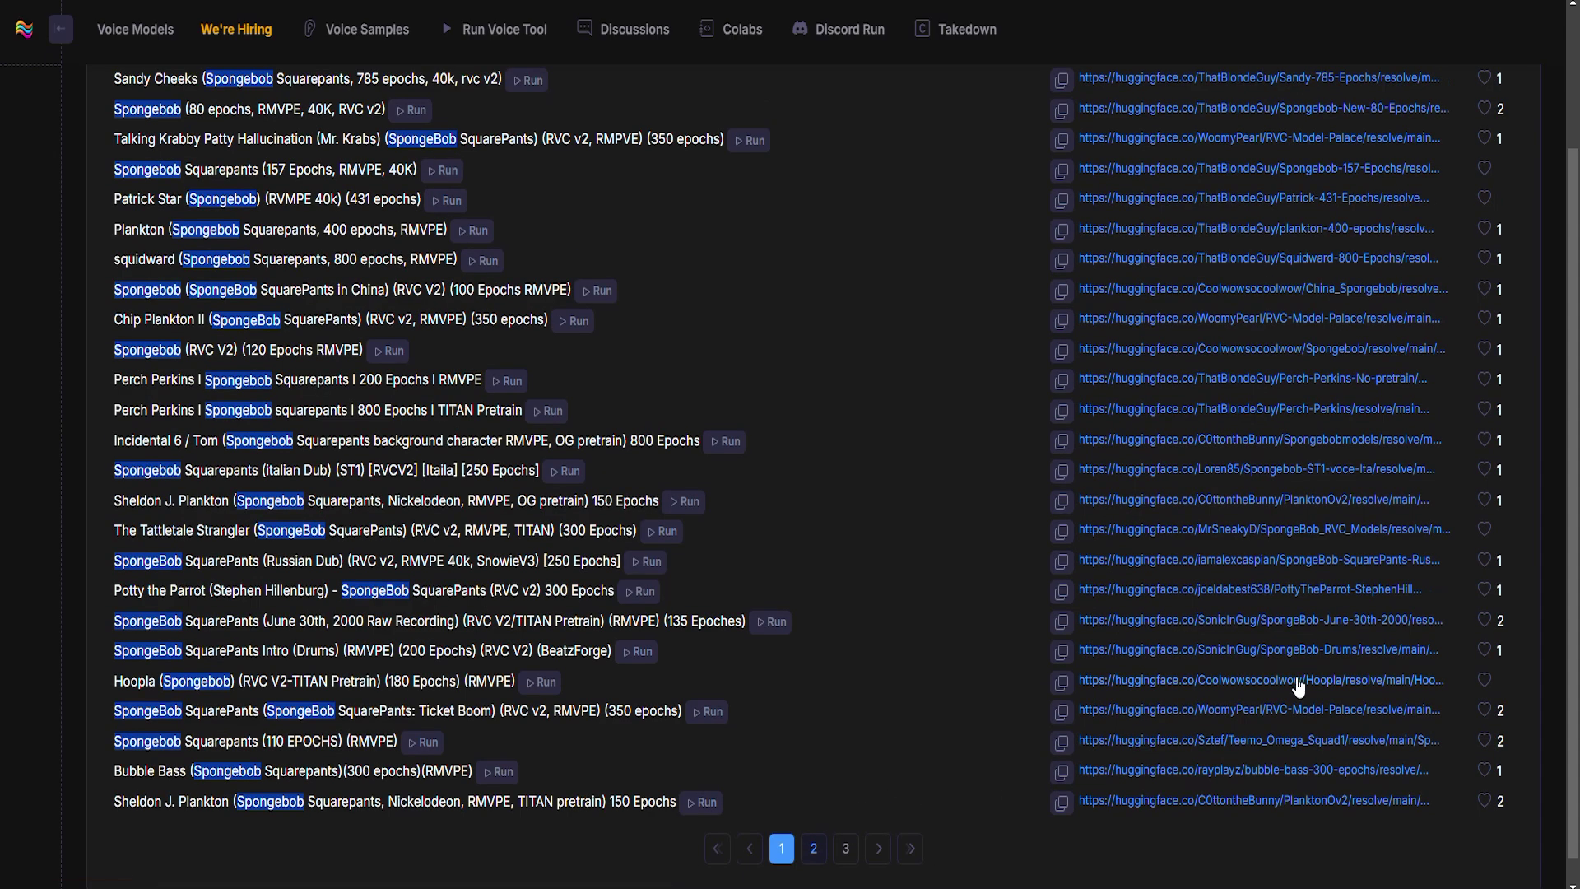
scroll(1477, 341, up, 1)
scroll(1477, 313, down, 1)
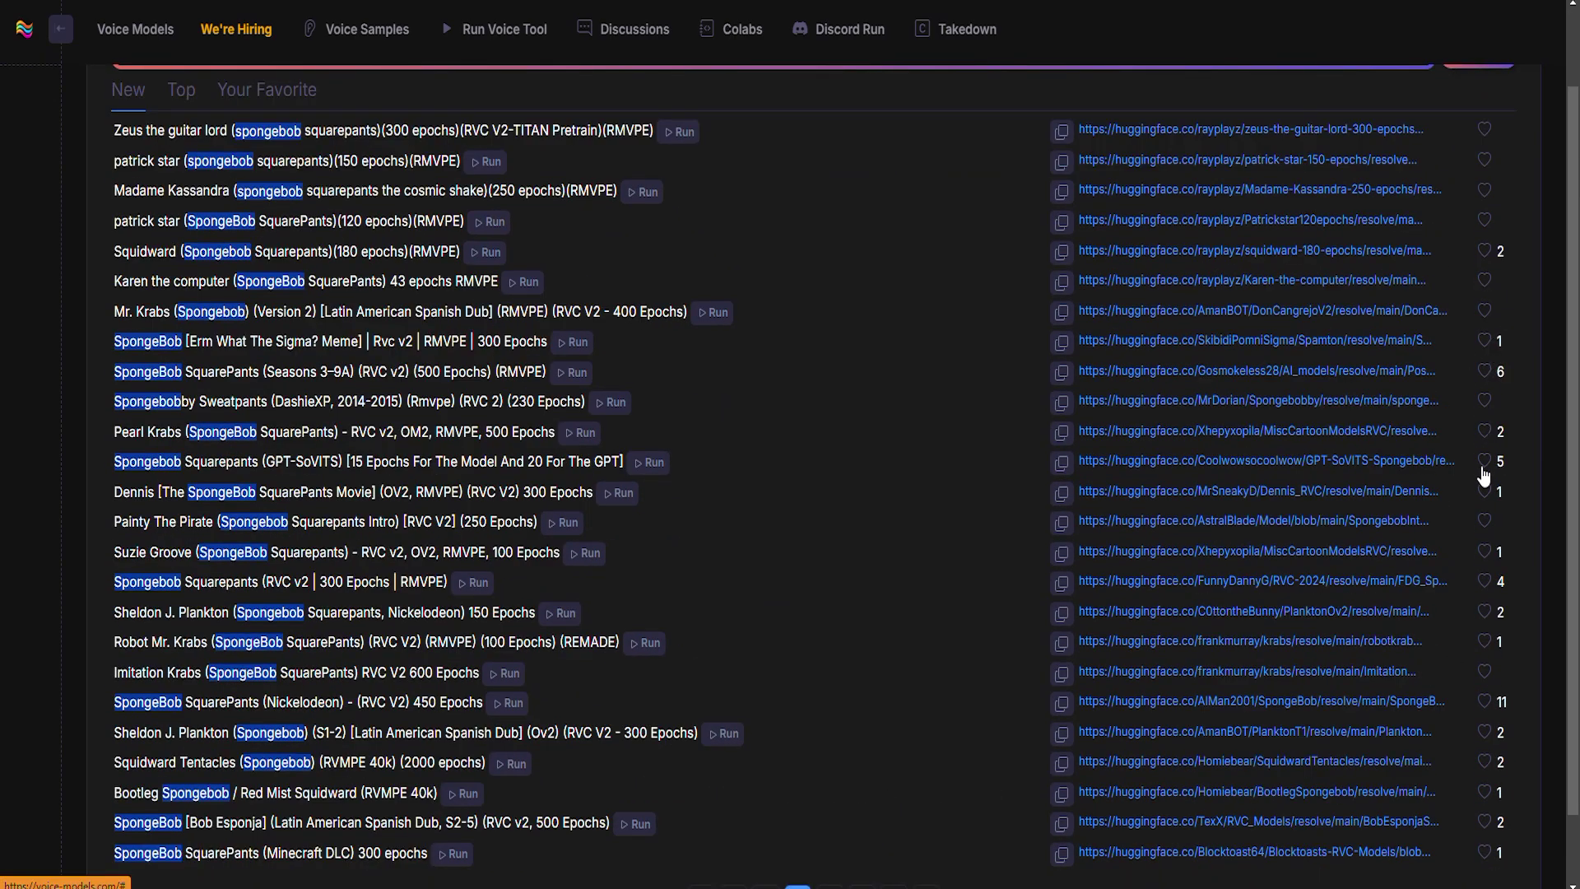
Search the voice models for Mr Krabs and download the FCCD Remake and Joe Whyte/BFBB Voice models.
scroll(1404, 323, up, 1)
key(ctrl+a)
text(Mr Krabs)
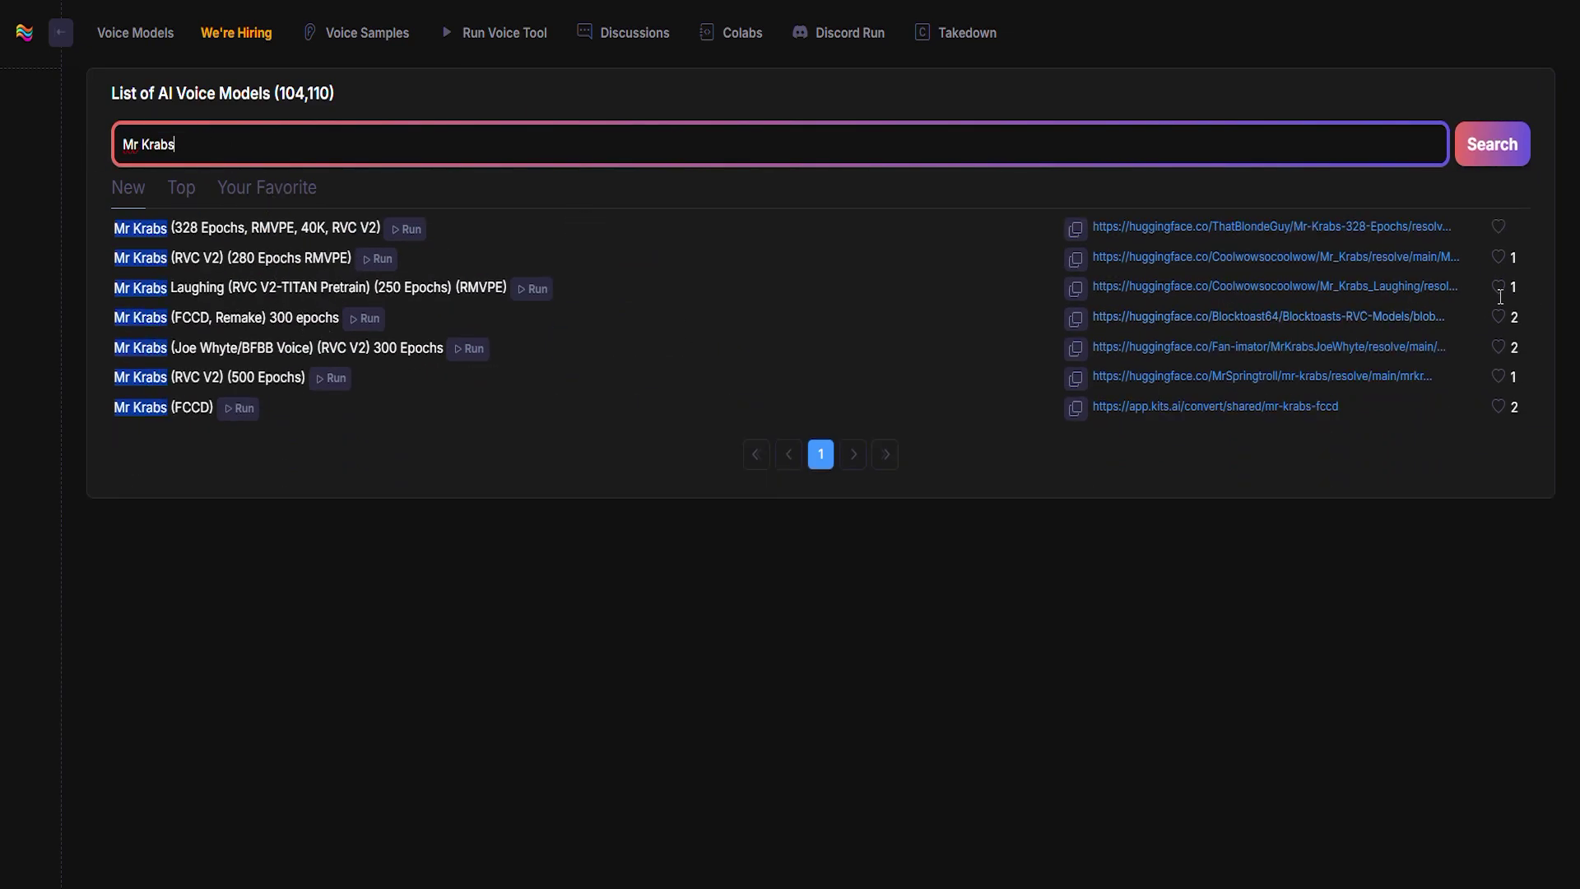
click(1142, 328)
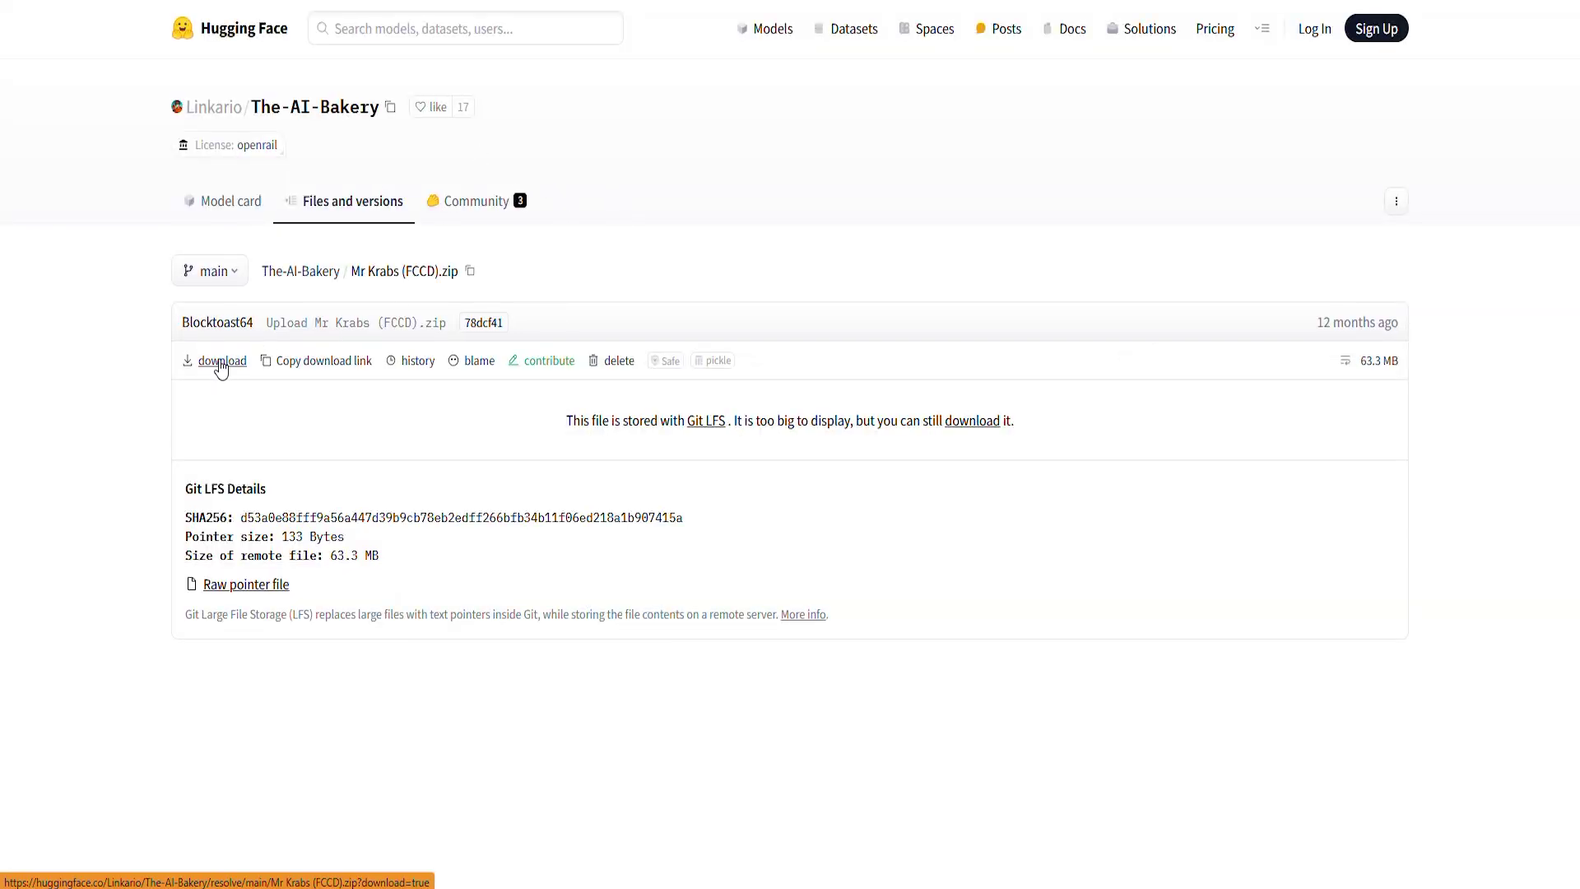
click(221, 363)
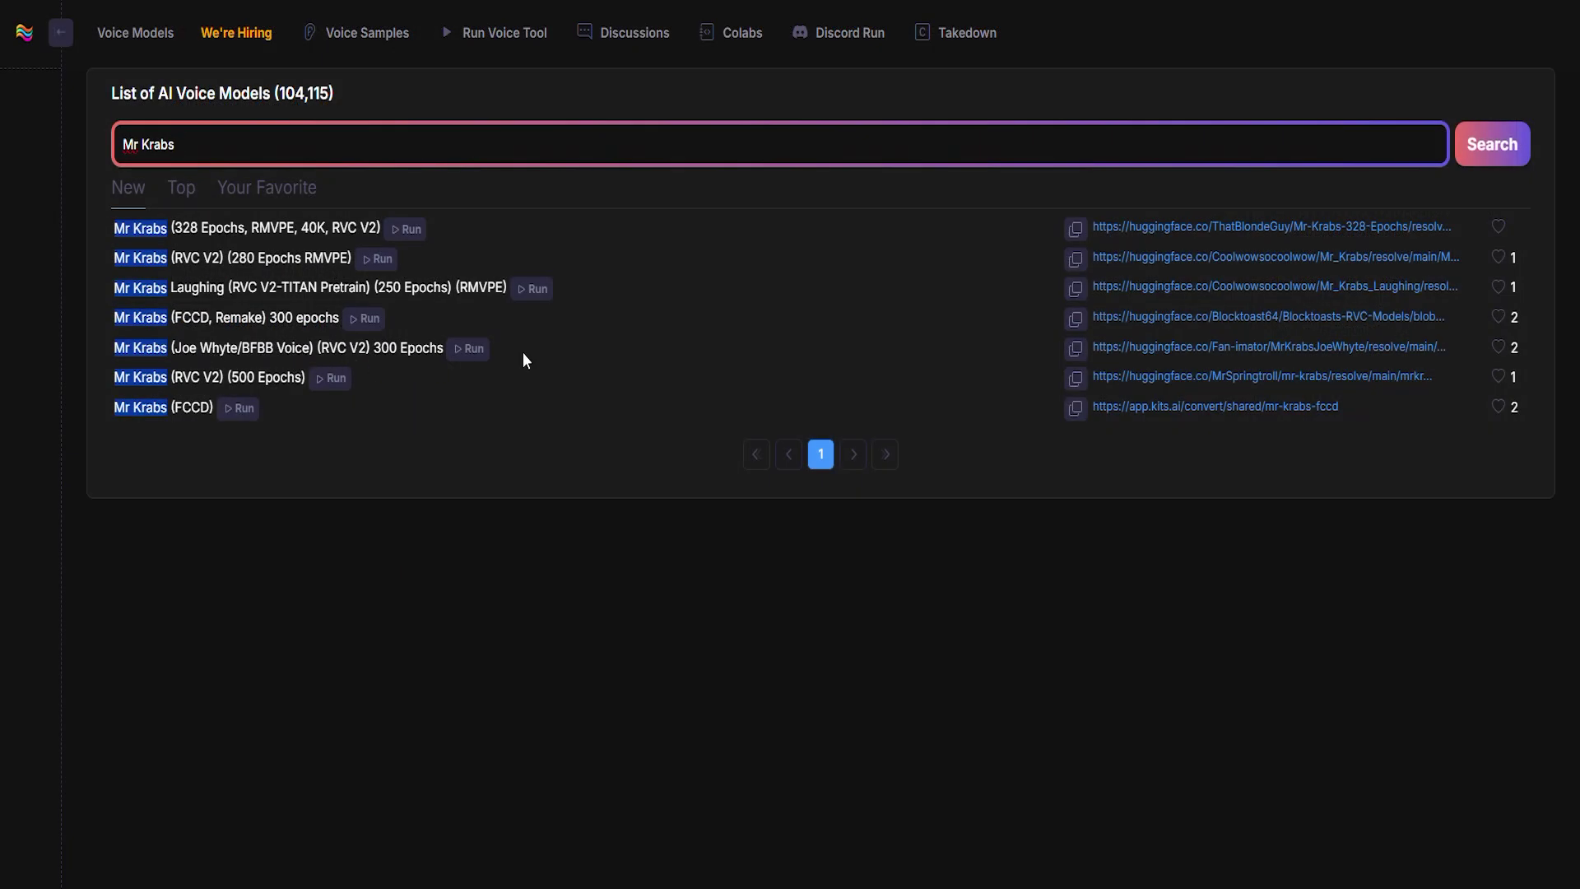
click(1159, 353)
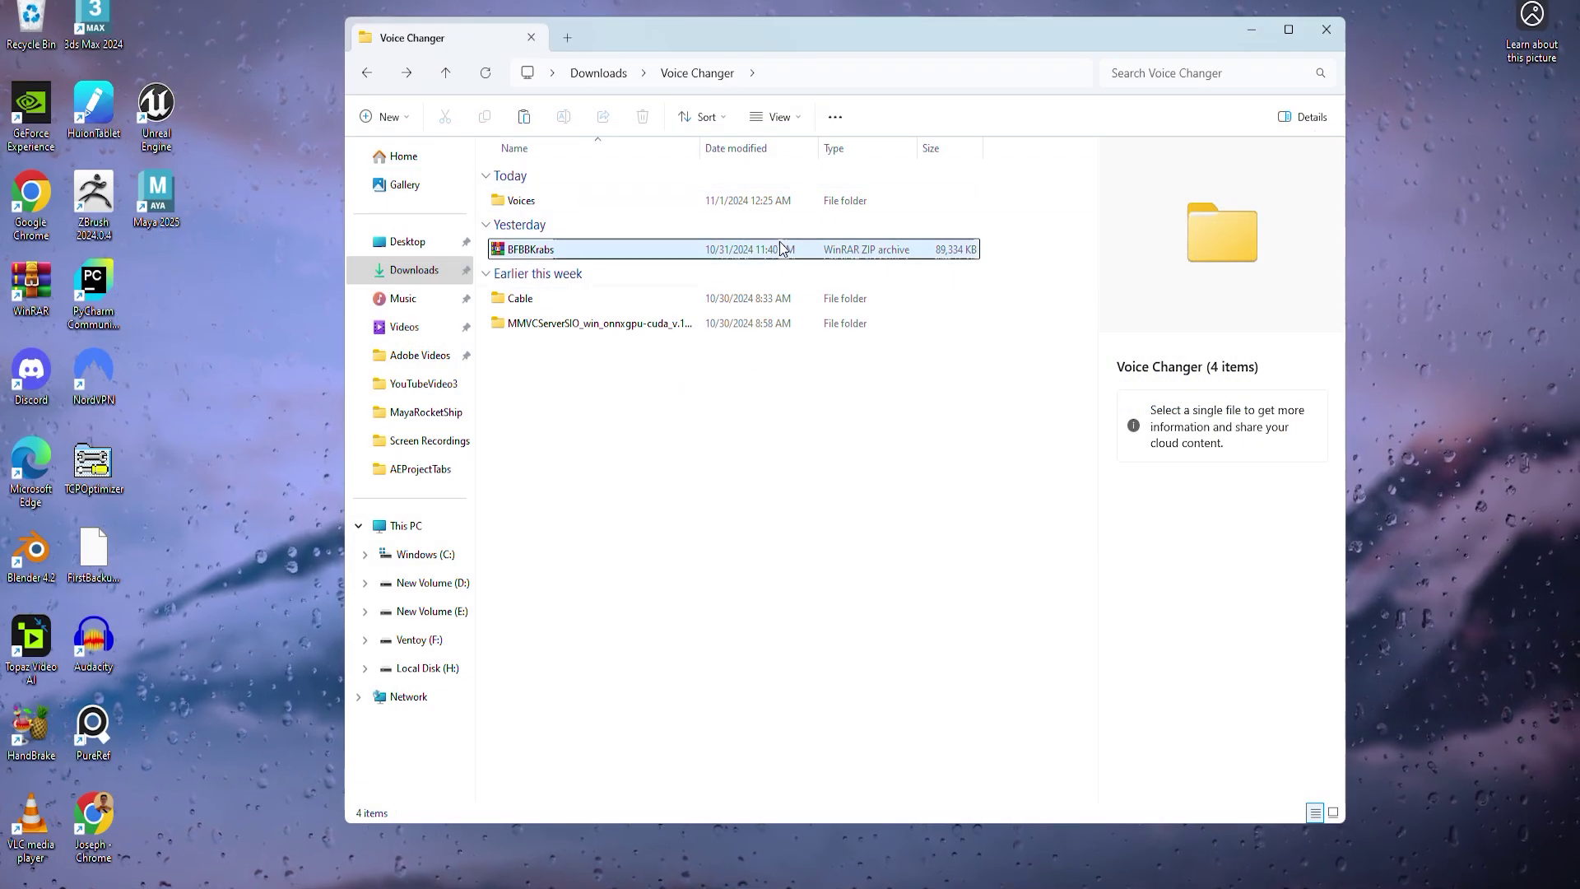
Move the BFBBKrabs archive into the Voices folder inside Downloads\Voice Changer and open that folder.
click(553, 247)
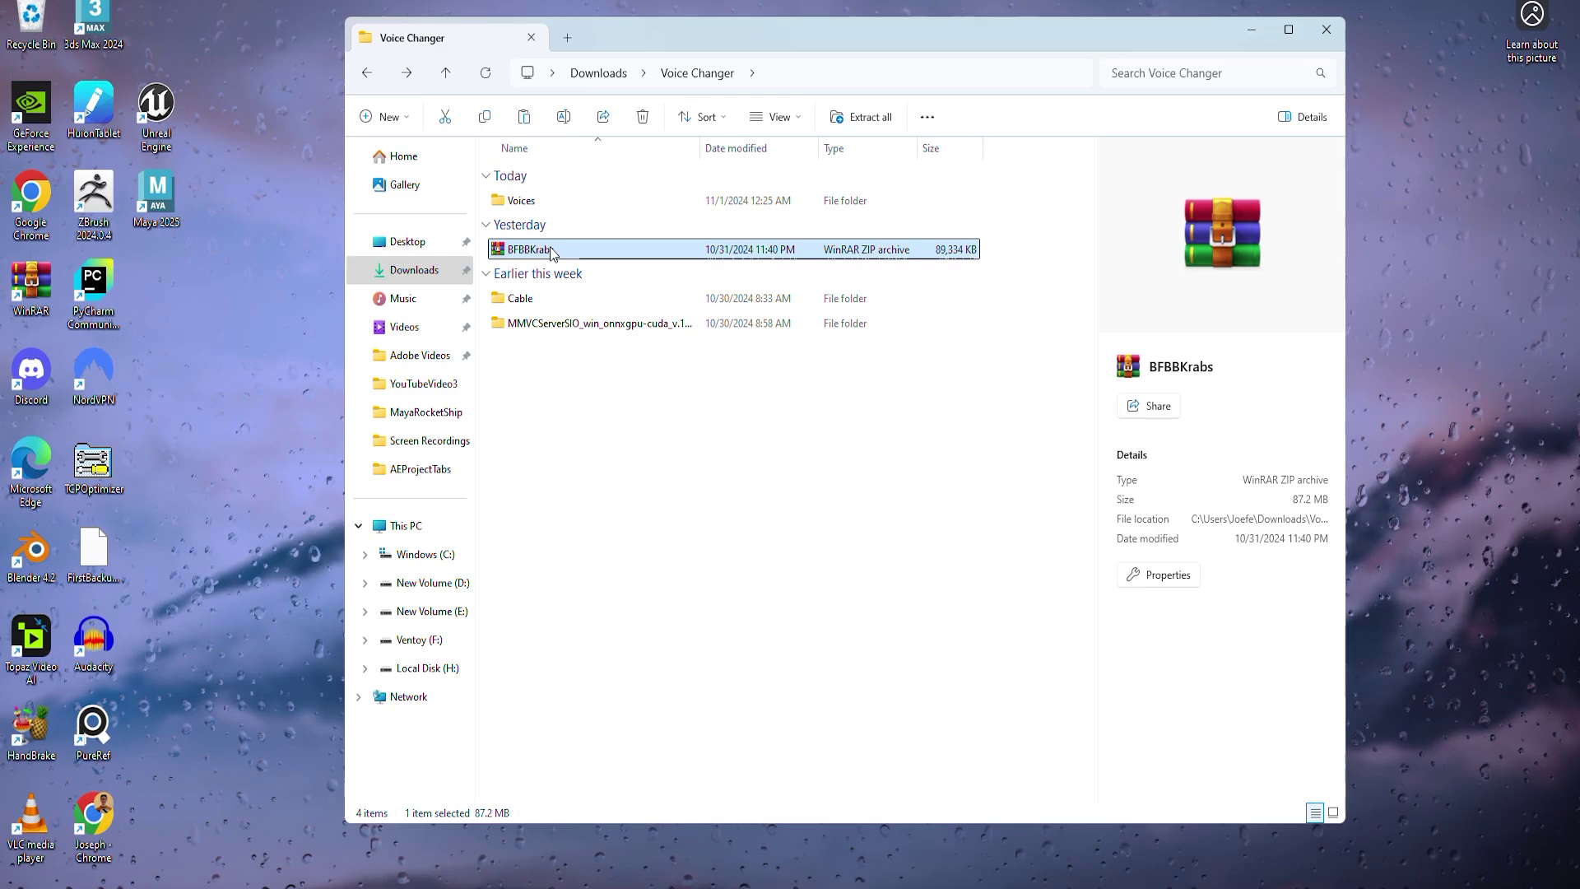
drag(549, 247, 551, 204)
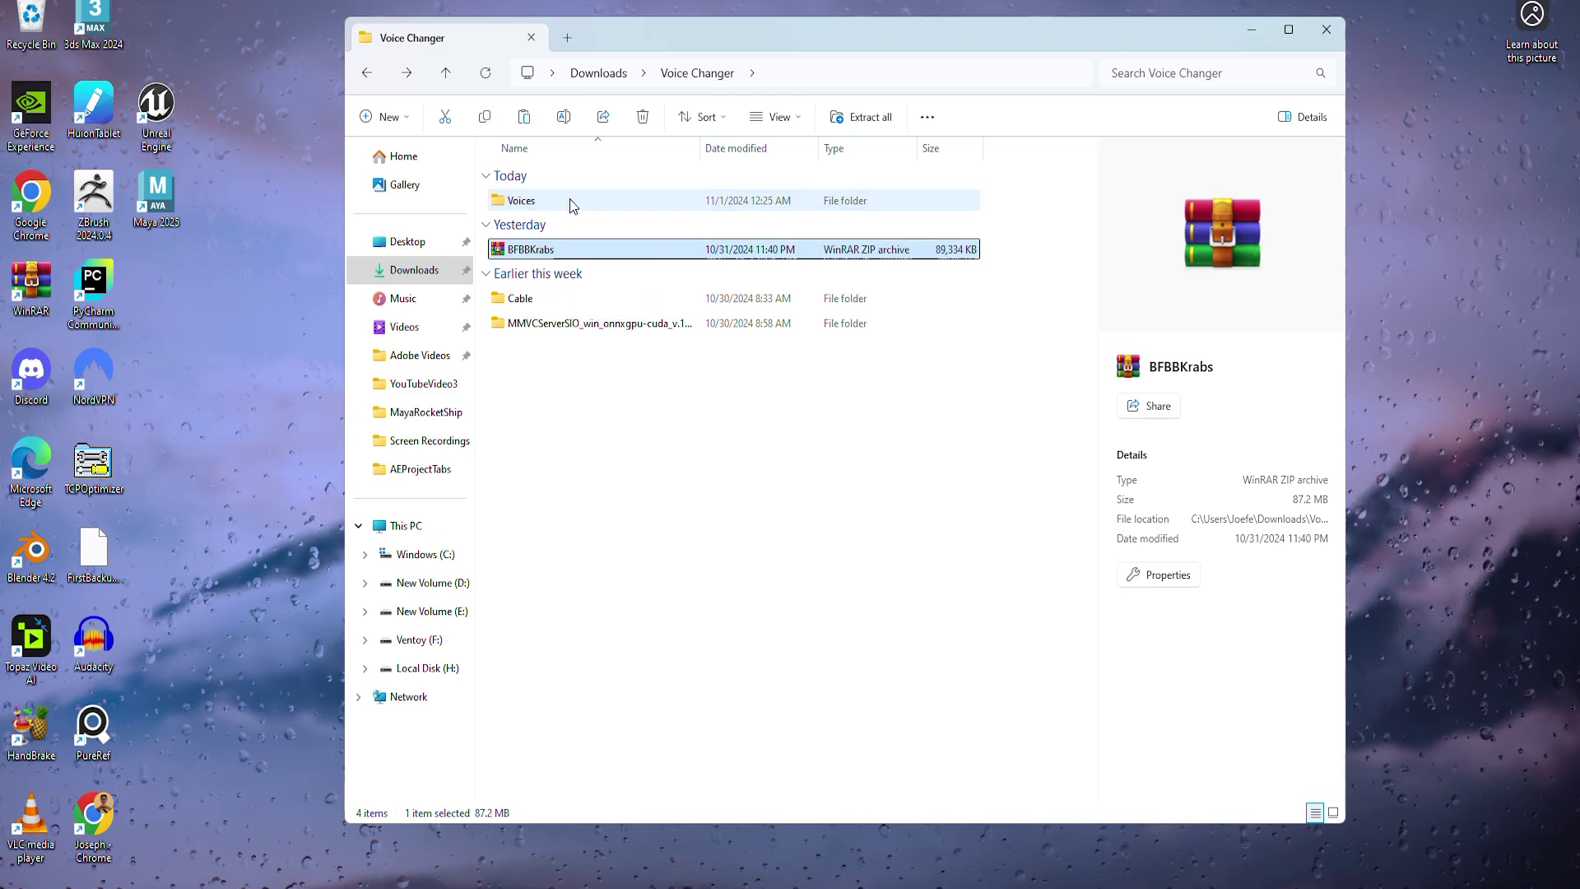
double_click(550, 203)
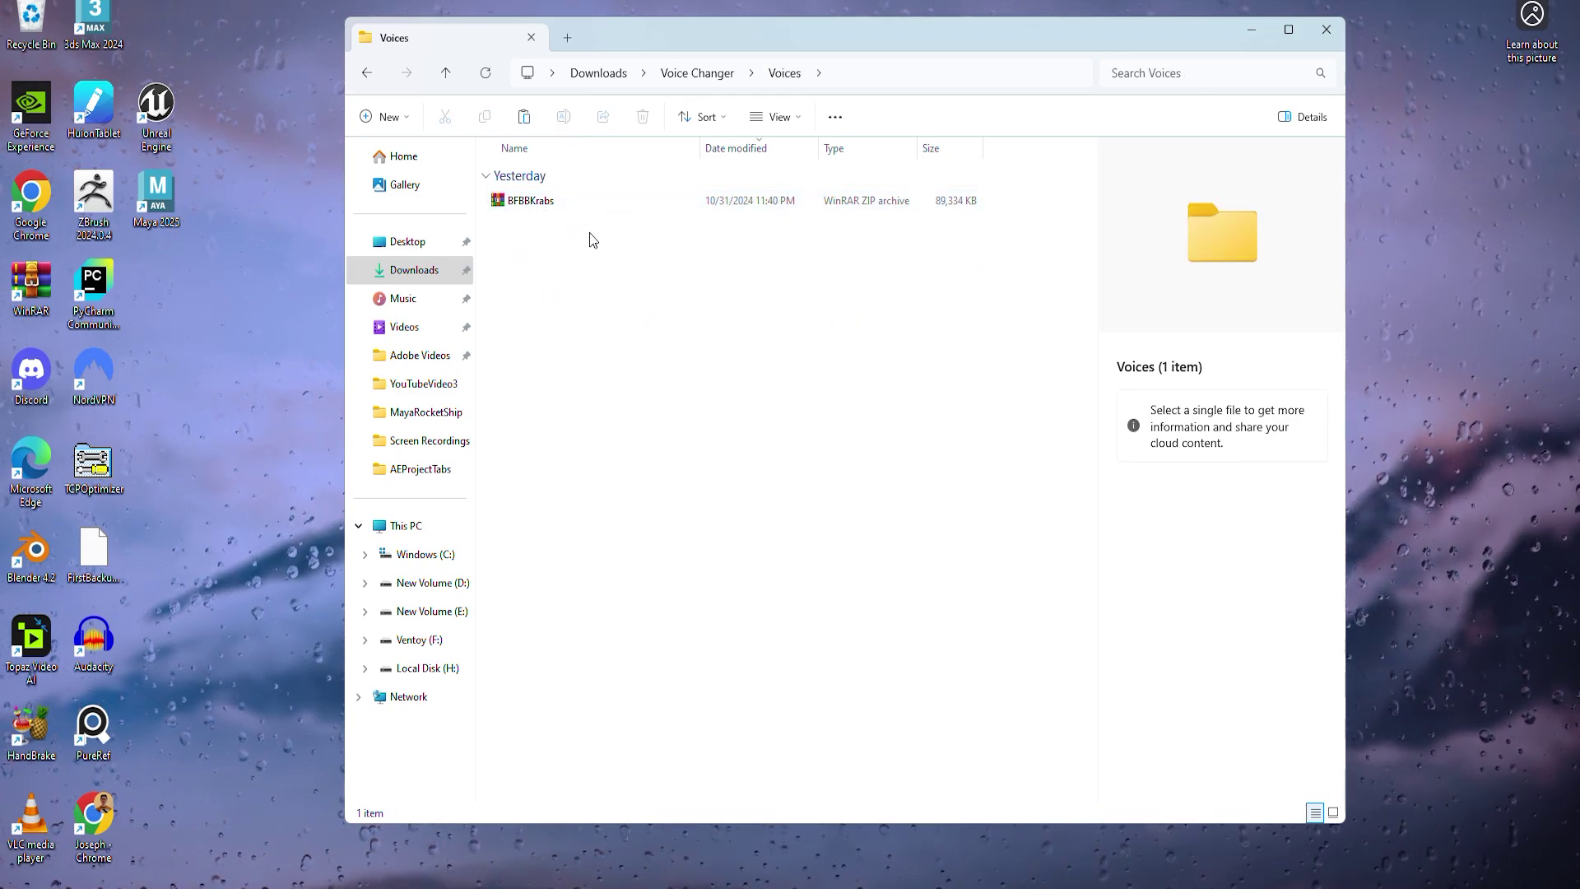
Extract the BFBBKrabs archive into its own folder within Voices, then delete the original archive.
right_click(563, 202)
click(648, 539)
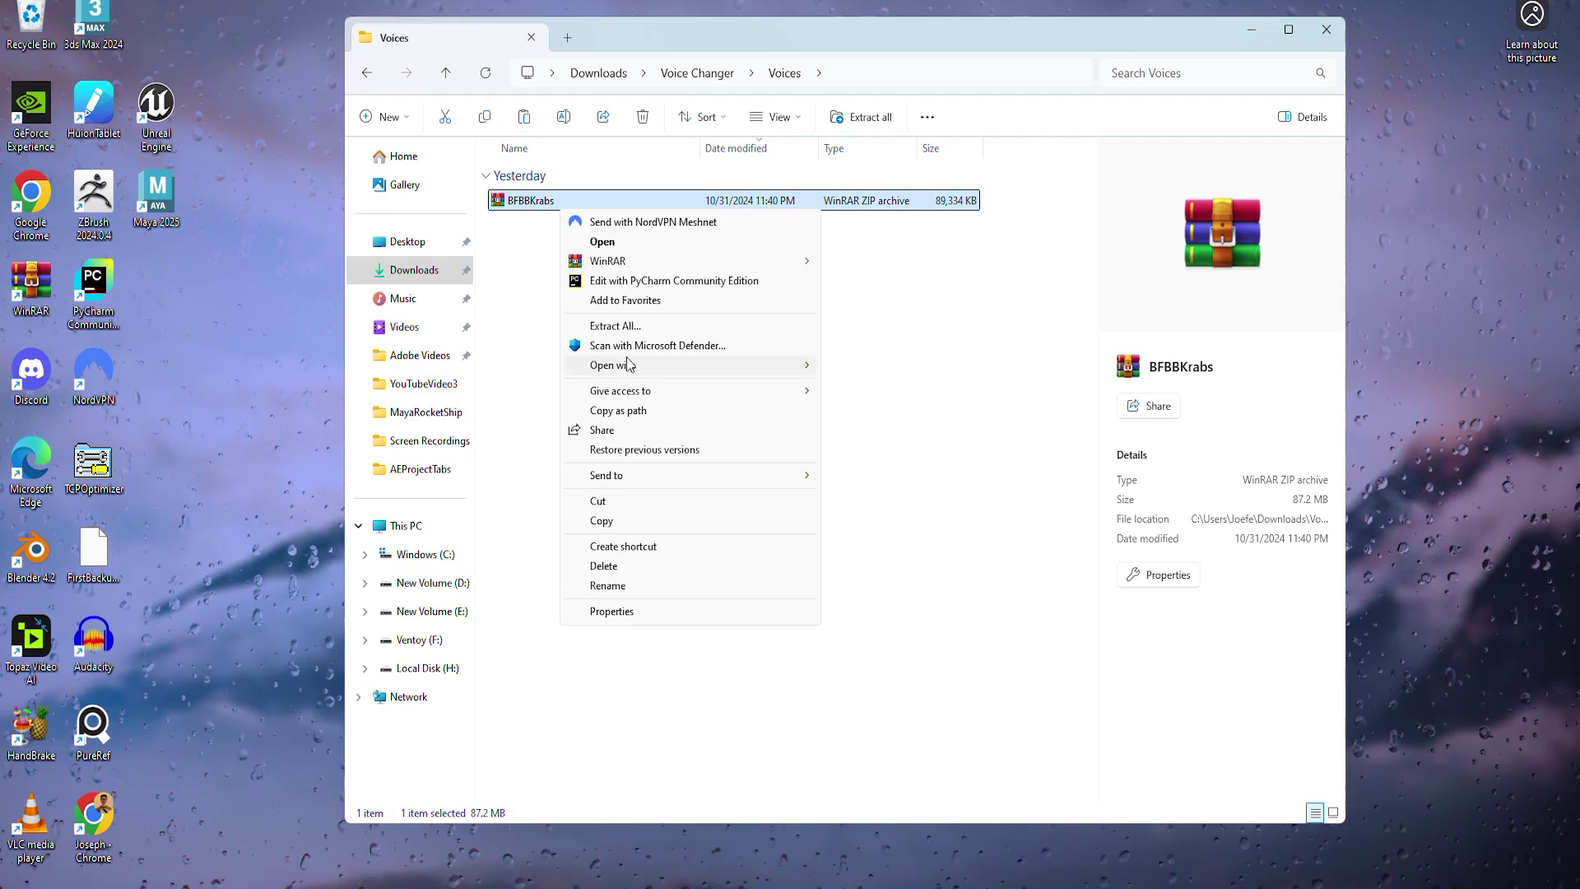
click(630, 326)
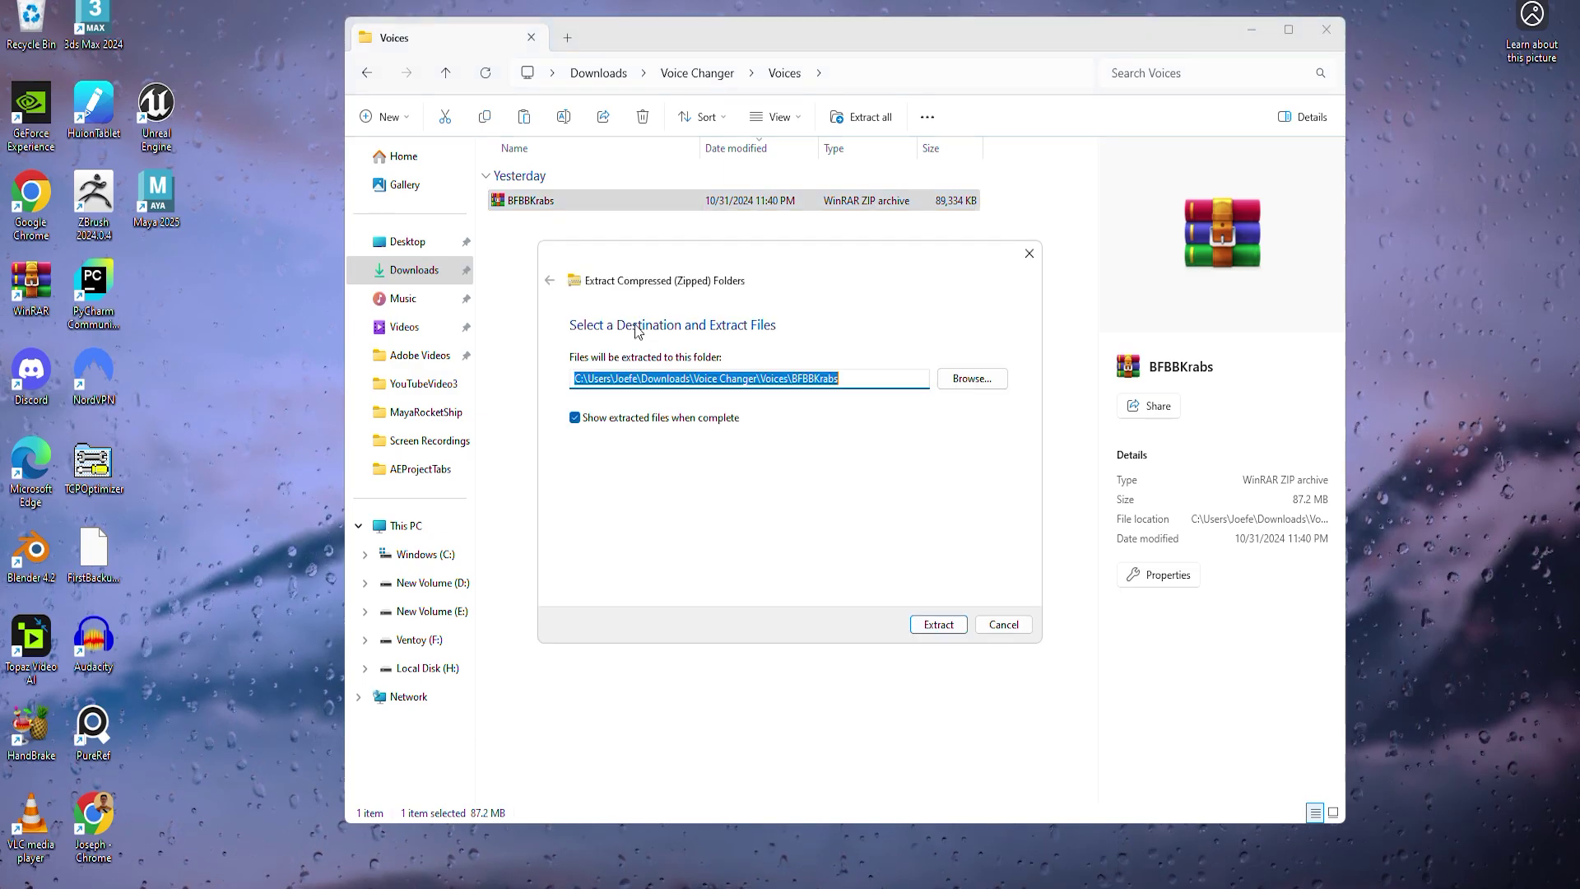
click(939, 624)
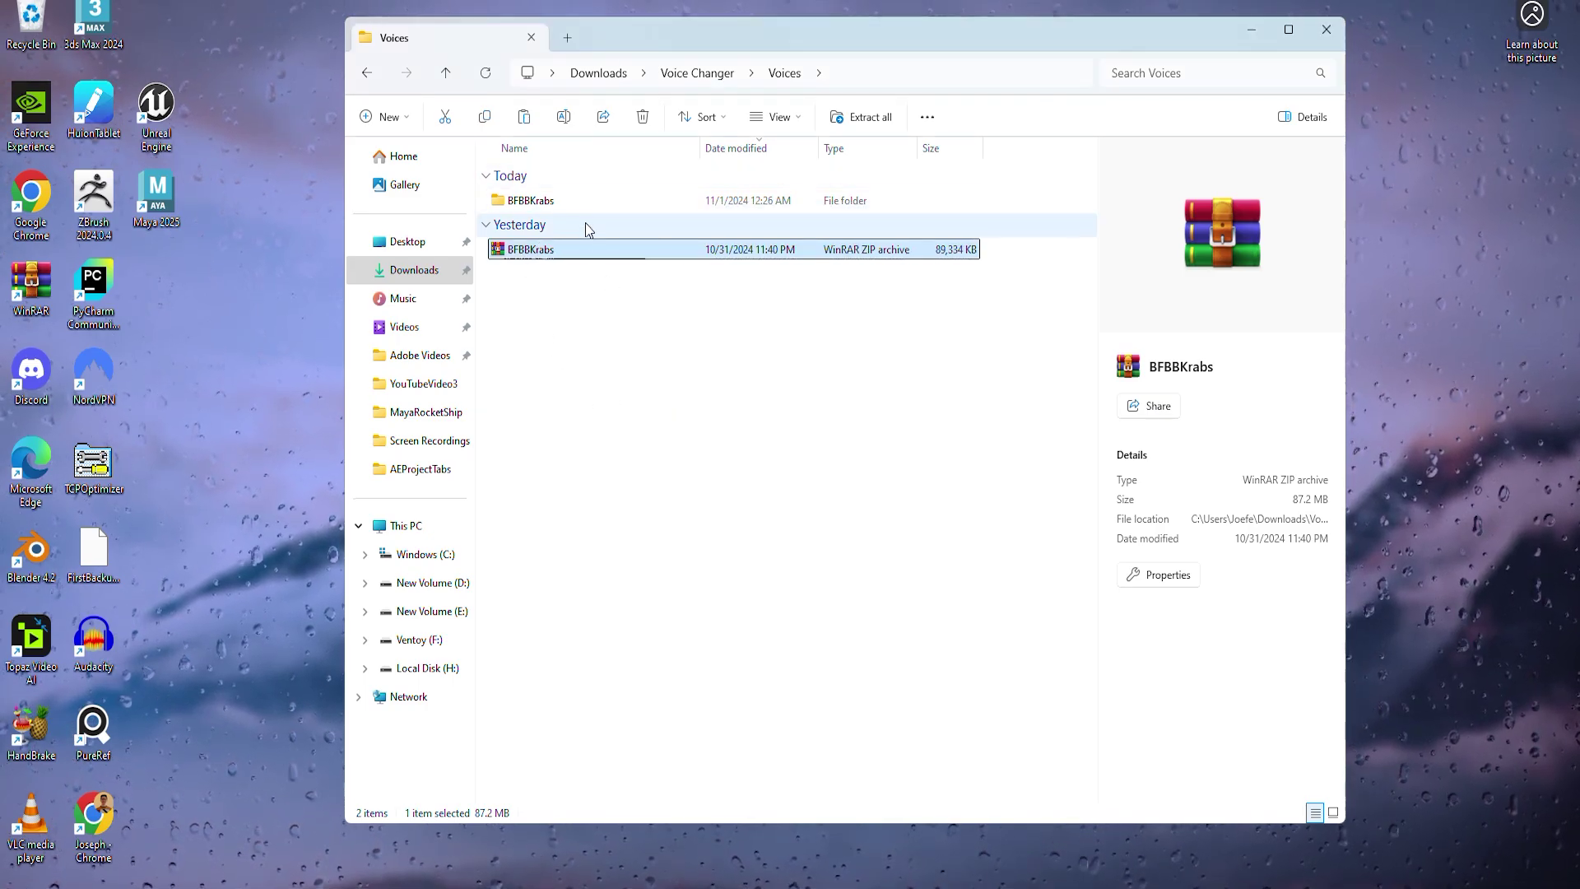
key(Delete)
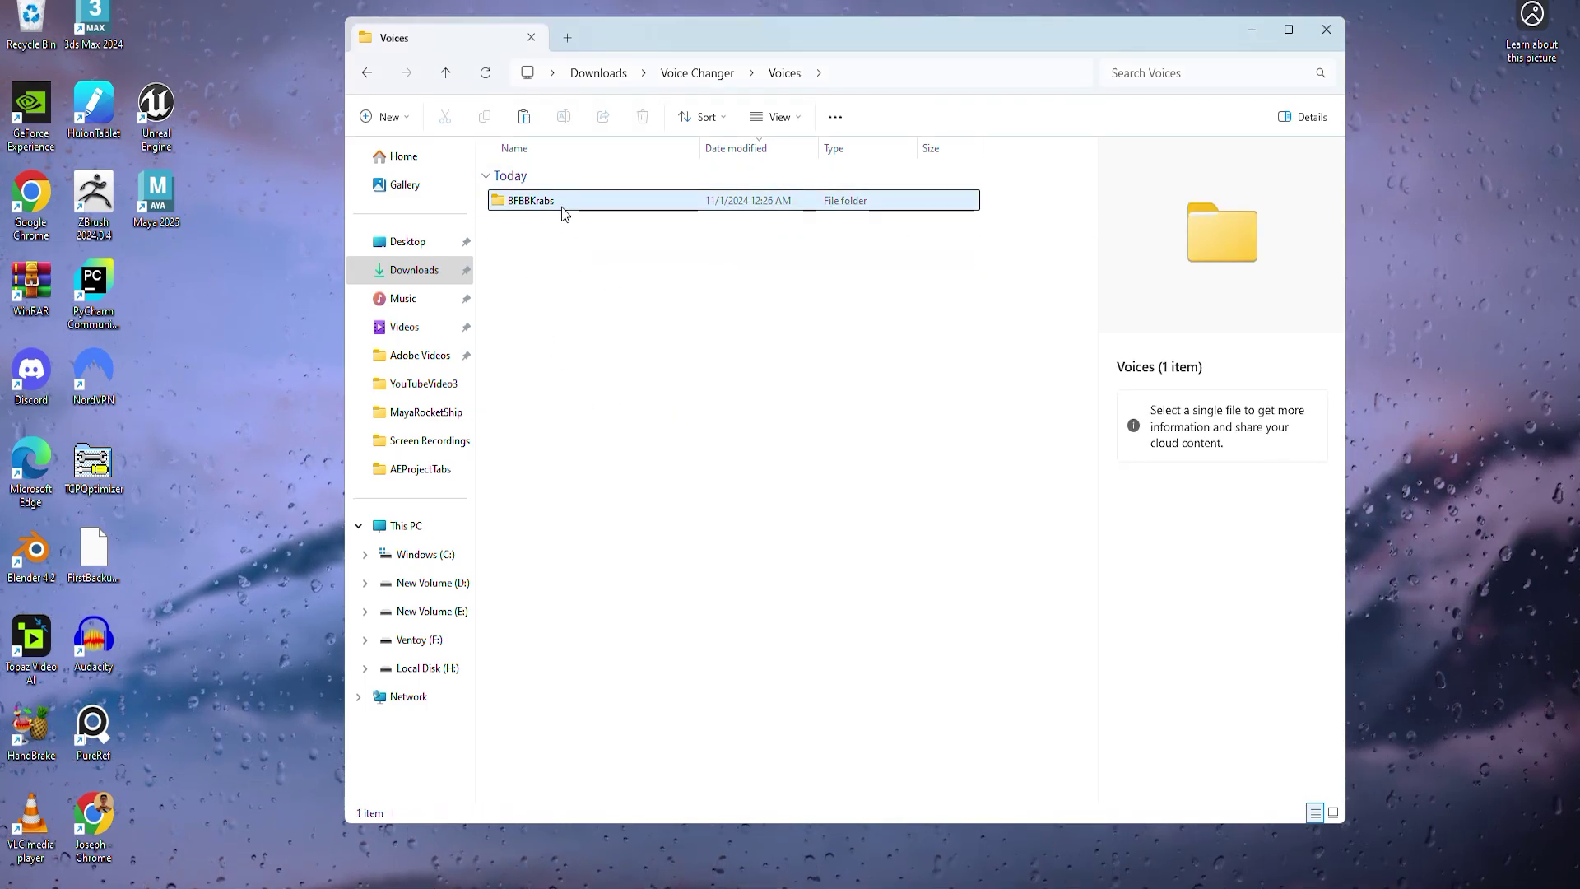
Go into the nested BFBBKrabs folders within Voices and examine the extracted PTH and INDEX files.
click(700, 76)
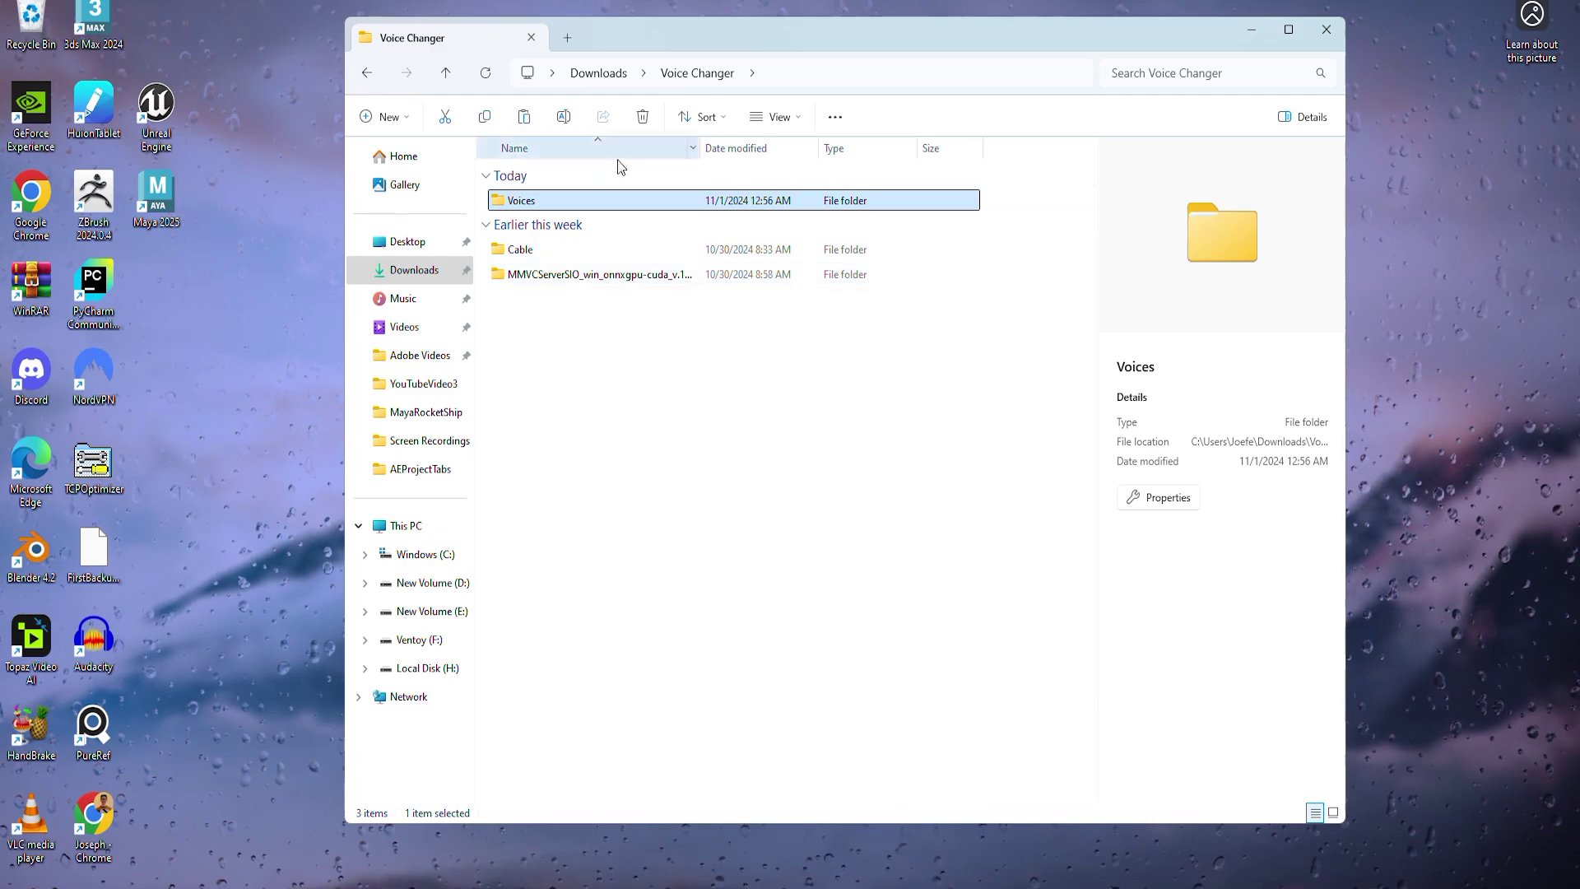
double_click(595, 203)
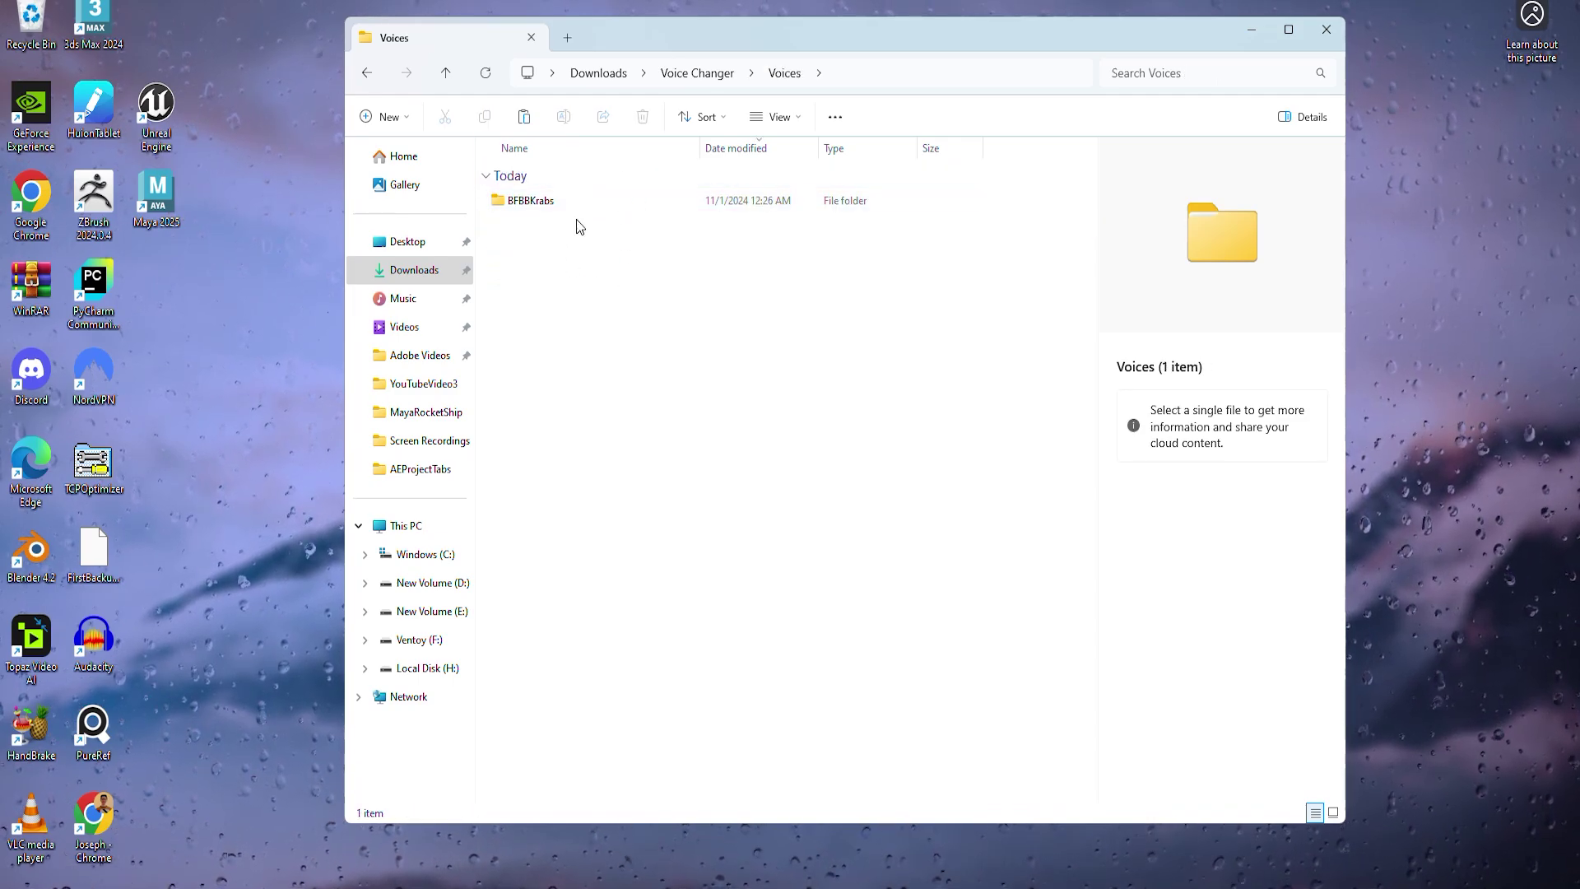
double_click(537, 202)
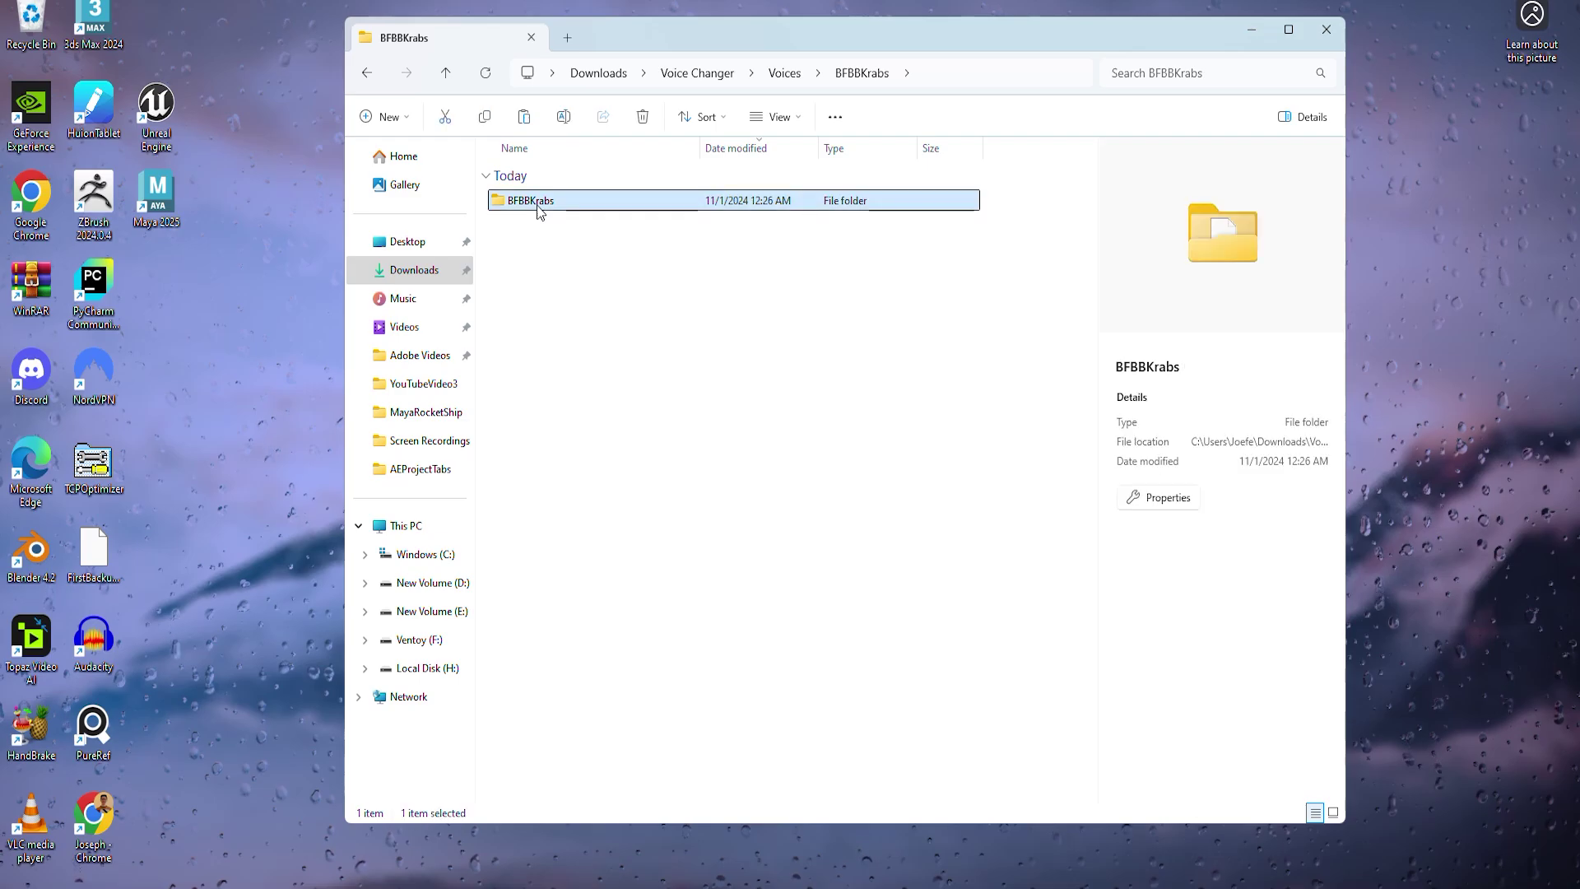
double_click(536, 202)
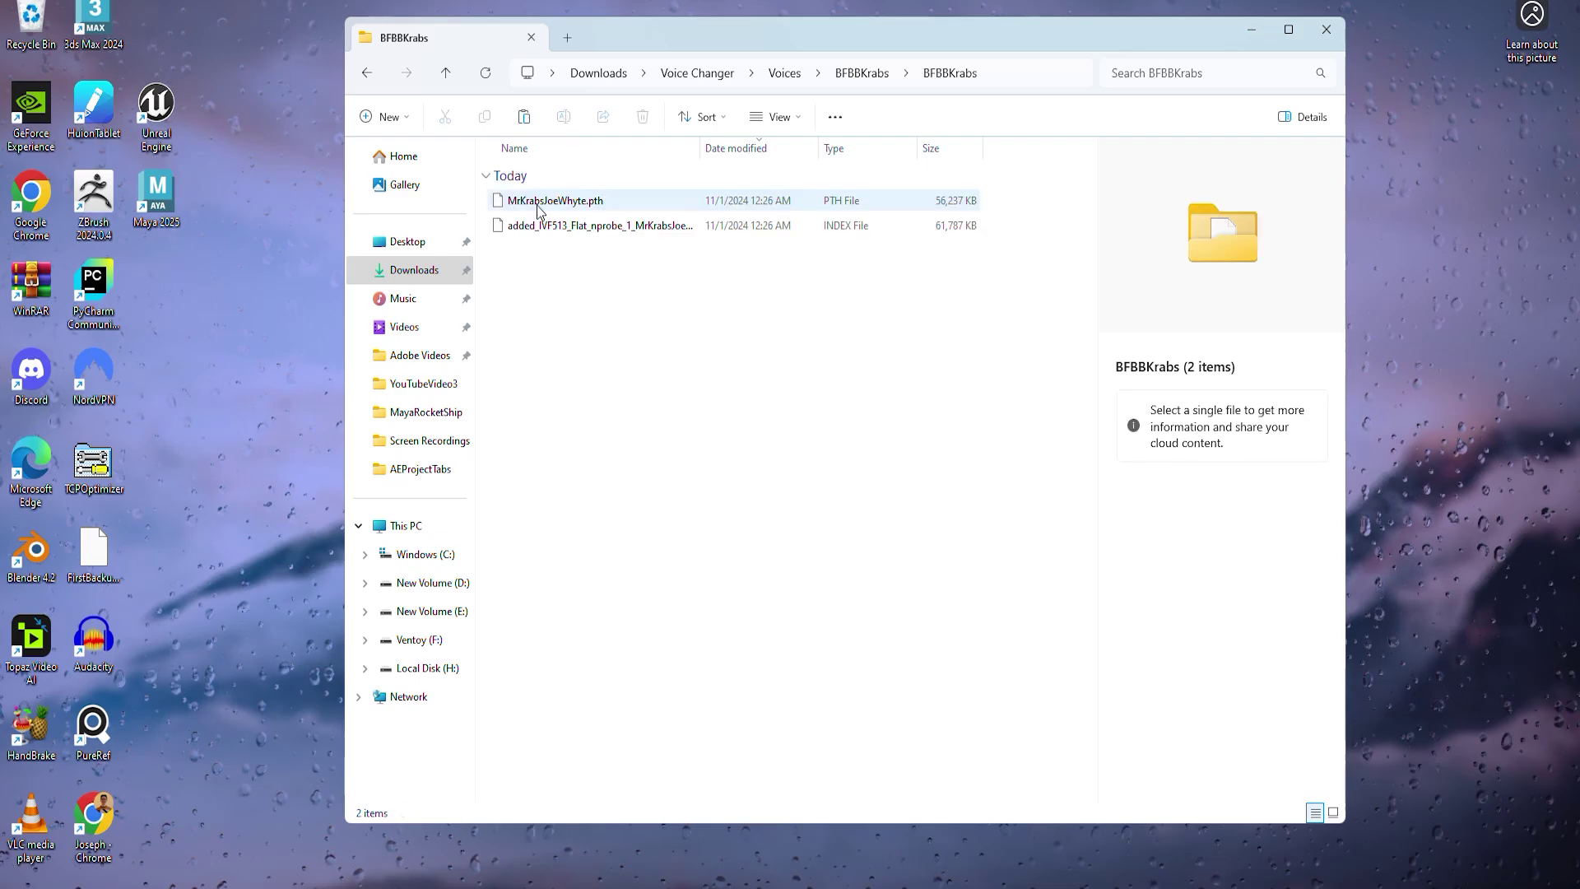
click(605, 200)
click(640, 227)
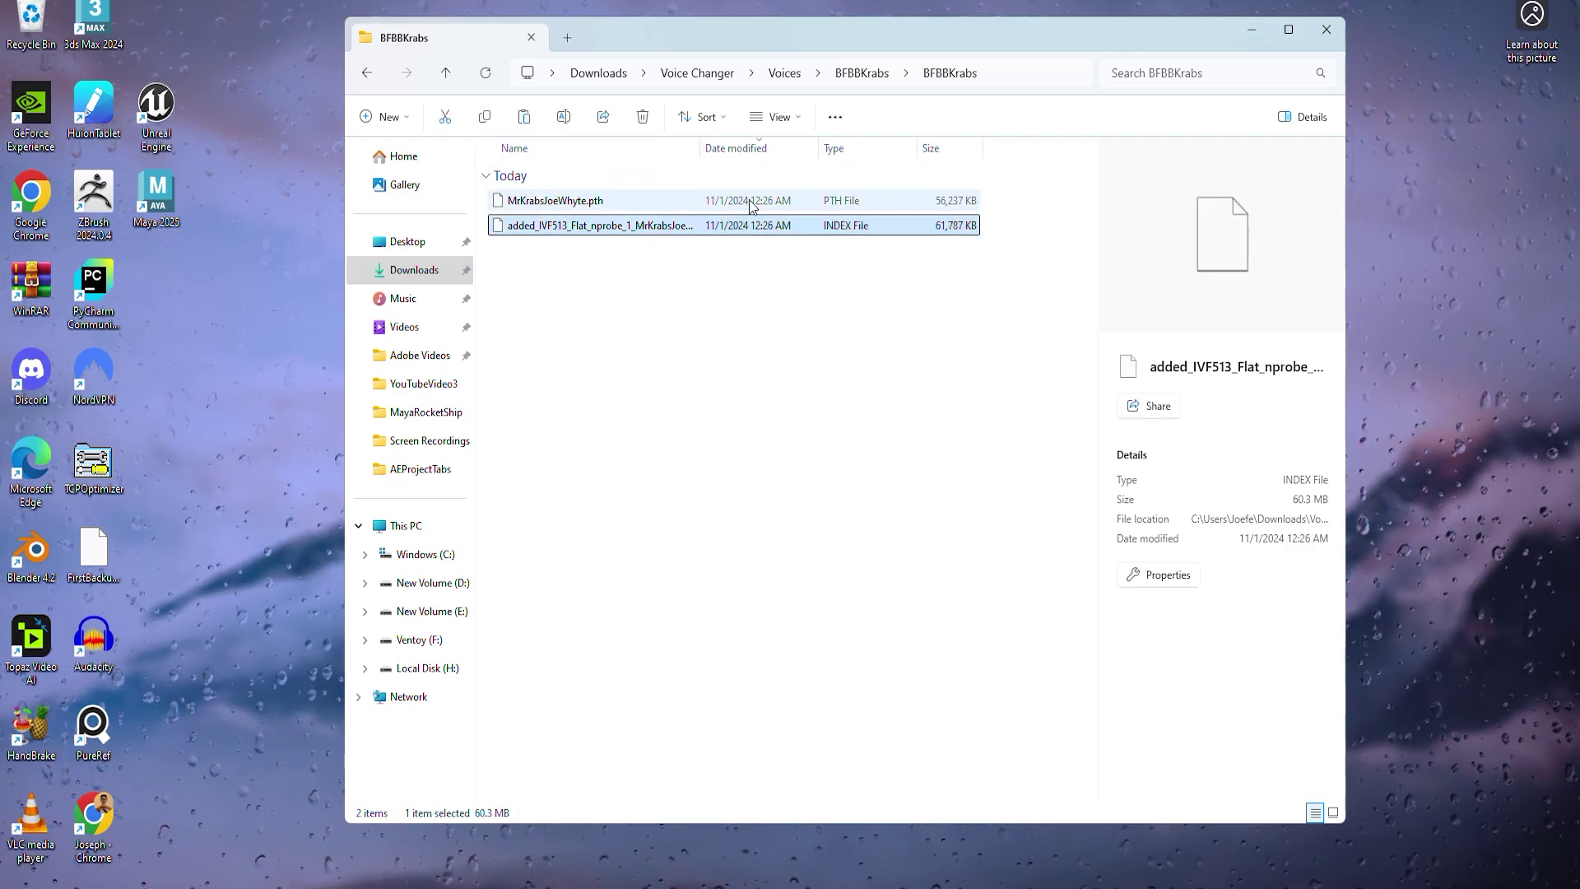
click(836, 205)
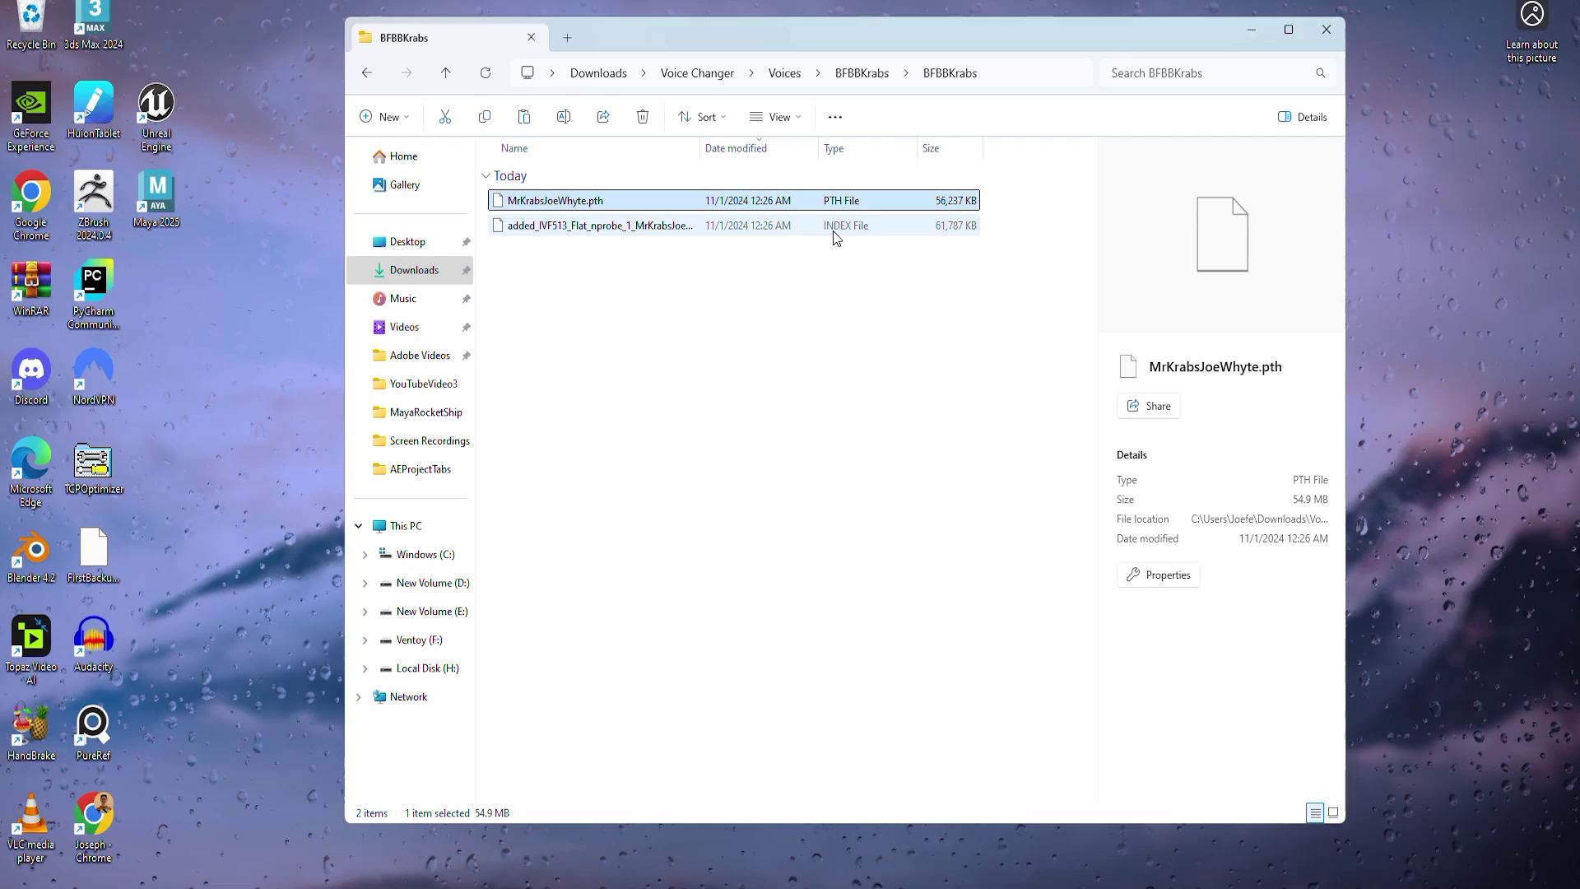
click(847, 227)
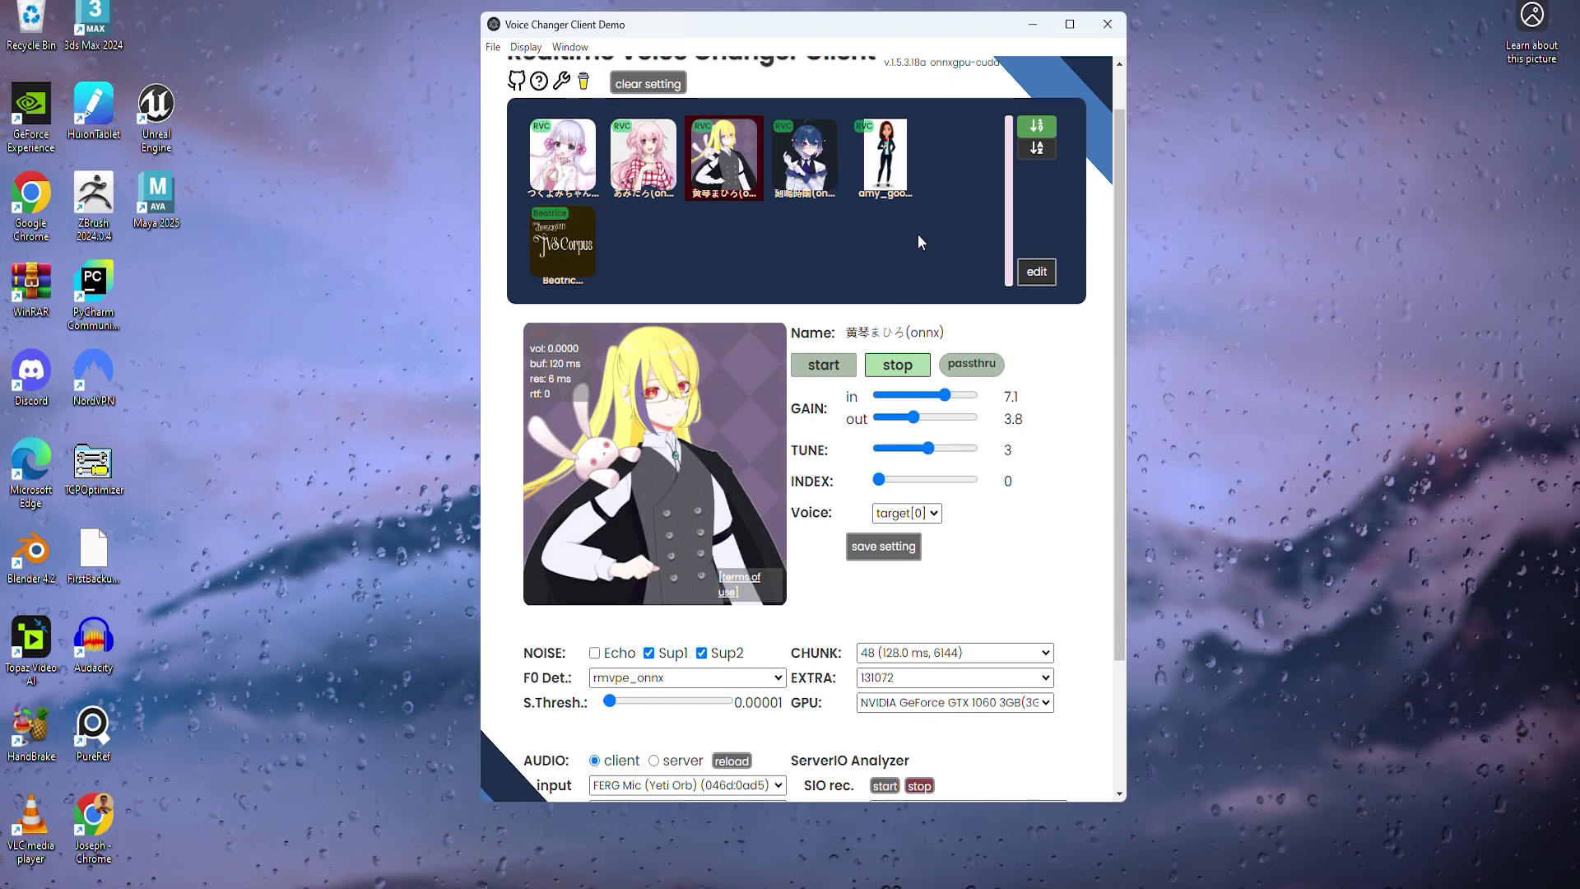
Open the file uploader for blank model slot 5 and set its voice changer type to RVC.
click(1036, 271)
scroll(741, 444, down, 1)
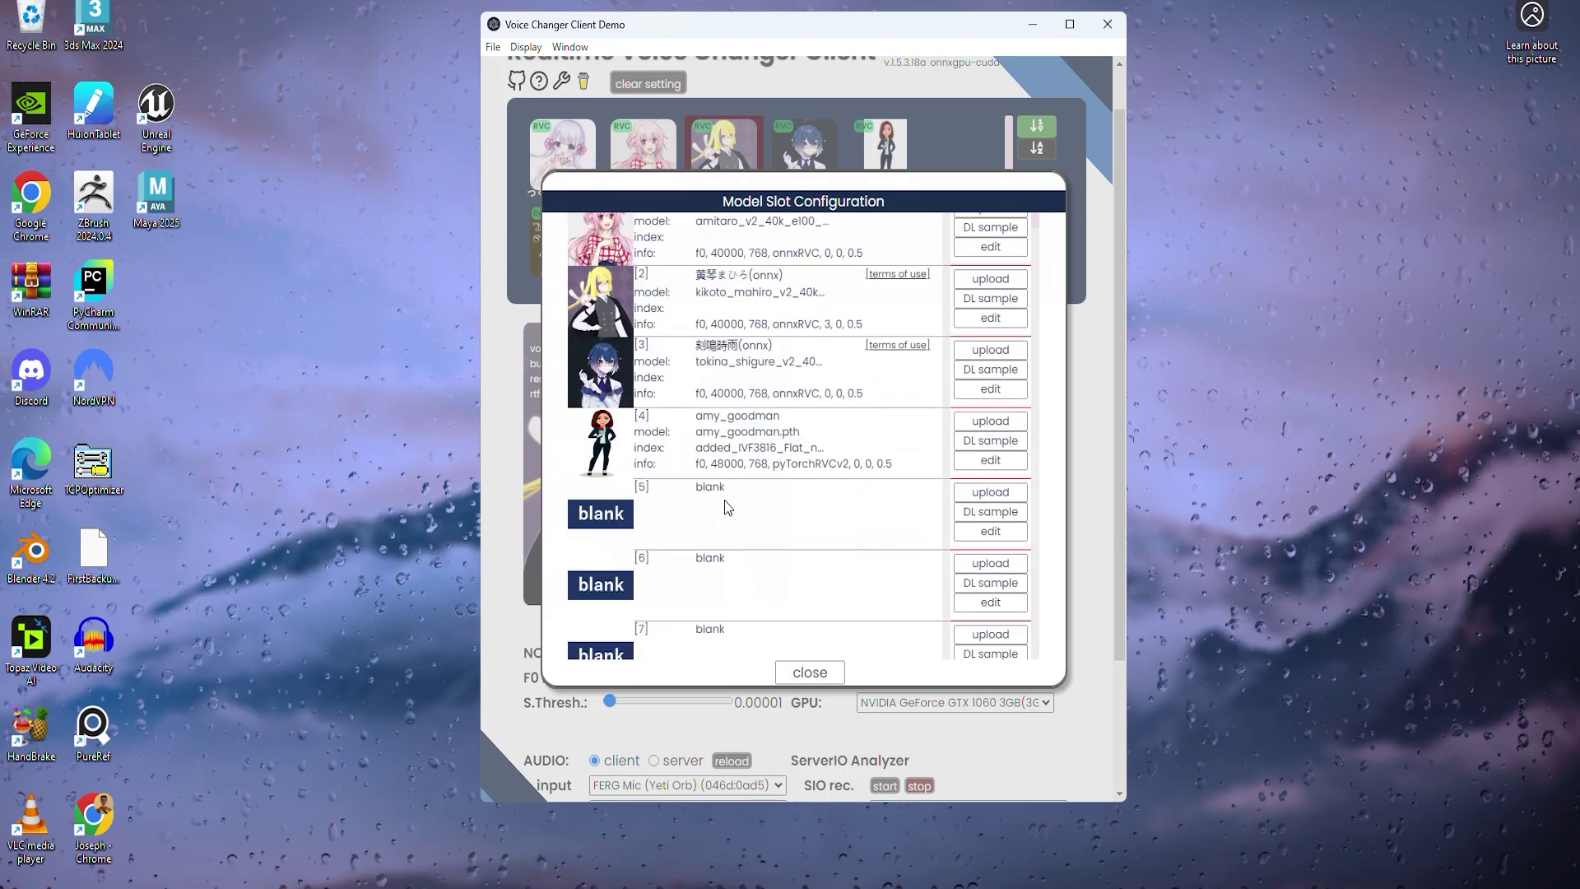
click(971, 493)
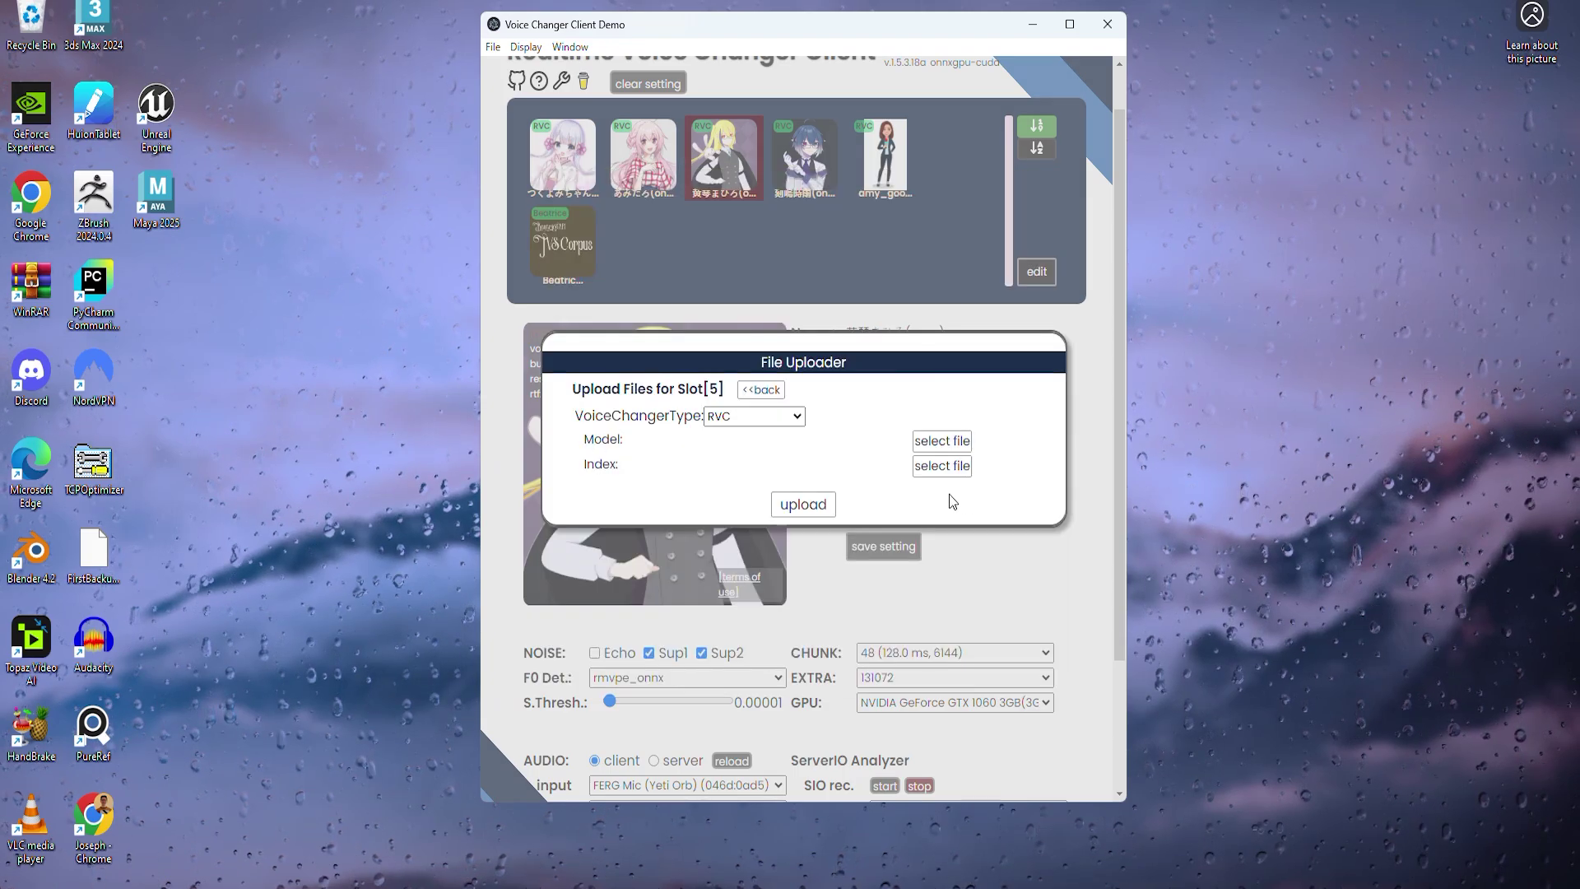
click(766, 416)
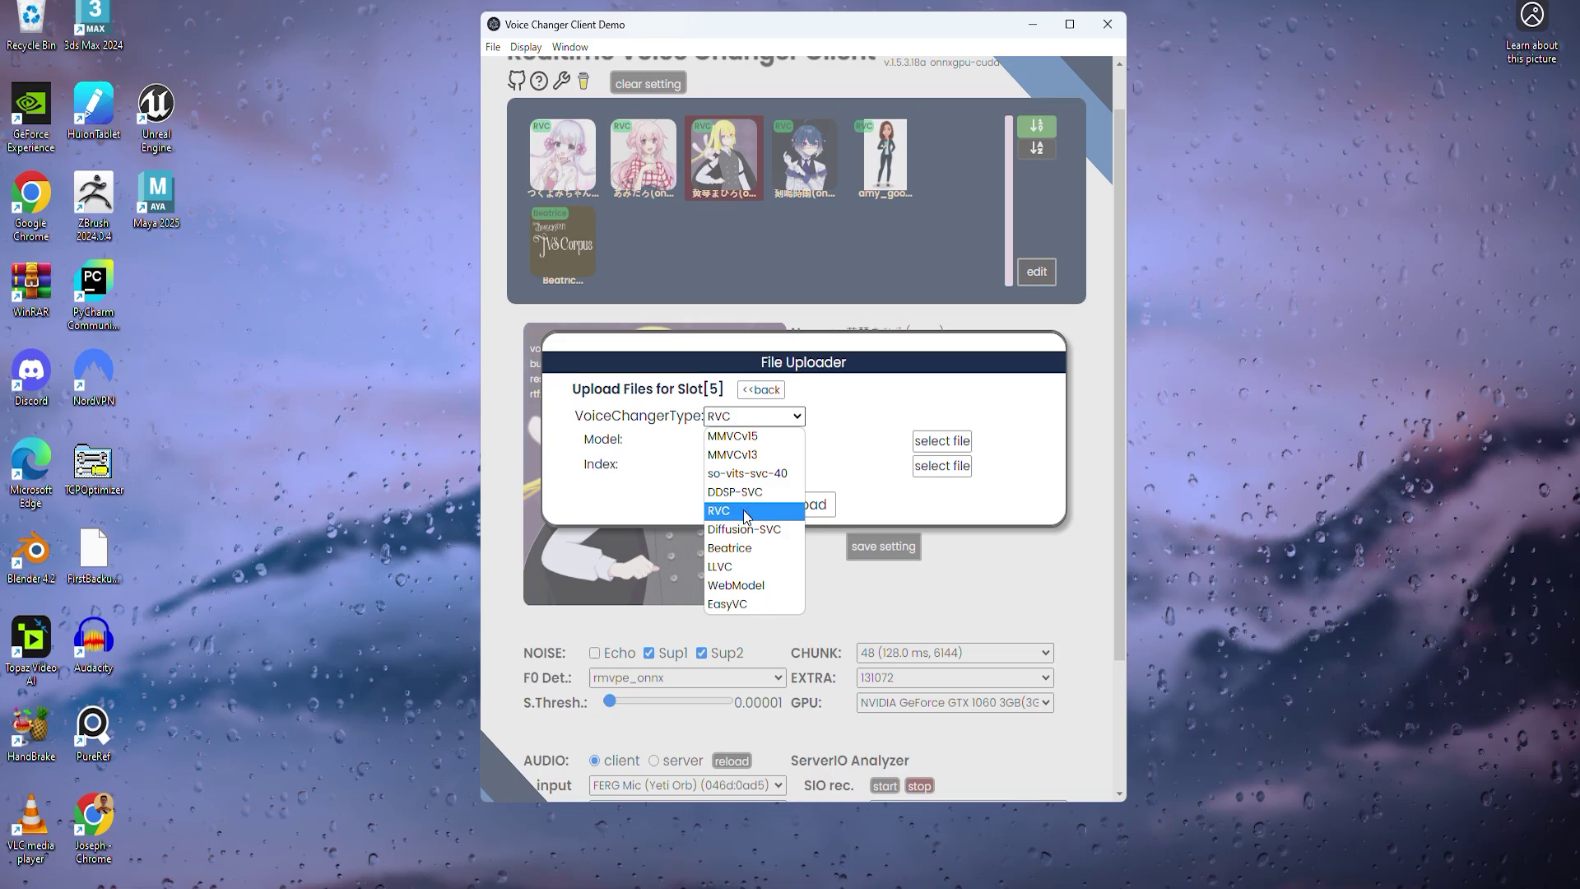
click(747, 513)
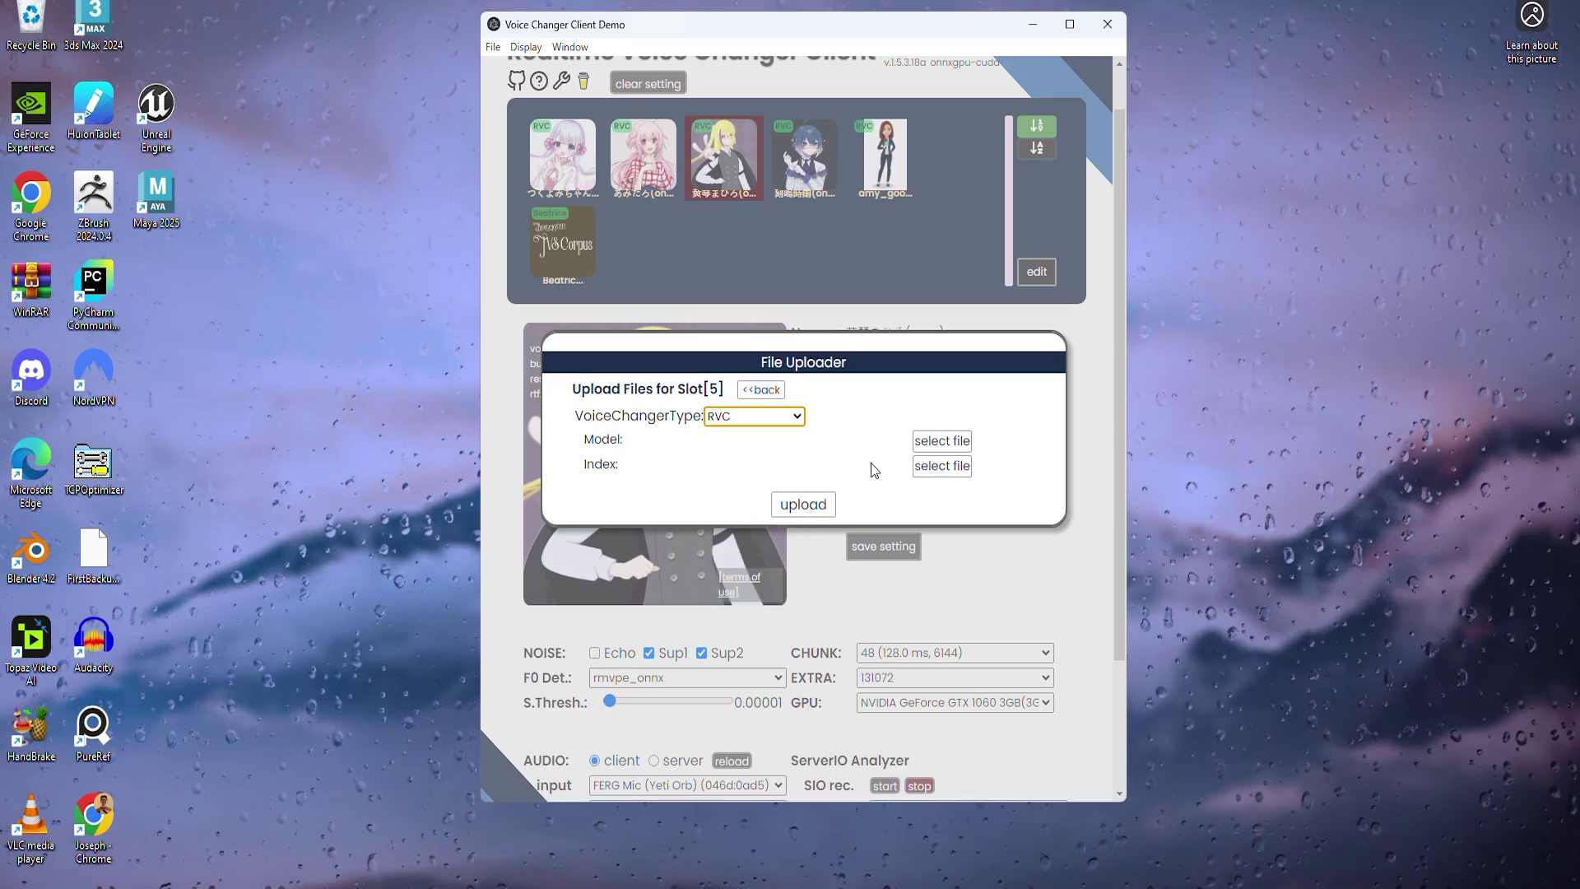
Choose MrKrabsJoeWhyte.pth from the inner Voices\BFBBKrabs folder as the model file for slot 5.
click(942, 441)
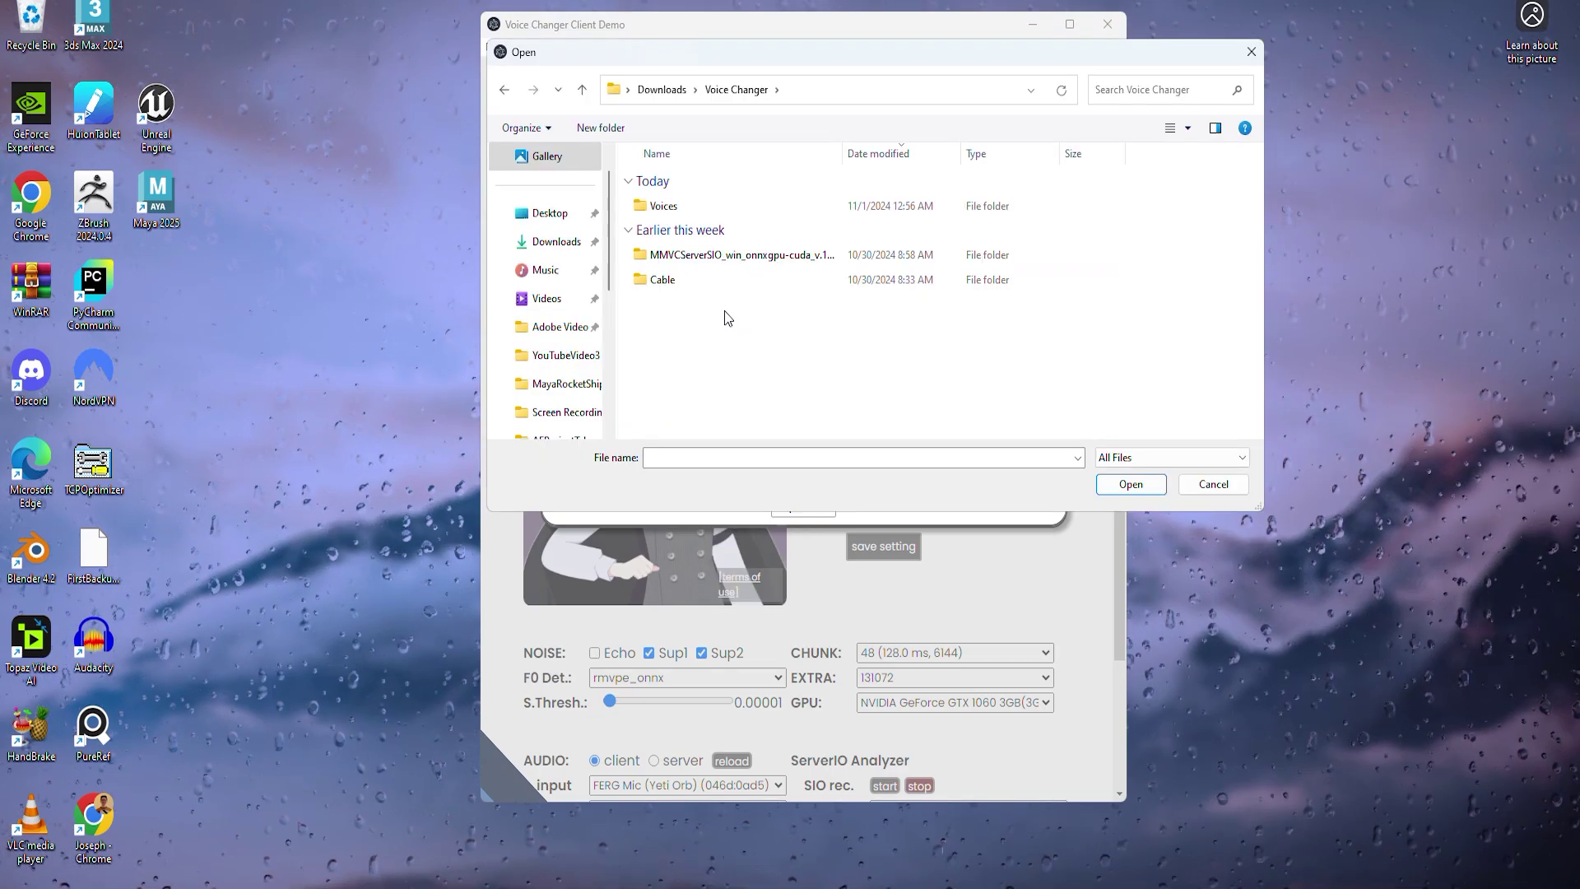
double_click(697, 217)
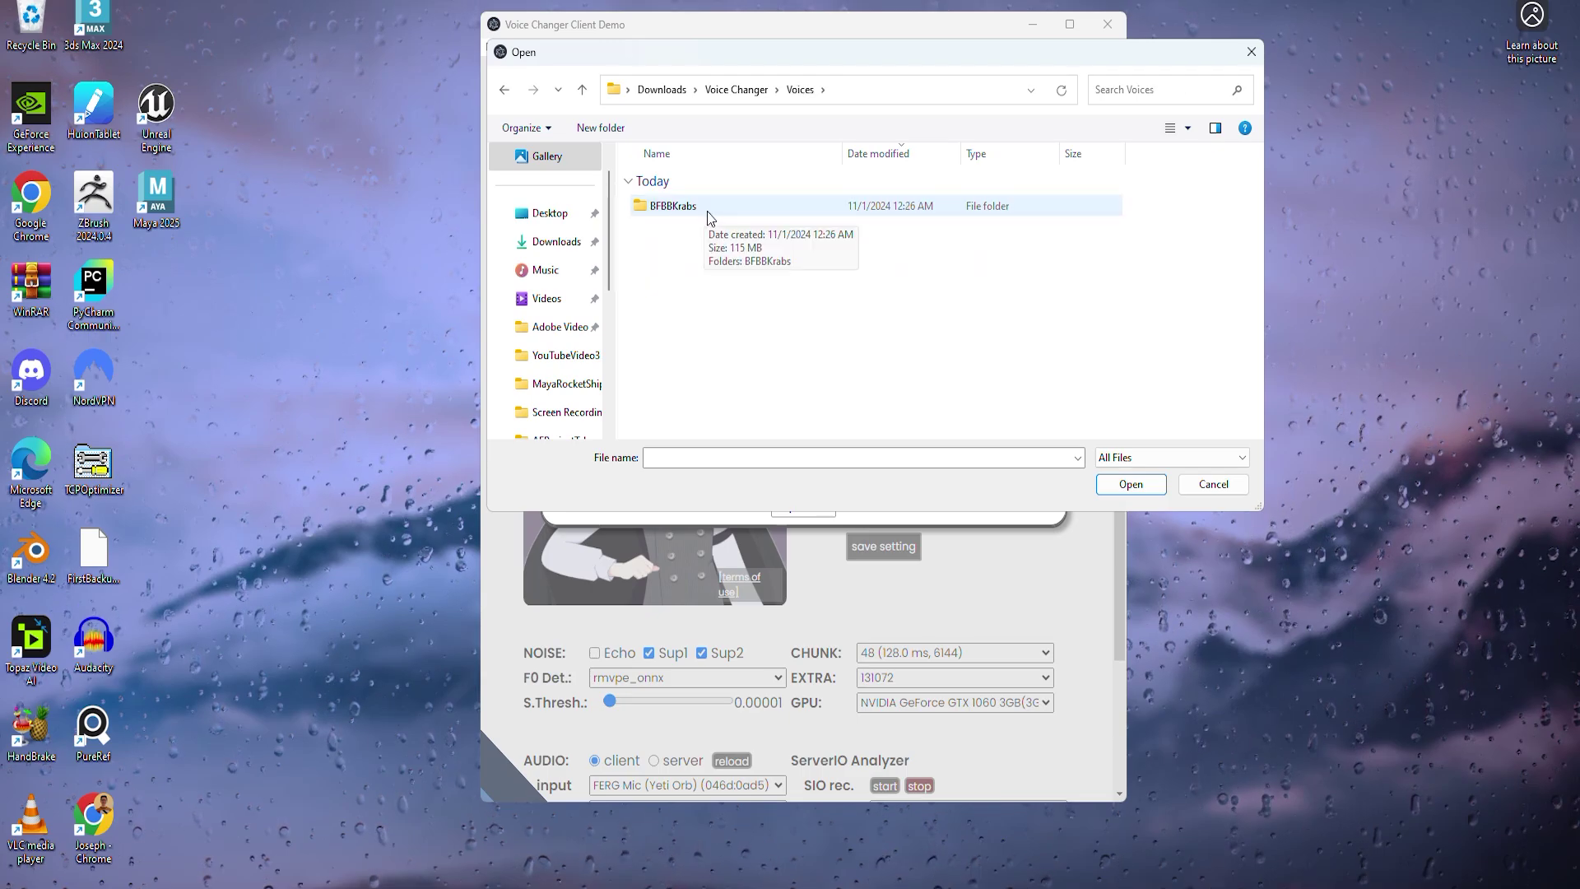
double_click(706, 216)
double_click(704, 207)
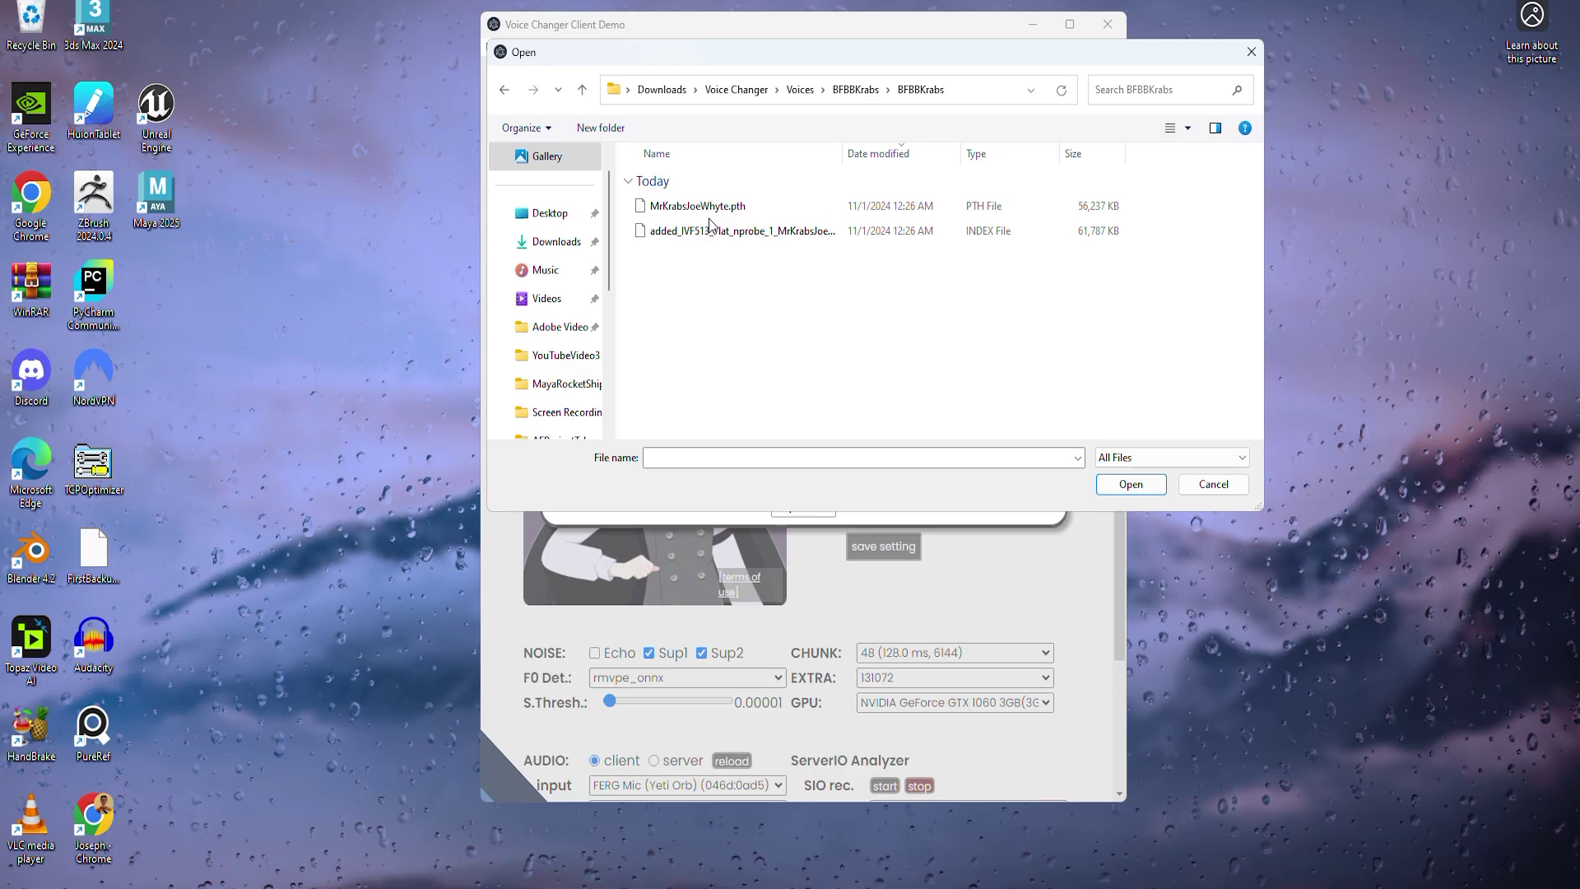
click(714, 208)
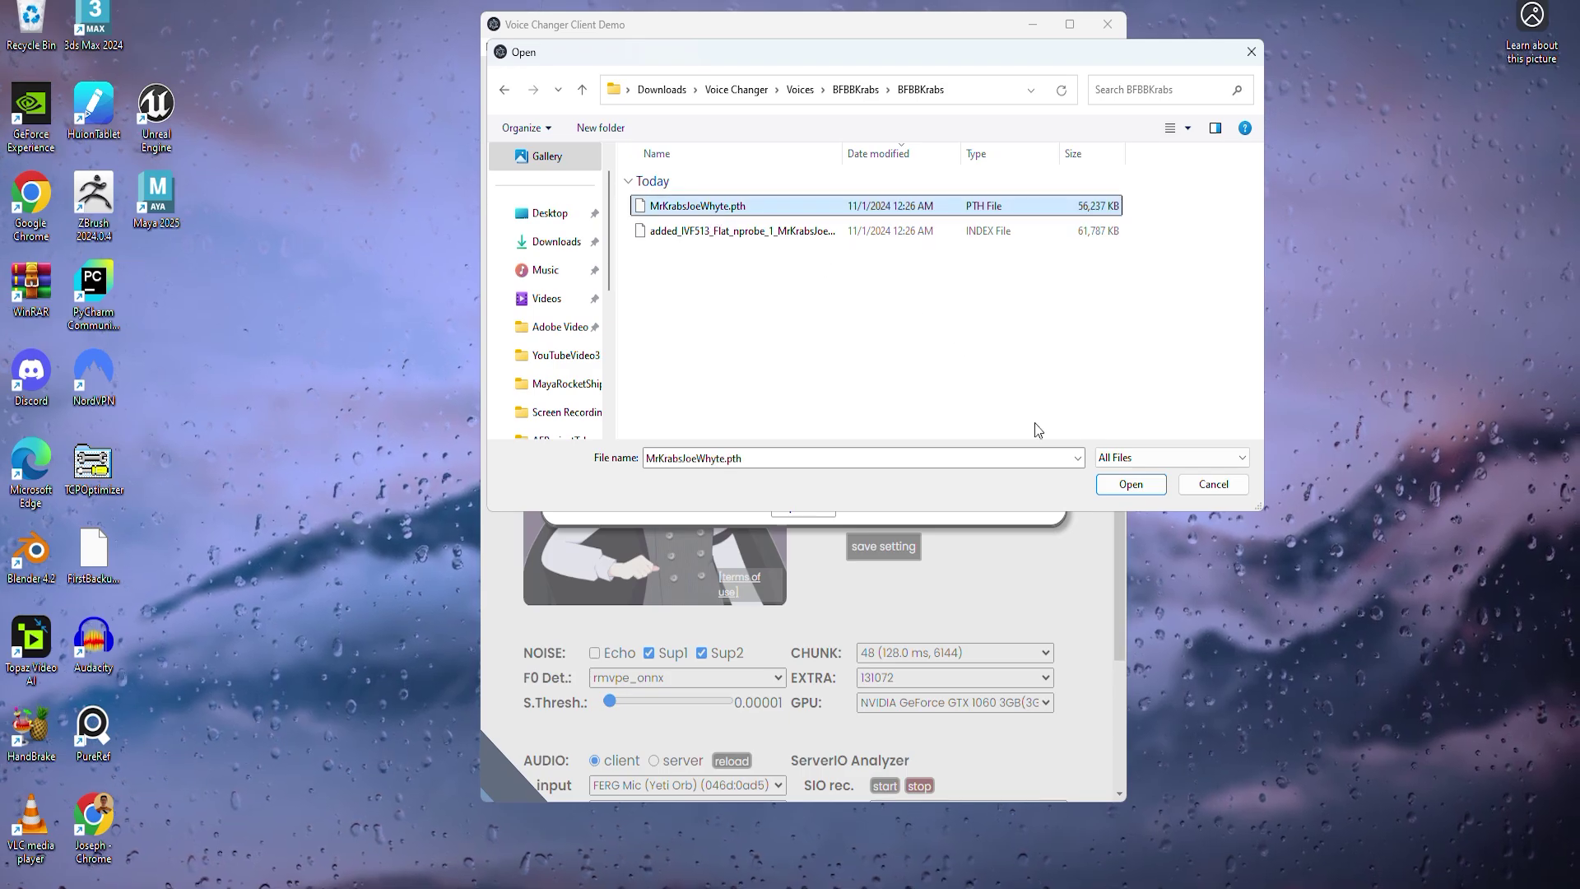
click(1108, 486)
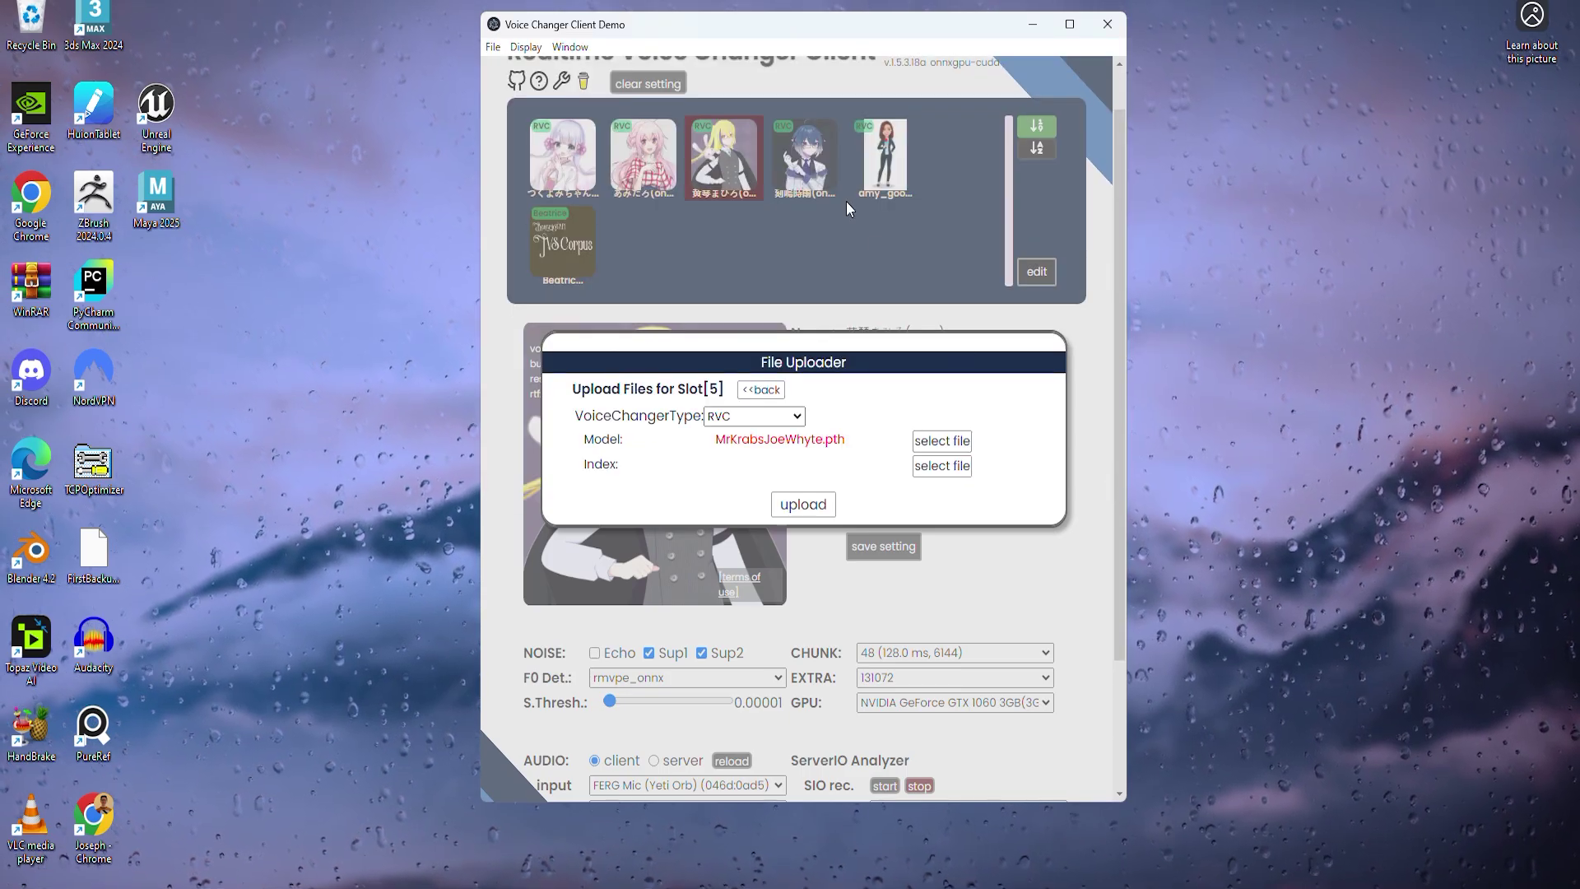
Try to load added_IVF513_Flat_nprobe_1_MrKrabsJoeWhyte_v2.index as the model file for slot 5.
click(737, 233)
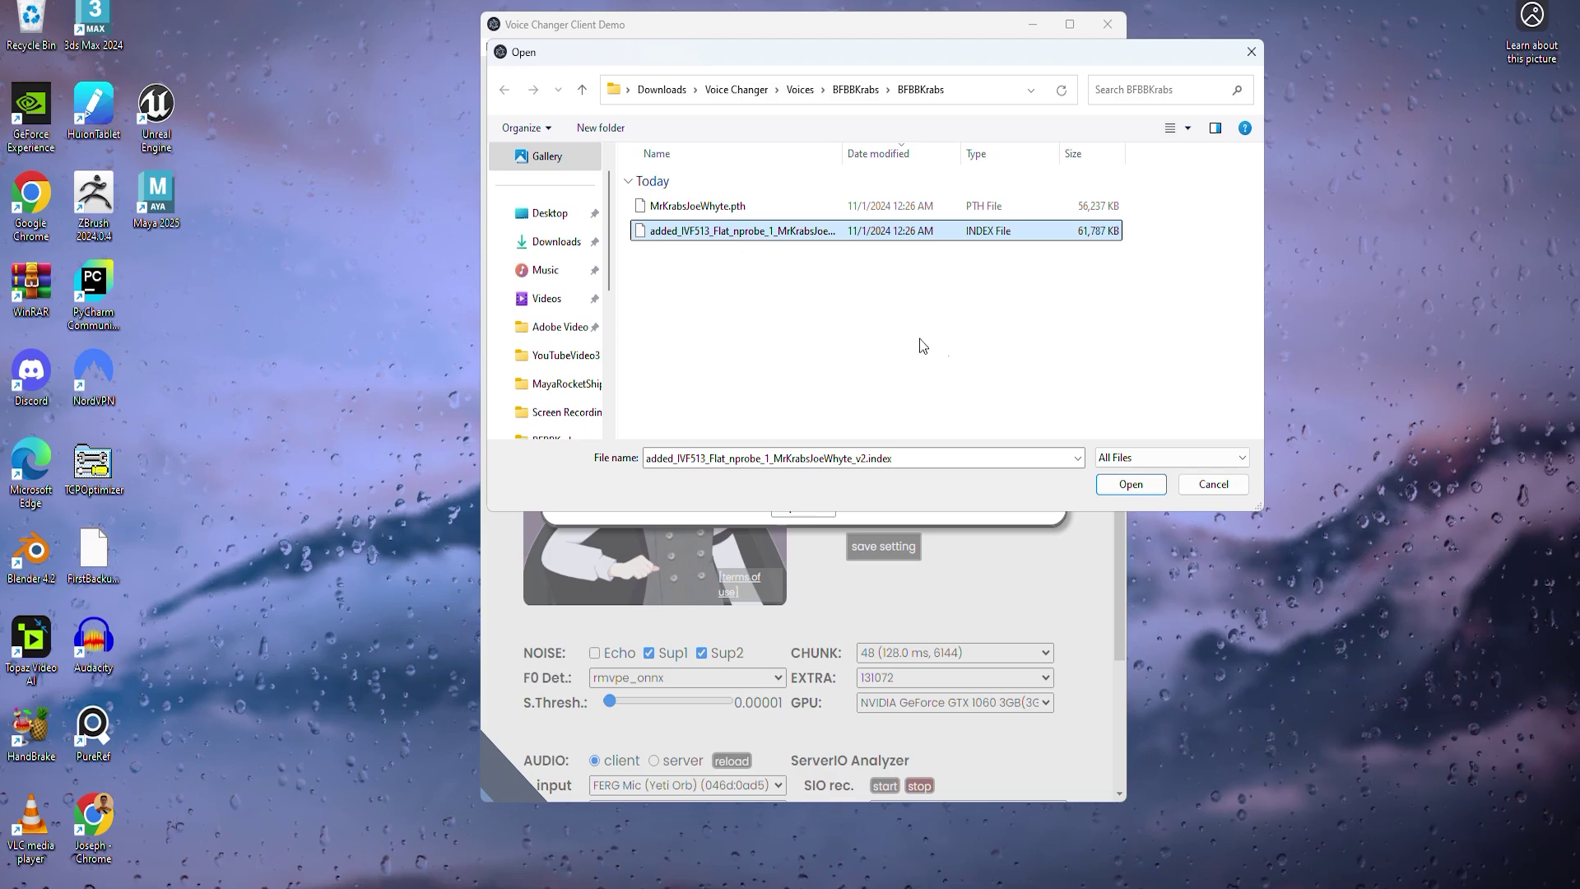
click(1115, 485)
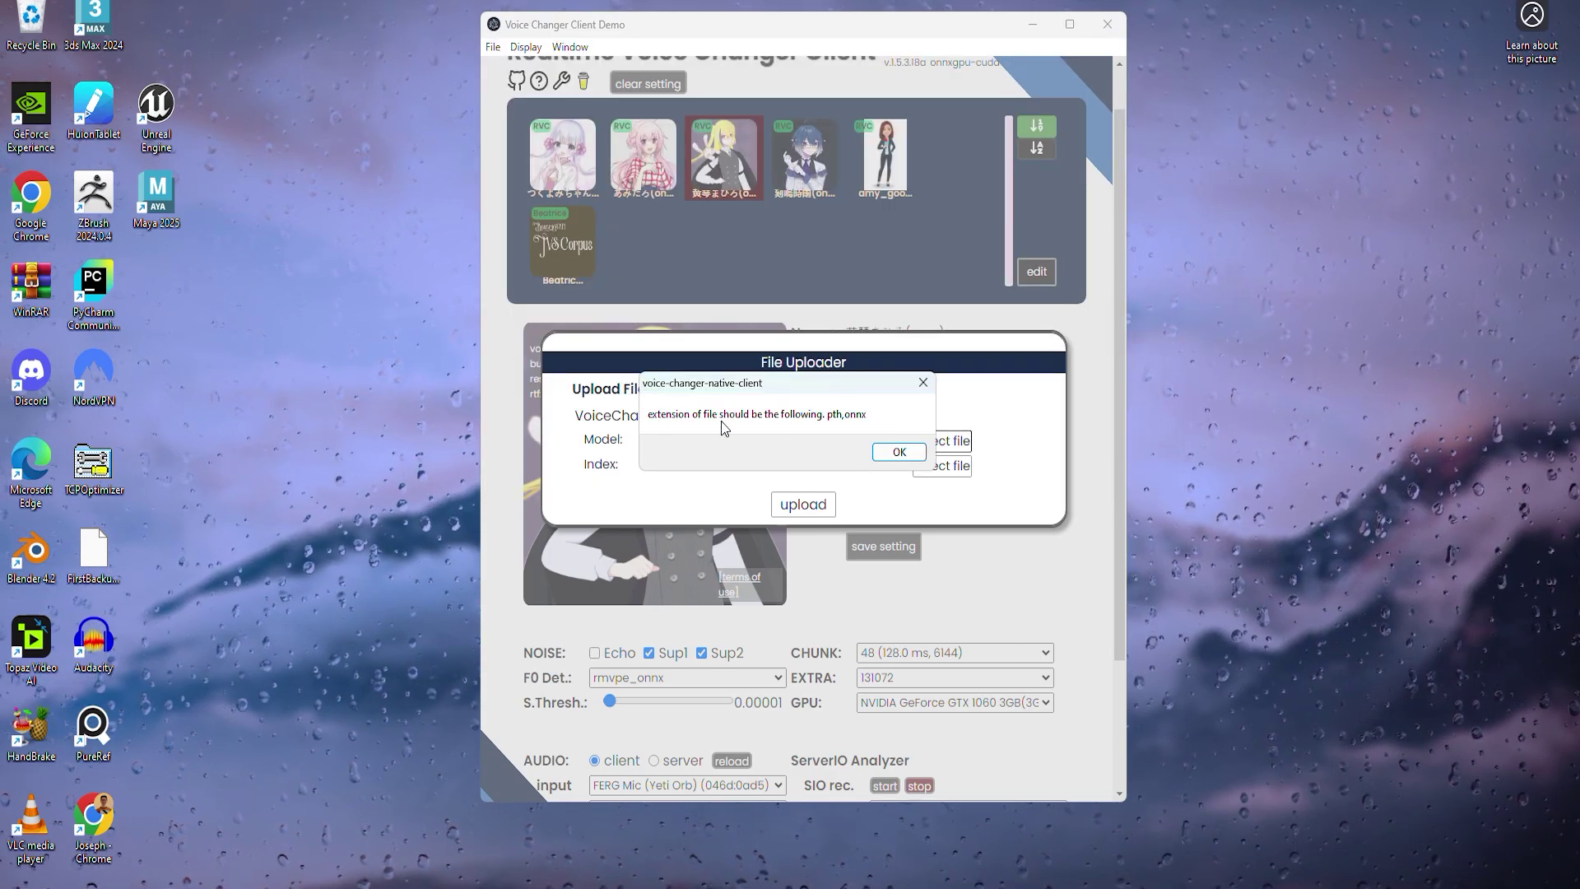
click(899, 453)
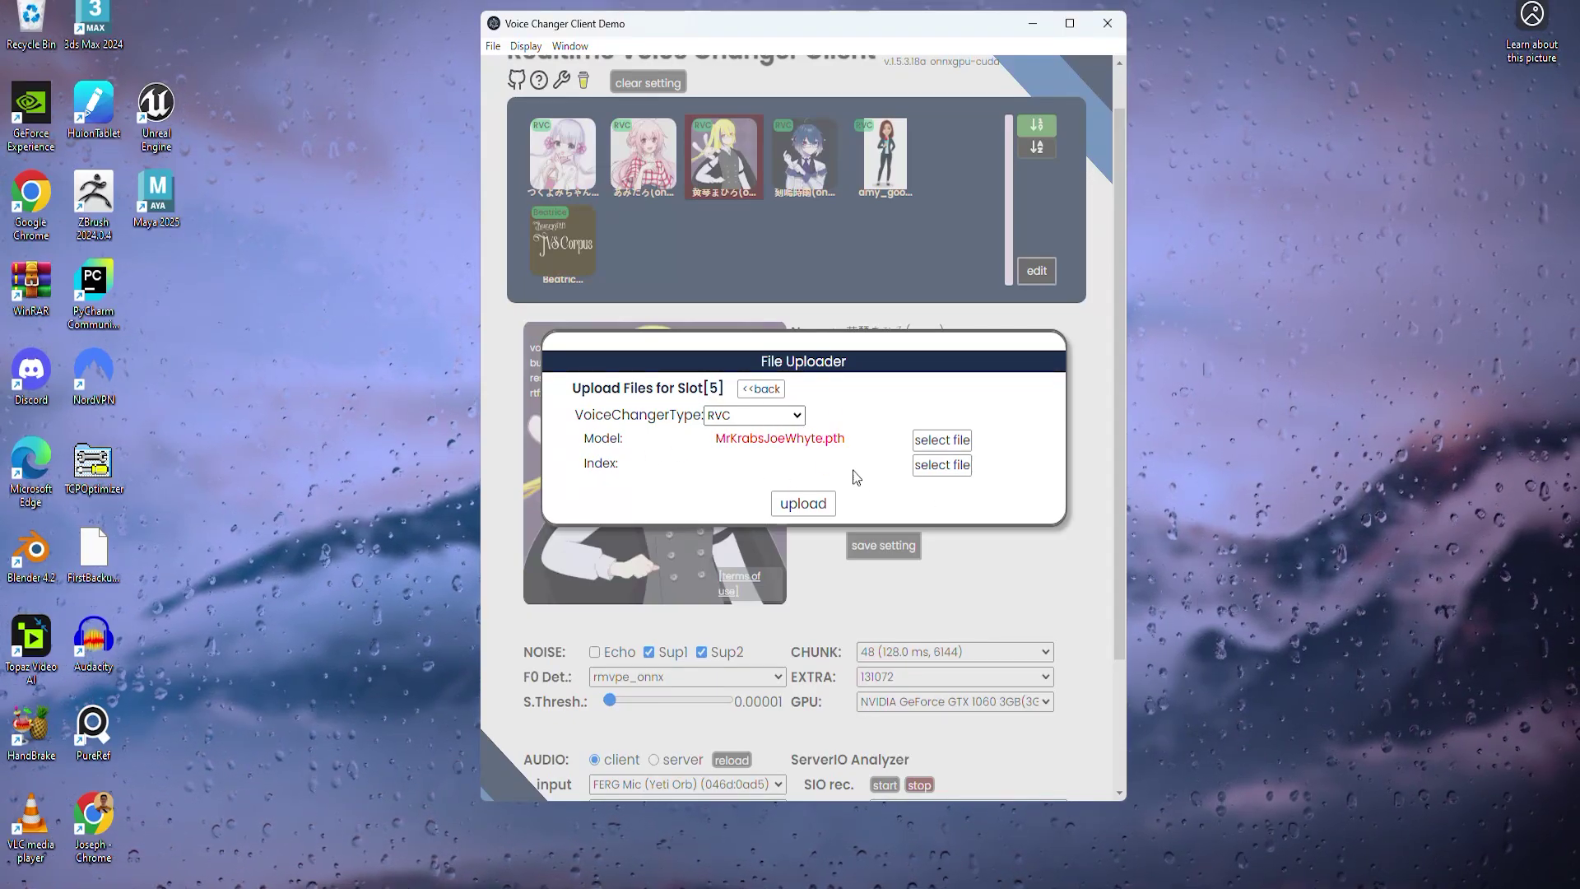
Choose added_IVF513_Flat_nprobe_1_MrKrabsJoeWhyte_v2.index from the inner BFBBKrabs folder as slot 5's index file and upload the voice files.
click(951, 466)
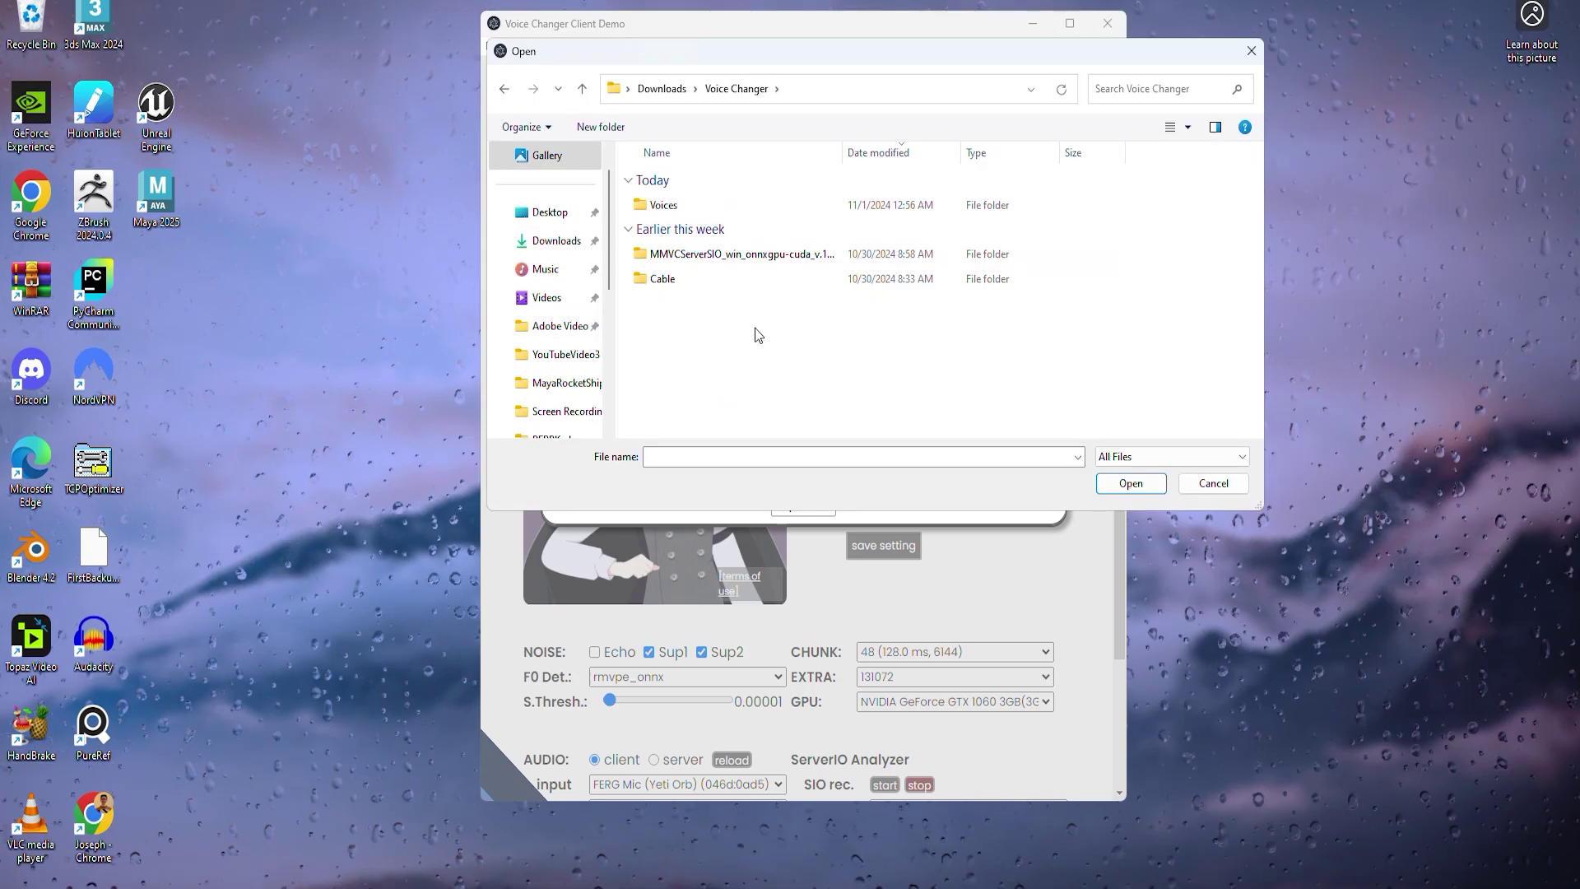
double_click(704, 205)
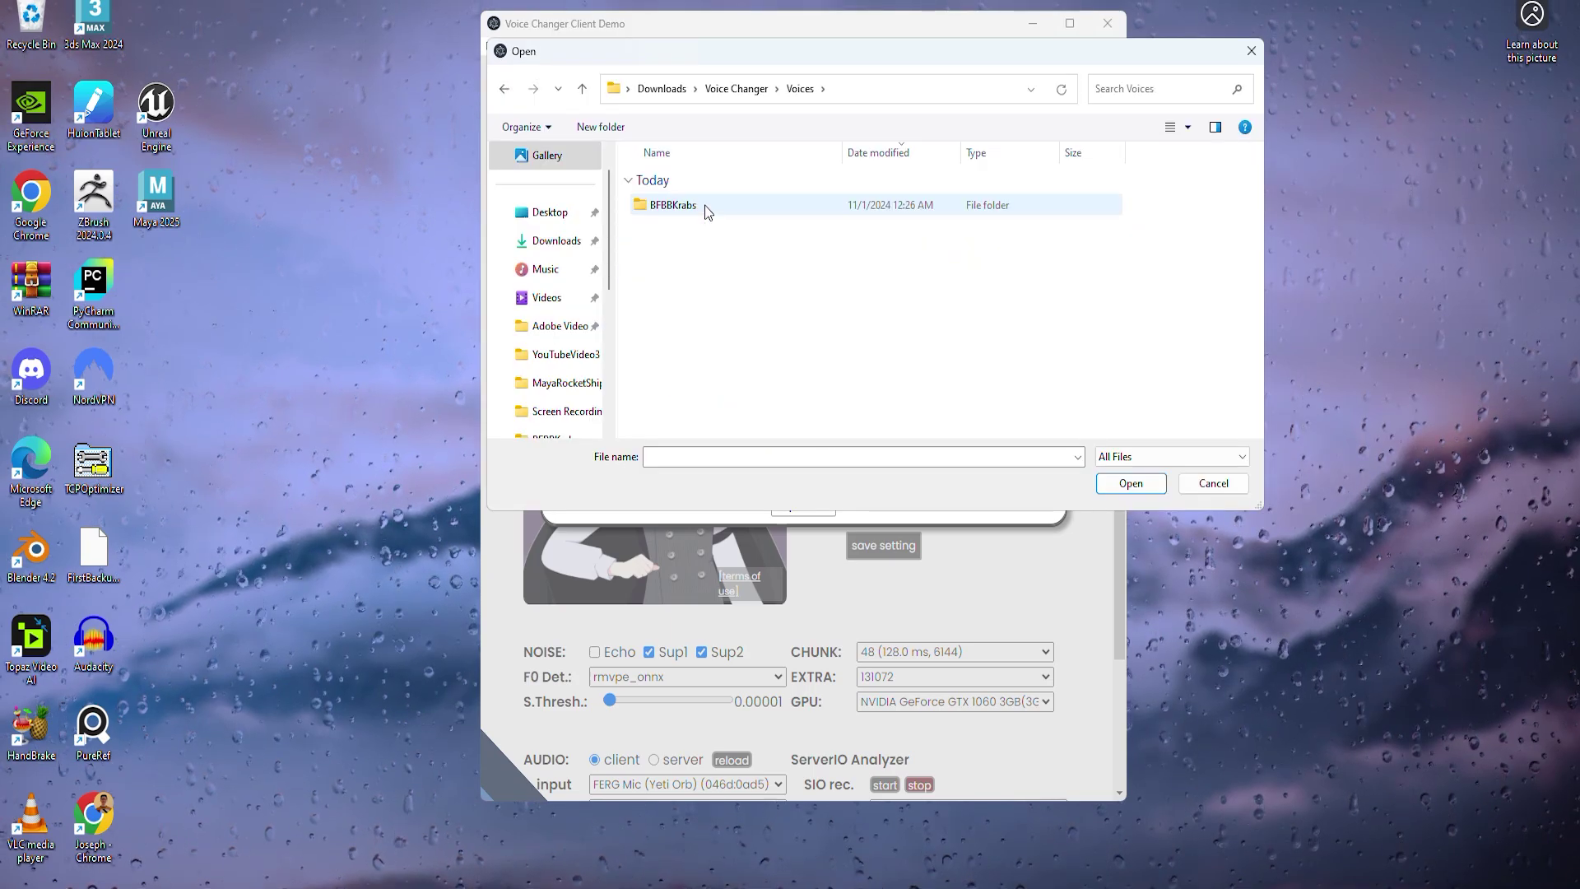
double_click(681, 208)
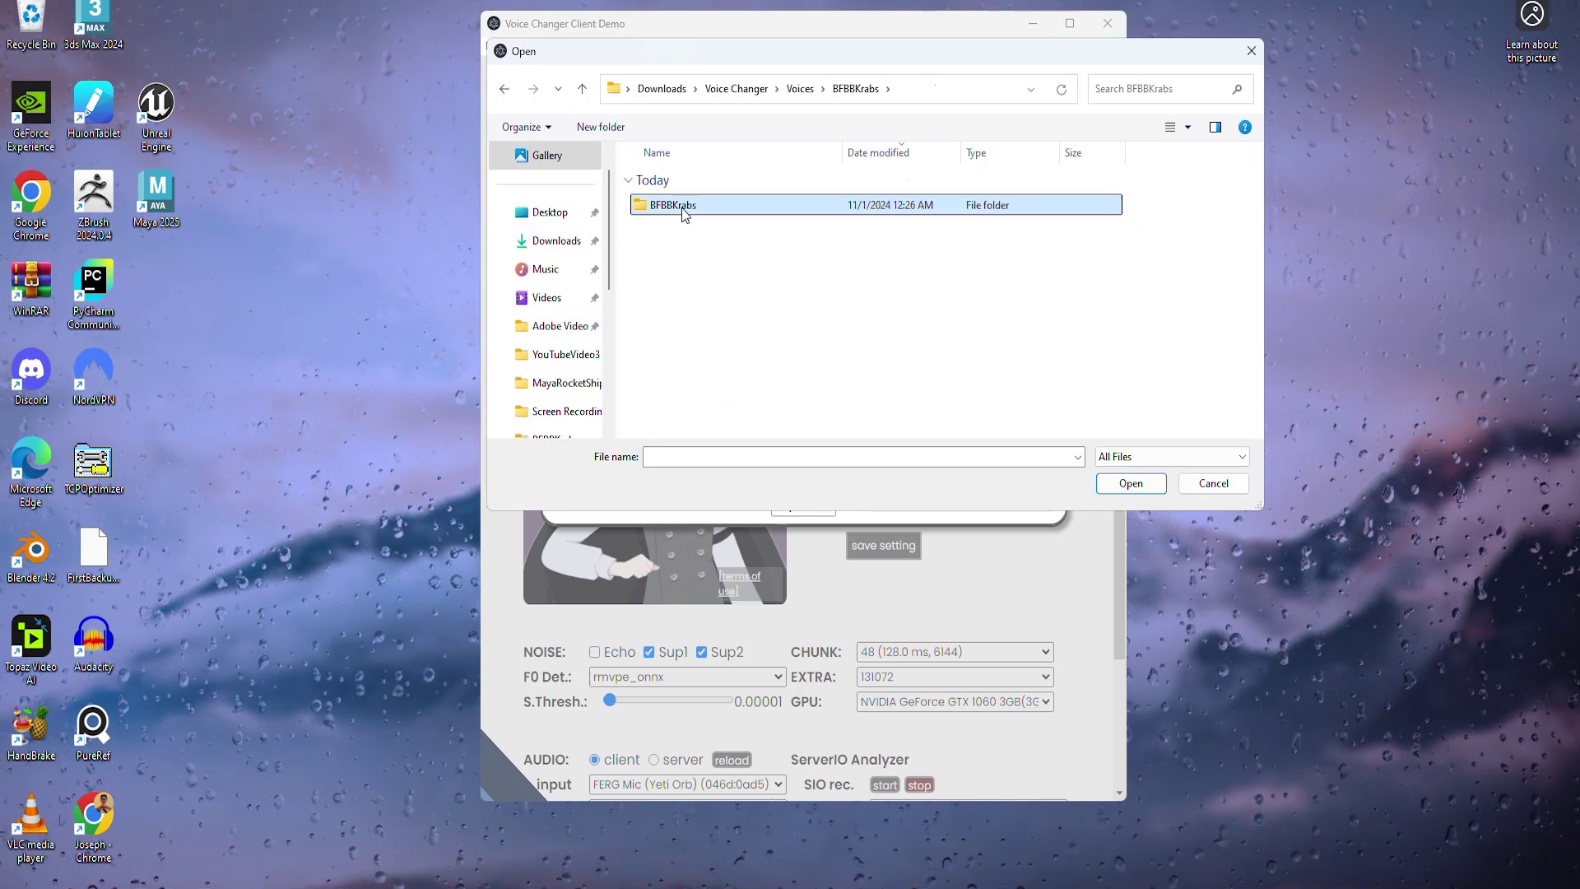
double_click(681, 208)
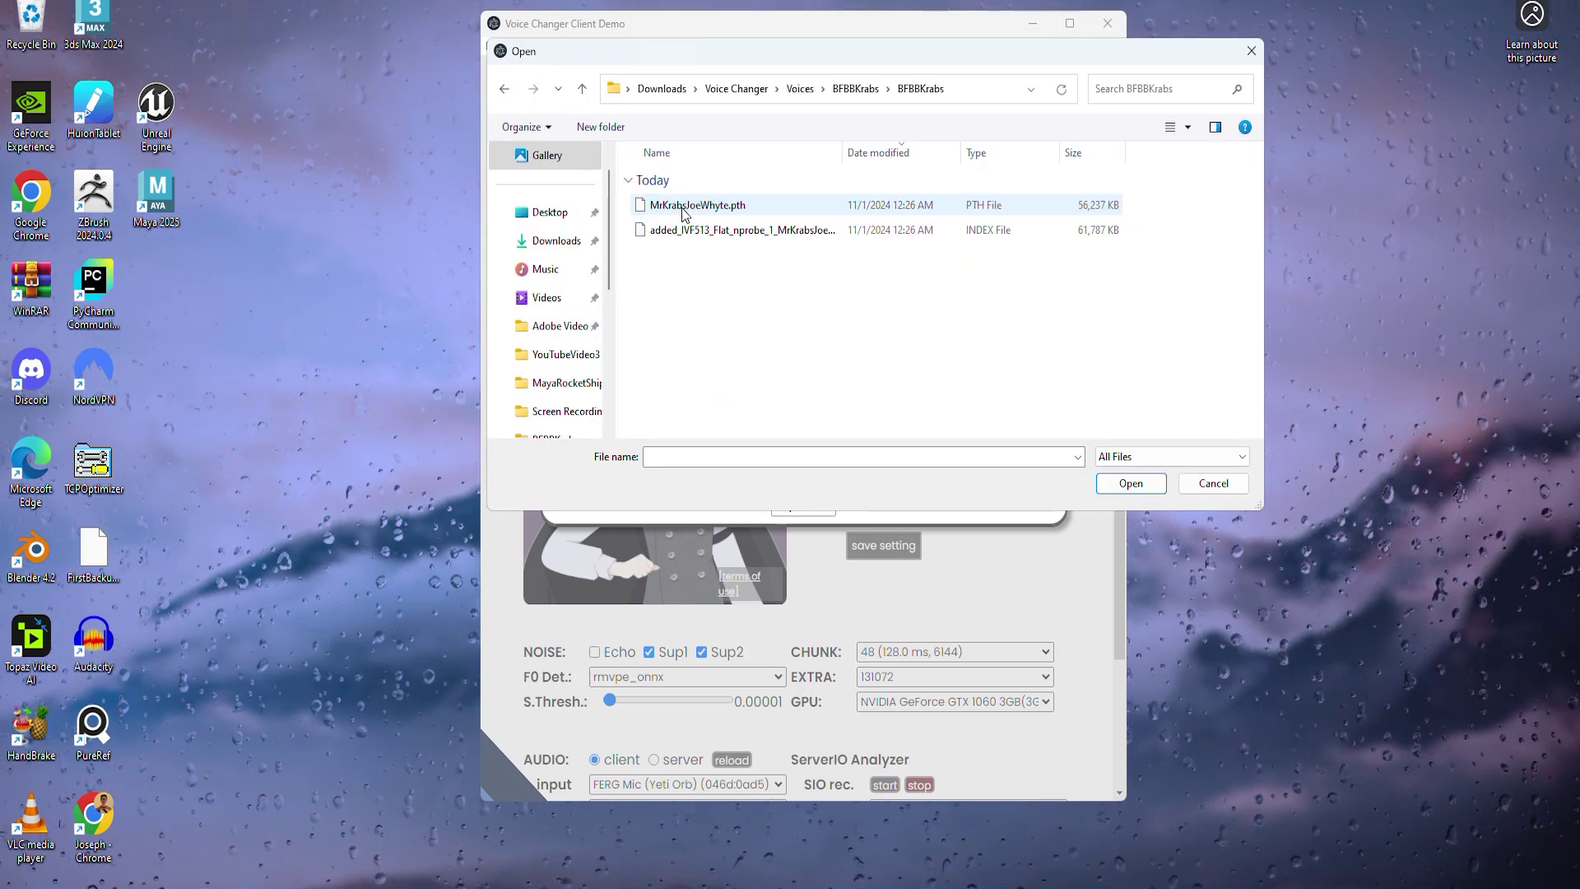
double_click(729, 231)
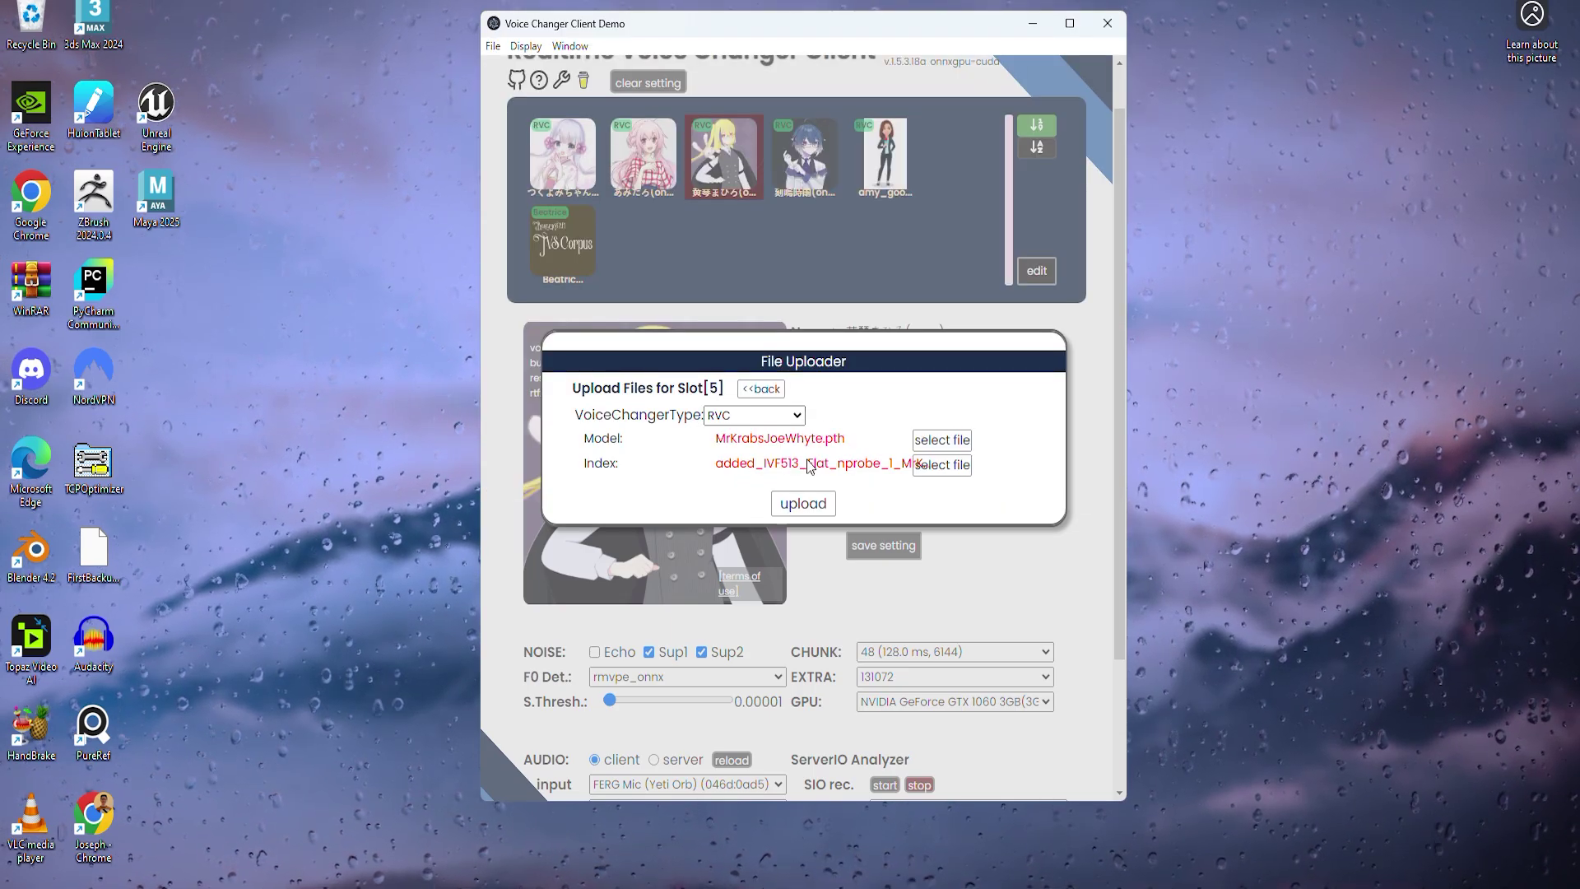
click(804, 504)
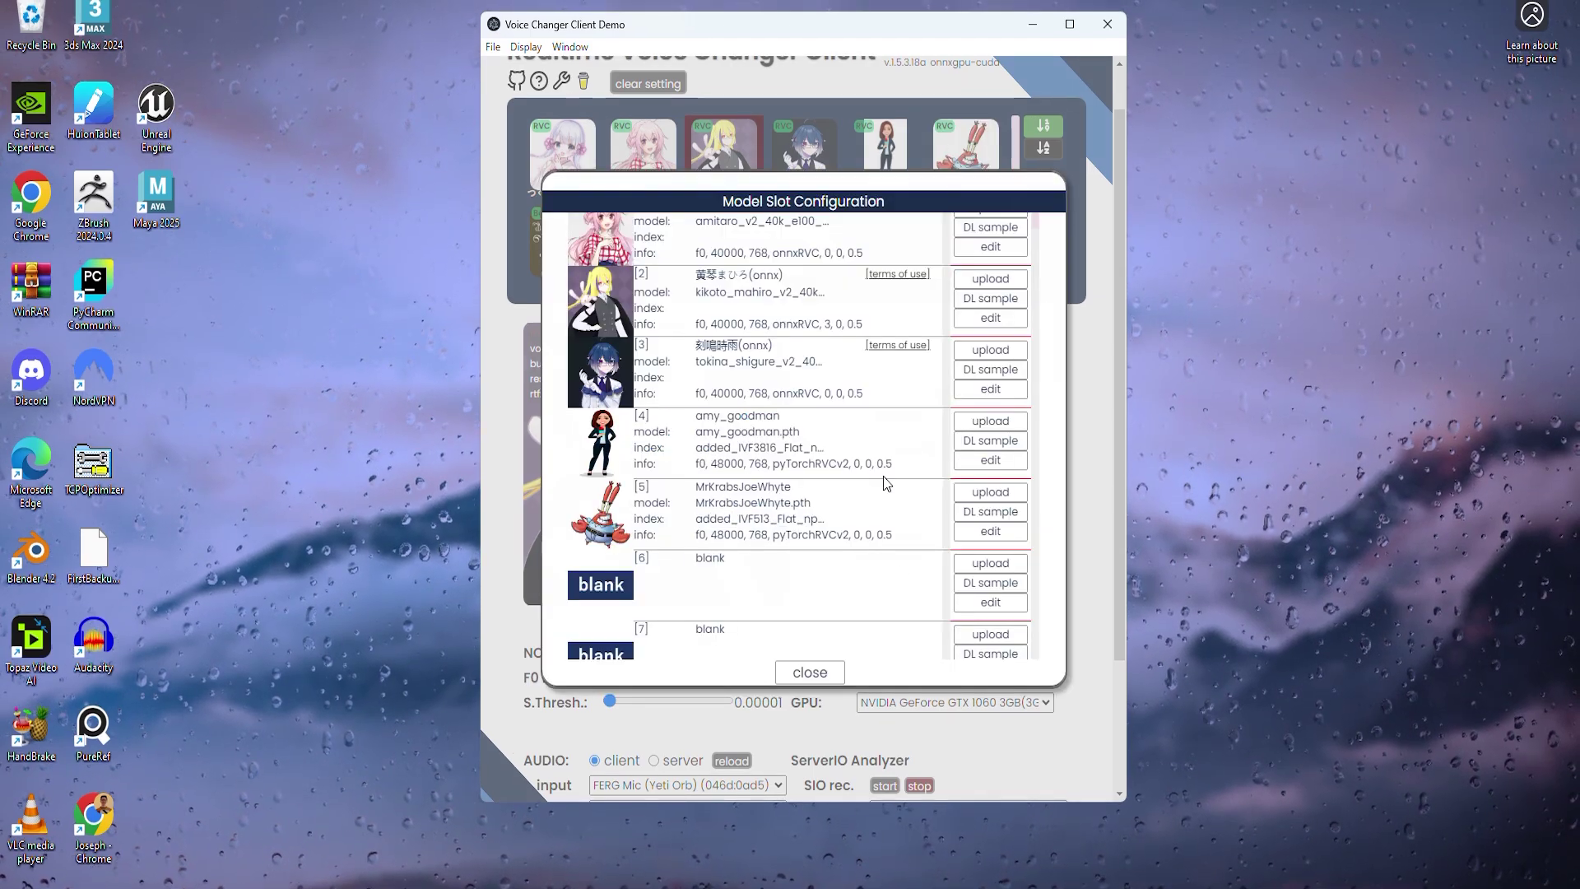
Set the JPG mrkrabsthumbnail from Downloads as the icon for slot 5 and close the model slot configuration.
scroll(846, 520, down, 3)
scroll(776, 403, up, 2)
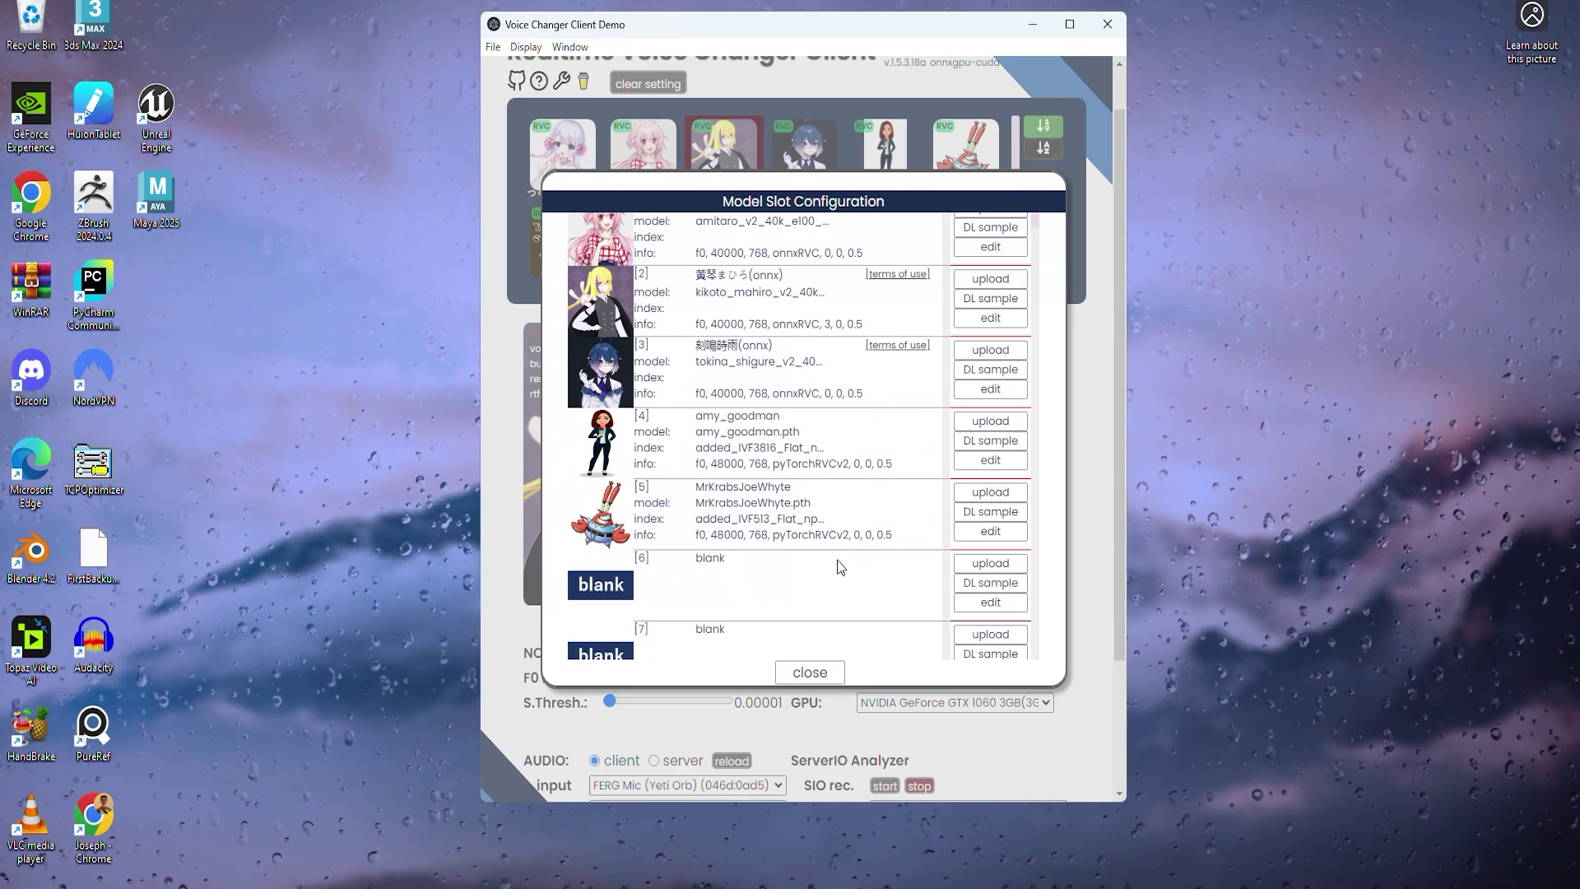
click(609, 527)
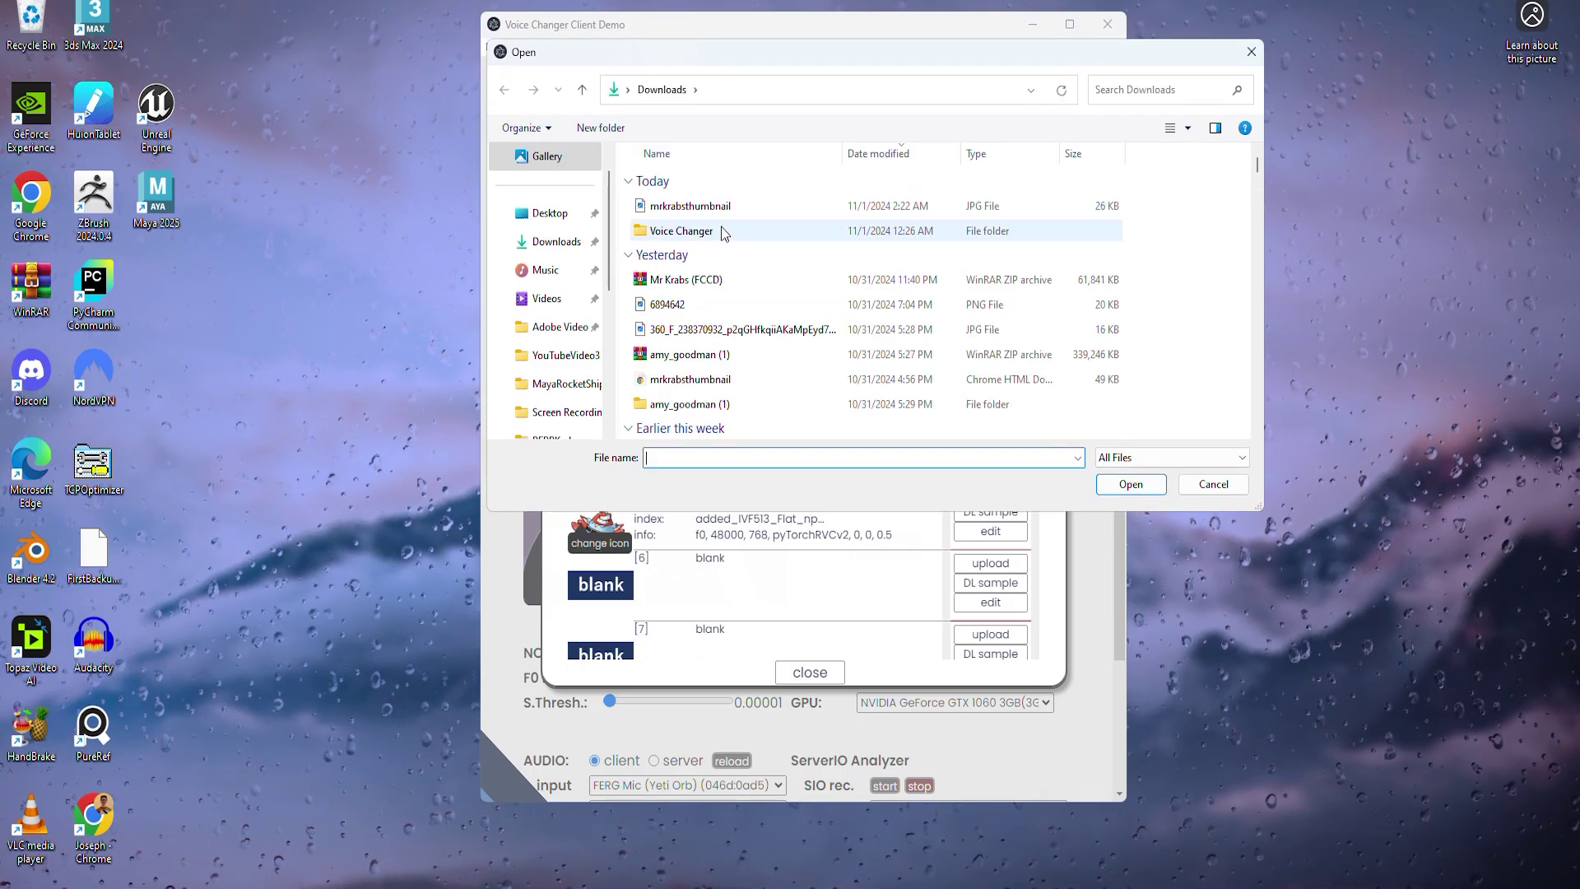
click(717, 205)
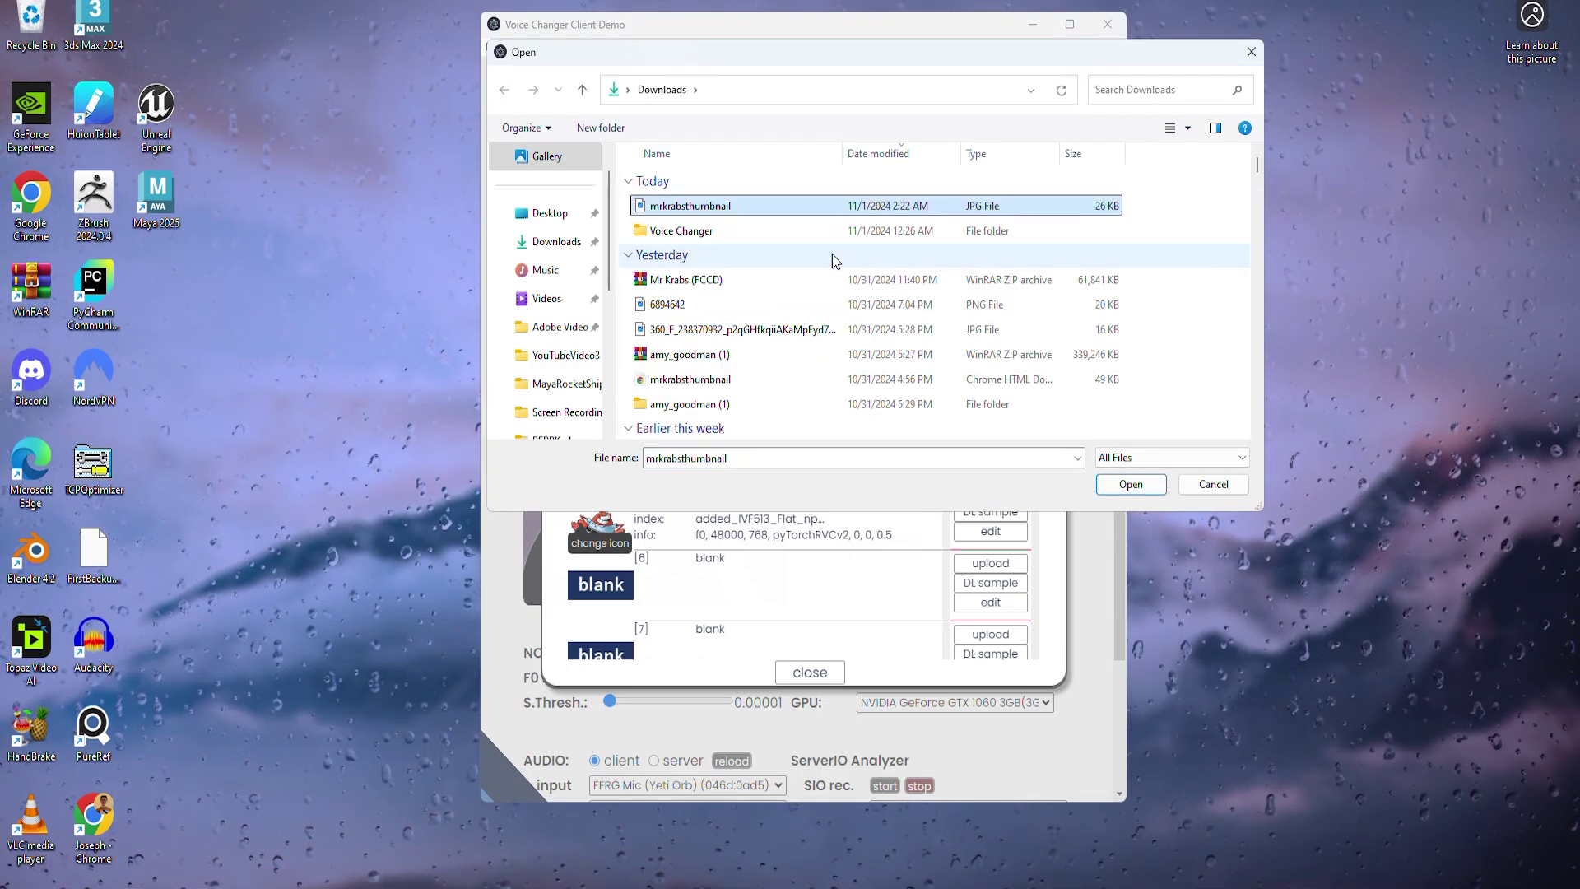
click(1129, 485)
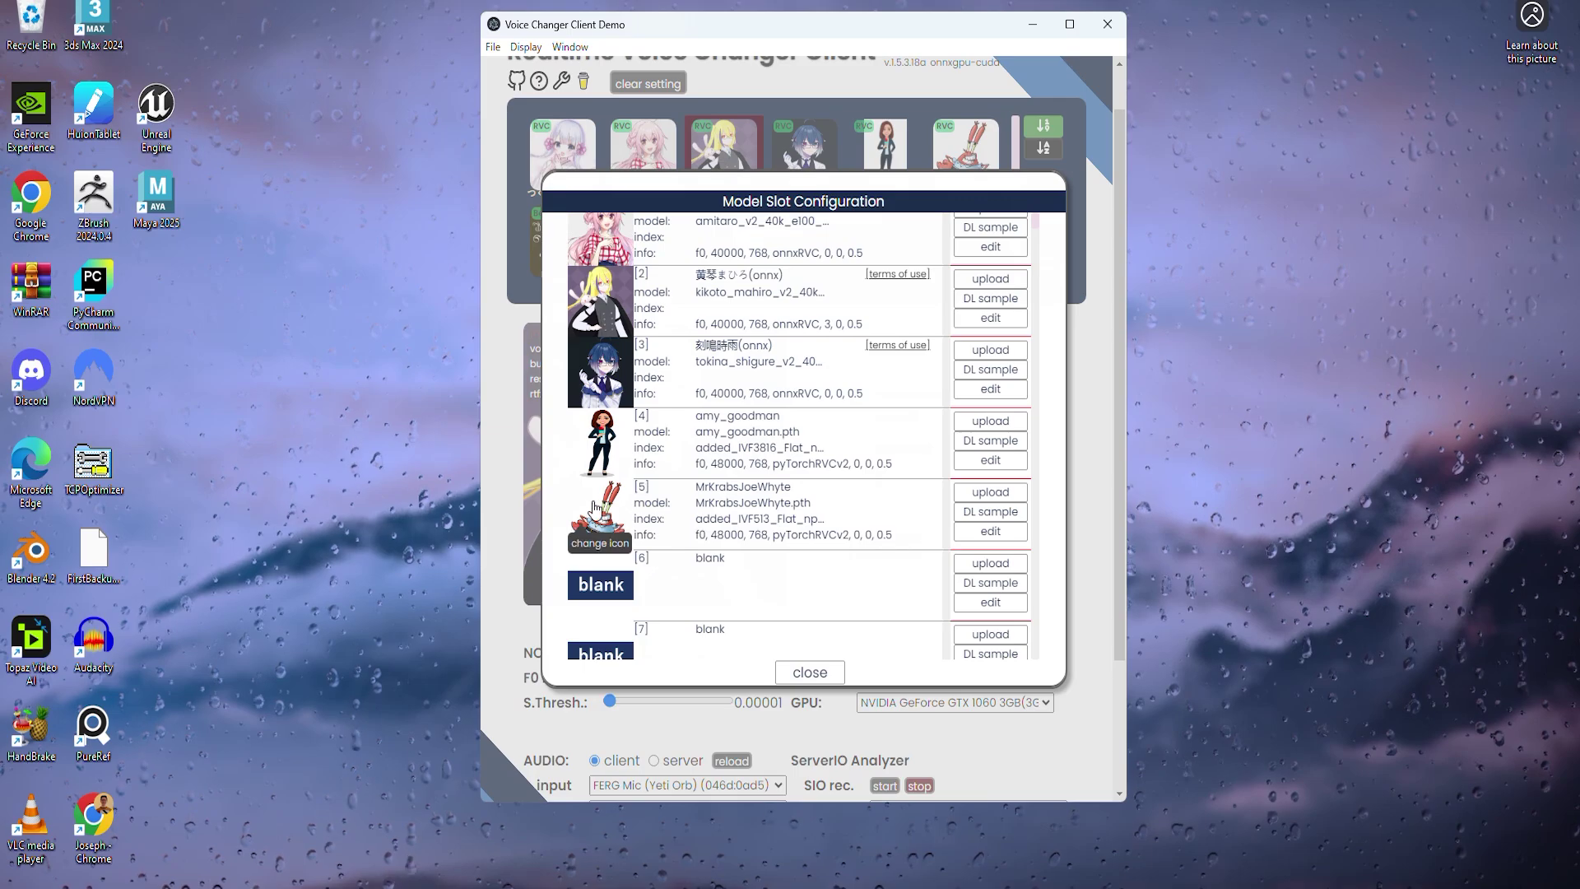
click(809, 672)
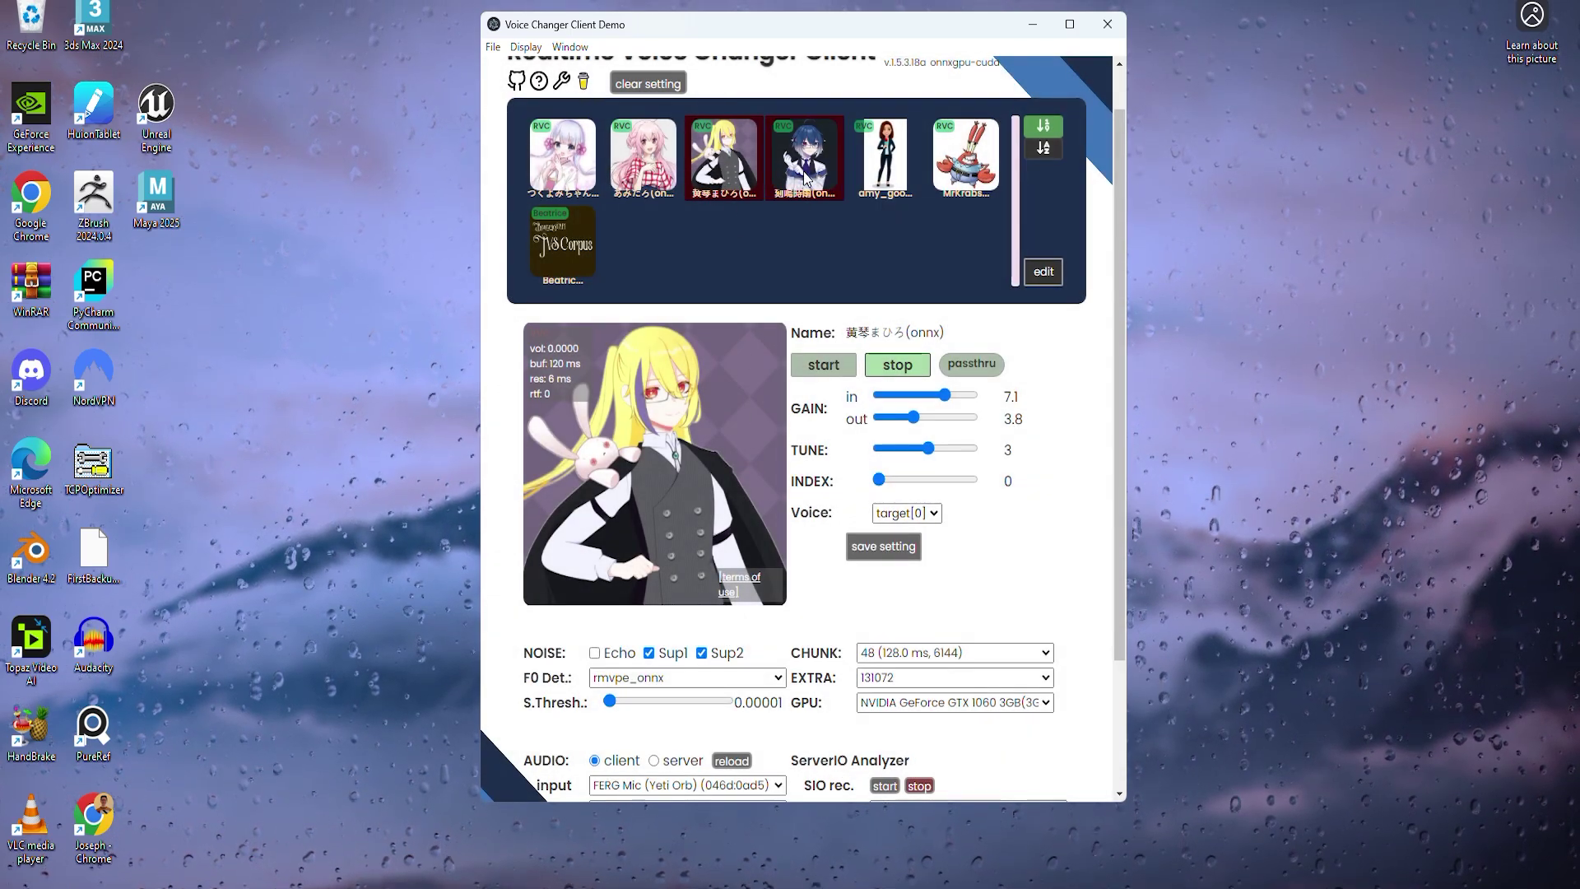
Select the MrKrabsJoeWhyte voice and test it by starting and stopping the voice conversion.
click(969, 153)
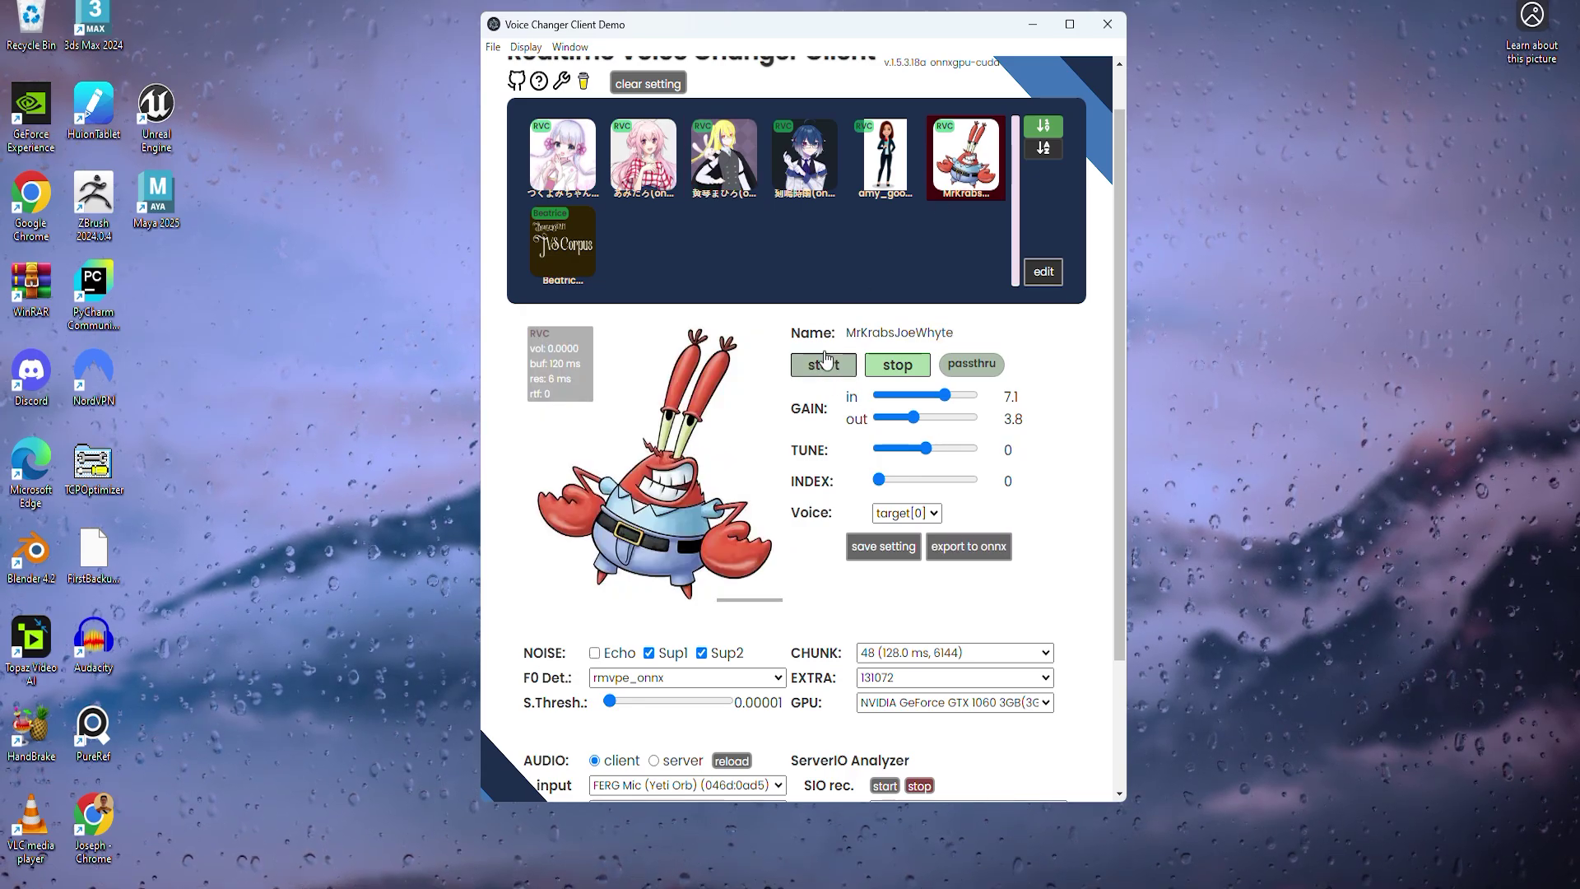
click(827, 364)
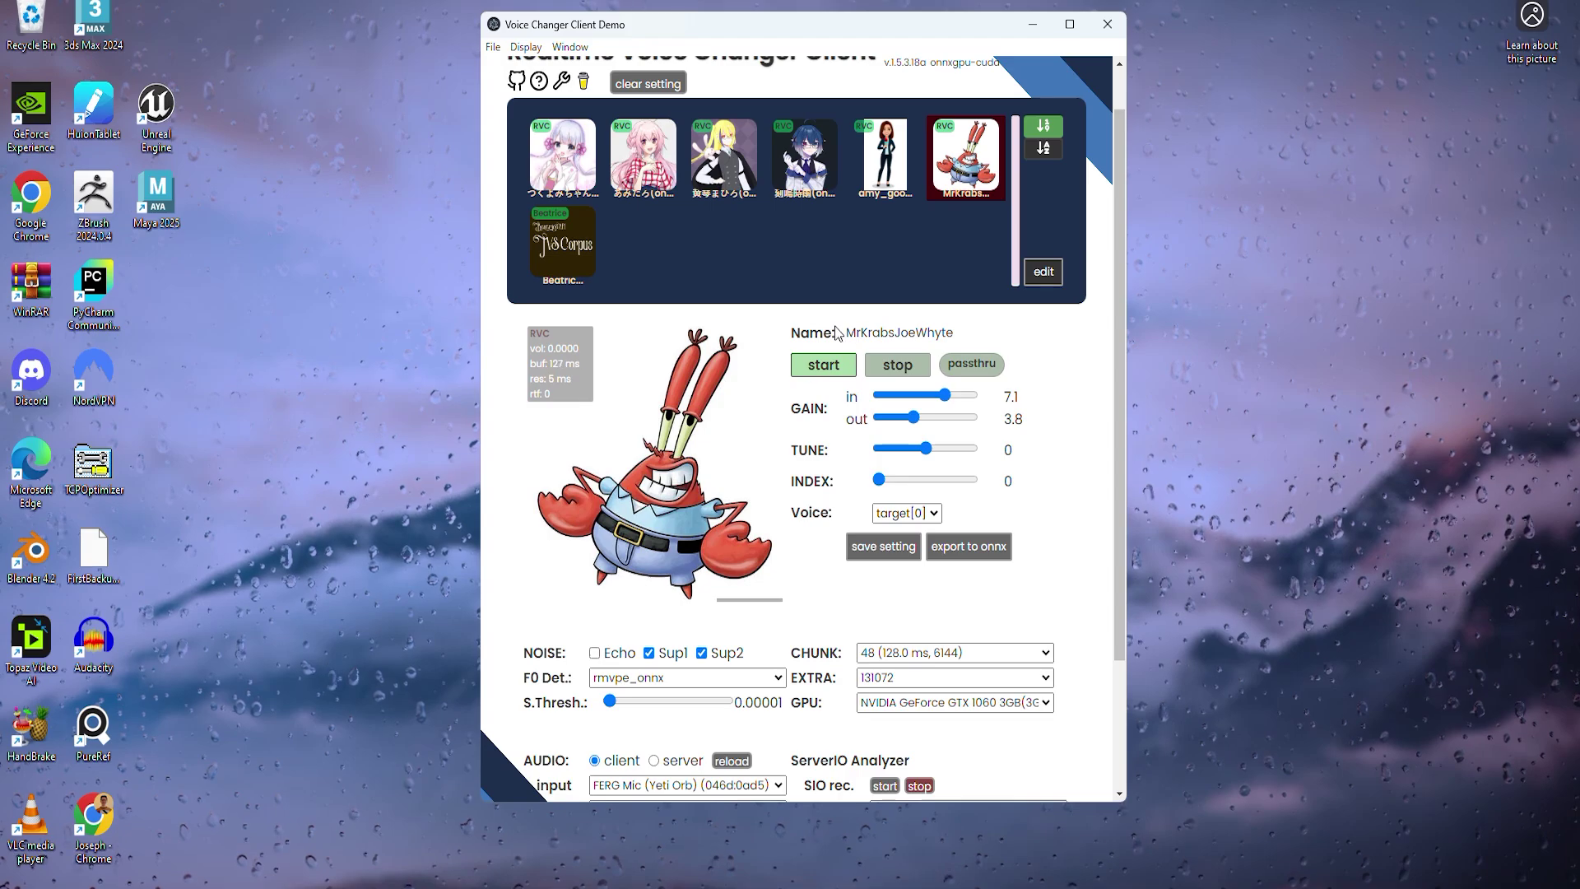
click(900, 367)
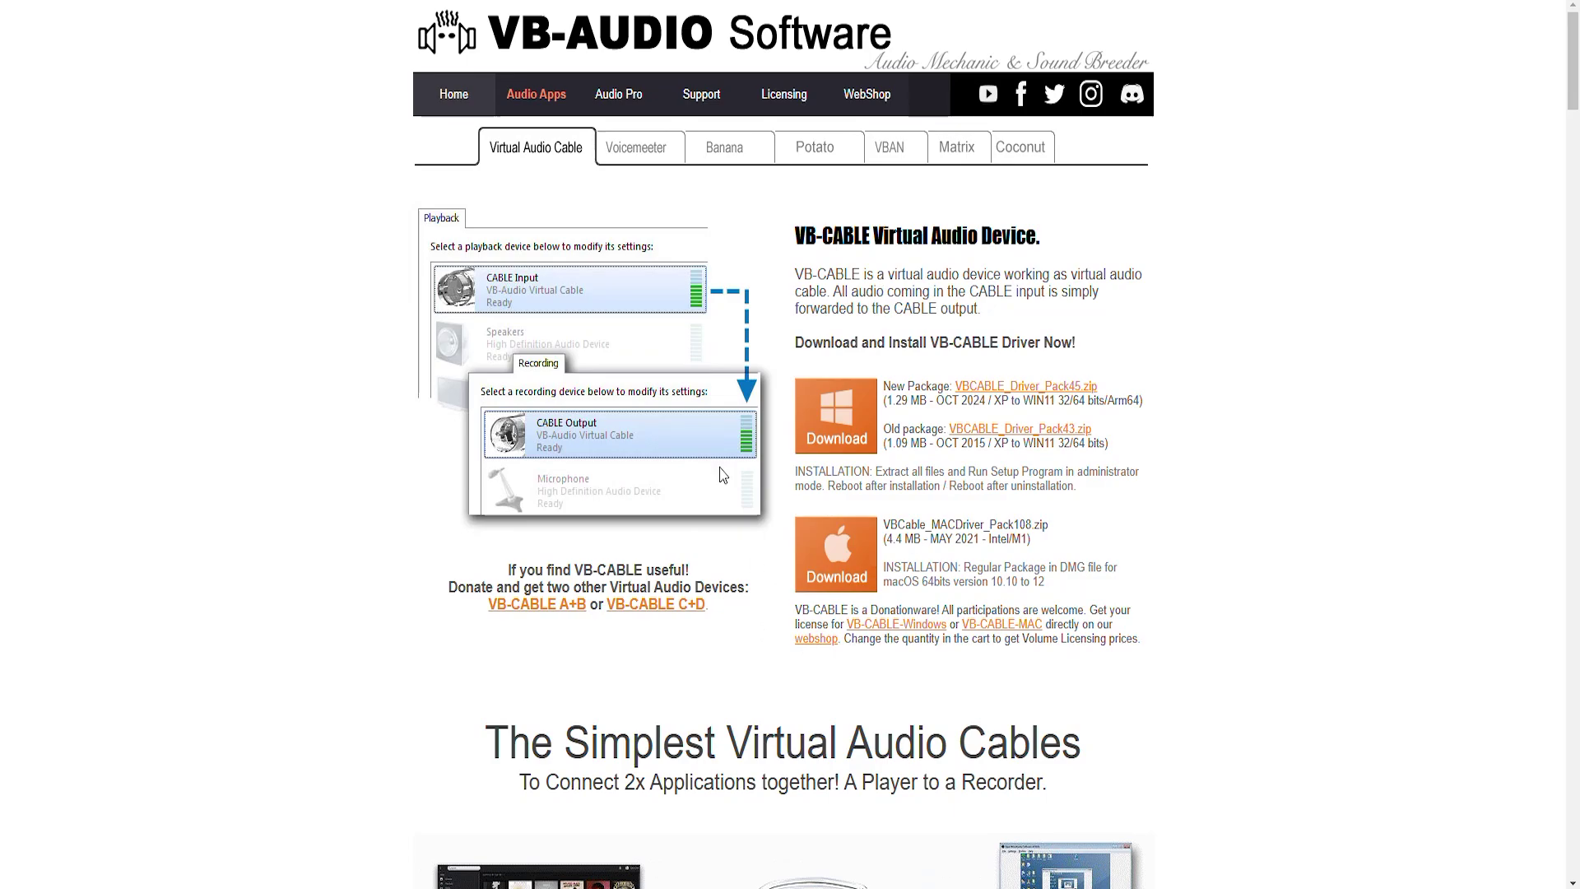
Download the Windows VBCABLE_Driver_Pack45.zip package from the VB-Audio site and move it into the Cable folder inside Voice Changer.
click(840, 445)
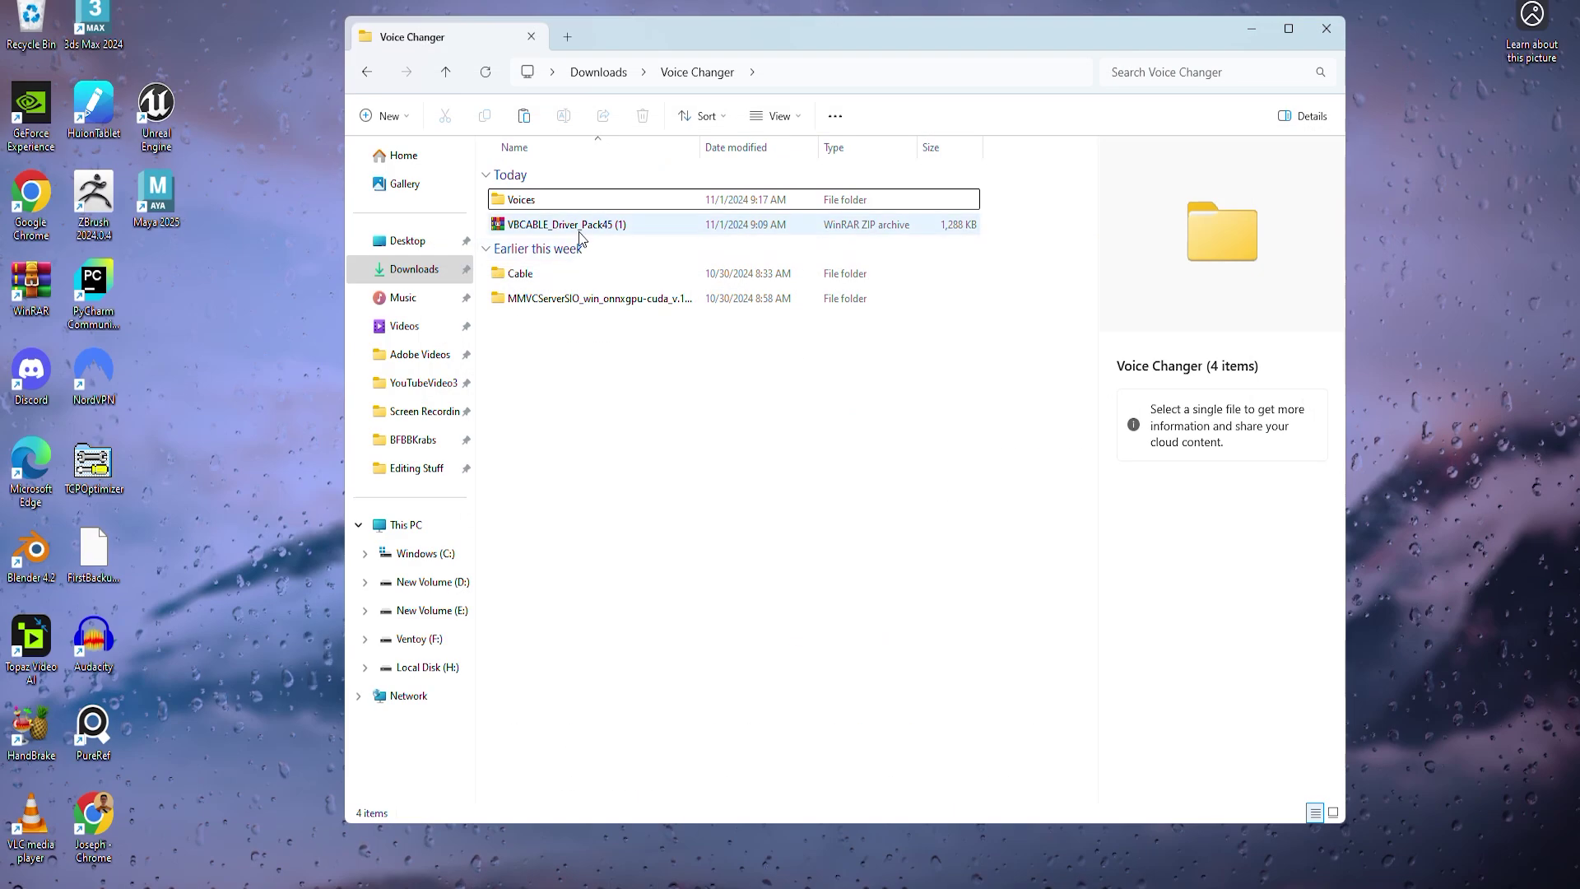
click(579, 224)
drag(596, 227, 549, 274)
double_click(548, 256)
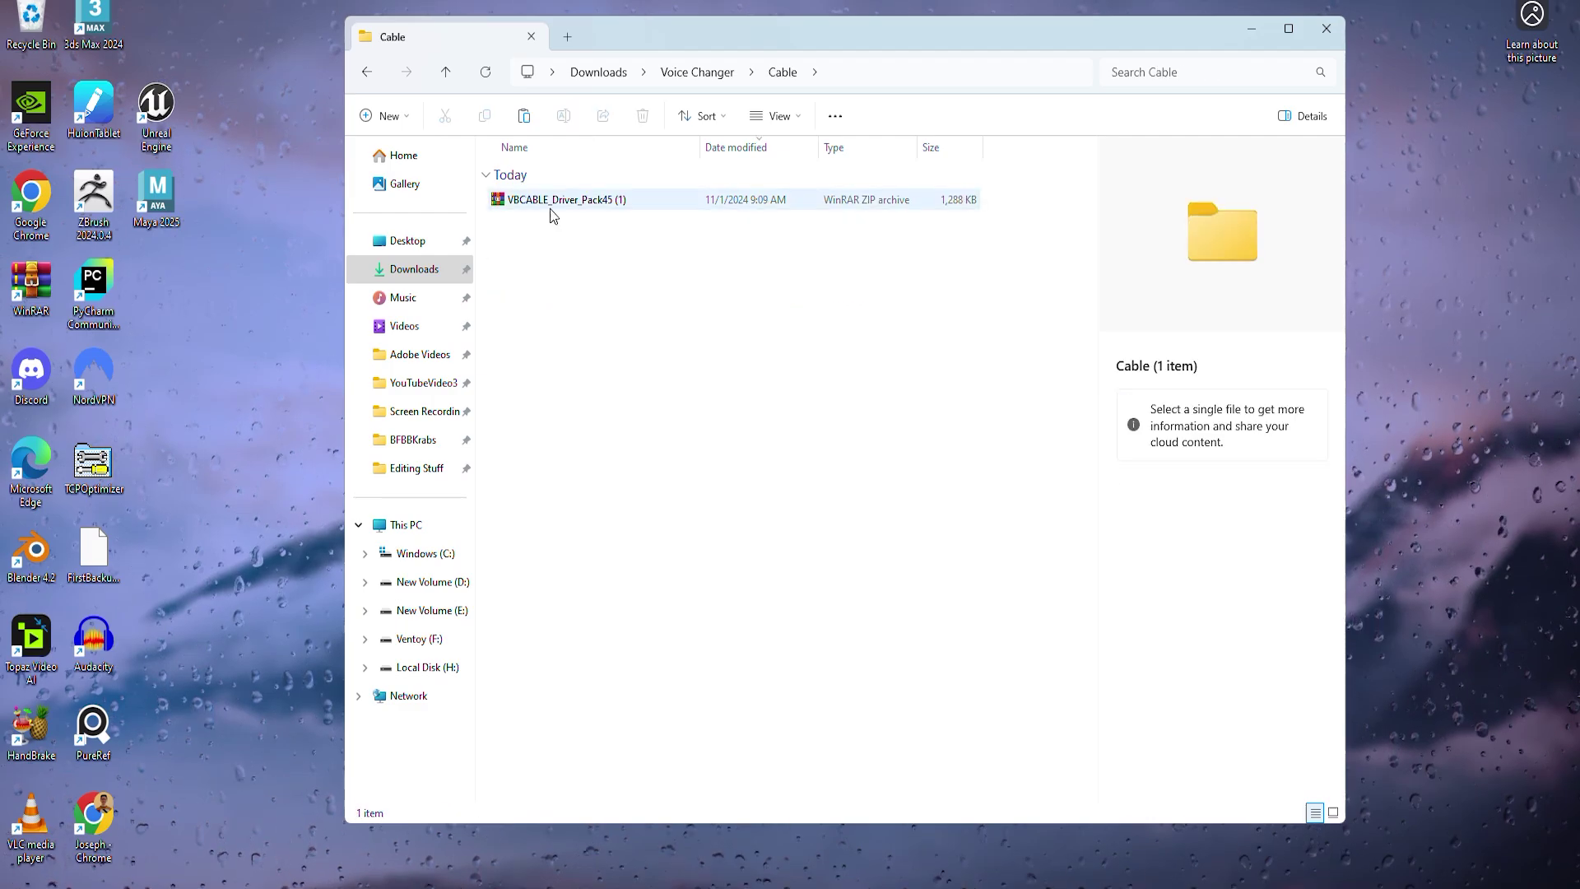
Extract the VBCABLE_Driver_Pack45 (1) archive into its own folder inside Cable.
click(550, 201)
right_click(518, 199)
click(601, 314)
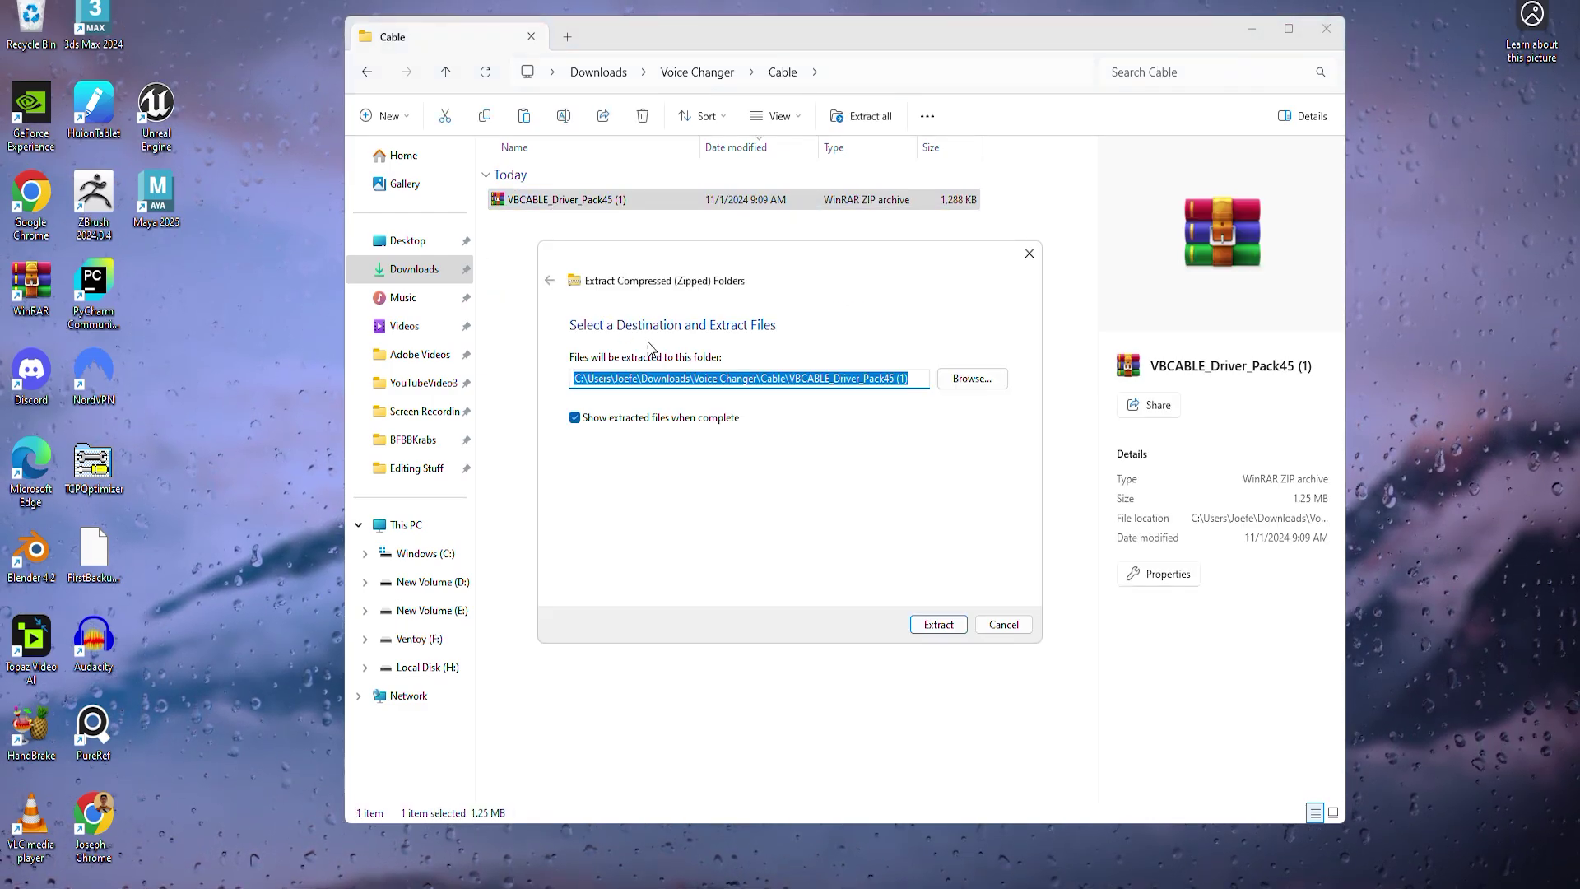
click(948, 625)
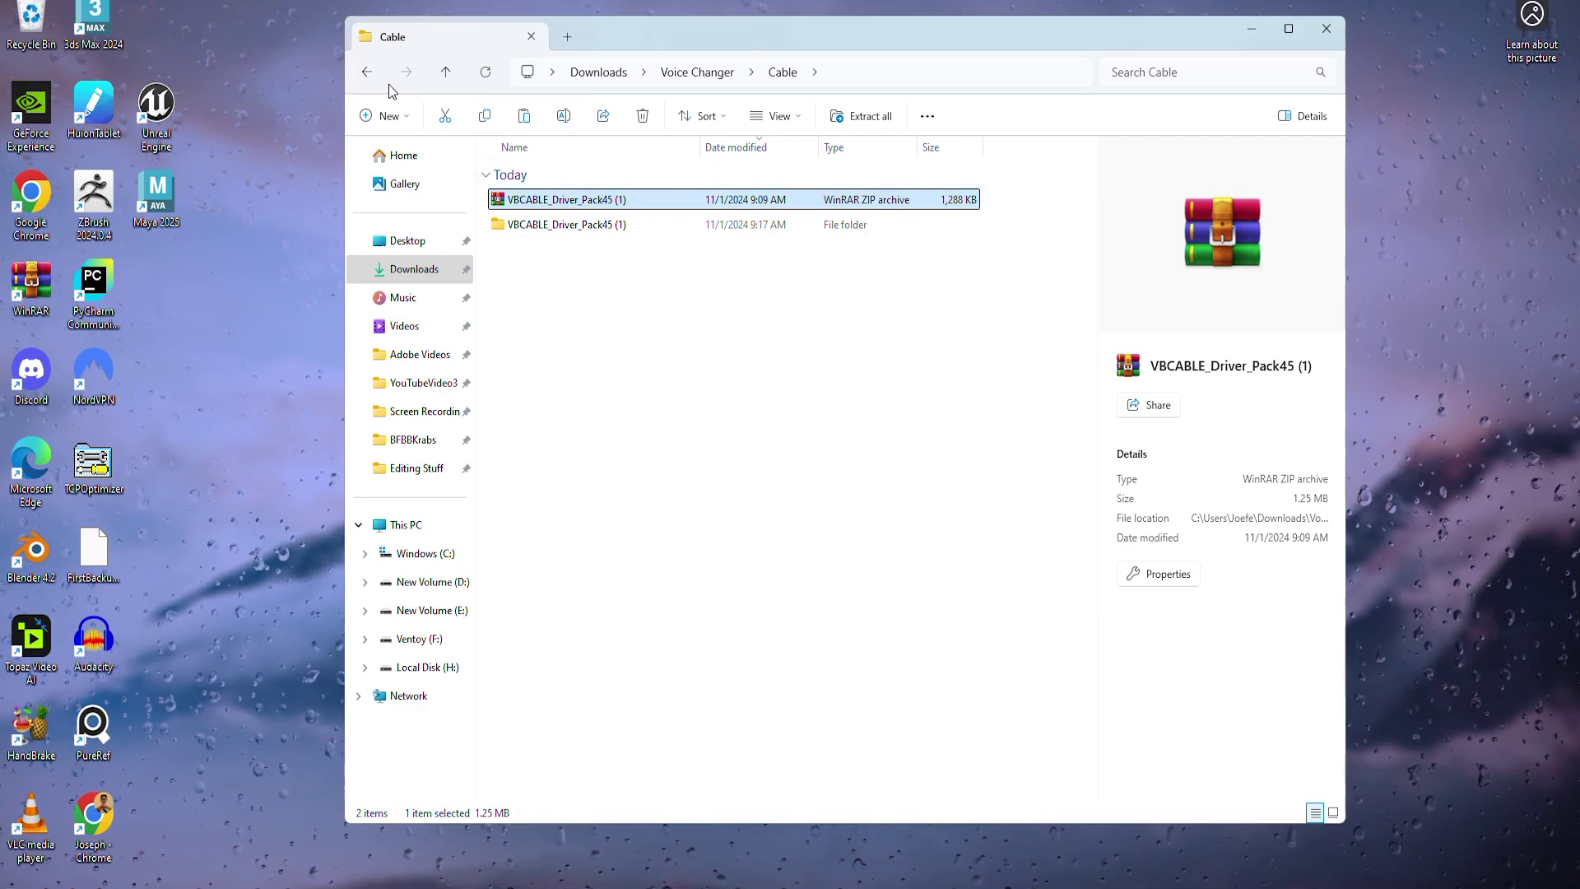
Review the contents of the Voices\BFBBKrabs and MMVCServerSIO folders inside the Voice Changer folder.
click(366, 72)
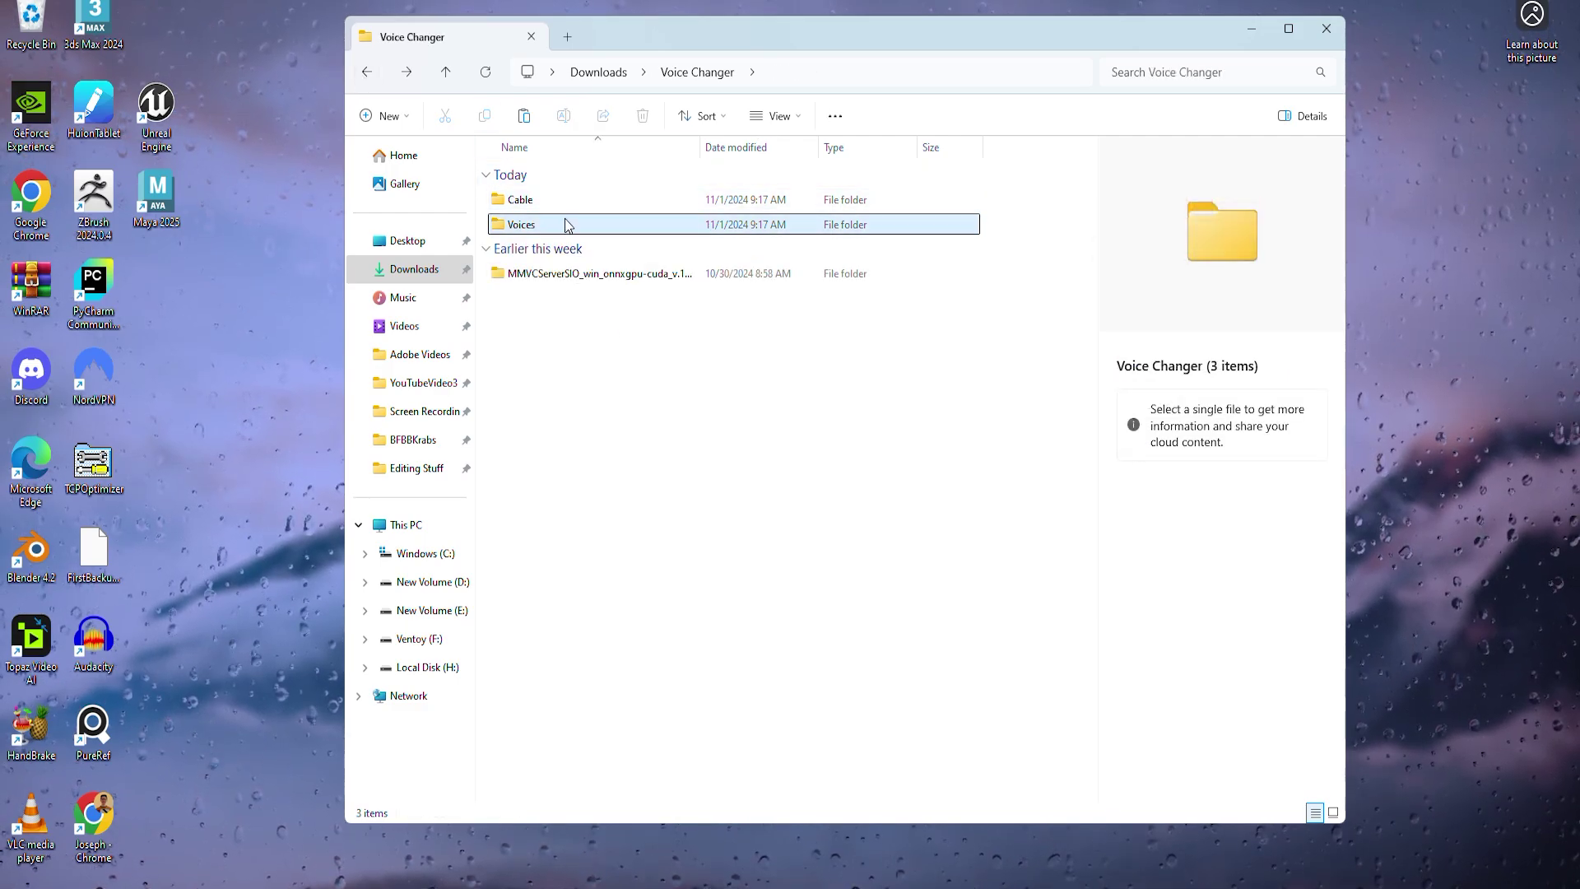
click(553, 225)
double_click(553, 226)
double_click(549, 205)
double_click(551, 205)
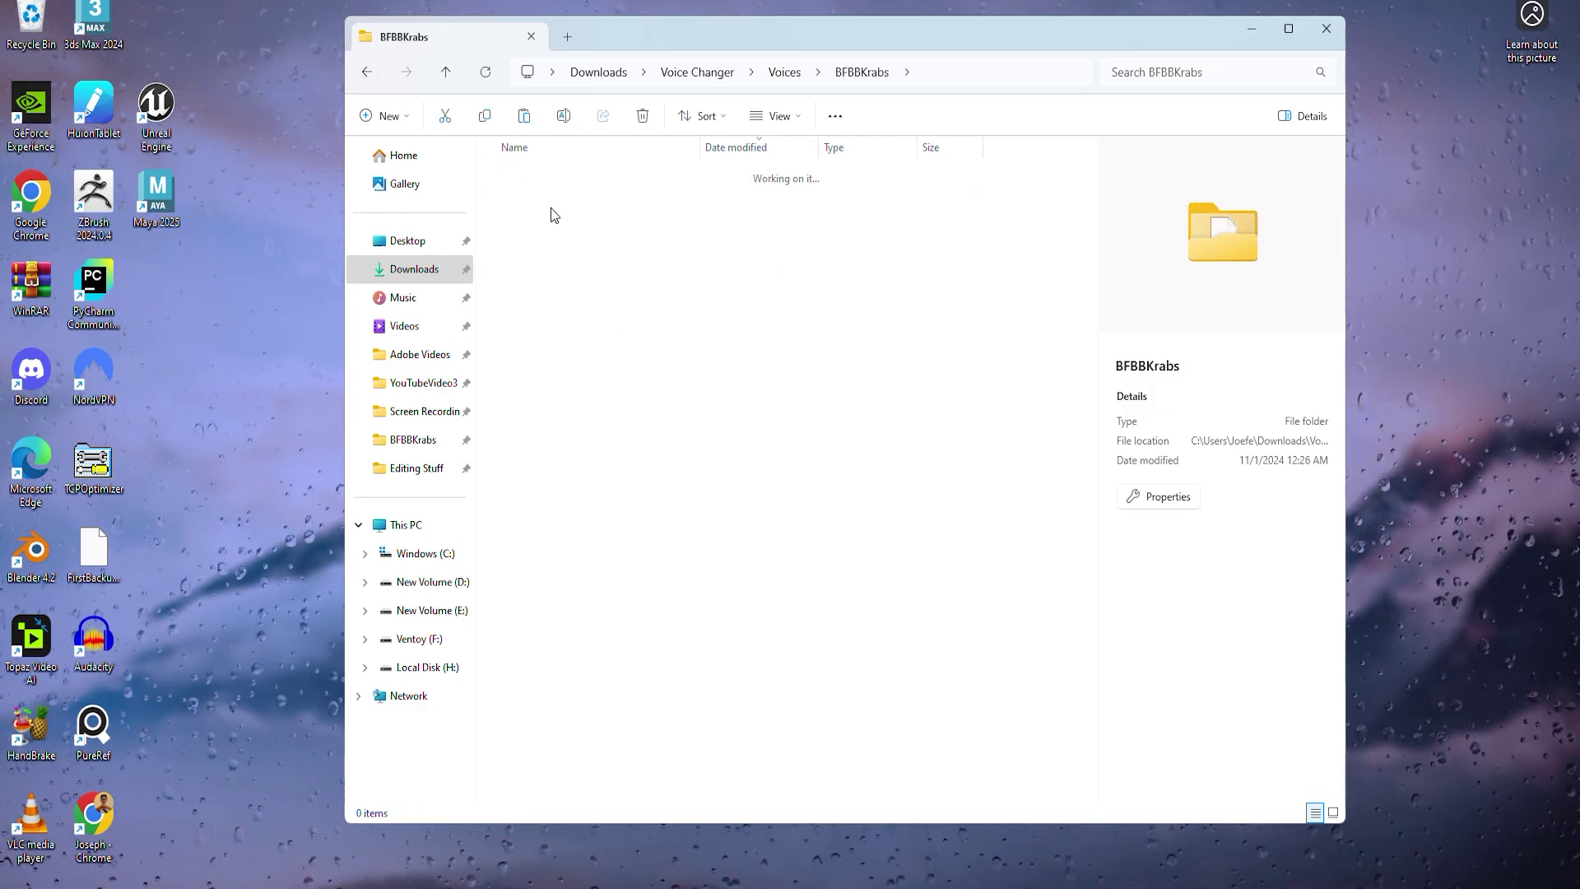
key(alt+Left)
key(alt+Left)
key(alt+Left)
double_click(531, 275)
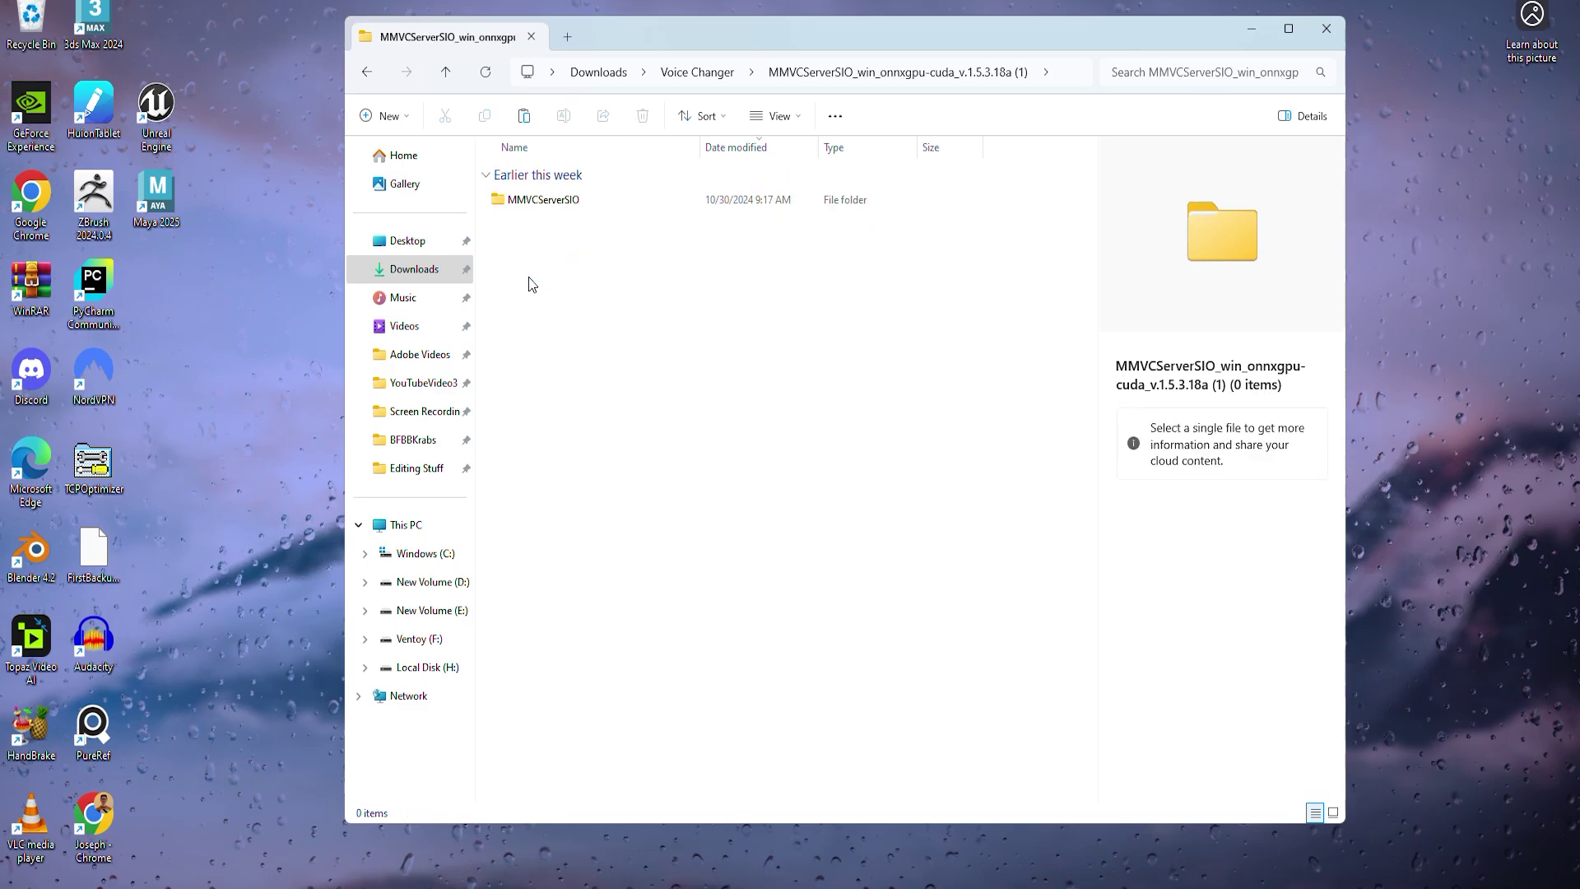
double_click(527, 201)
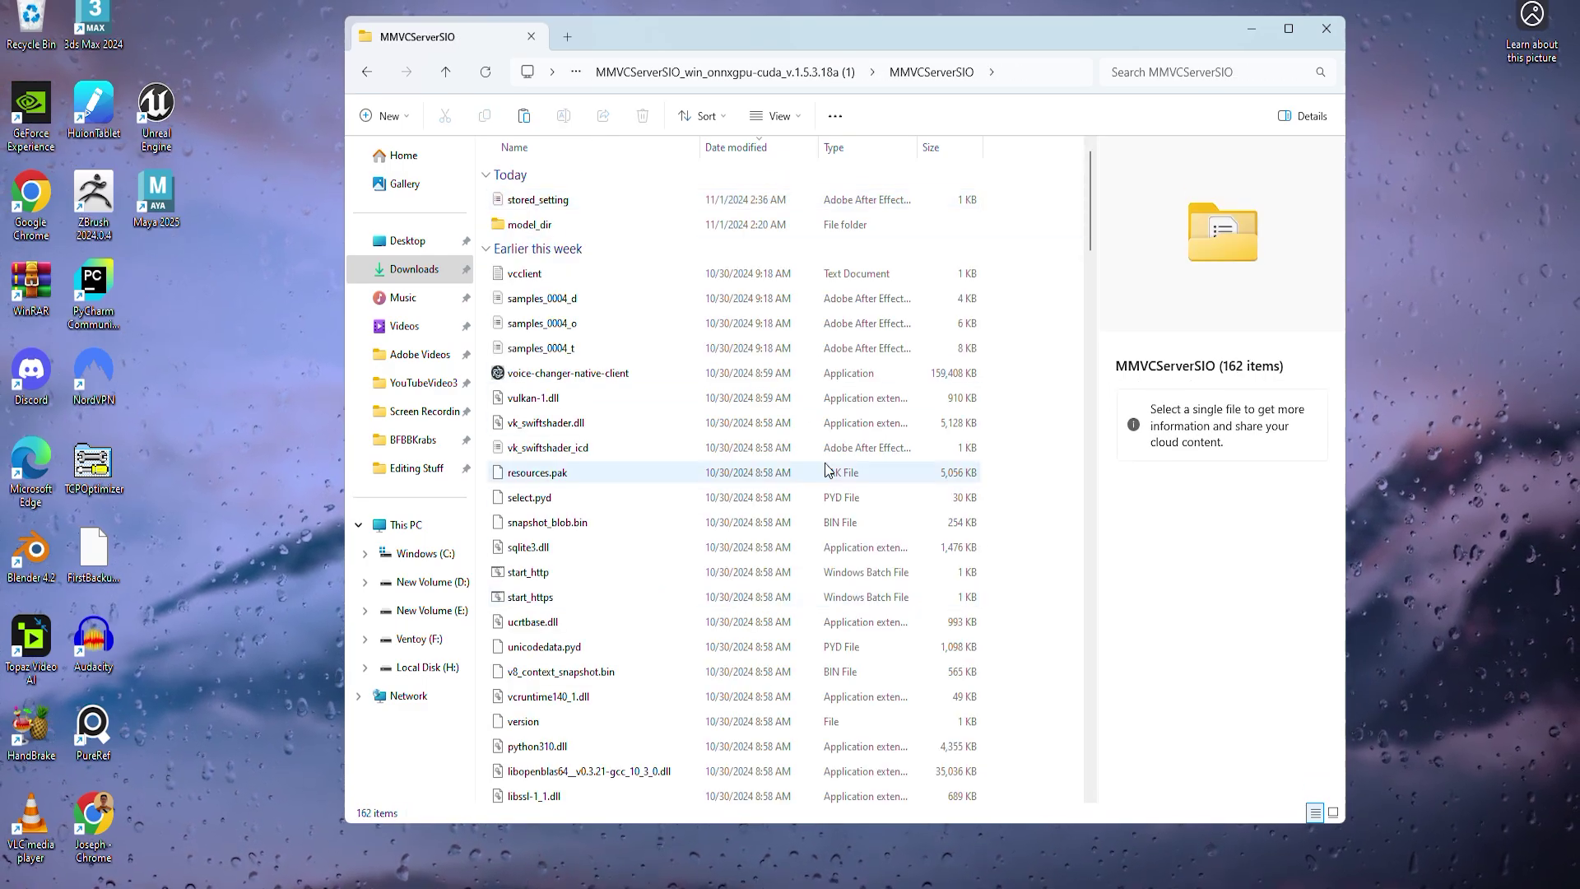
key(alt+Left)
key(alt+Left)
Run VBCABLE_Setup_x64 from the extracted VBCABLE_Driver_Pack45 (1) folder and install the VB-Audio Virtual Cable driver.
double_click(561, 206)
double_click(565, 222)
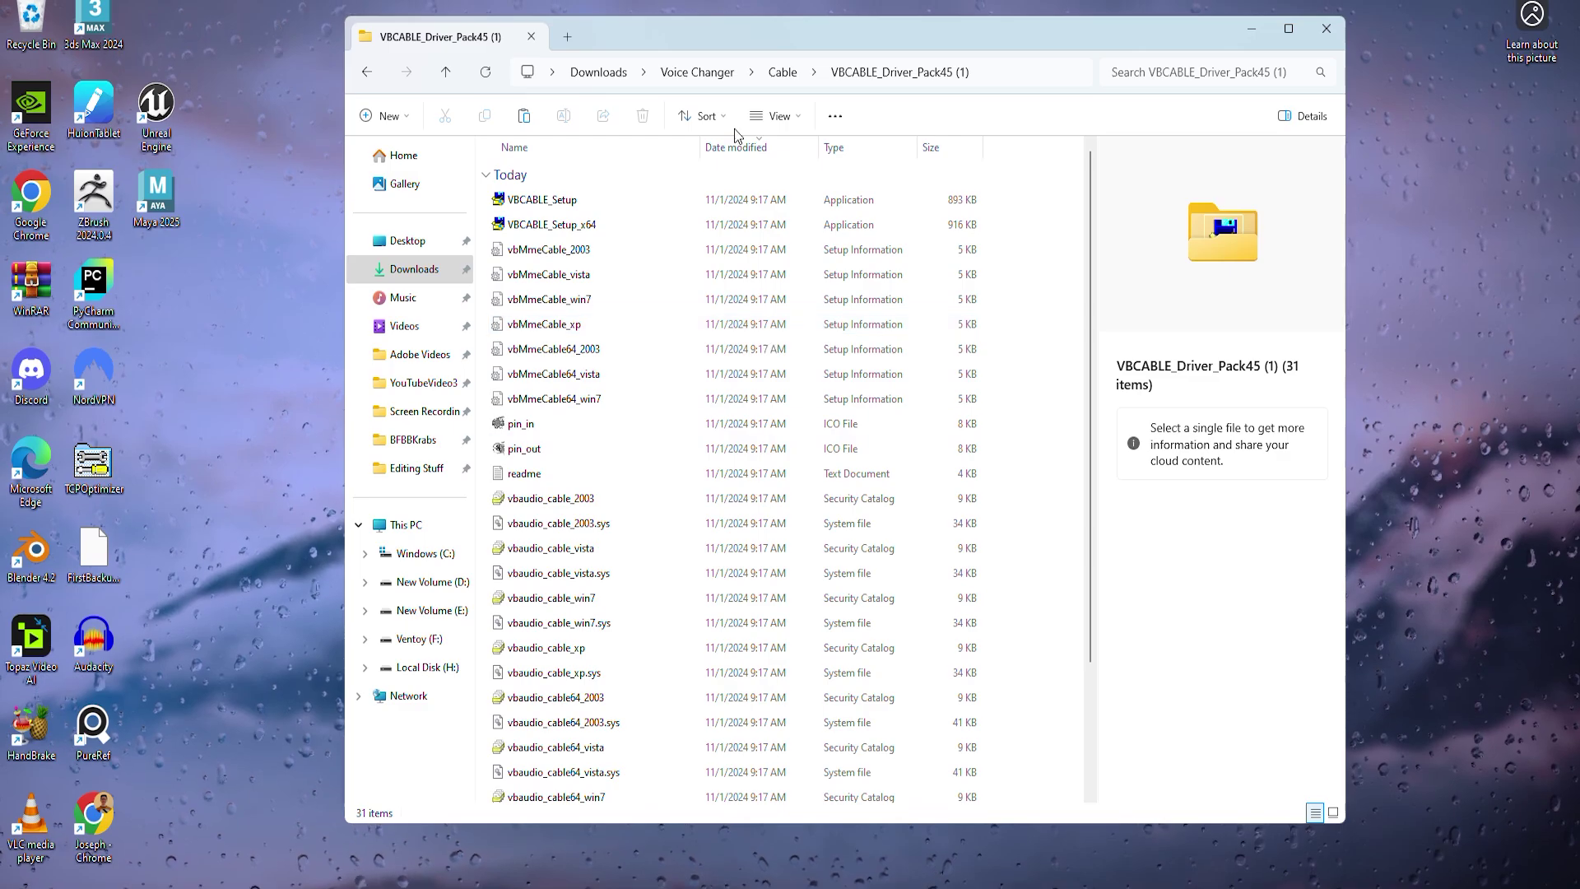
click(780, 71)
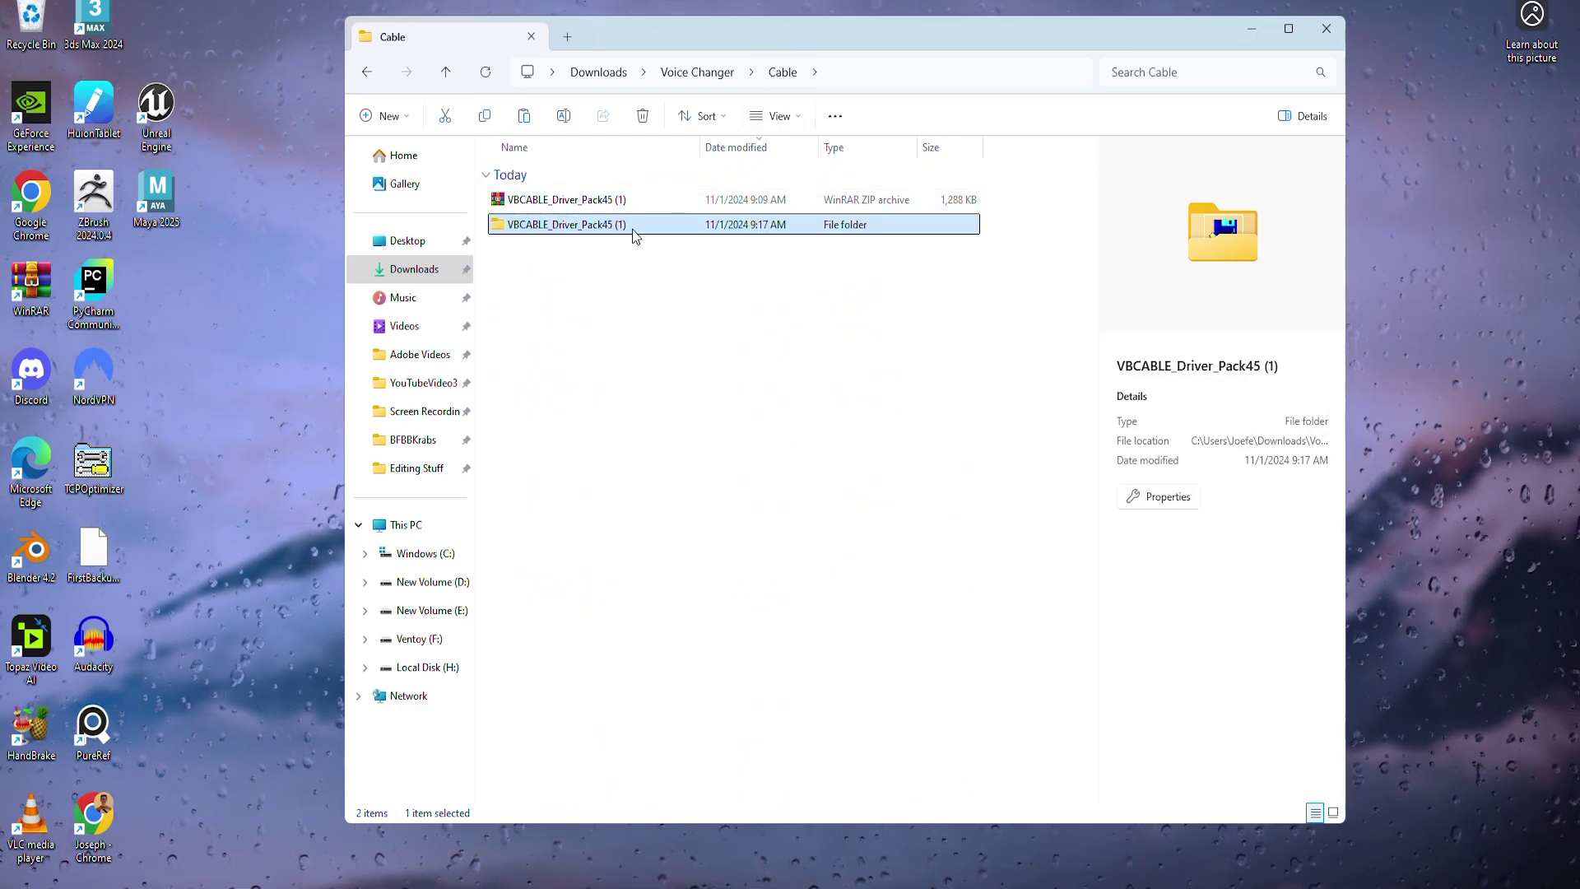
double_click(561, 225)
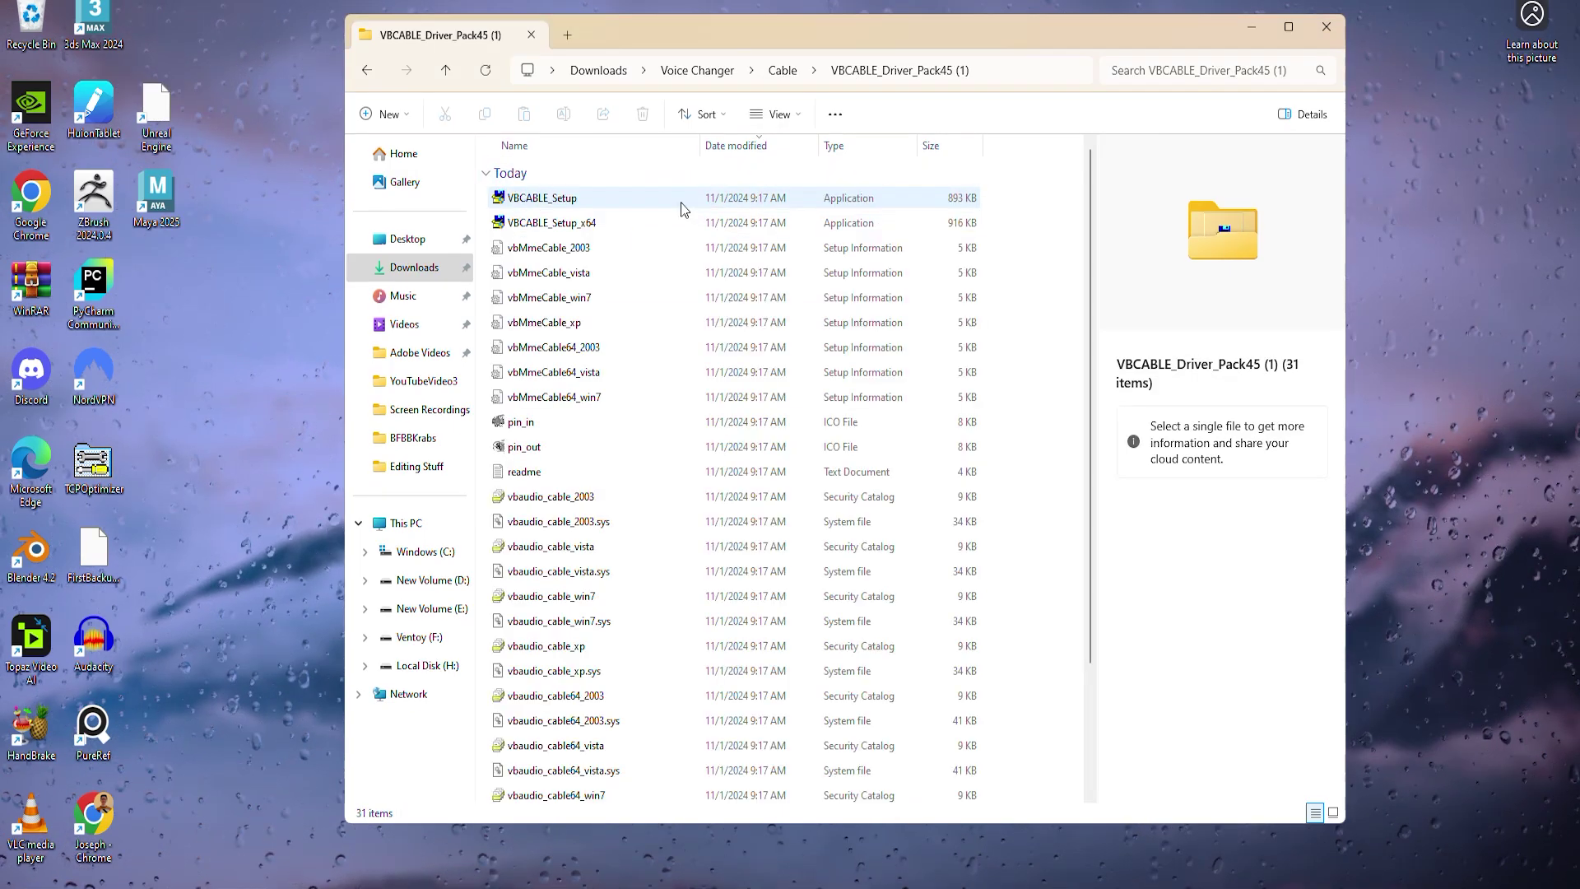
double_click(596, 225)
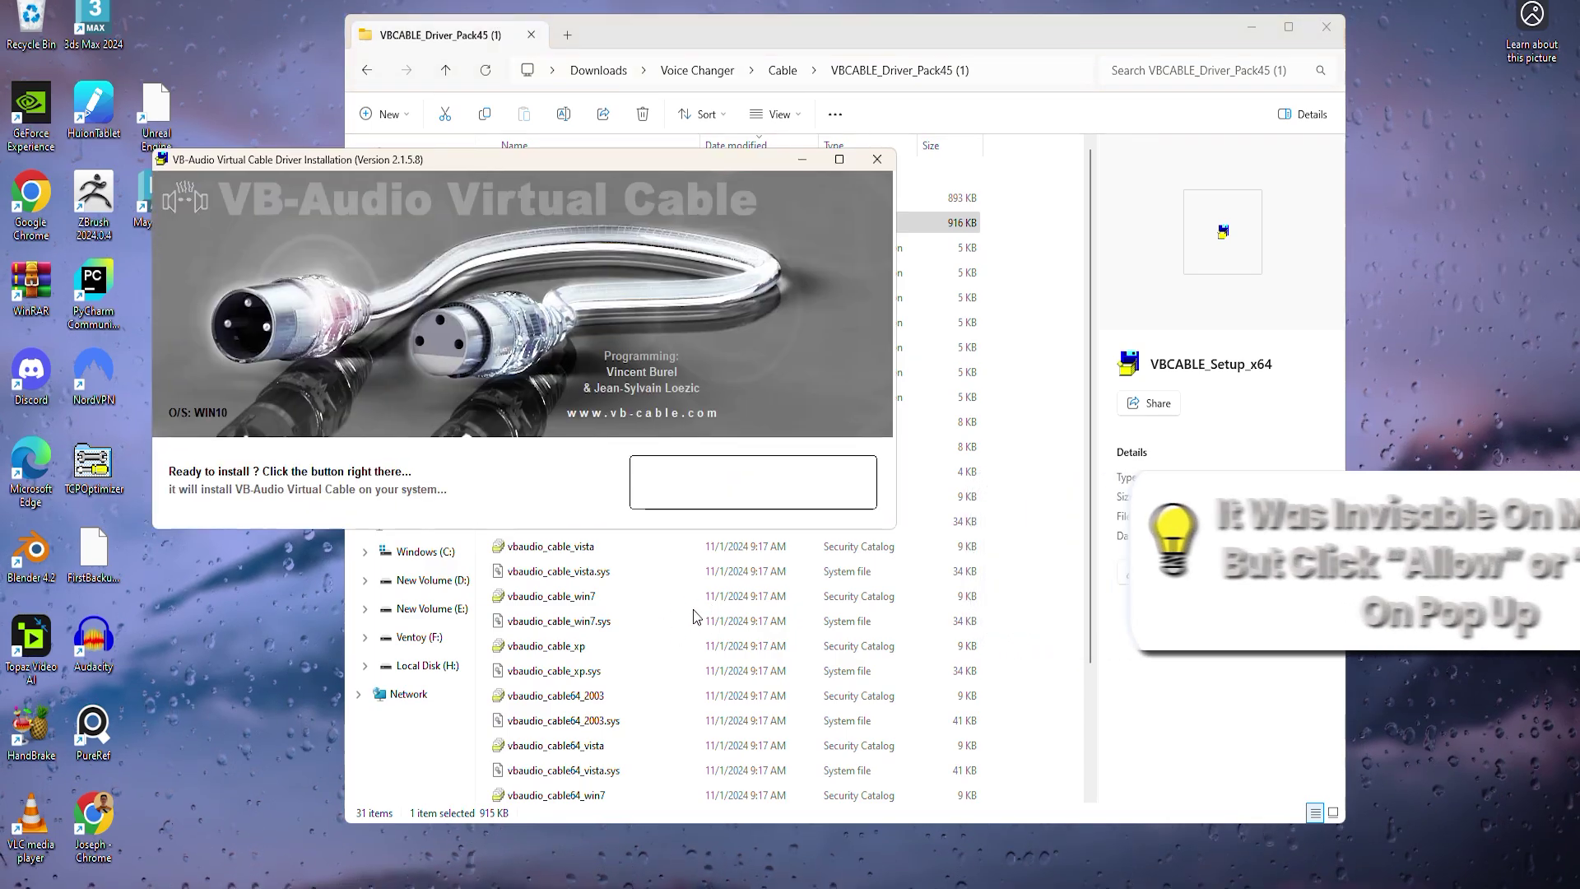
click(723, 491)
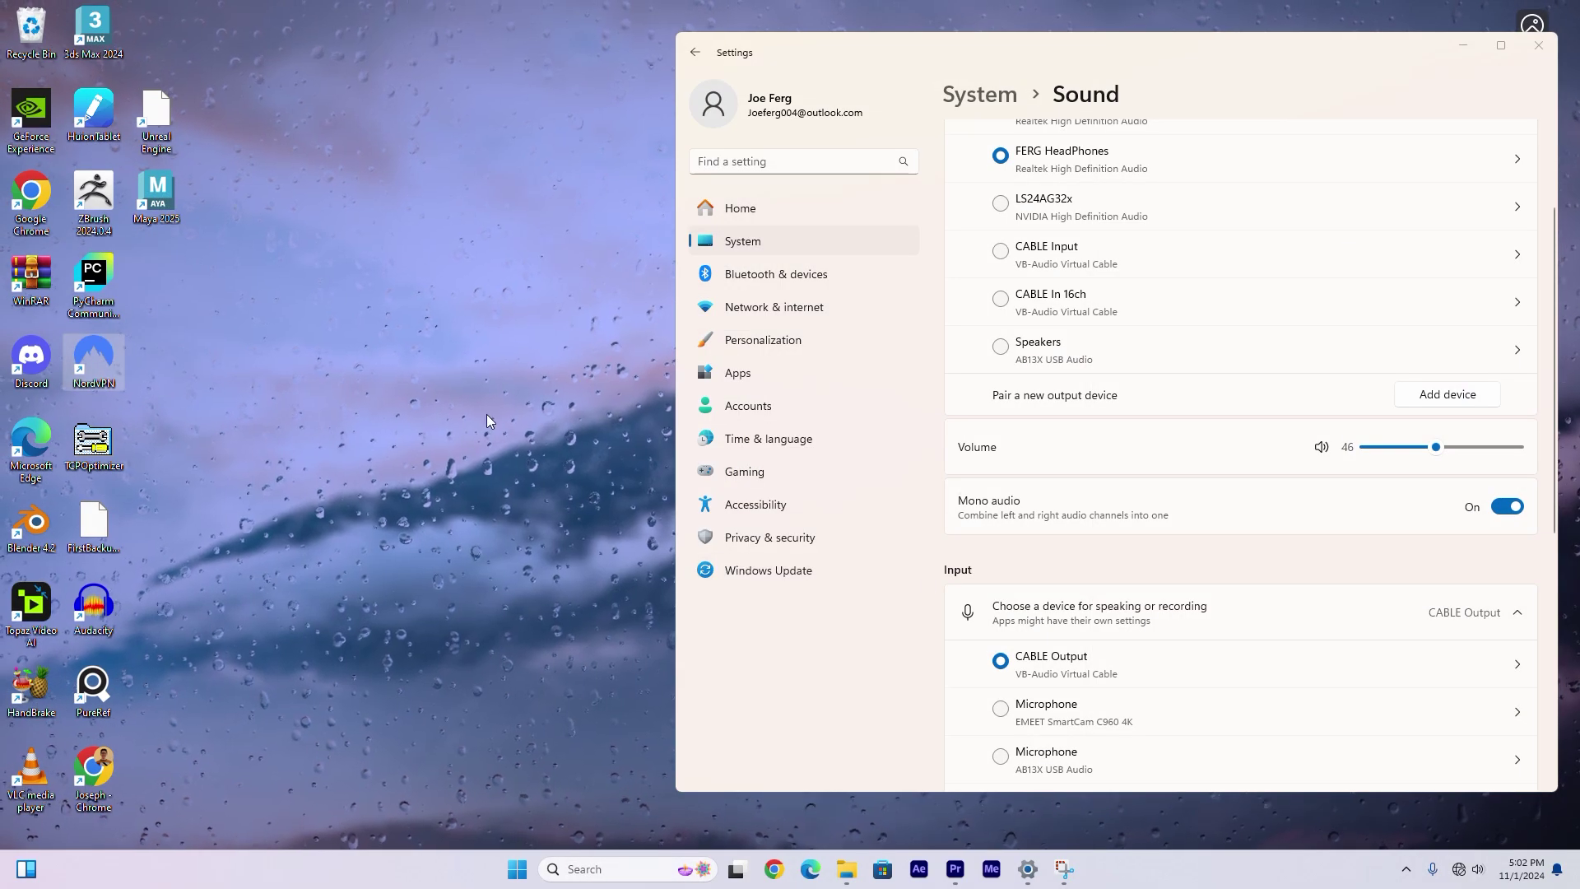
Open the Control Panel with items shown as large icons and open its Sound settings.
click(652, 864)
text(control)
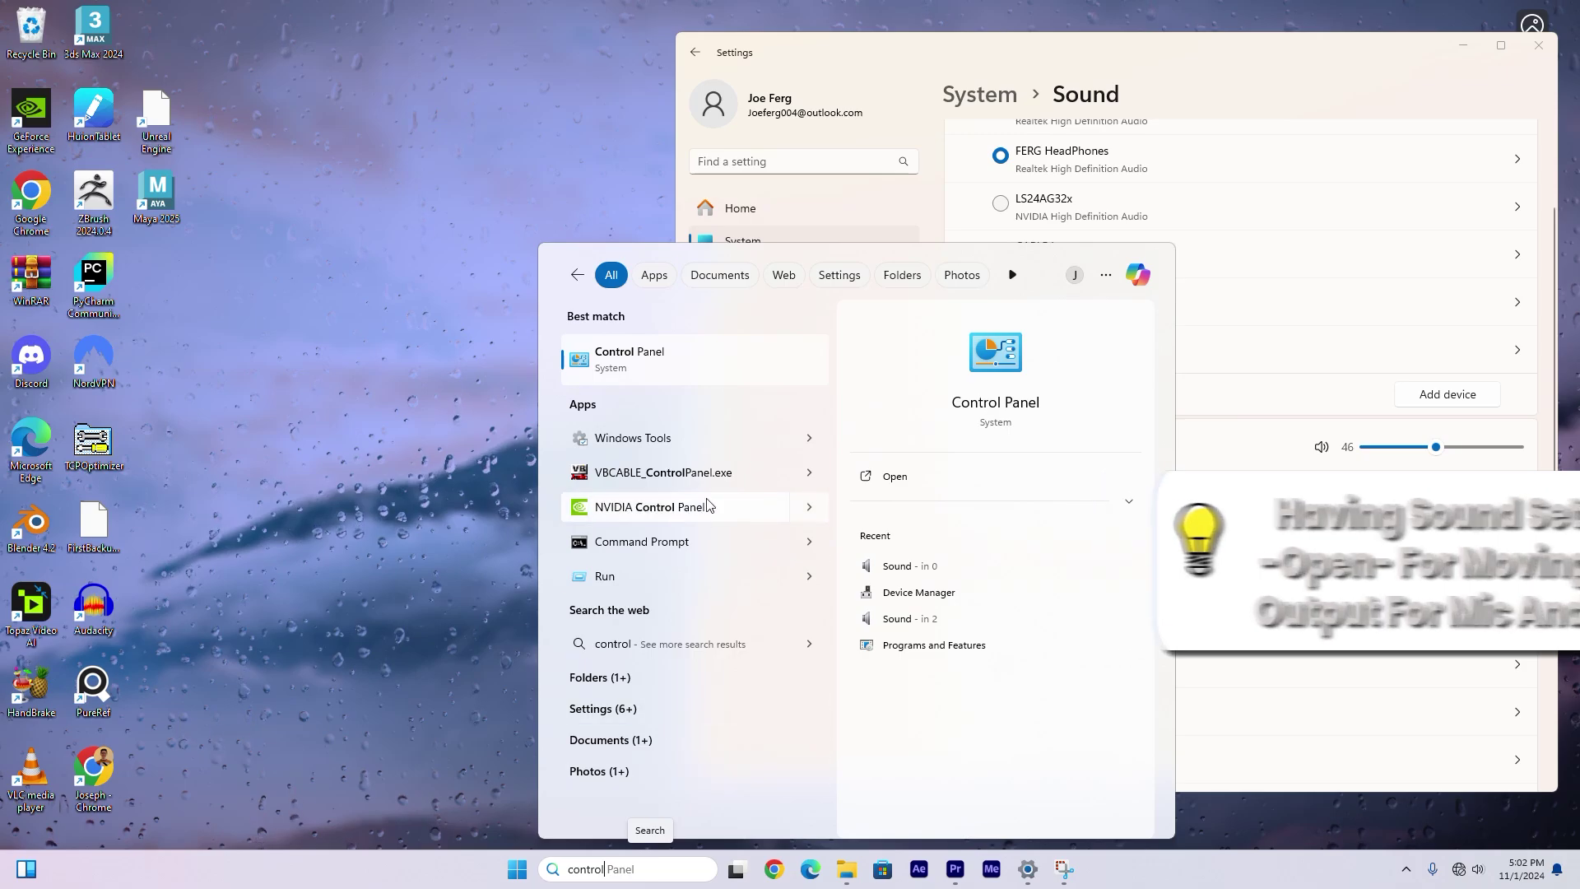
key(Return)
click(1121, 97)
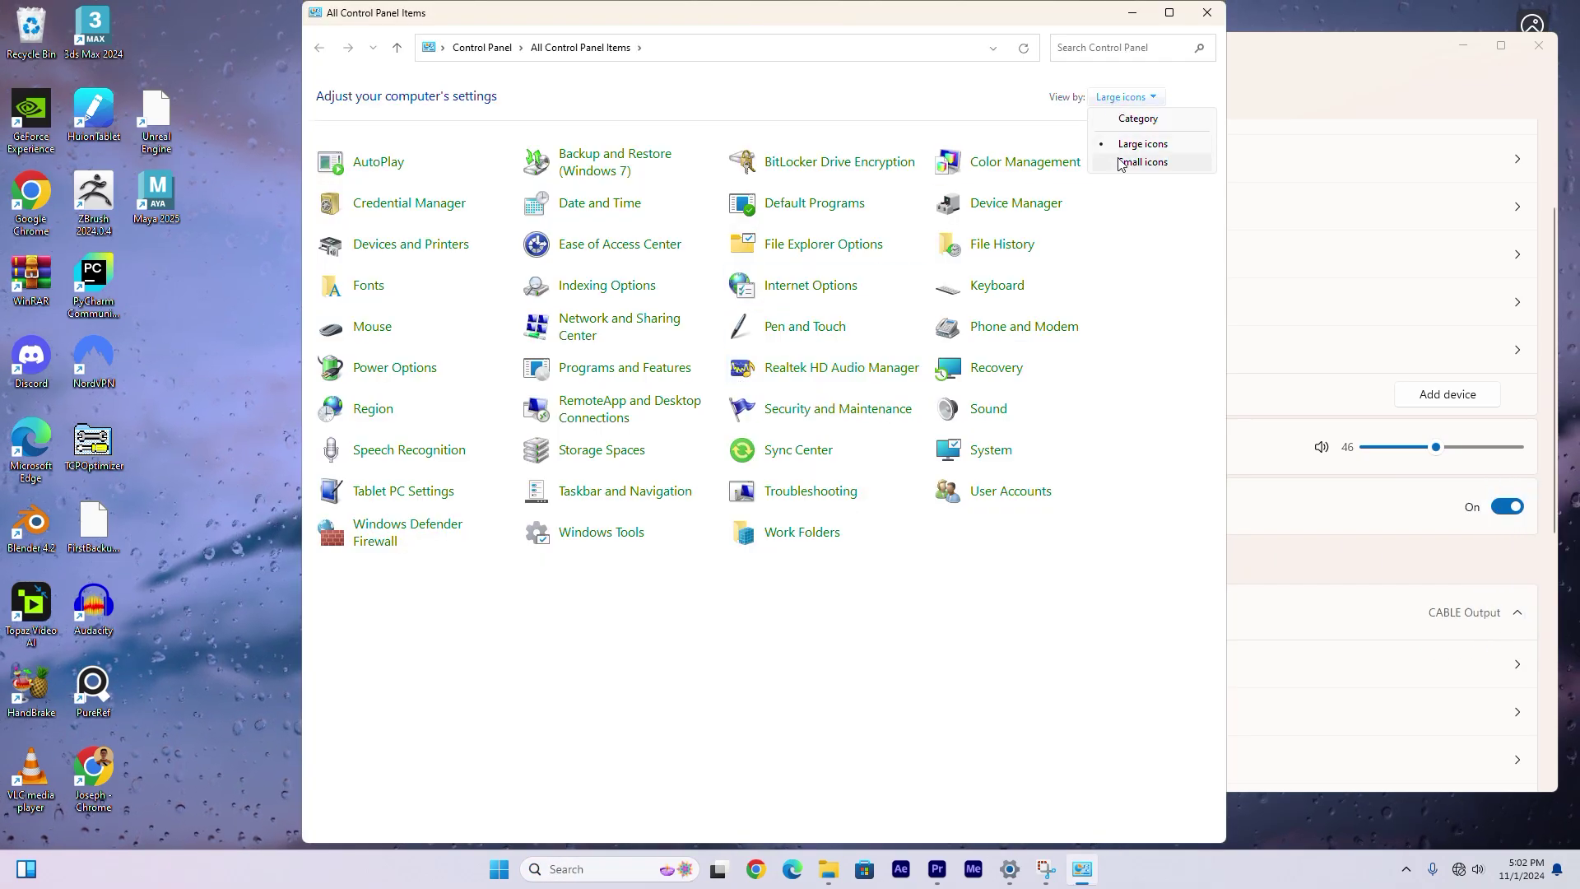
click(1124, 145)
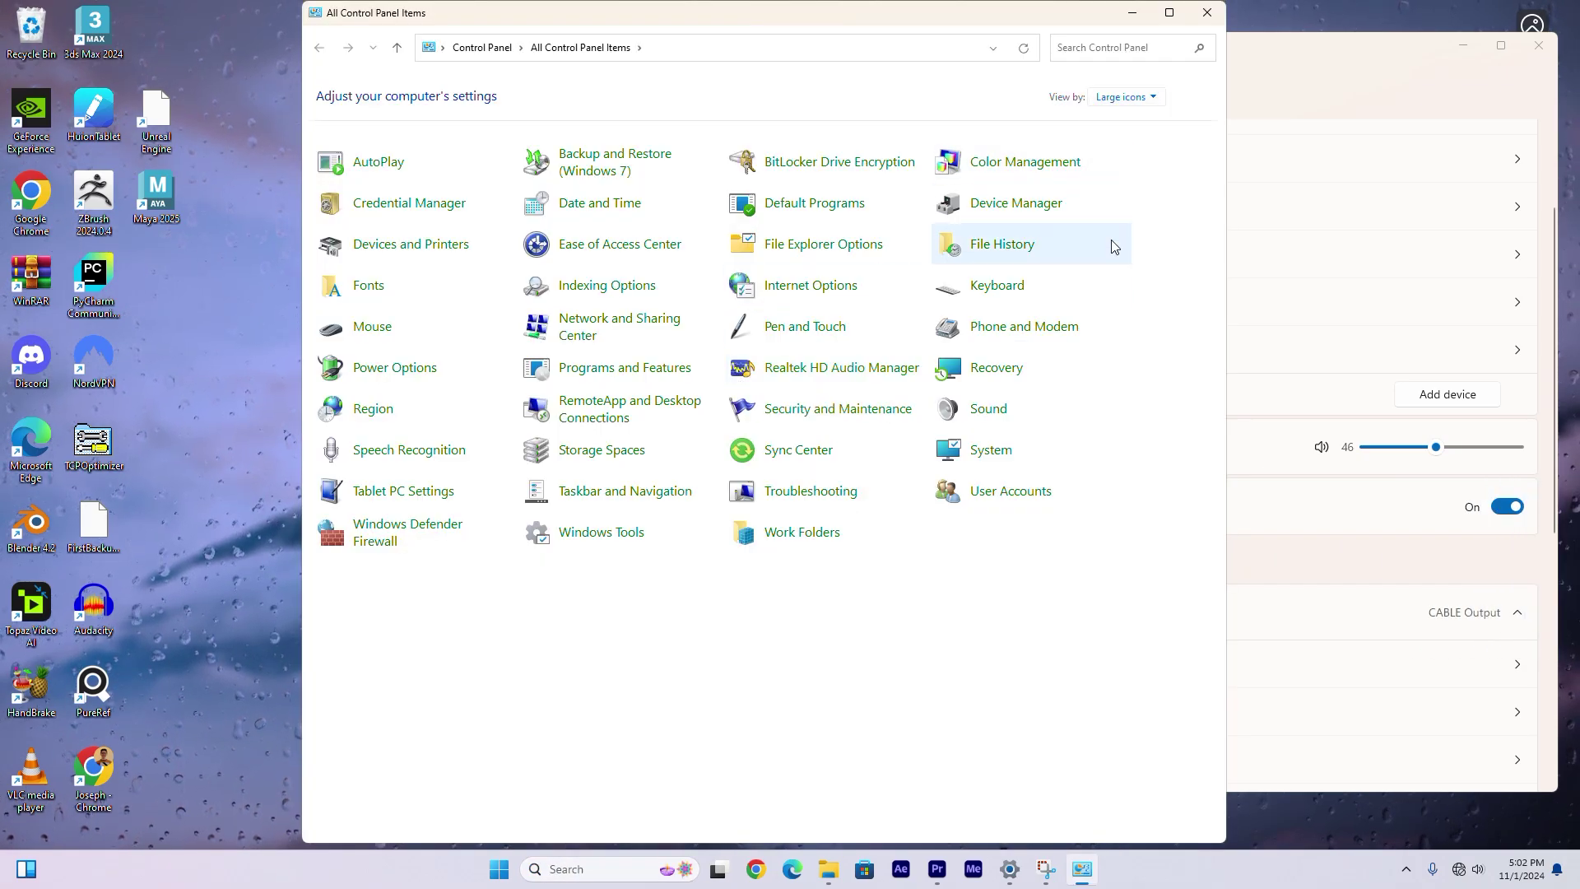
click(988, 409)
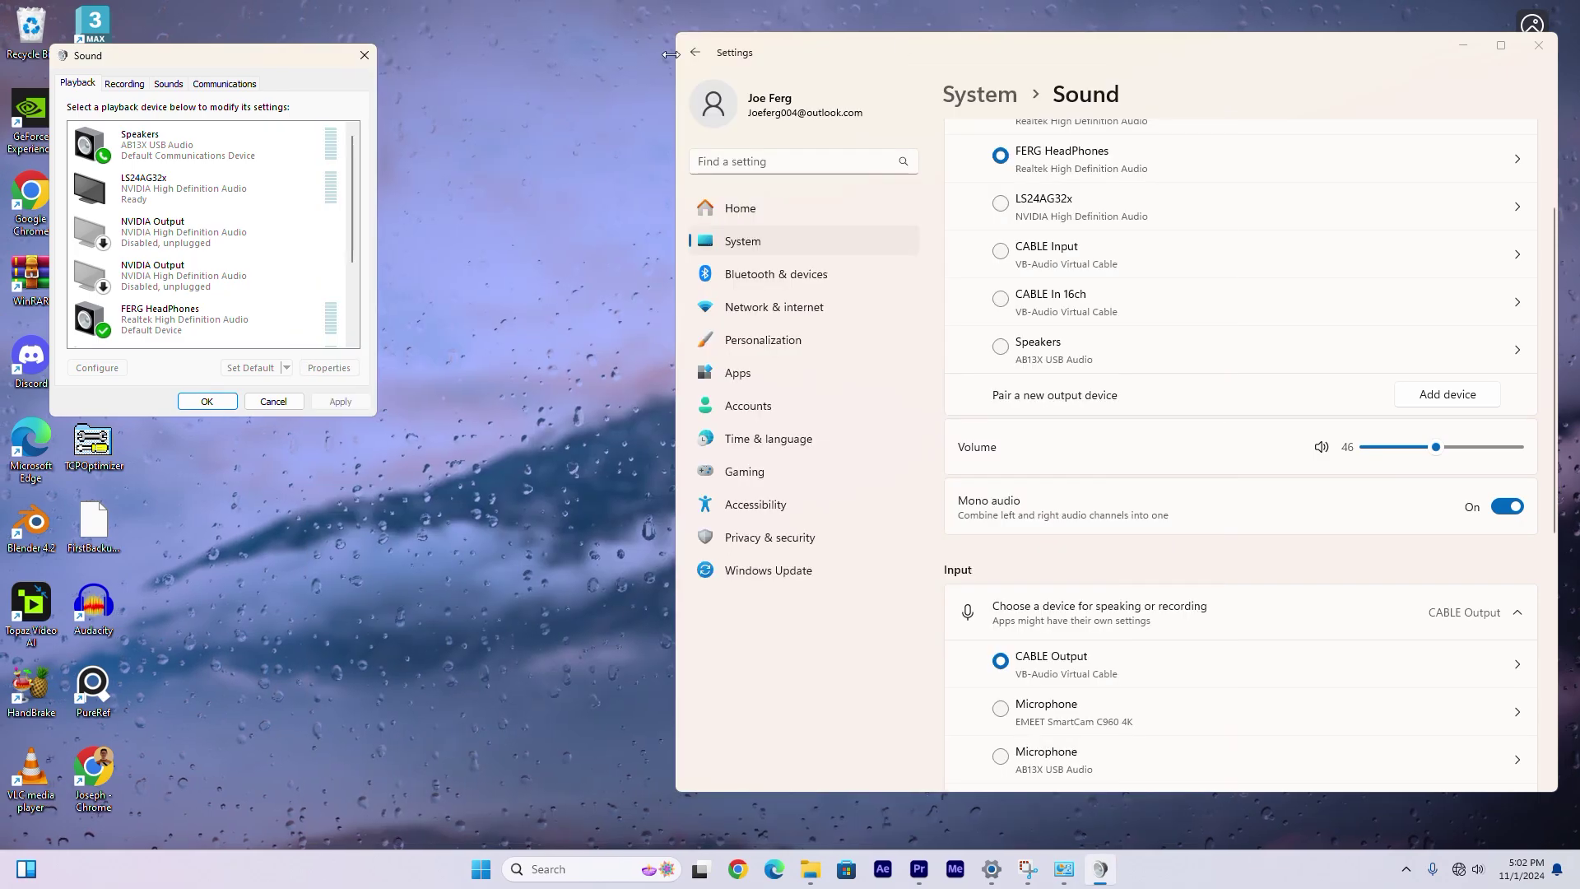
Make CABLE Input the default sound output device and check the list of recording devices.
drag(254, 63, 582, 134)
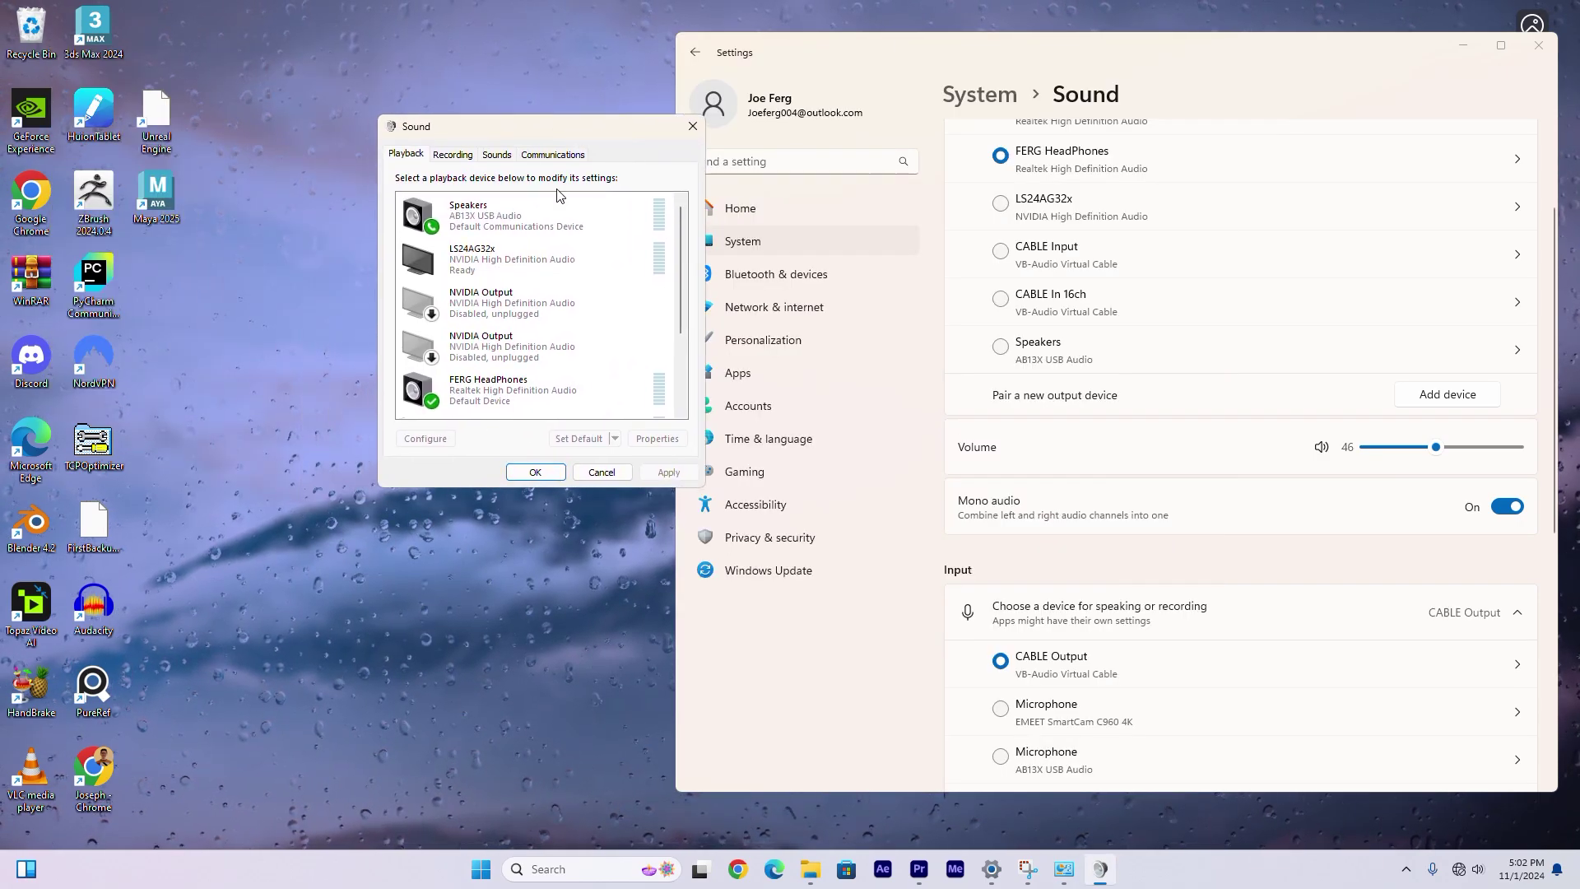
scroll(678, 244, down, 1)
scroll(678, 244, down, 3)
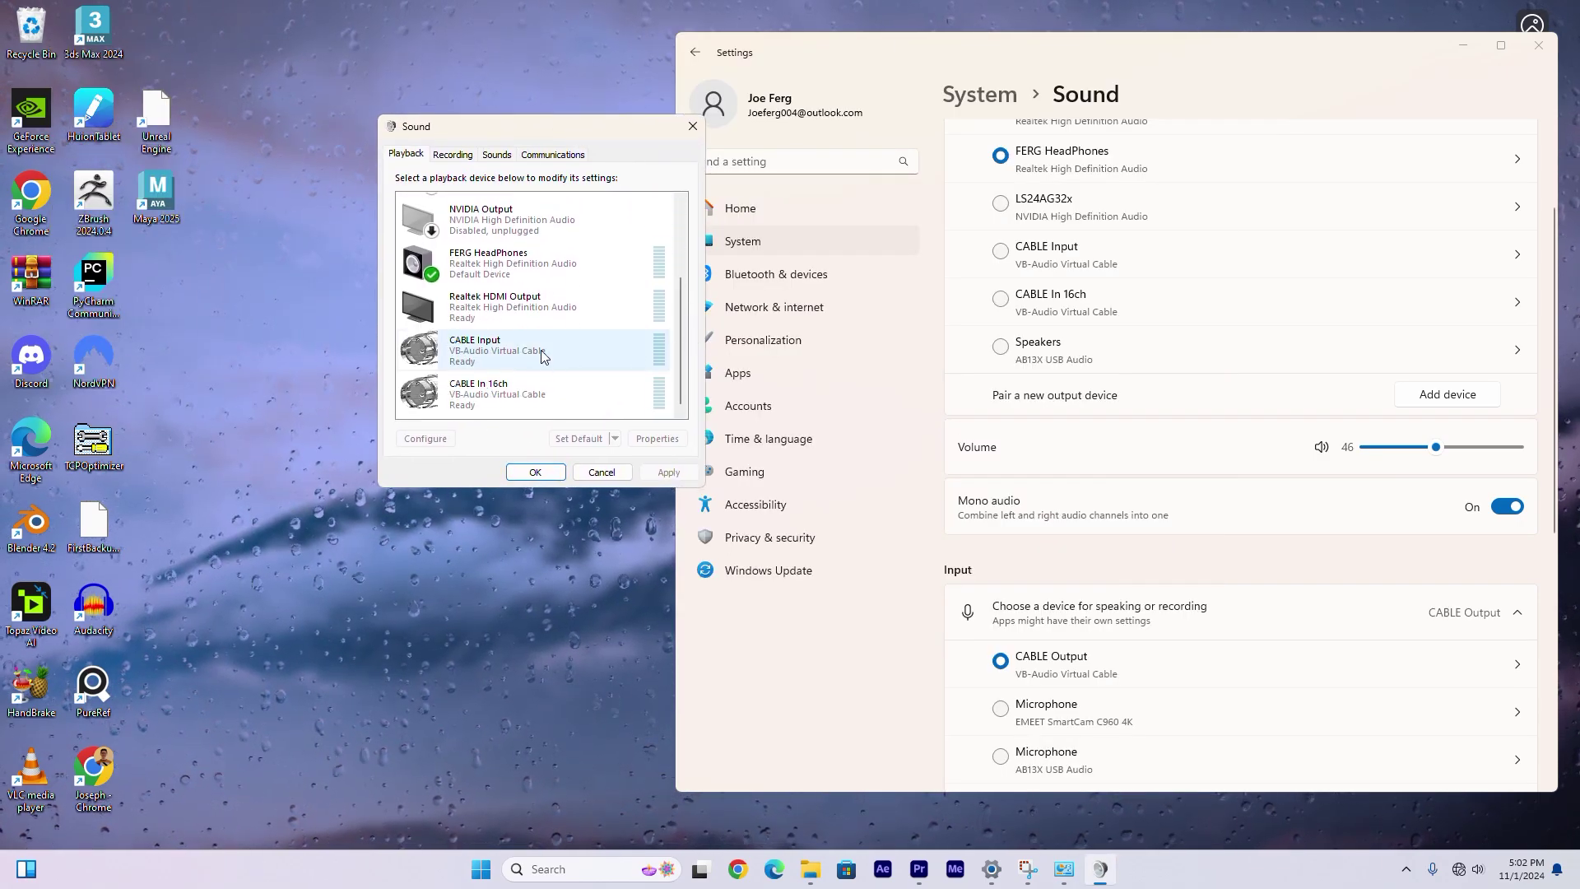
click(999, 251)
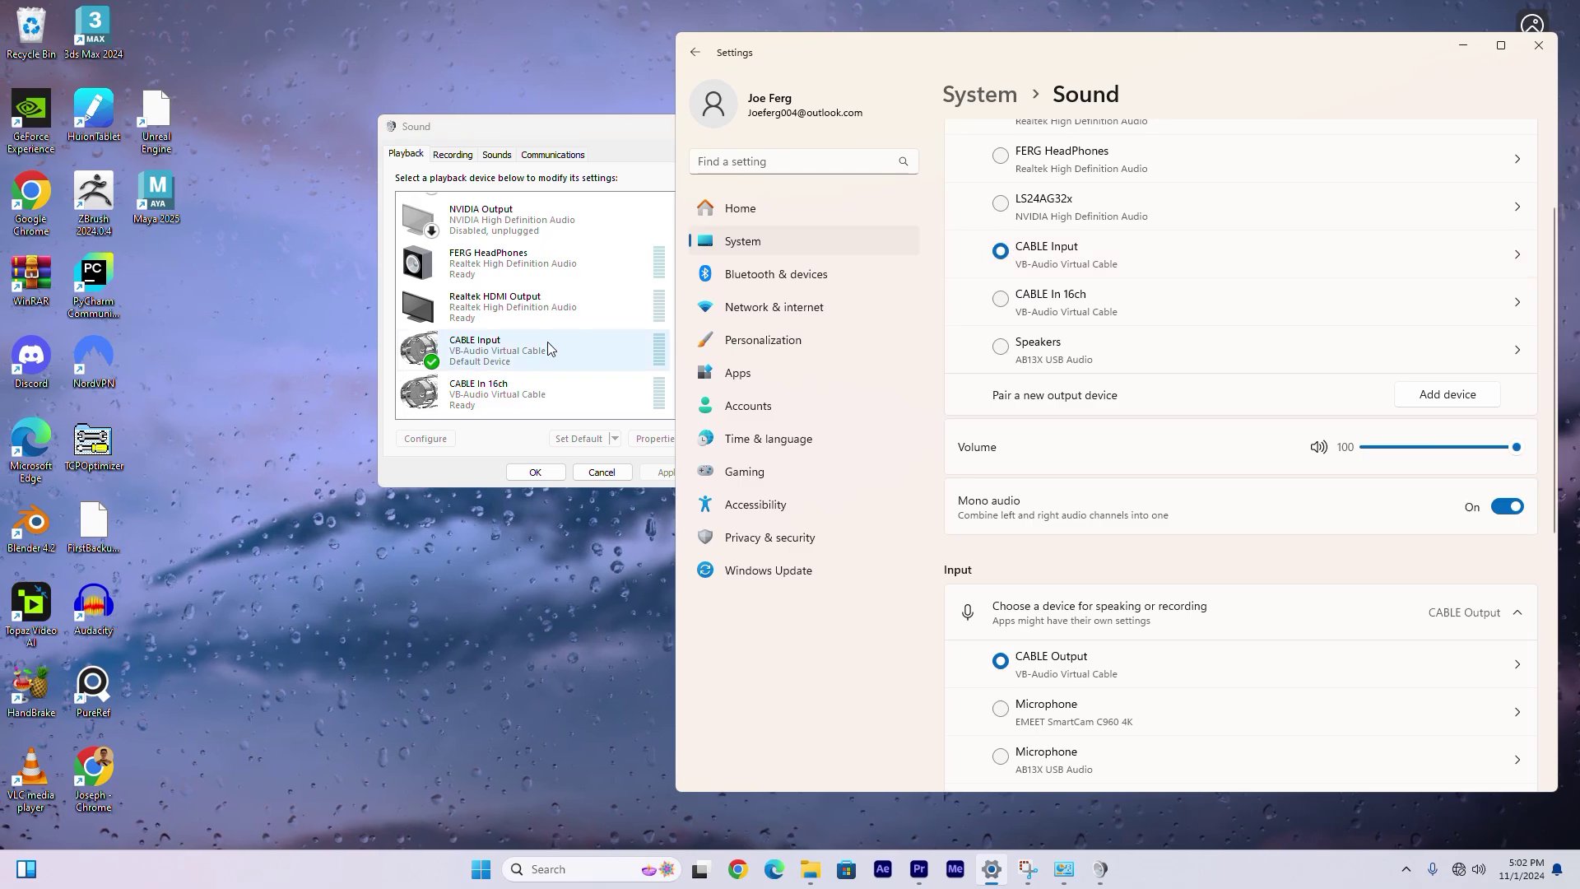
click(453, 155)
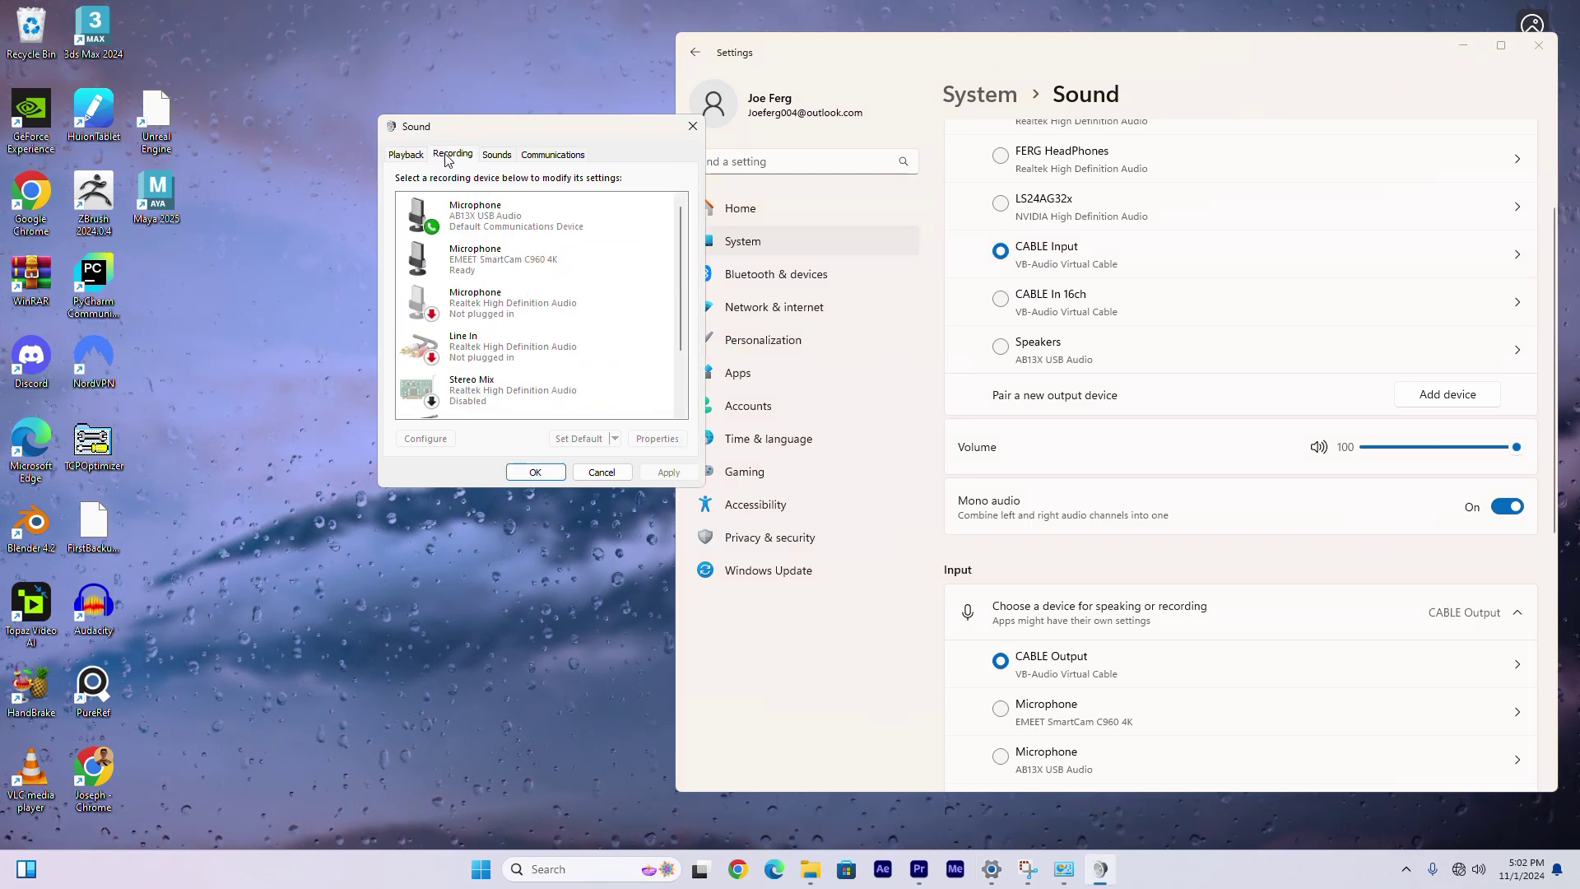
scroll(679, 263, down, 2)
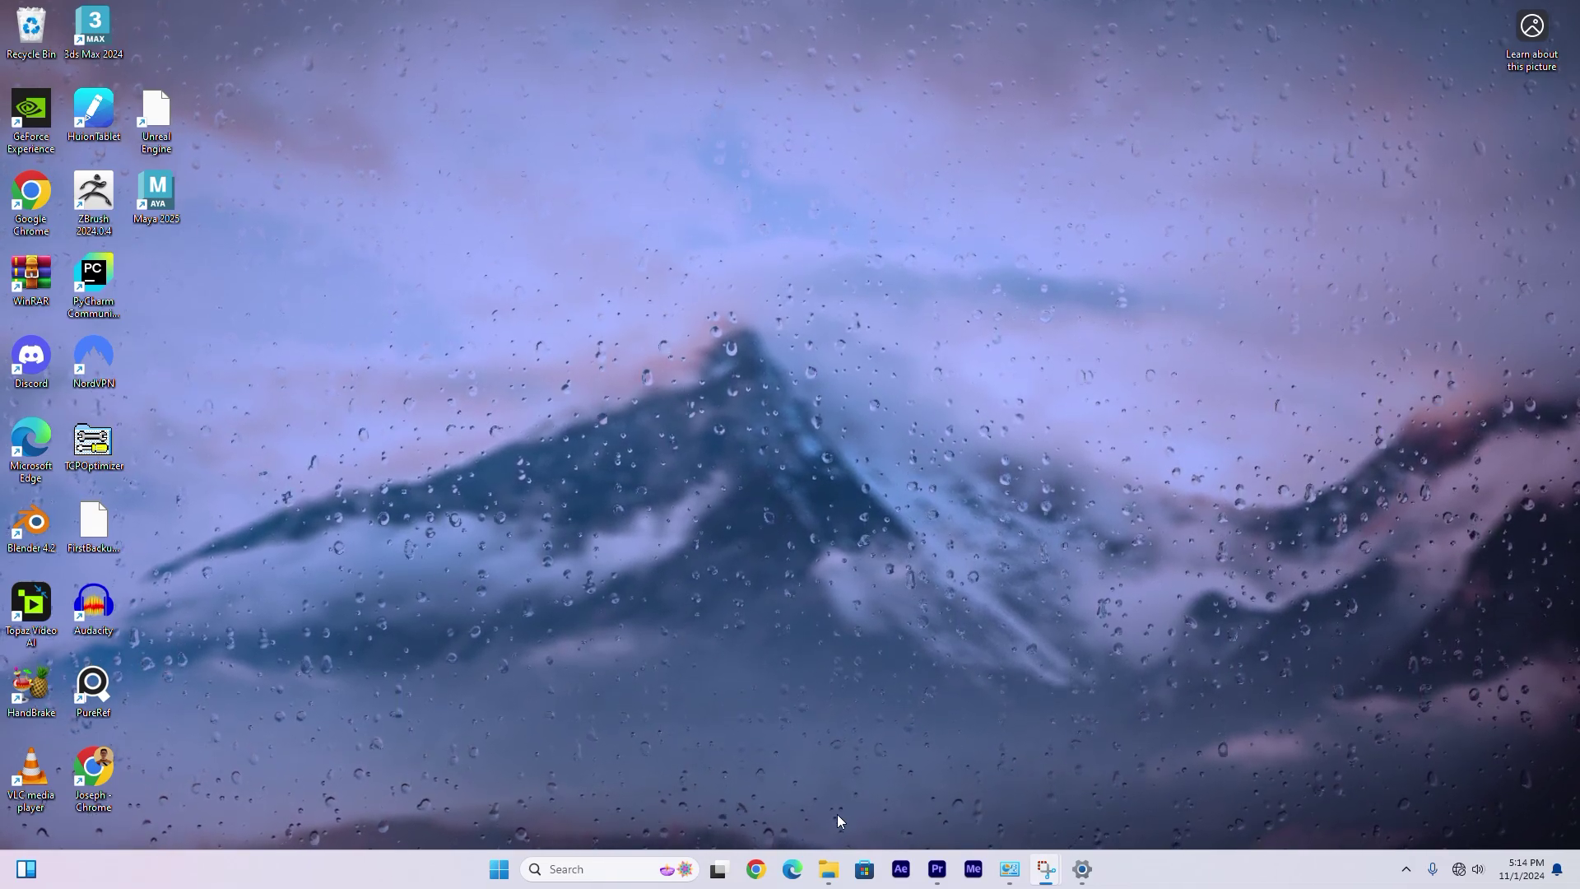
Launch the voice changer by running start_http from the MMVCServerSIO folder and move the console window out of the way.
click(828, 869)
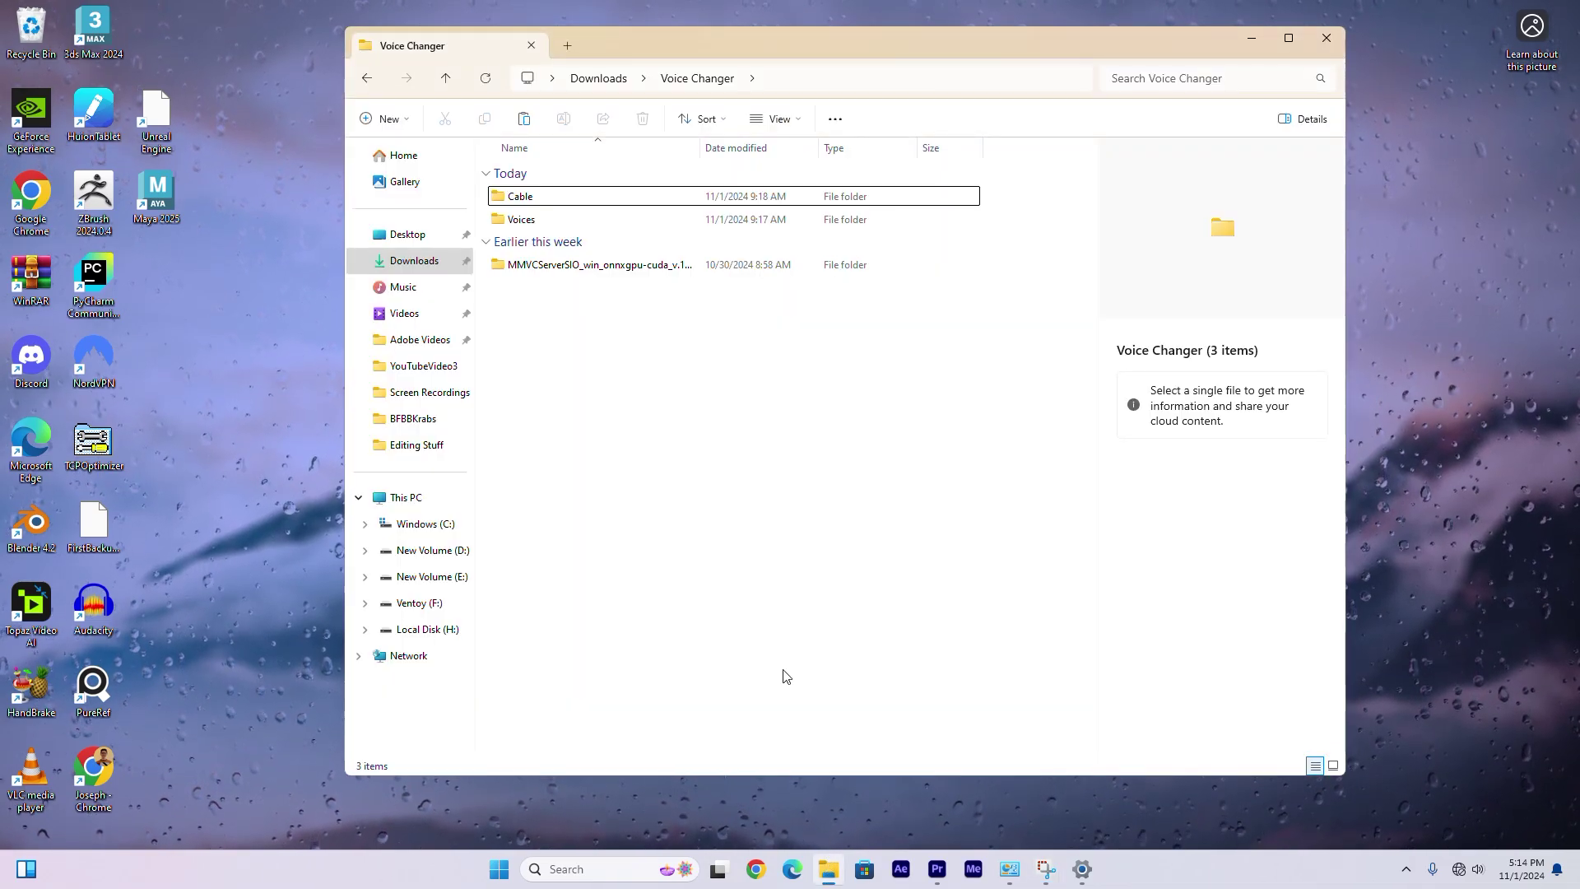
double_click(565, 268)
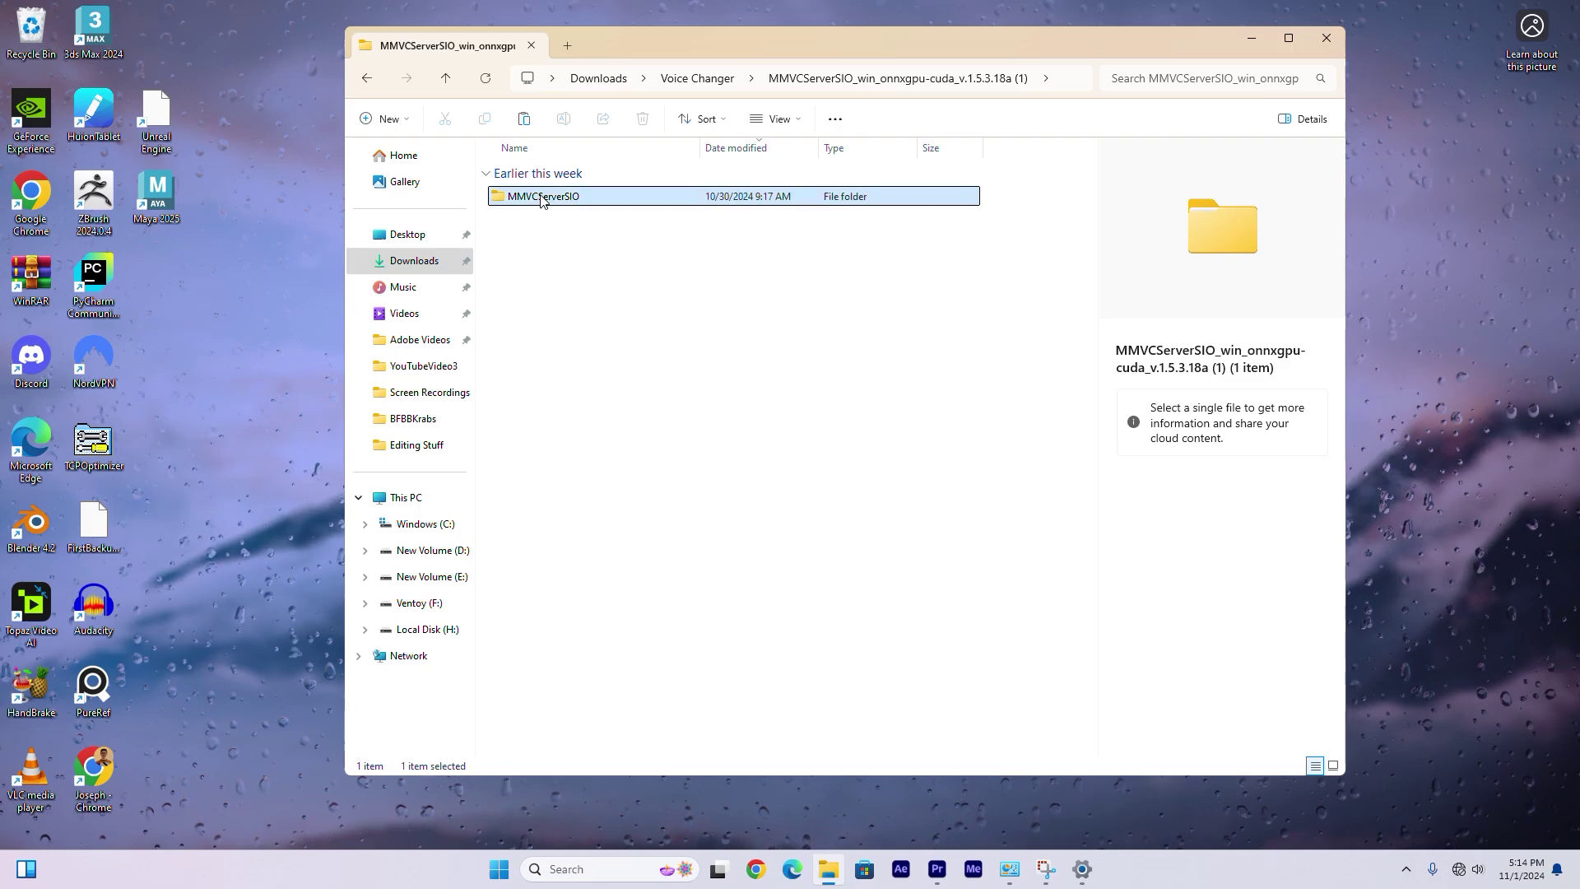
double_click(539, 199)
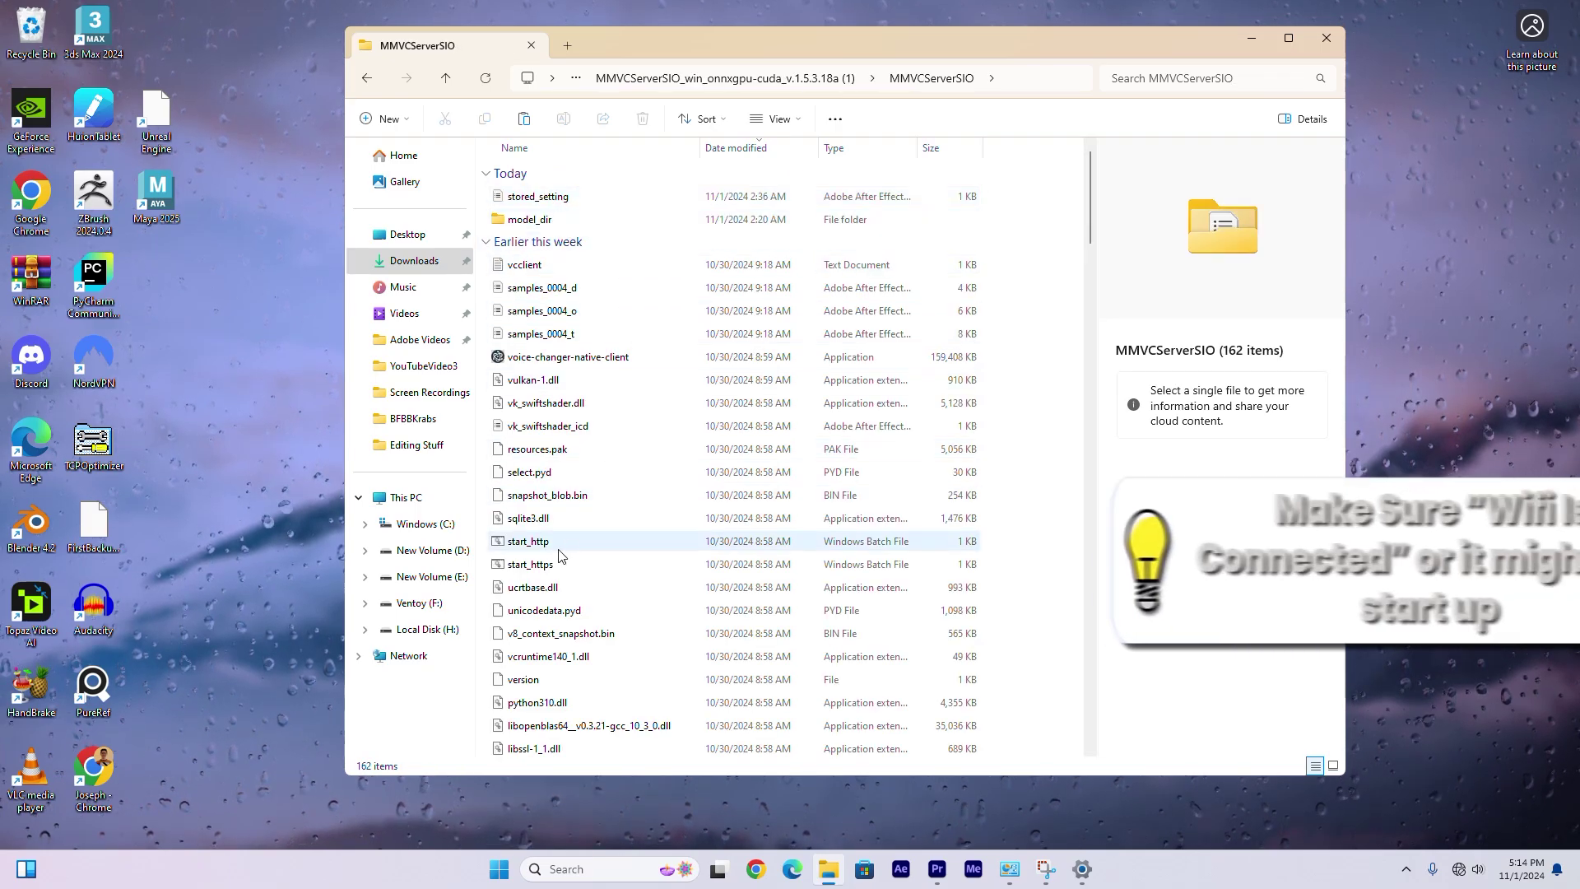
double_click(541, 543)
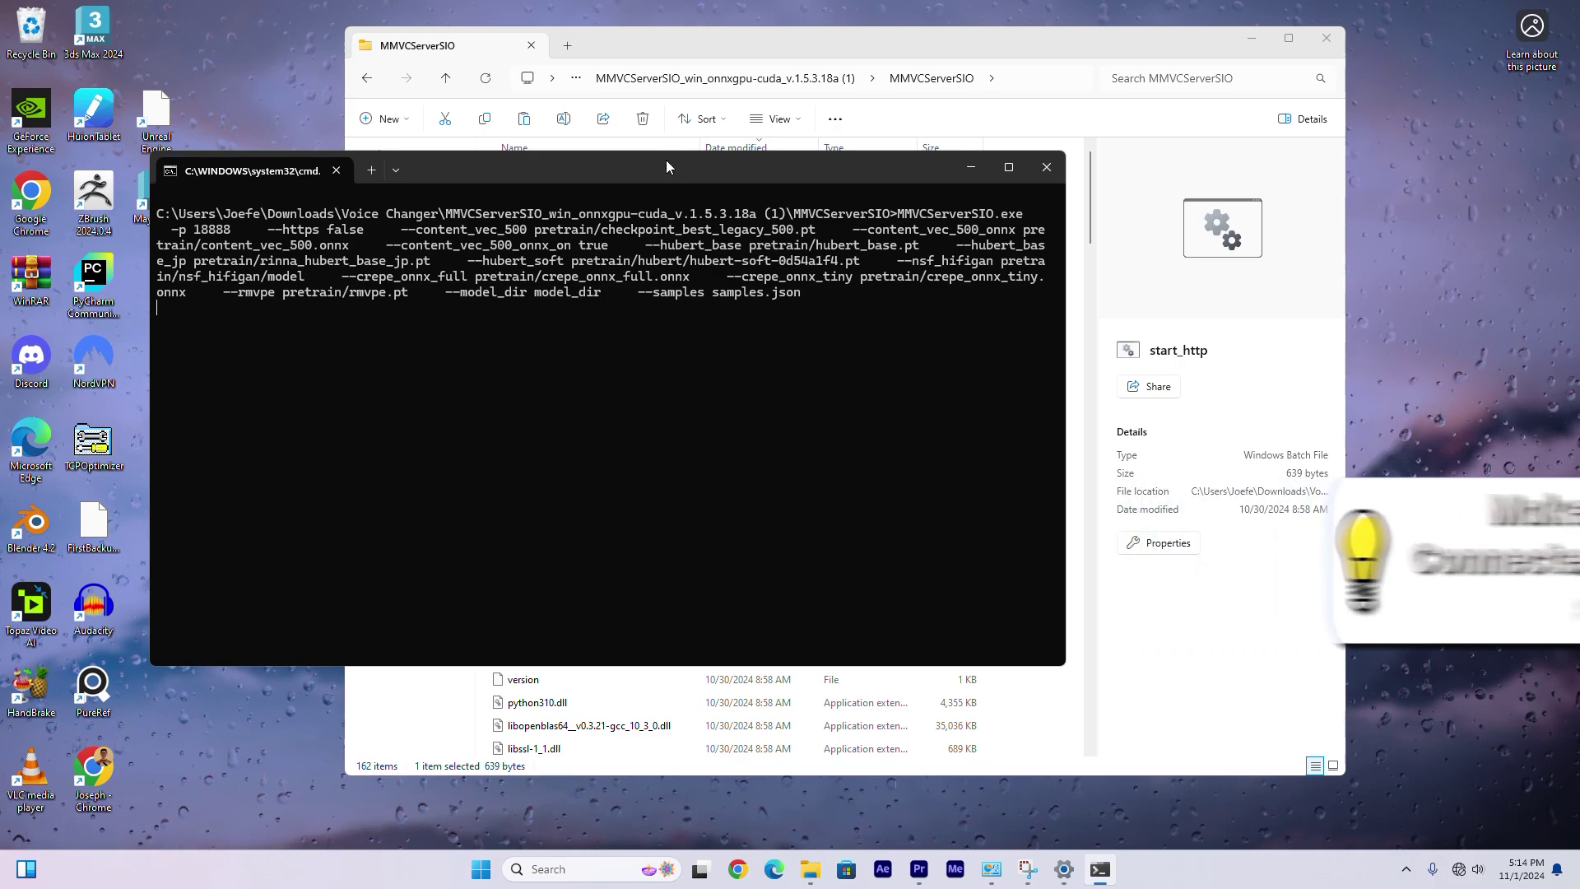
drag(665, 159, 548, 77)
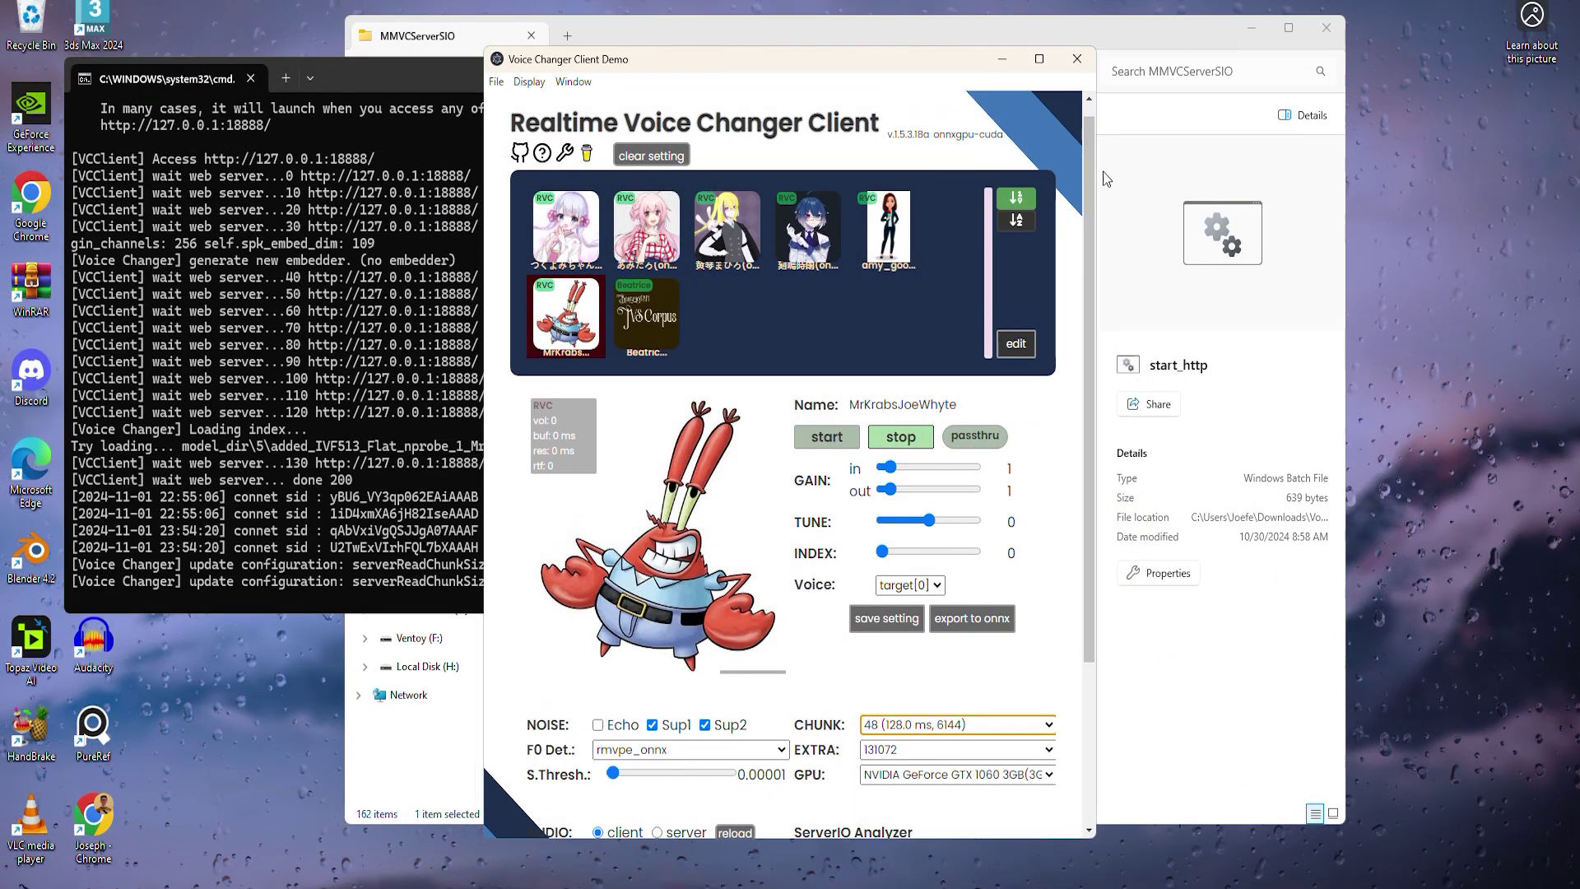
Set the voice changer's client audio output to CABLE In 16ch (VB-Audio Virtual Cable) and its monitor device to none.
drag(1084, 199, 1079, 337)
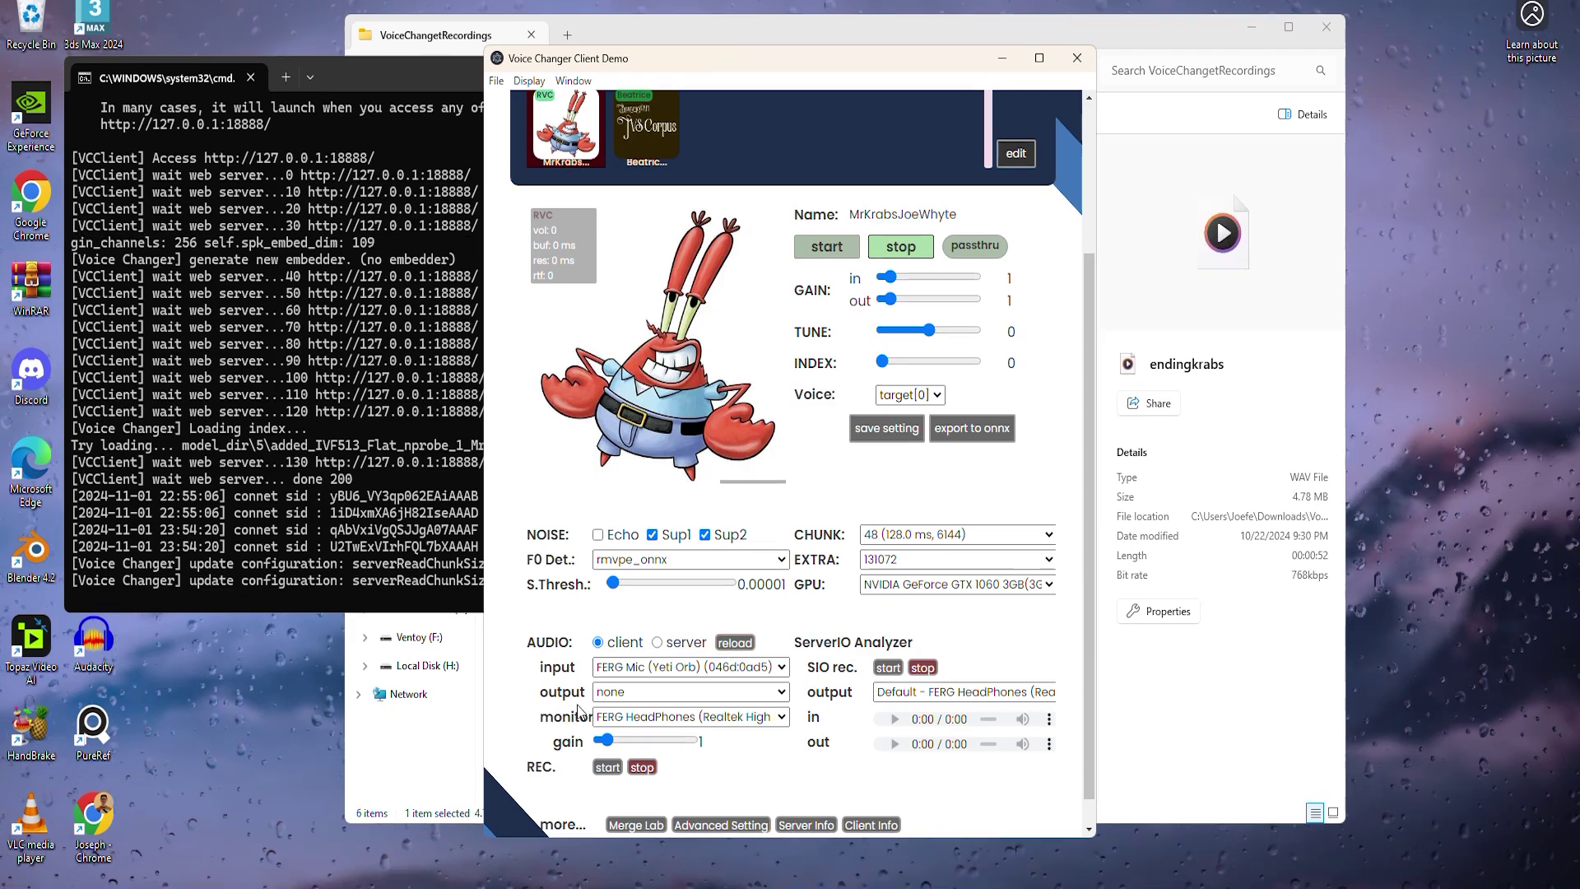
click(618, 694)
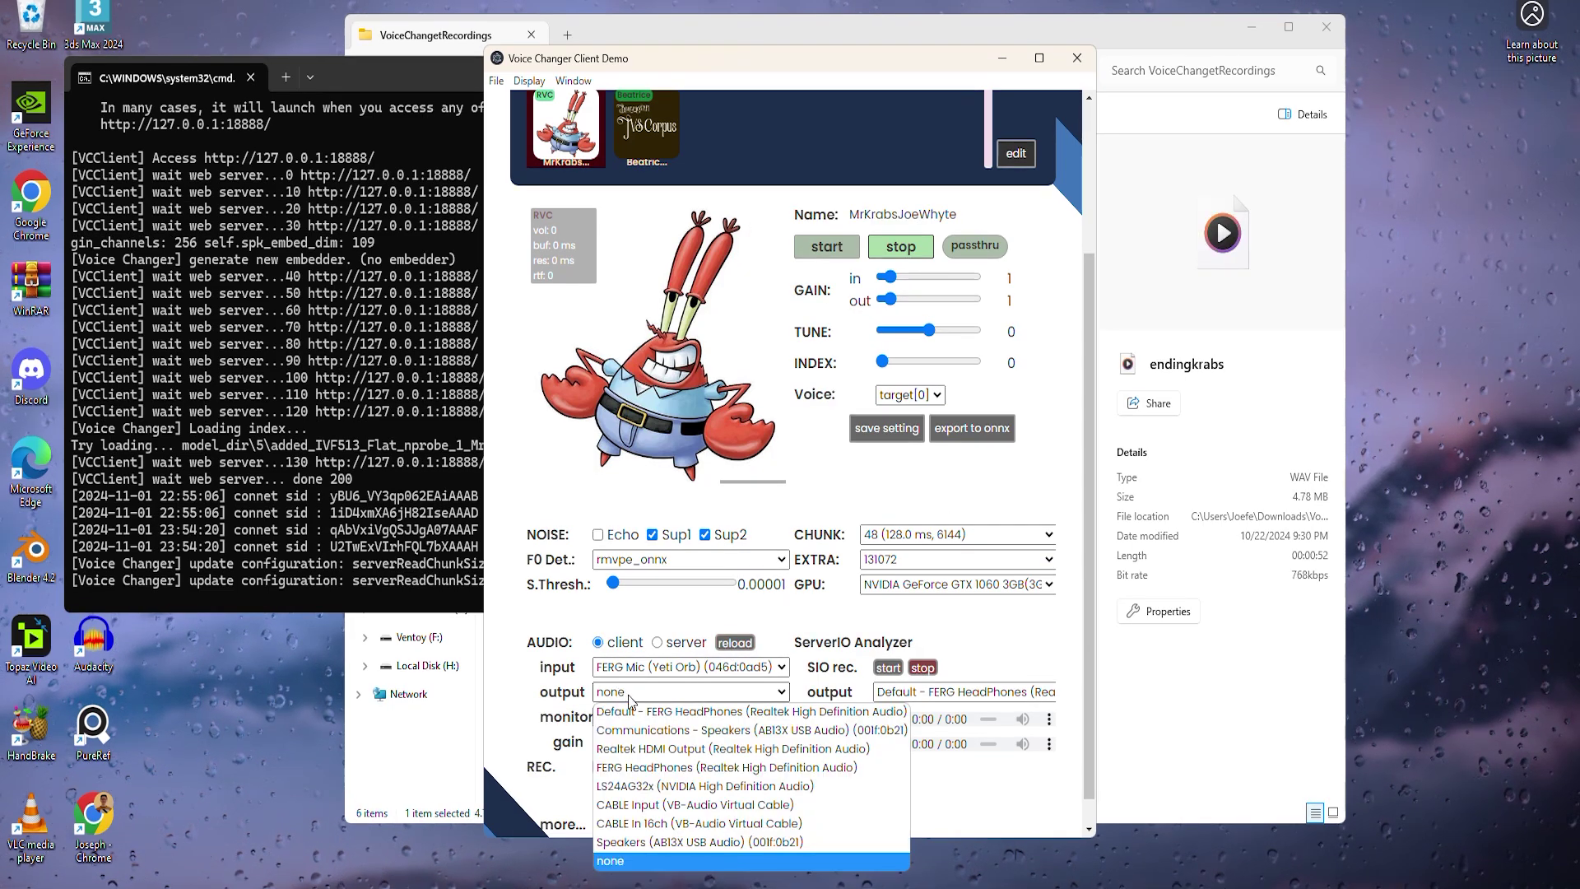
click(667, 824)
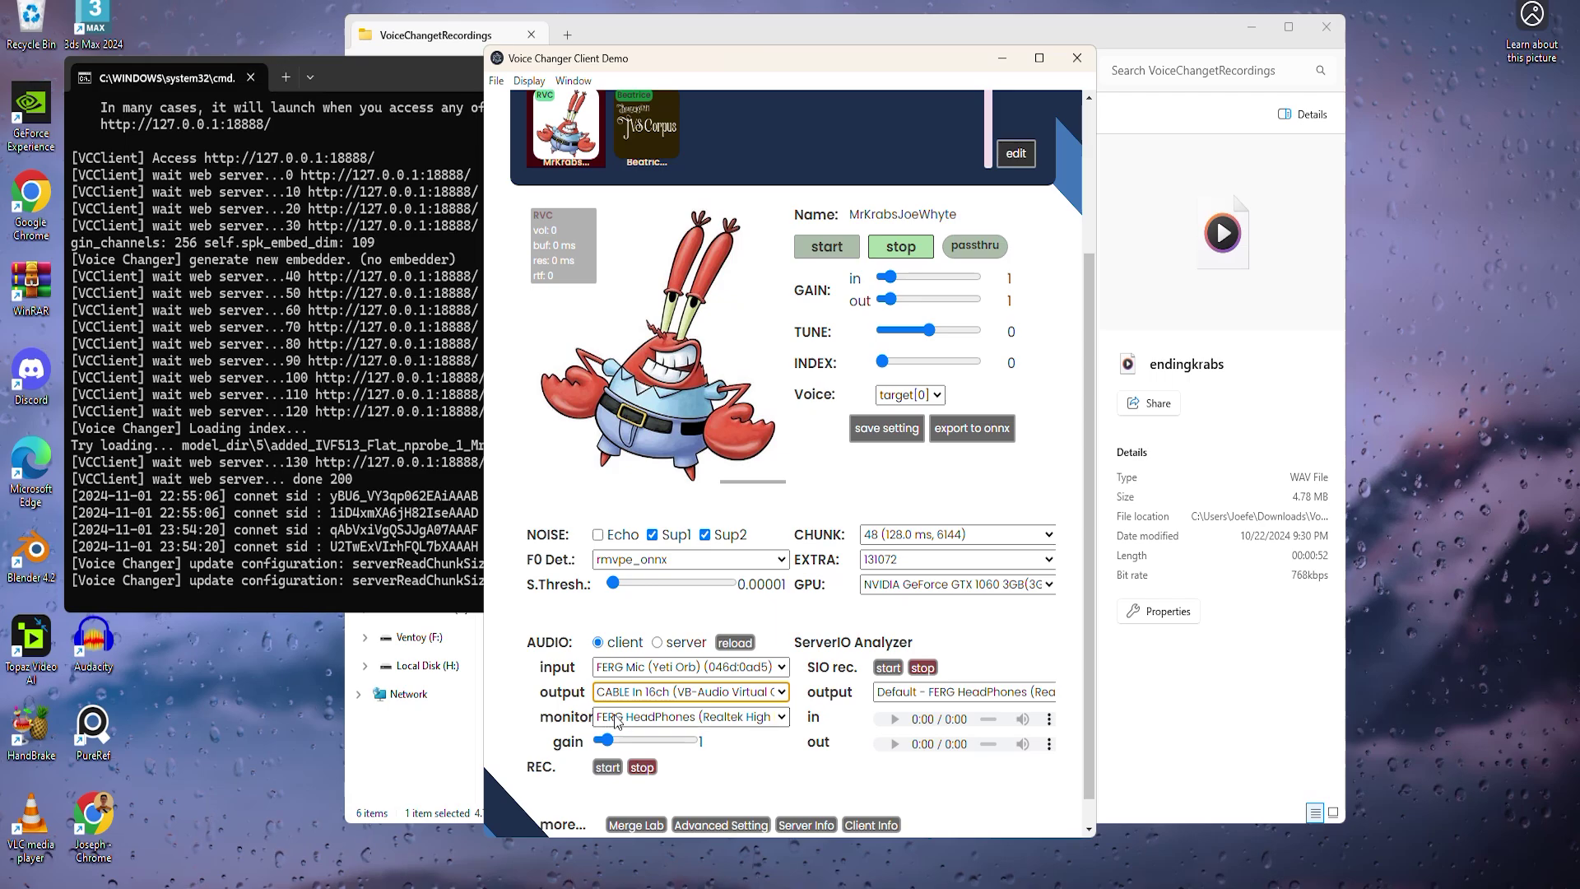
click(617, 717)
click(642, 874)
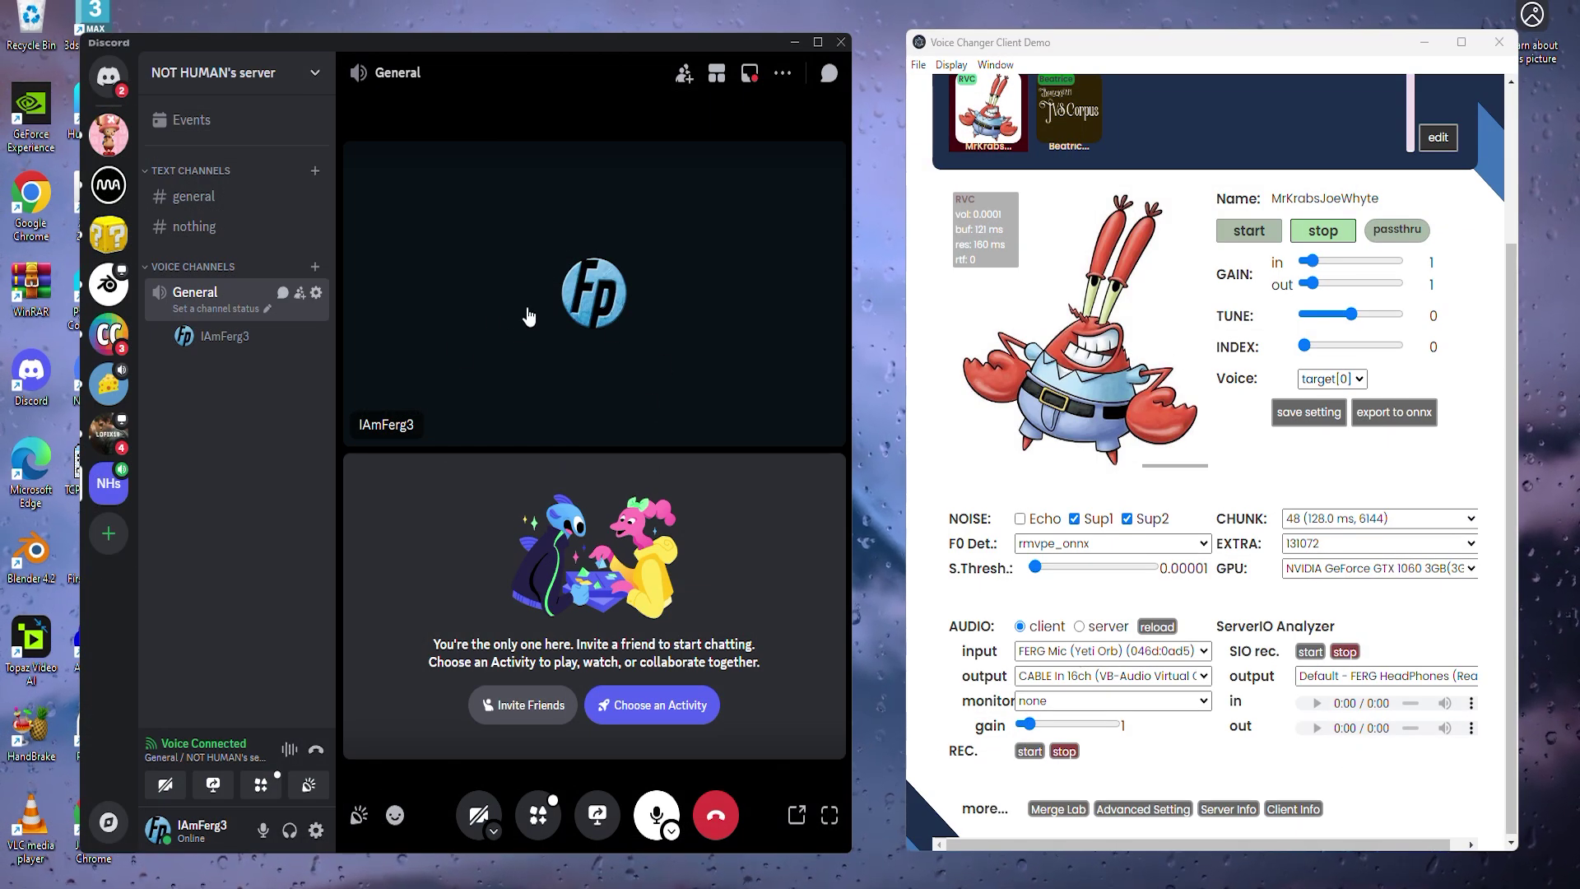
In Discord's voice settings, set the input device to the Yeti Orb microphone and the output device to CABLE In 16ch (VB-Audio Virtual Cable).
click(315, 830)
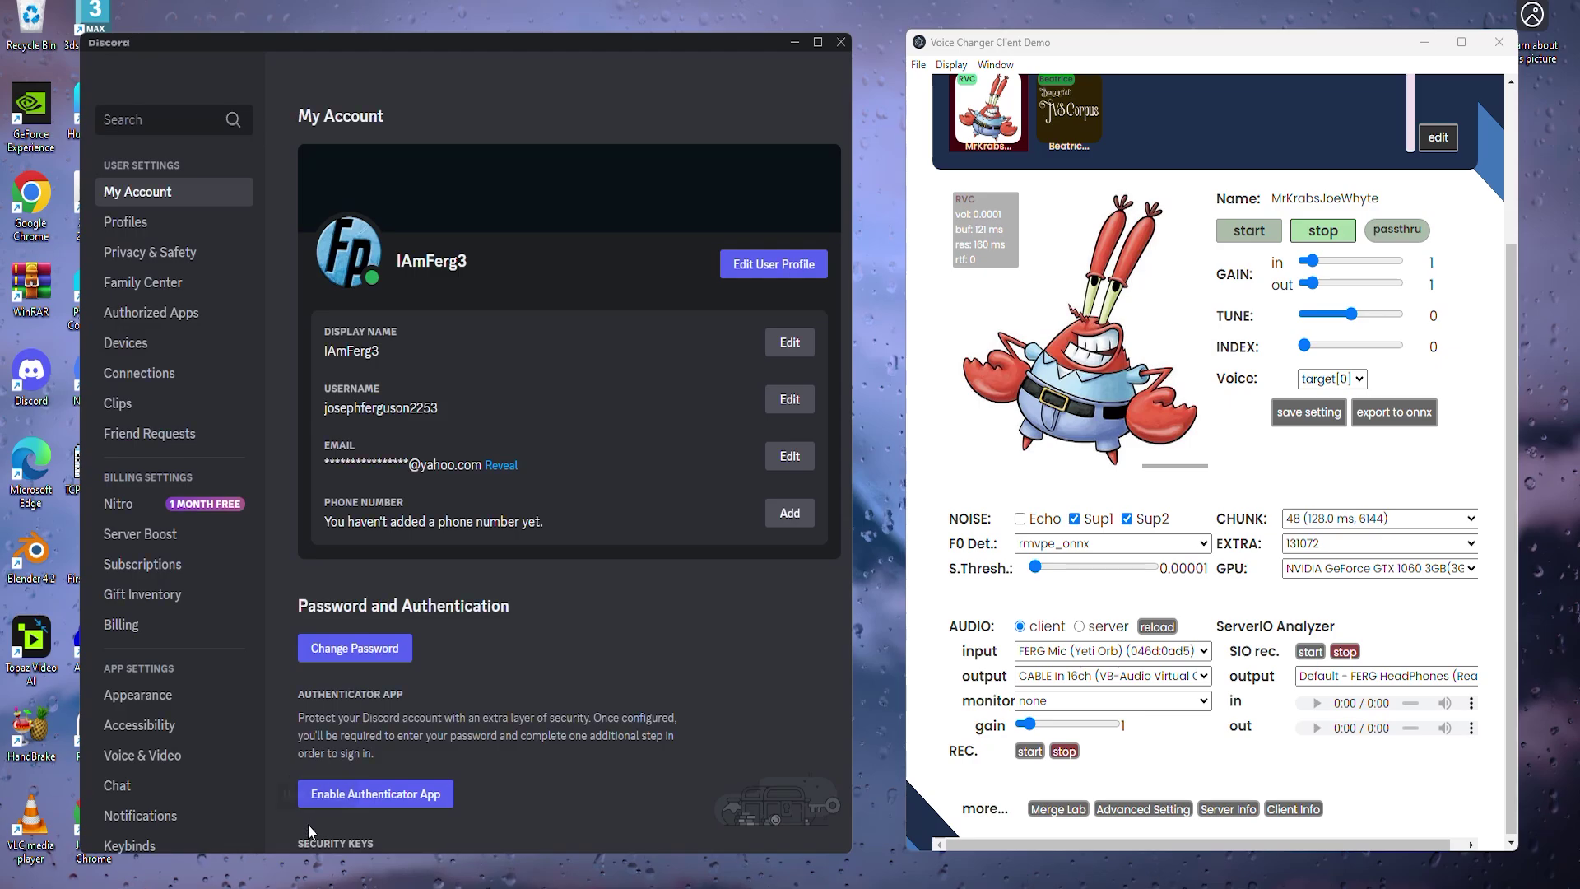
click(148, 755)
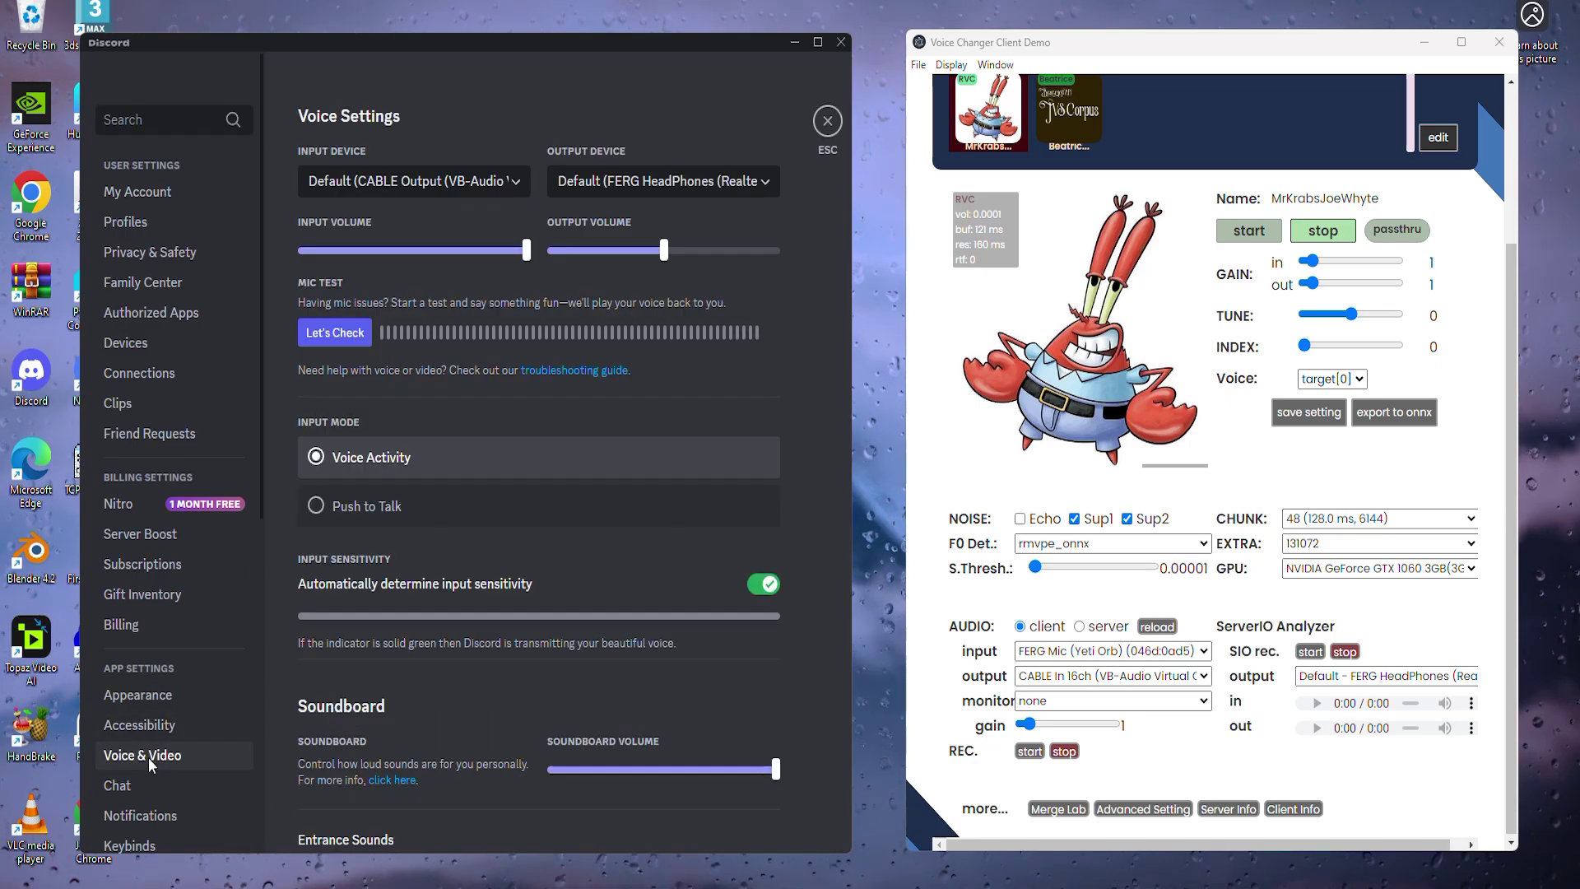
click(470, 189)
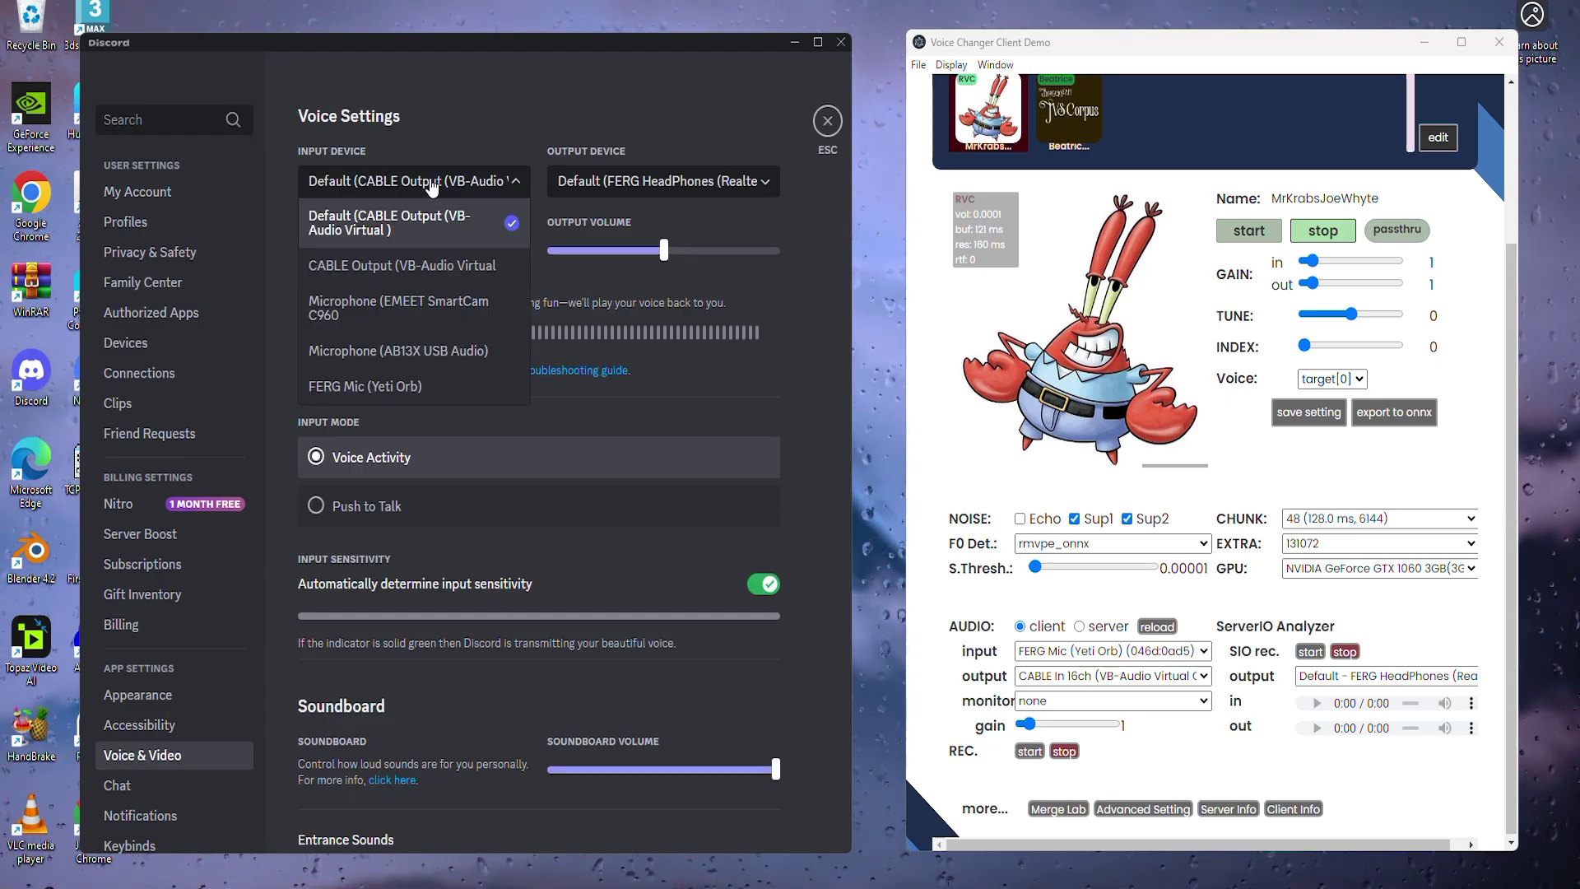
click(381, 386)
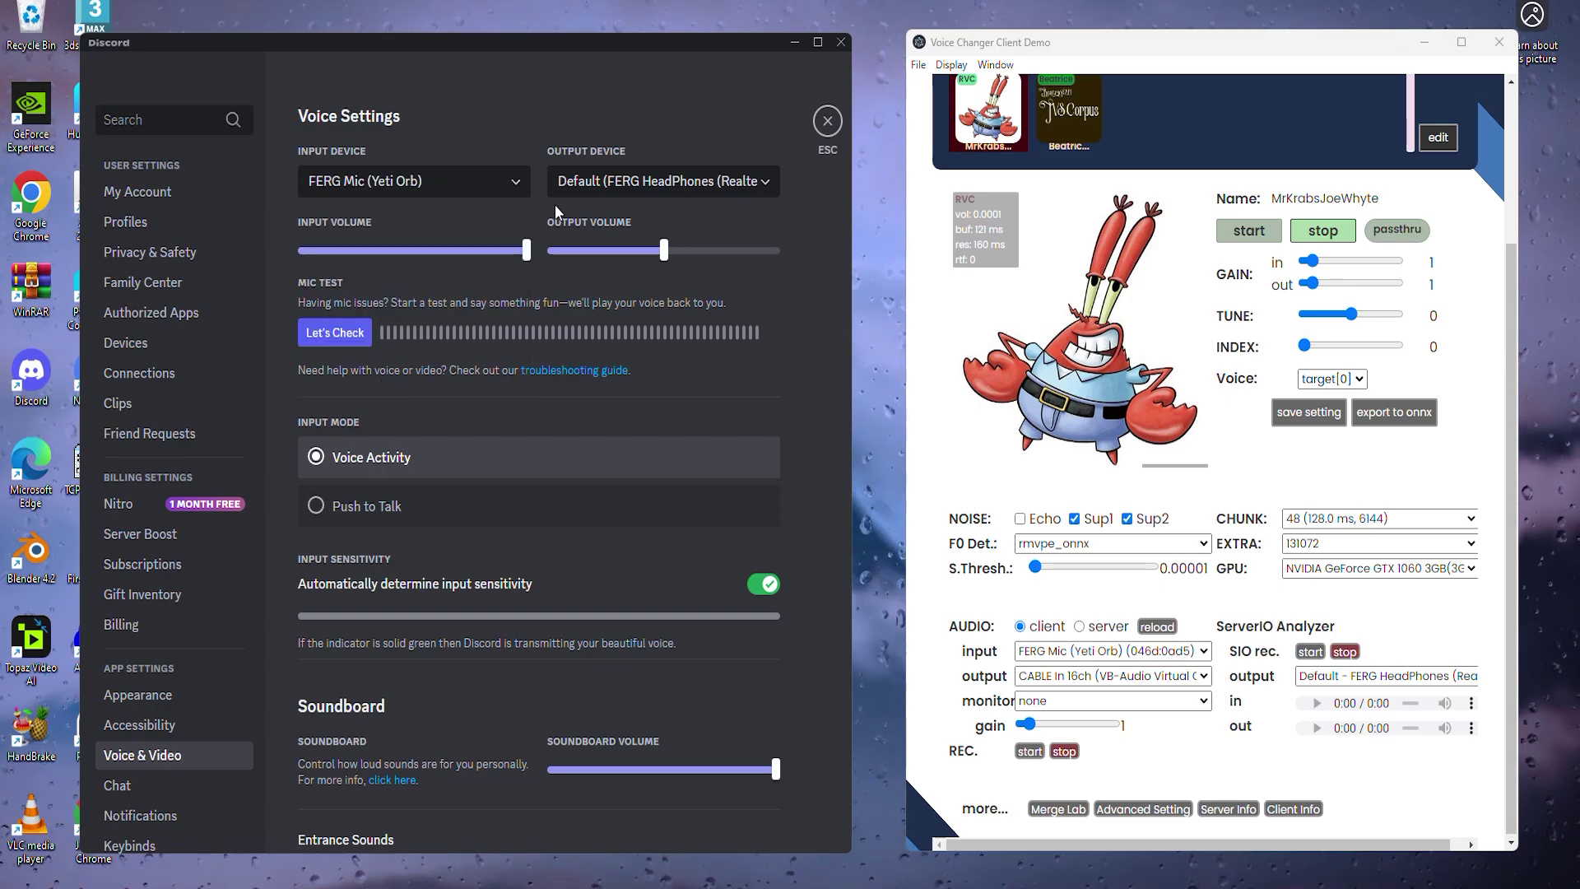
click(574, 189)
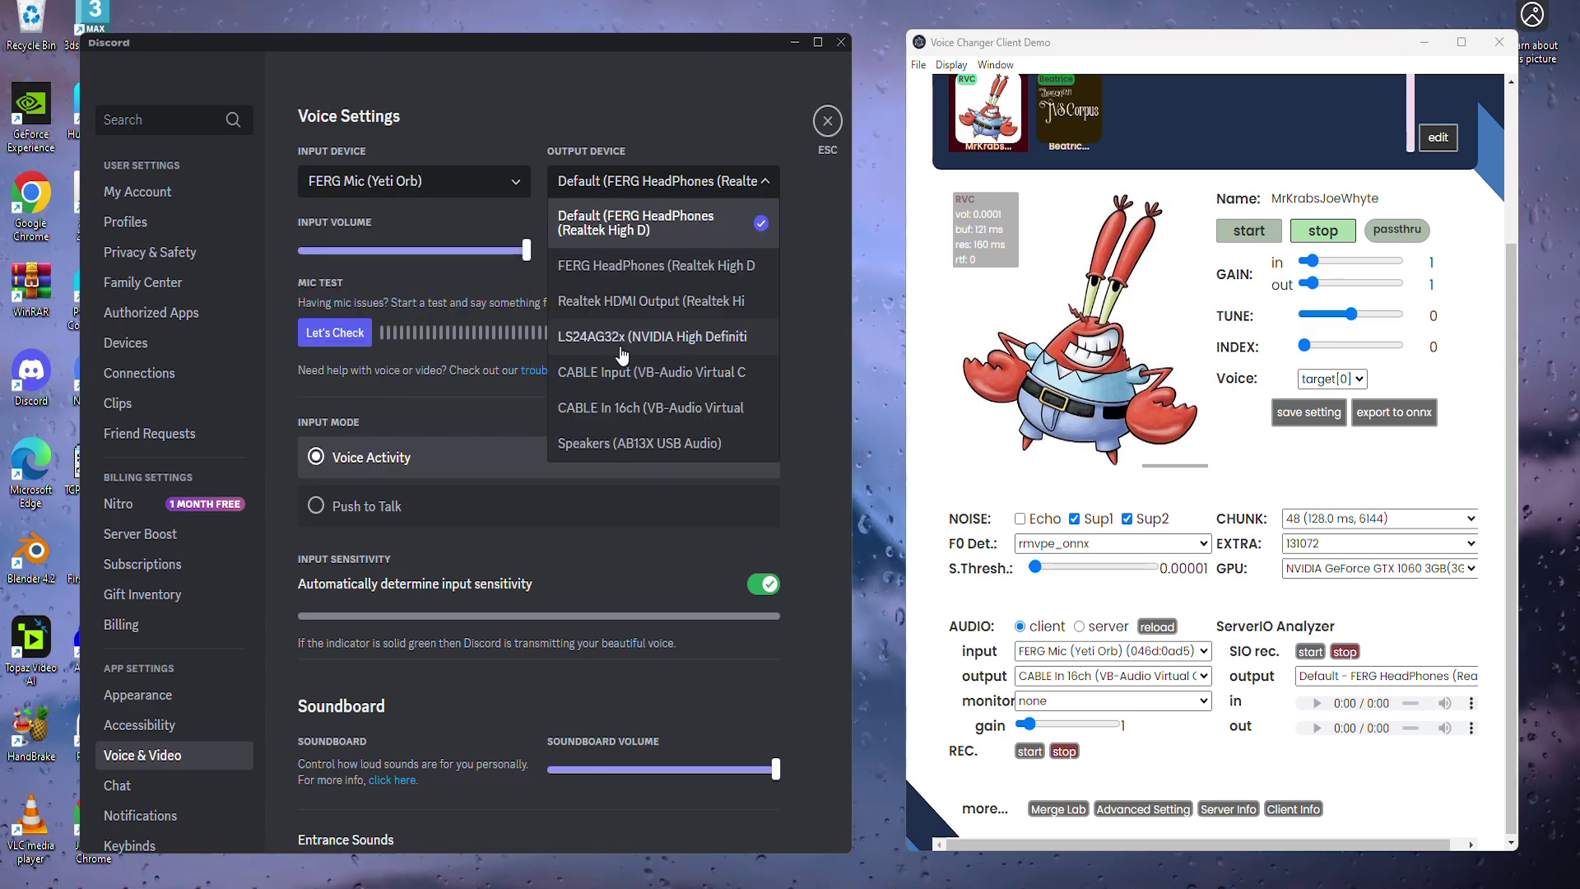
click(609, 409)
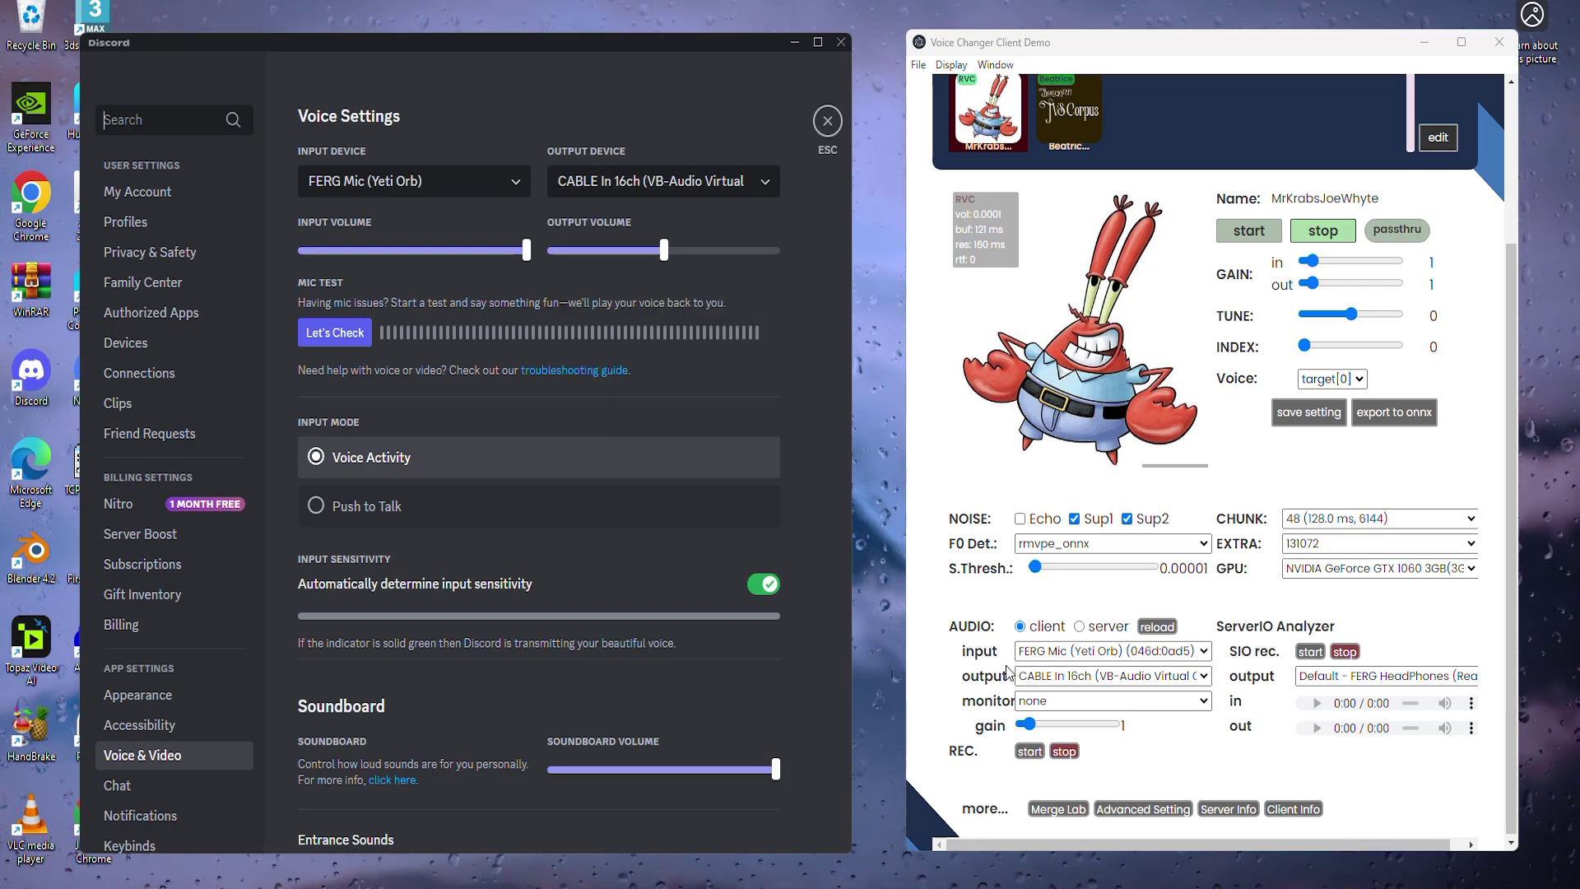
Start voice conversion with the MrKrabsJoeWhyte model and begin Discord's mic test.
click(1235, 241)
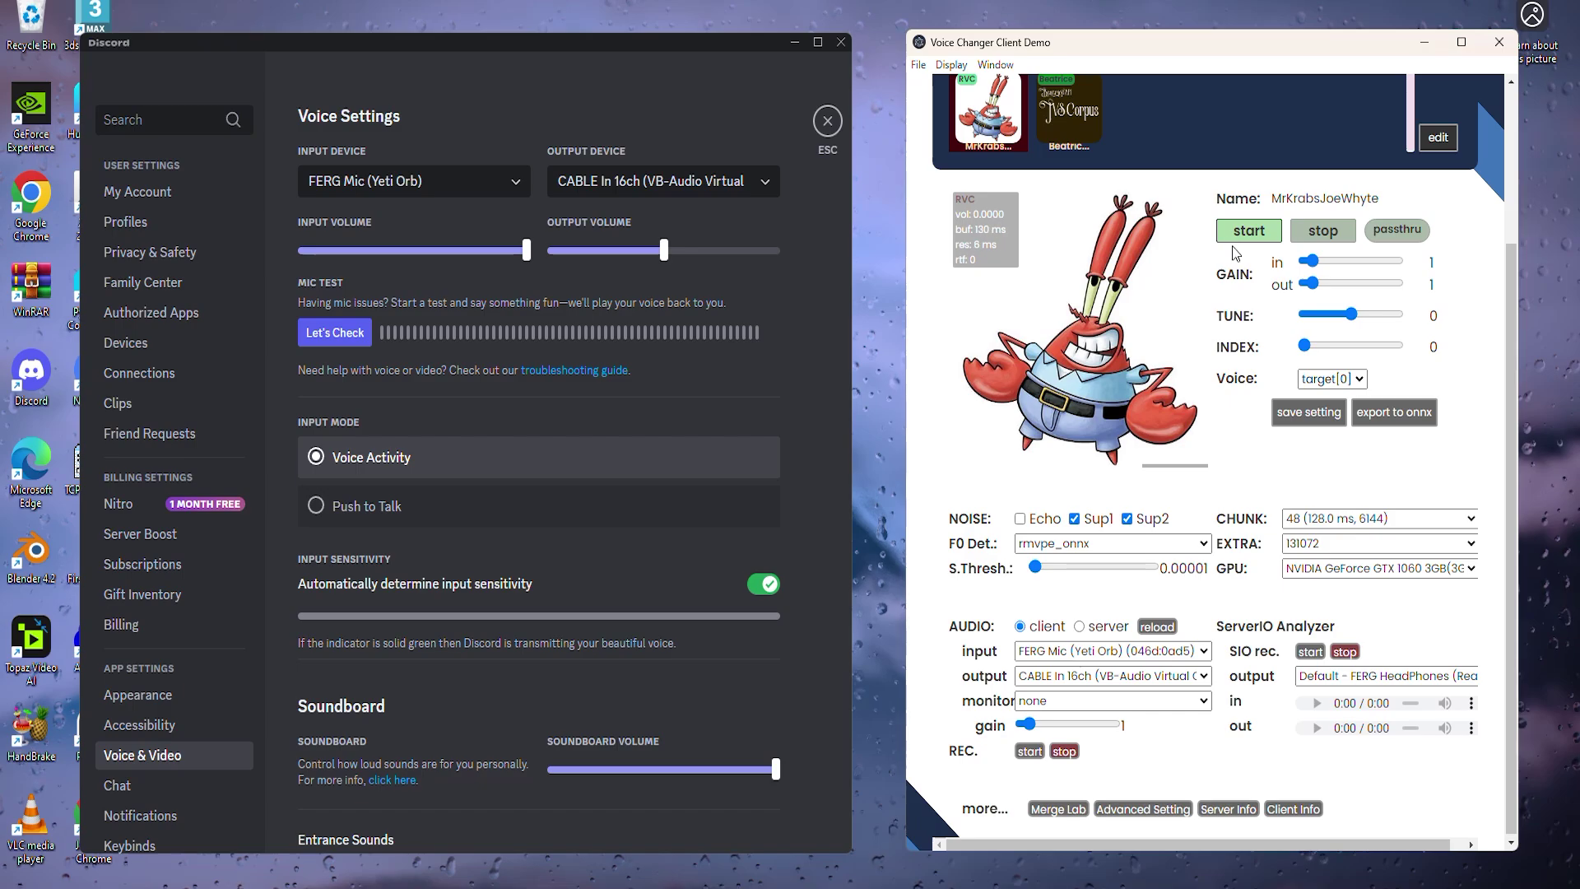
click(317, 334)
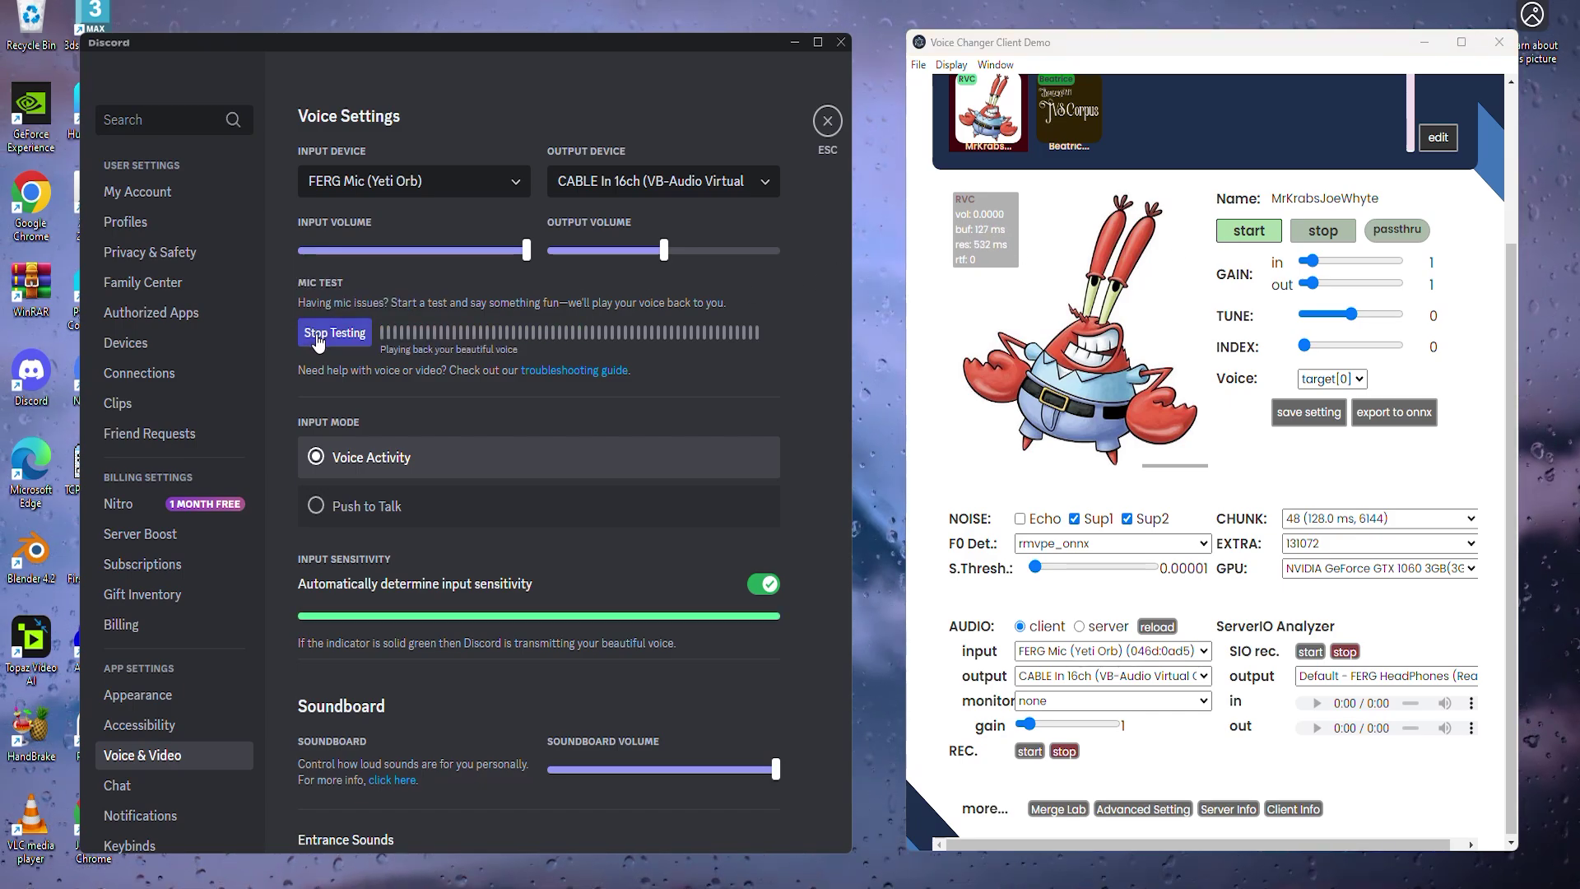